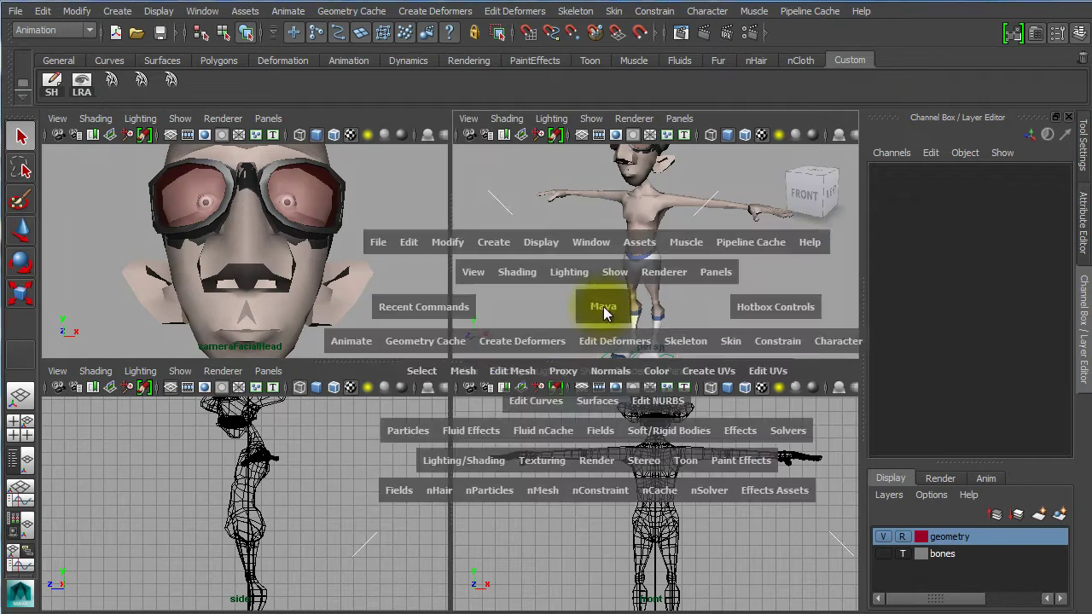
Step: Turn on the Arm L, Arm R, Fingers L and Fingers R controllers on the character's PM_Controllers control
alt+right_drag(520, 362, 429, 361)
alt+drag(410, 370, 440, 357)
mouse_move(423, 363)
alt+right_down()
mouse_move(487, 360)
mouse_move(436, 359)
alt+right_up()
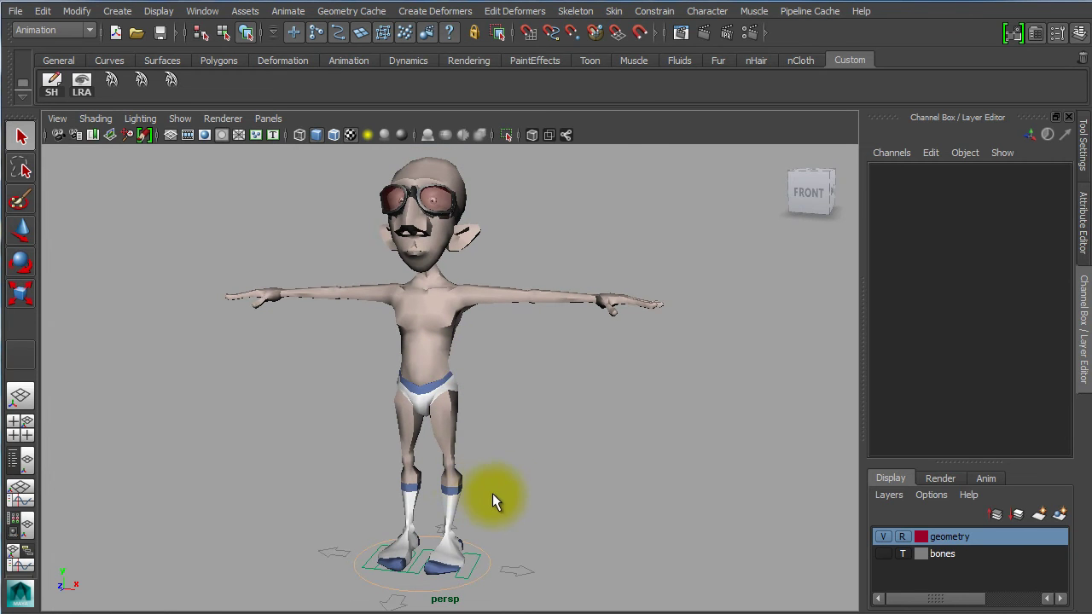
click(472, 562)
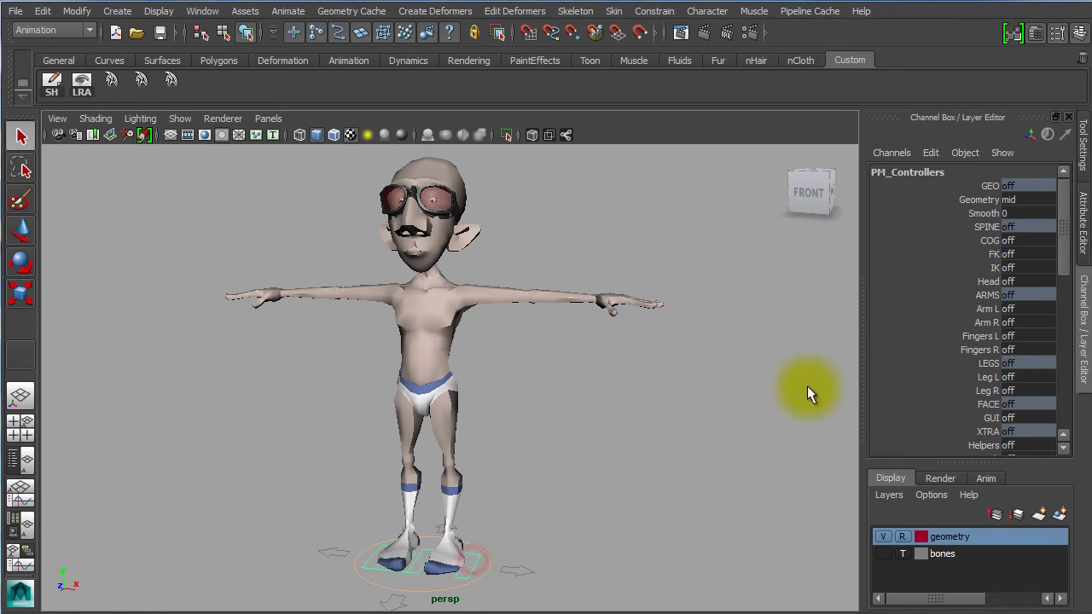
scroll(1066, 237, down, 5)
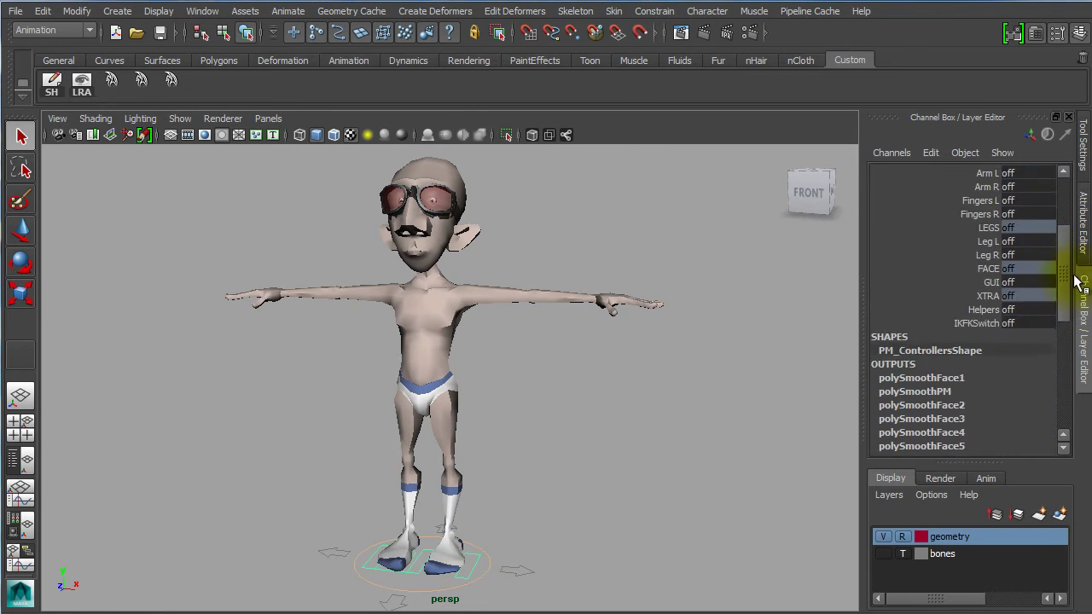
scroll(1069, 250, up, 5)
drag(1023, 290, 1024, 331)
text(1)
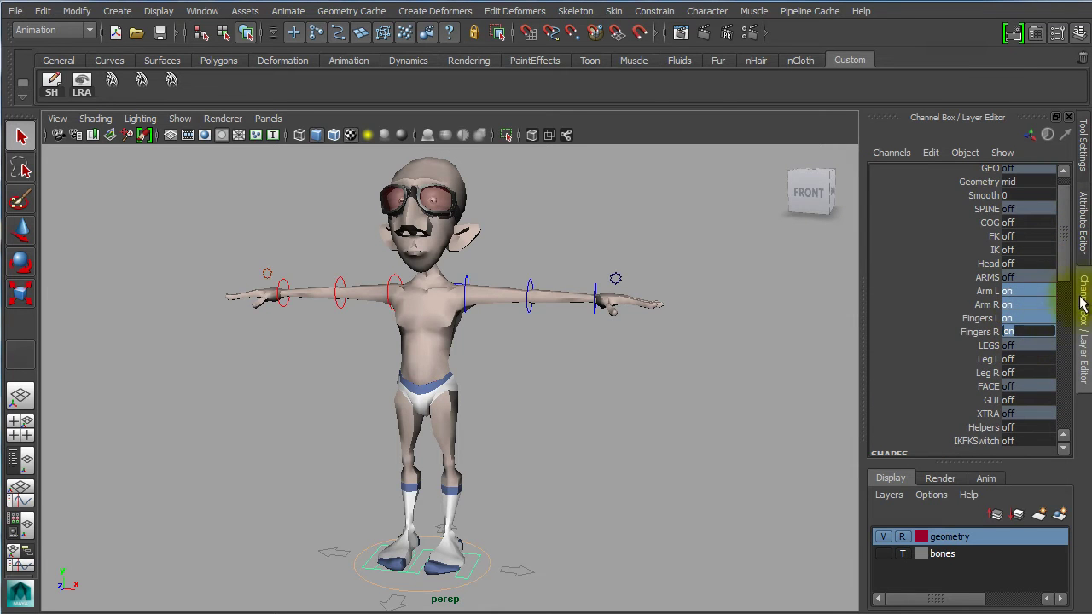
Step: Turn on the IKFKSwitch attribute of PM_Controllers and clear the selection
scroll(1070, 273, down, 5)
click(1027, 314)
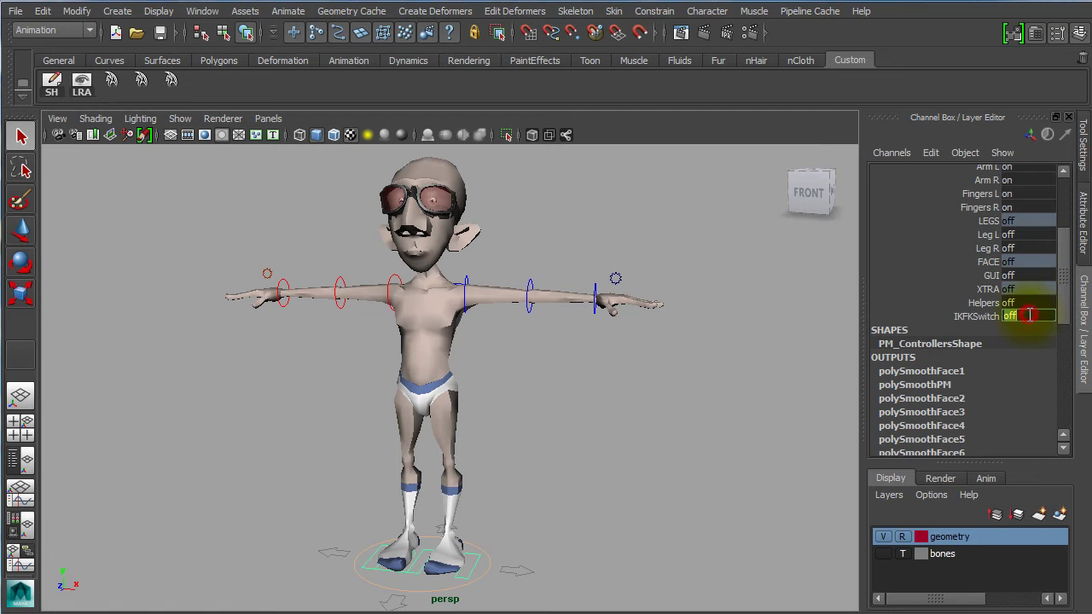
click(702, 444)
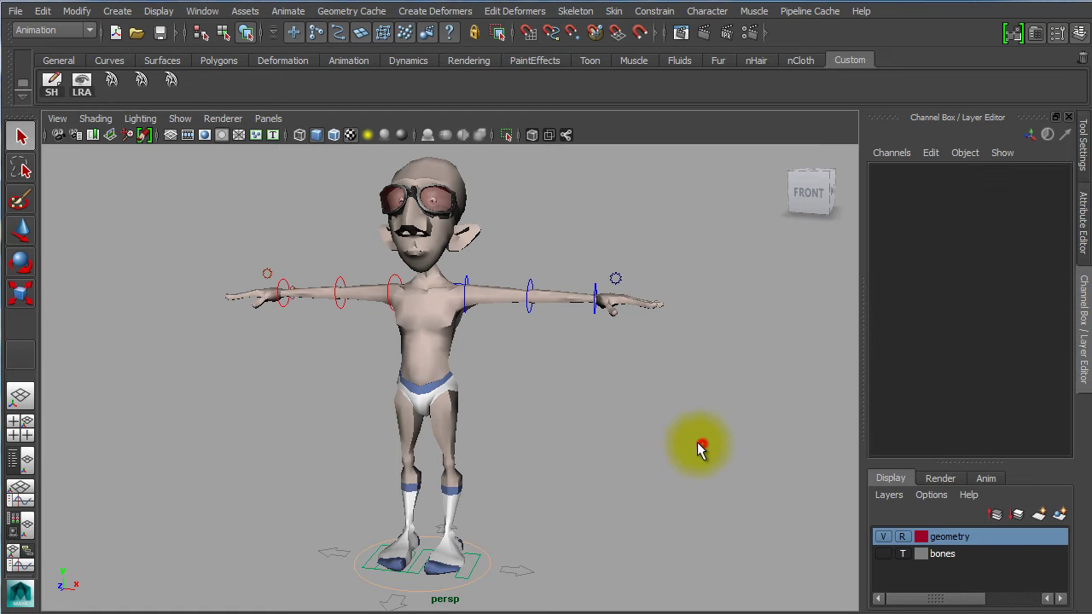
Step: Rotate the character's left shoulder FK control to lower the arm, about 47 in X, -32 in Y and 17 in Z
alt+right_drag(500, 402, 653, 395)
alt+middle_drag(653, 395, 602, 458)
alt+right_drag(550, 453, 608, 456)
click(491, 315)
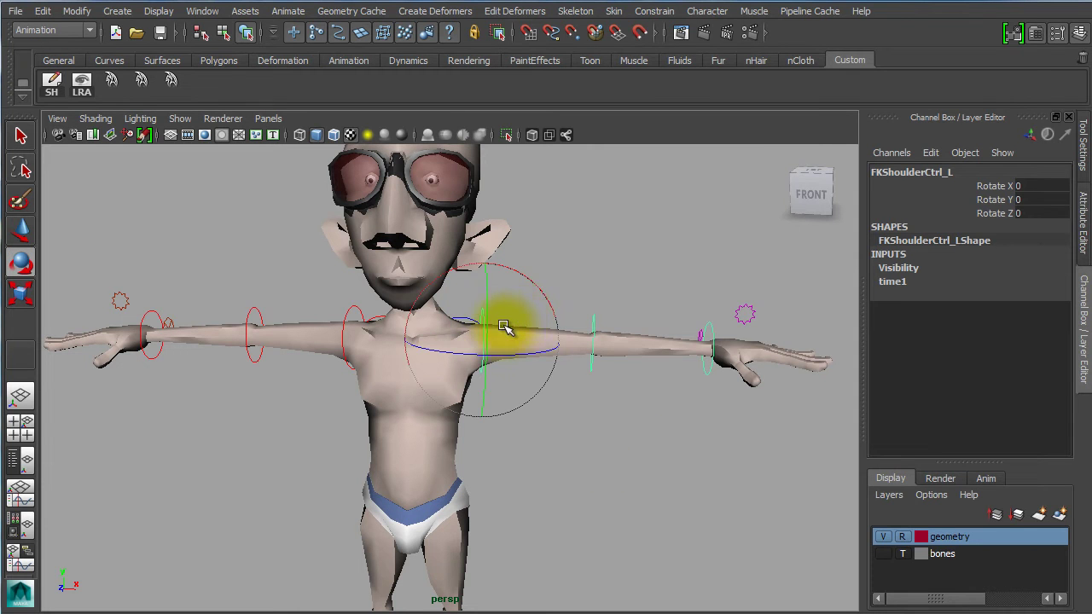
drag(527, 290, 553, 323)
click(552, 325)
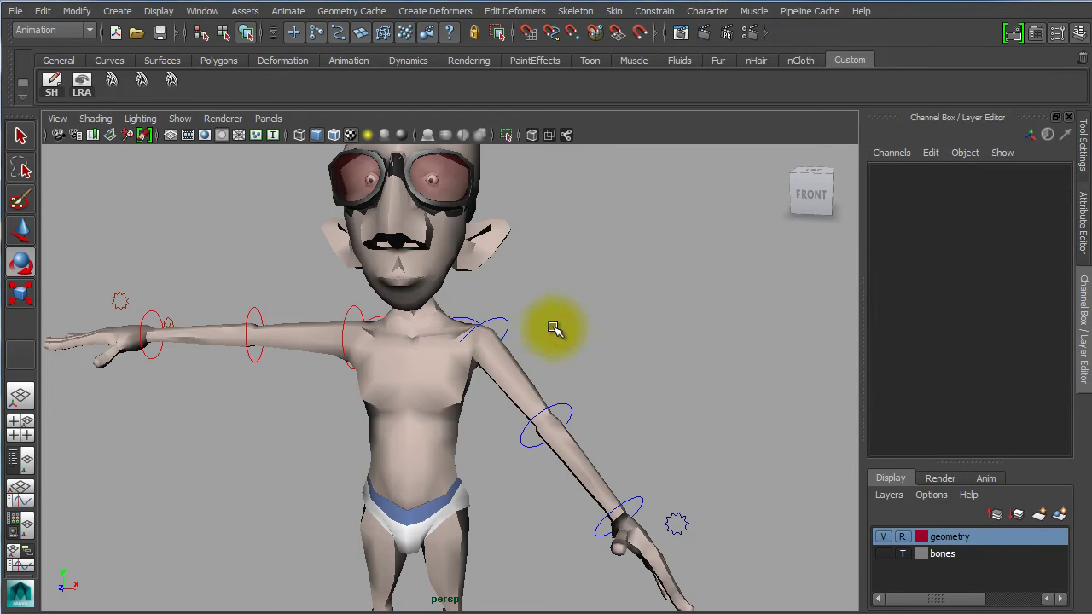
Step: Bend the left elbow with its FK control and rotate the left wrist FK control about 43 in X
click(570, 417)
drag(570, 446, 544, 394)
click(661, 369)
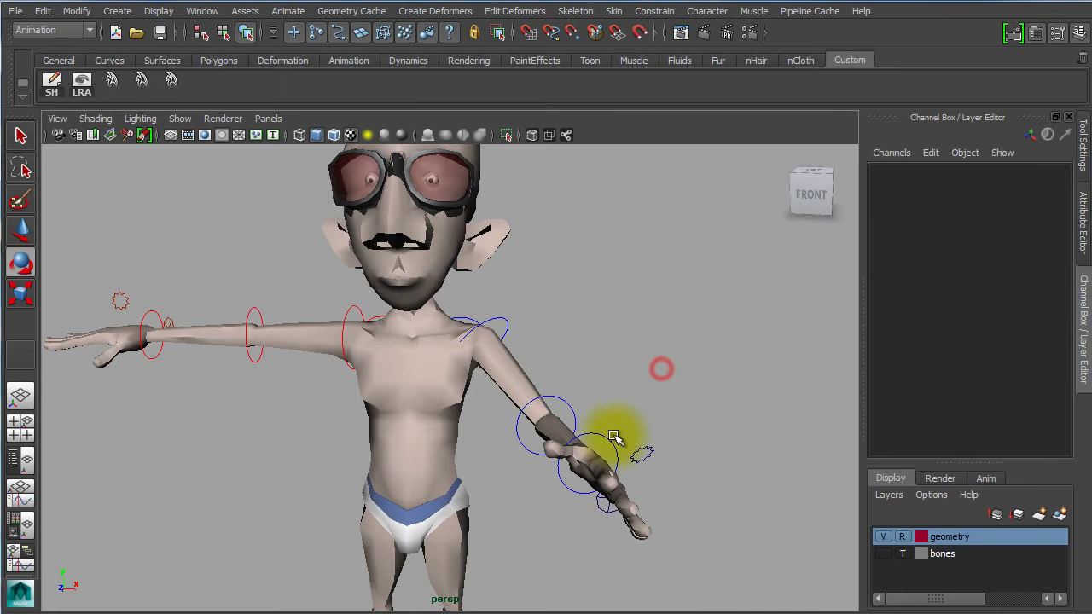
click(614, 438)
drag(648, 452, 618, 511)
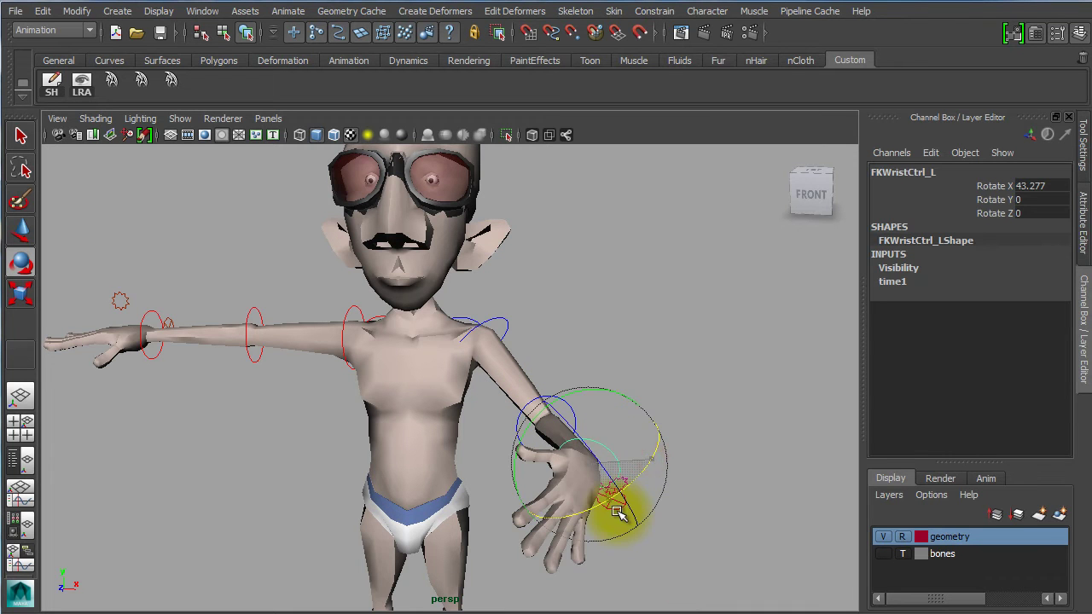
Step: Raise the posed left arm by rotating its shoulder FK control, then select the right shoulder FK control
click(497, 319)
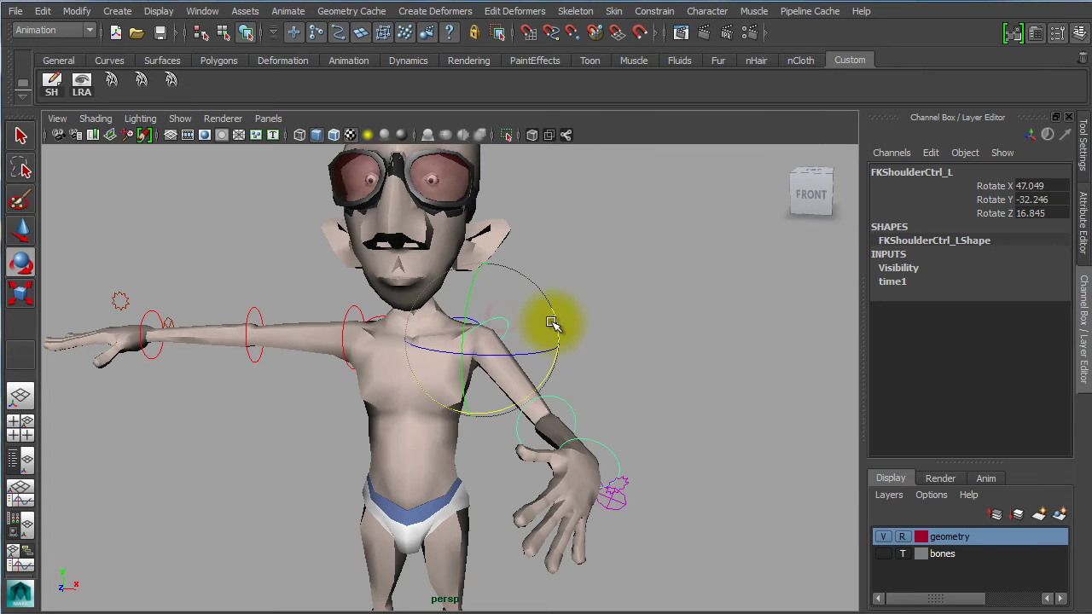
drag(561, 316, 536, 297)
click(341, 311)
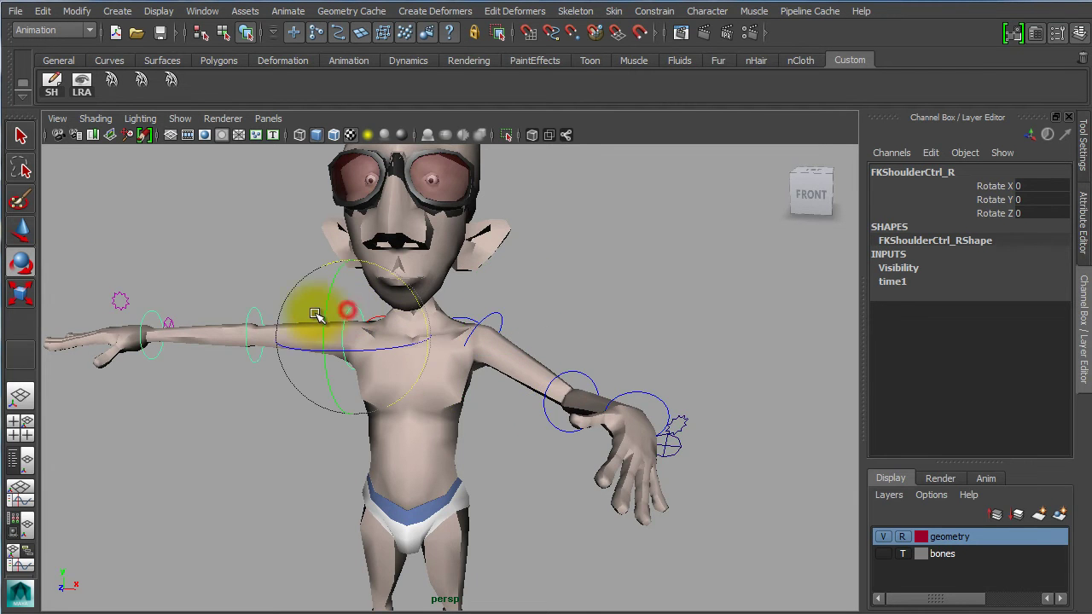
Step: Switch the right arm from FK to IK using the FK IK attribute of switchWristCtrl_R
alt+drag(207, 361, 511, 304)
click(306, 287)
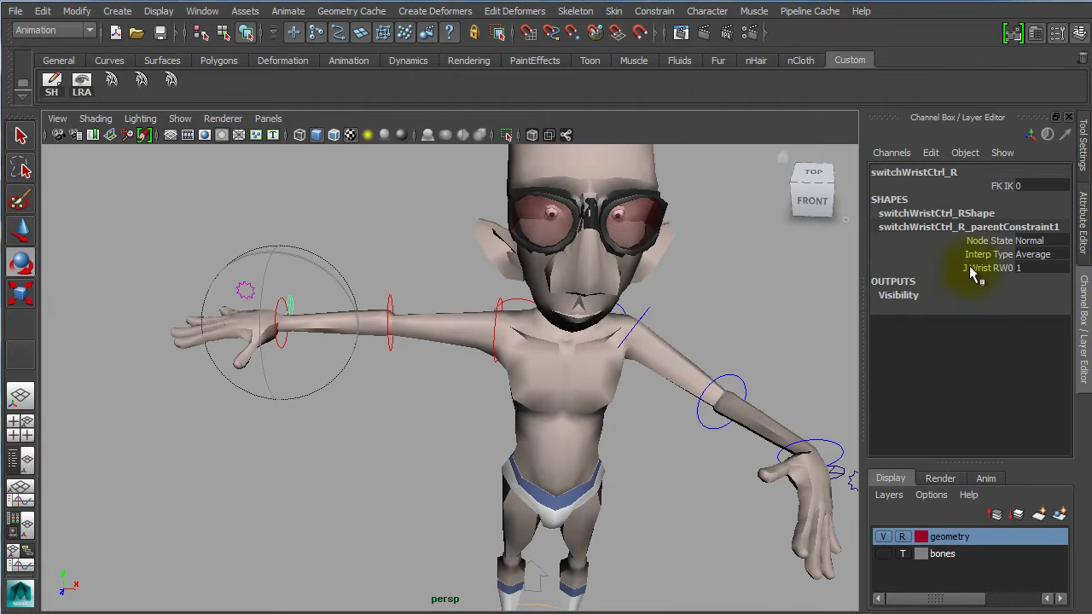
click(998, 187)
middle_drag(690, 275, 893, 287)
click(385, 250)
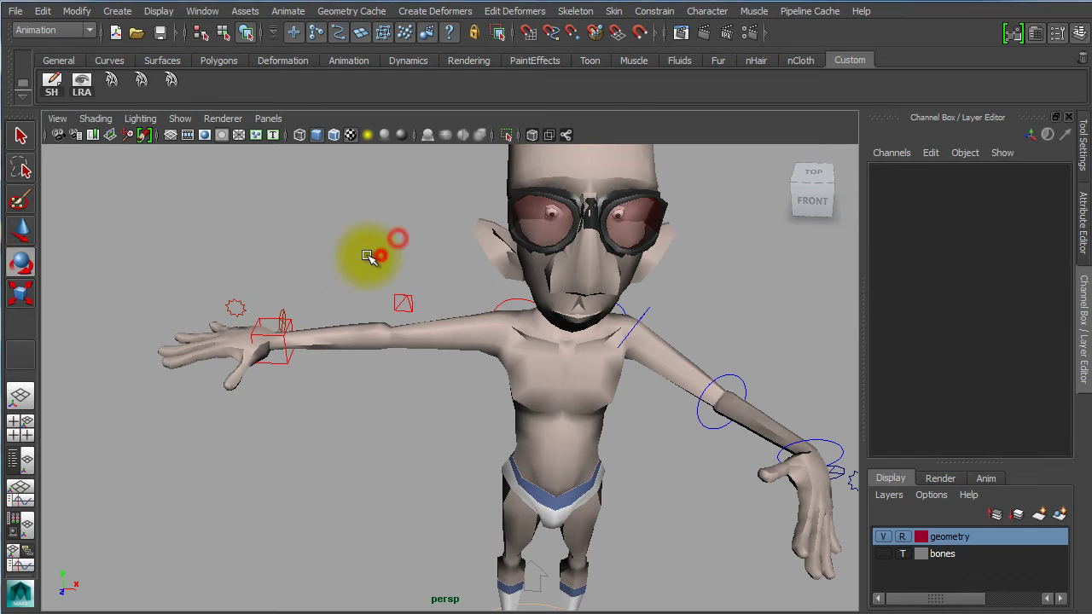
Step: Move the right wrist IK control to about X 0.88, Y 1.32, Z -1.09 and rotate it about 45 in X and 87 in Z
click(288, 360)
alt+drag(350, 399, 378, 384)
key(w)
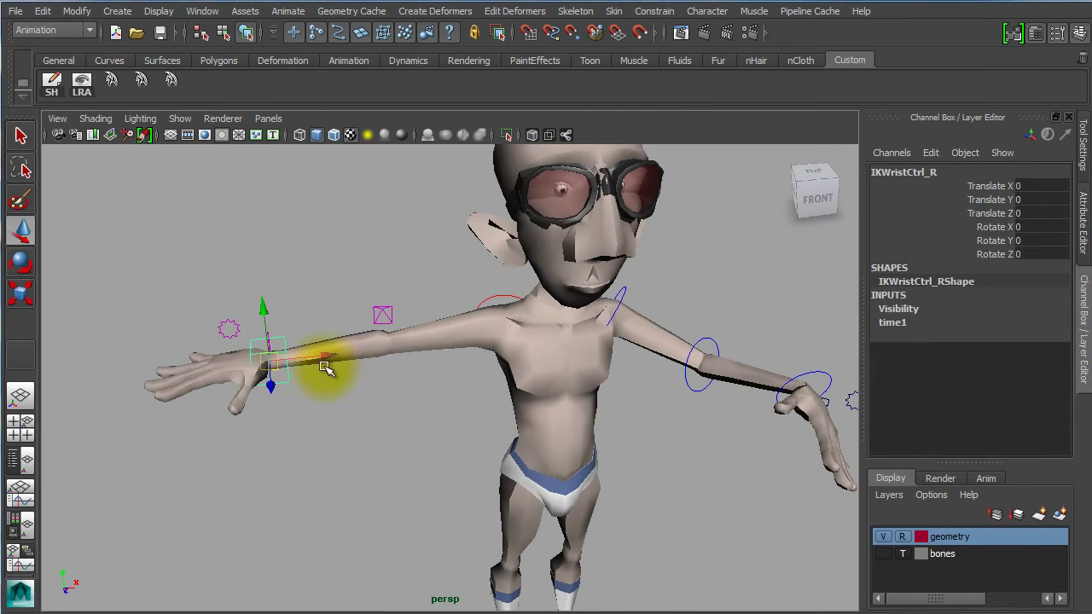
drag(275, 361, 317, 451)
key(e)
Step: Switch the left arm to IK by setting FK IK to 10 on switchWristCtrl_L
alt+drag(641, 446, 555, 366)
alt+drag(589, 331, 315, 284)
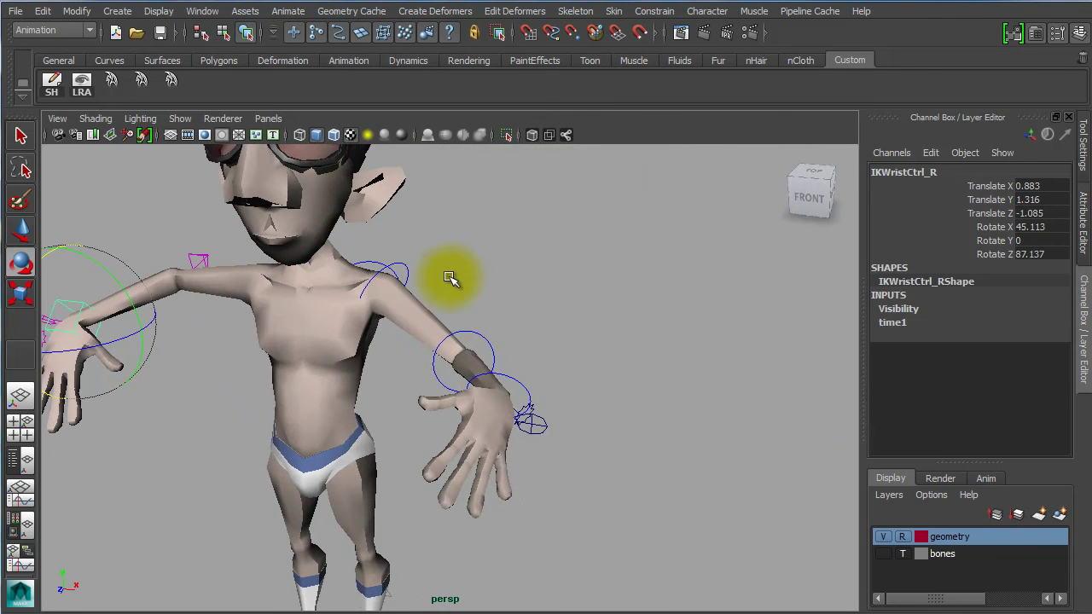
click(530, 420)
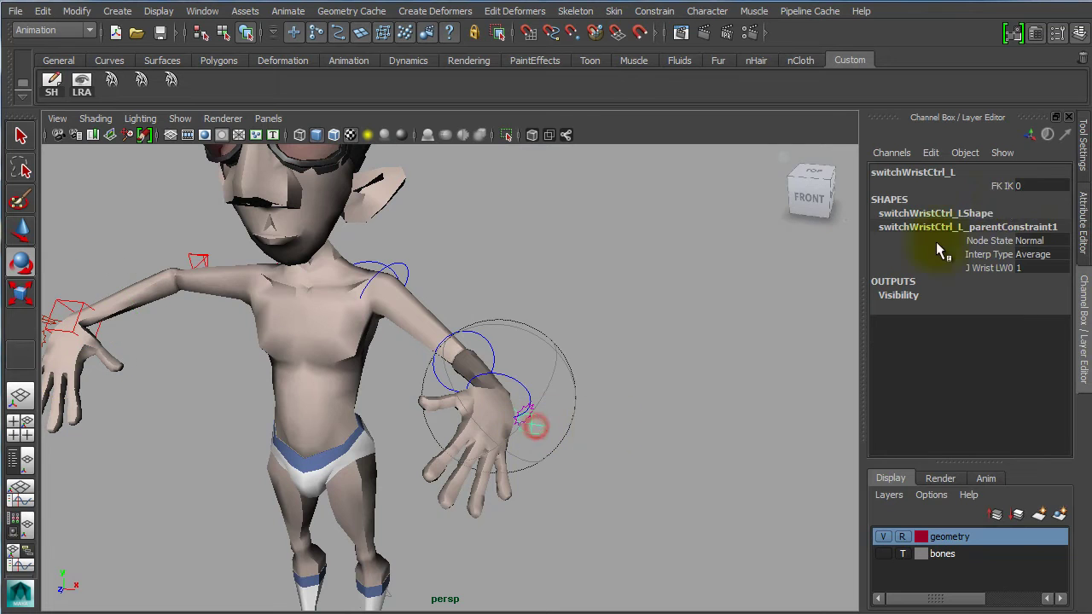
click(1003, 186)
middle_drag(555, 317, 668, 316)
Step: Move the left wrist IK control to about X 0.26, Y -1.23, Z -1.2 to bend the elbow
alt+drag(668, 316, 470, 309)
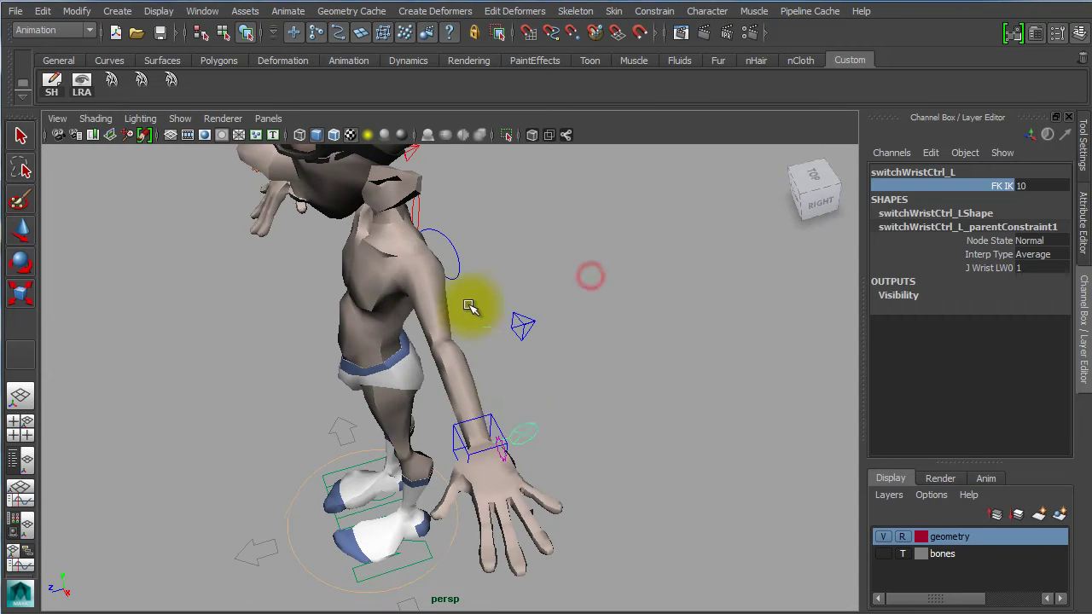
click(494, 424)
key(w)
drag(491, 439, 471, 376)
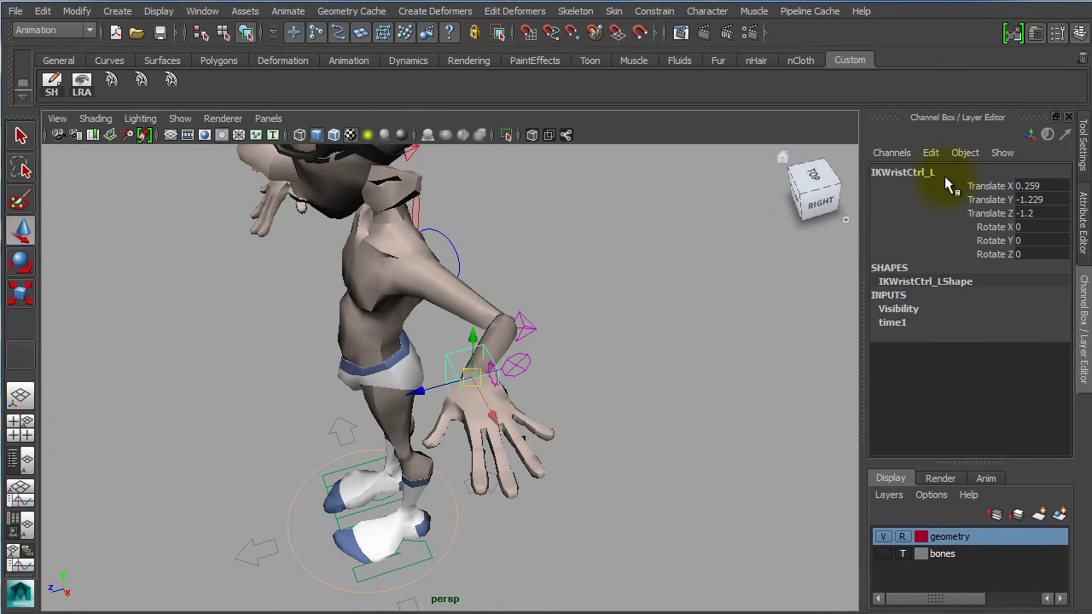
Step: Return the left arm to FK by setting FK IK to 0 on switchWristCtrl_L
click(522, 363)
click(1006, 185)
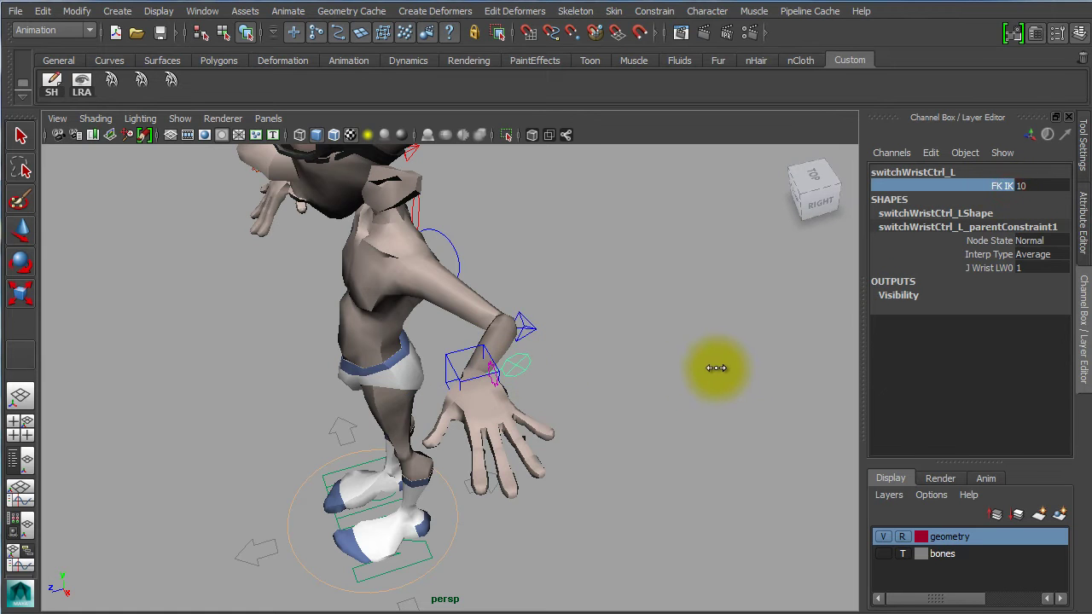
middle_drag(658, 343, 536, 348)
Step: Make the bones layer visible and set the joint display scale to 0.37
alt+drag(535, 355, 720, 285)
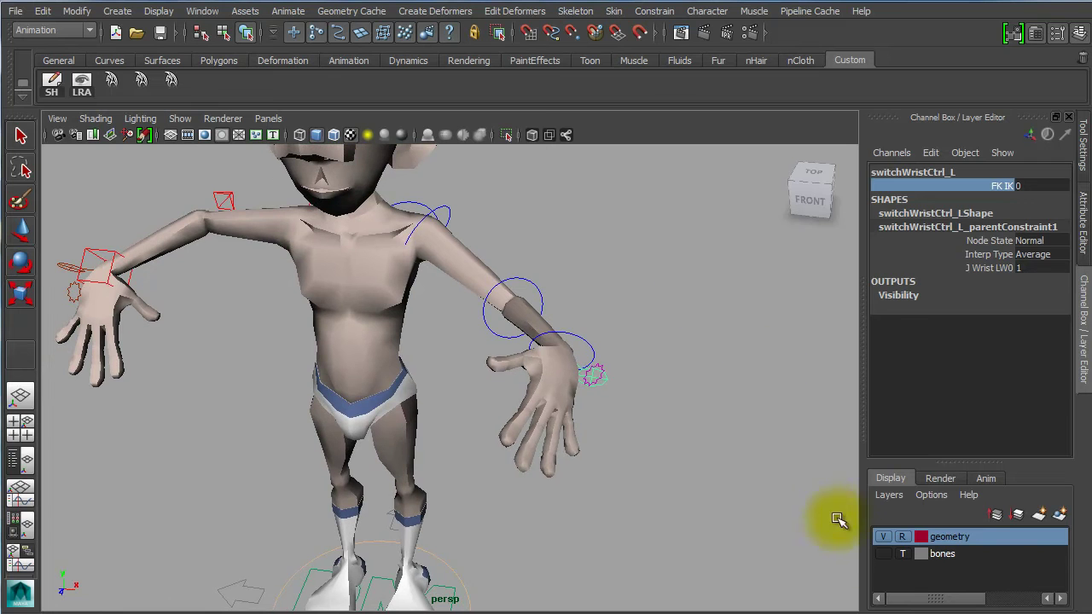
click(883, 554)
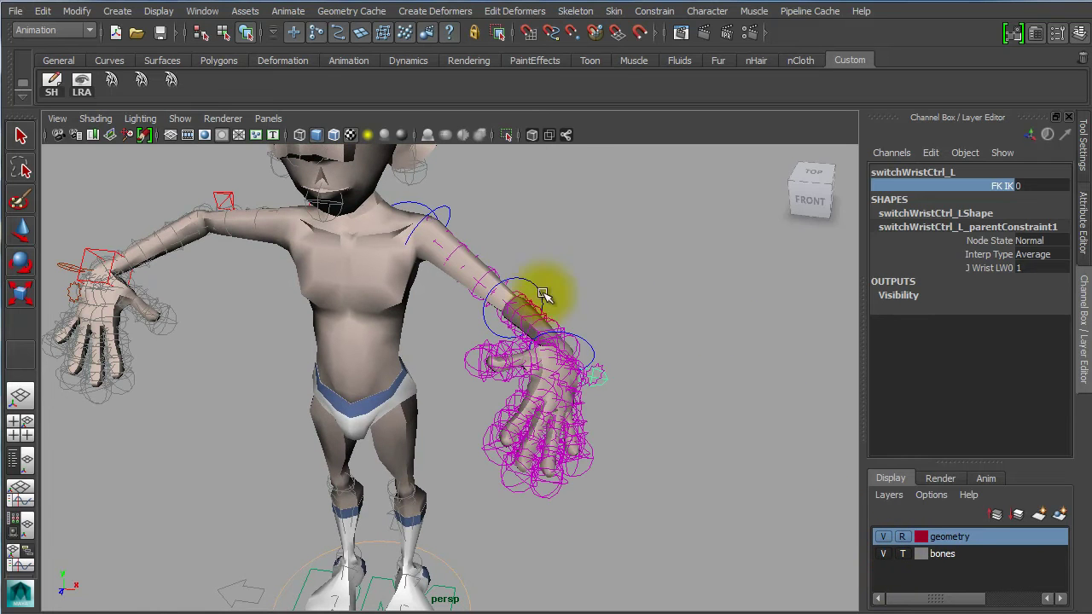
click(158, 11)
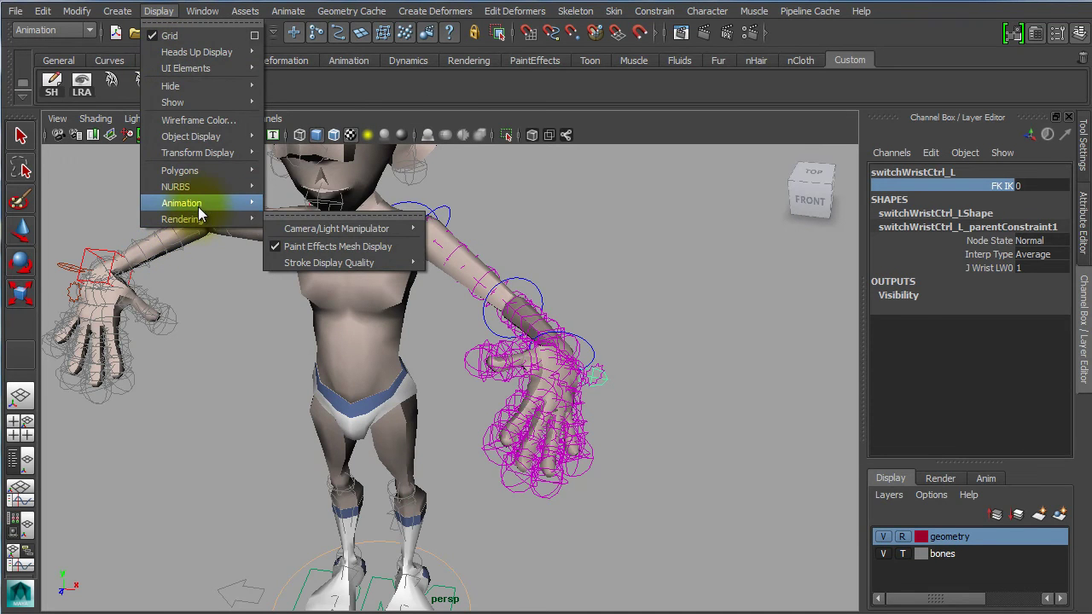
mouse_move(201, 201)
click(320, 239)
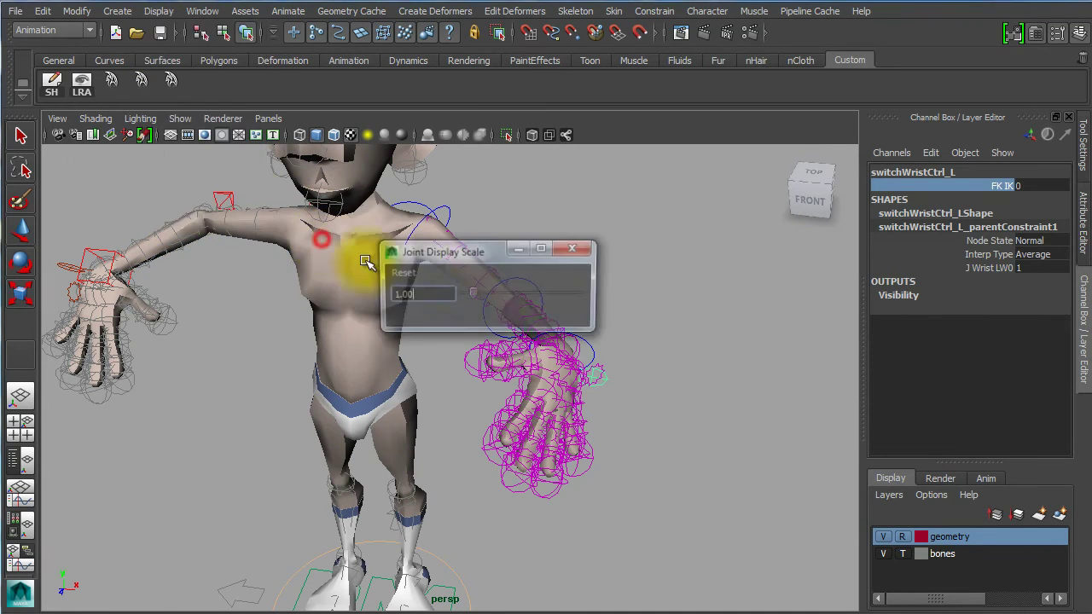
drag(475, 292, 466, 299)
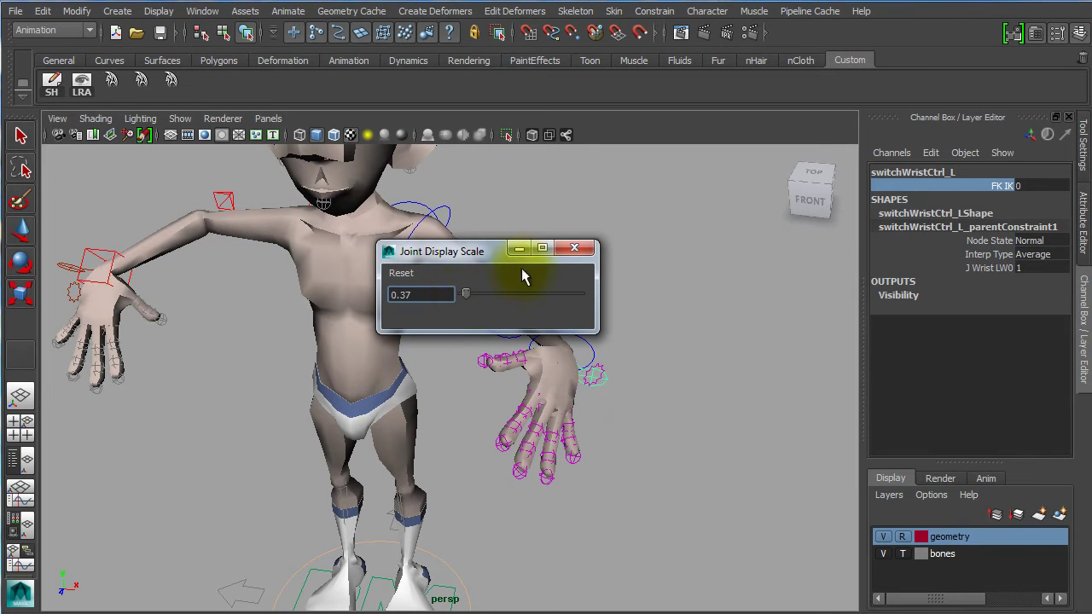
click(576, 247)
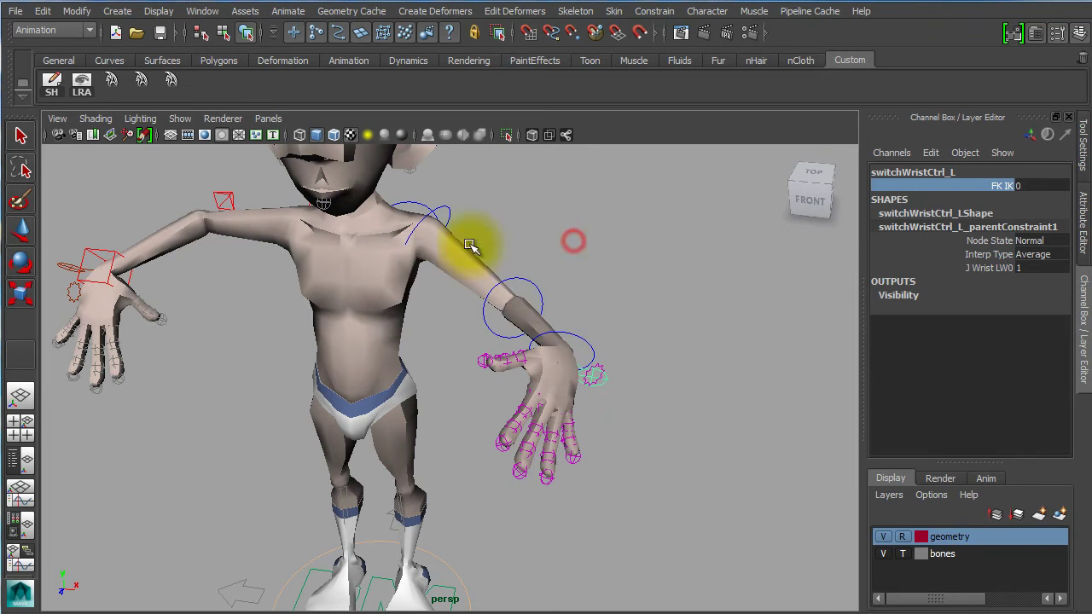
Step: Turn on X-ray joints in the viewport and blend the left arm's FK IK attribute to 3.2
click(566, 135)
alt+drag(487, 250, 465, 300)
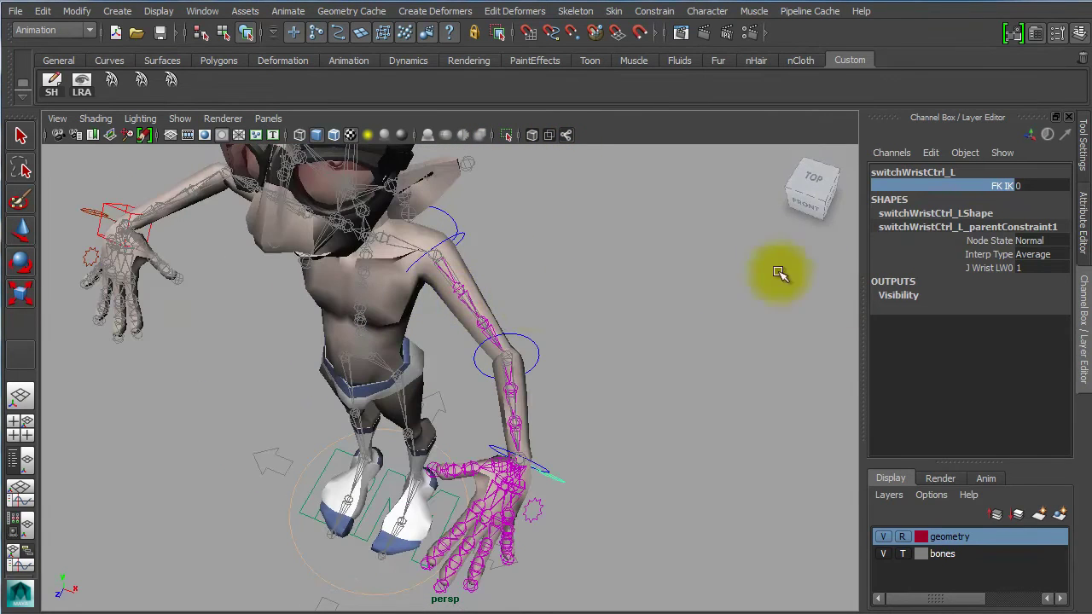
middle_drag(590, 342, 639, 347)
alt+right_drag(551, 382, 622, 382)
mouse_move(499, 381)
alt+mouse_down()
mouse_move(519, 401)
mouse_move(533, 392)
mouse_move(494, 393)
alt+mouse_up()
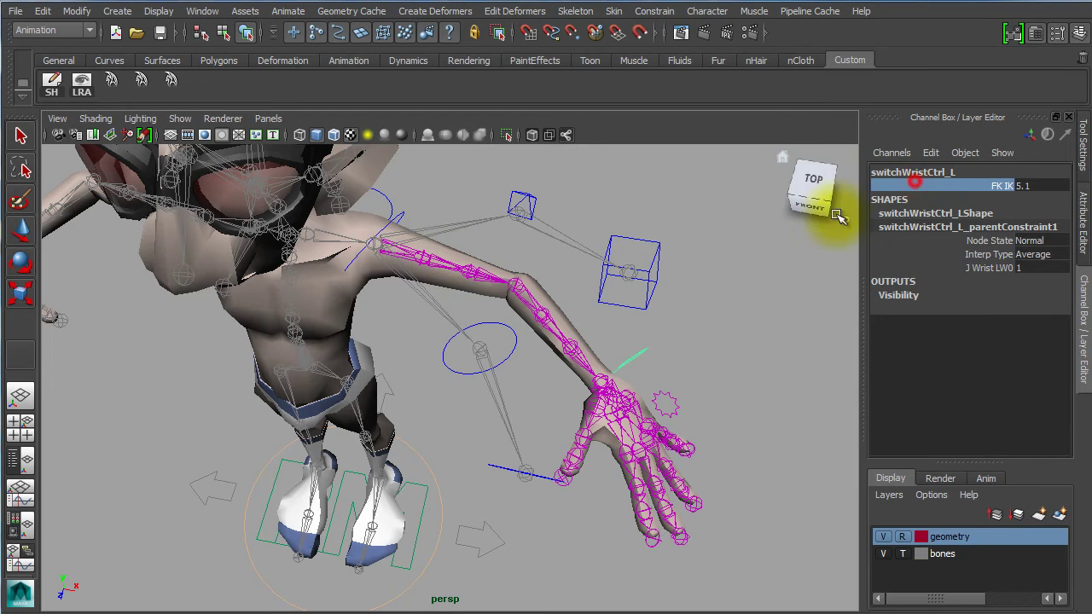
middle_drag(700, 299, 645, 386)
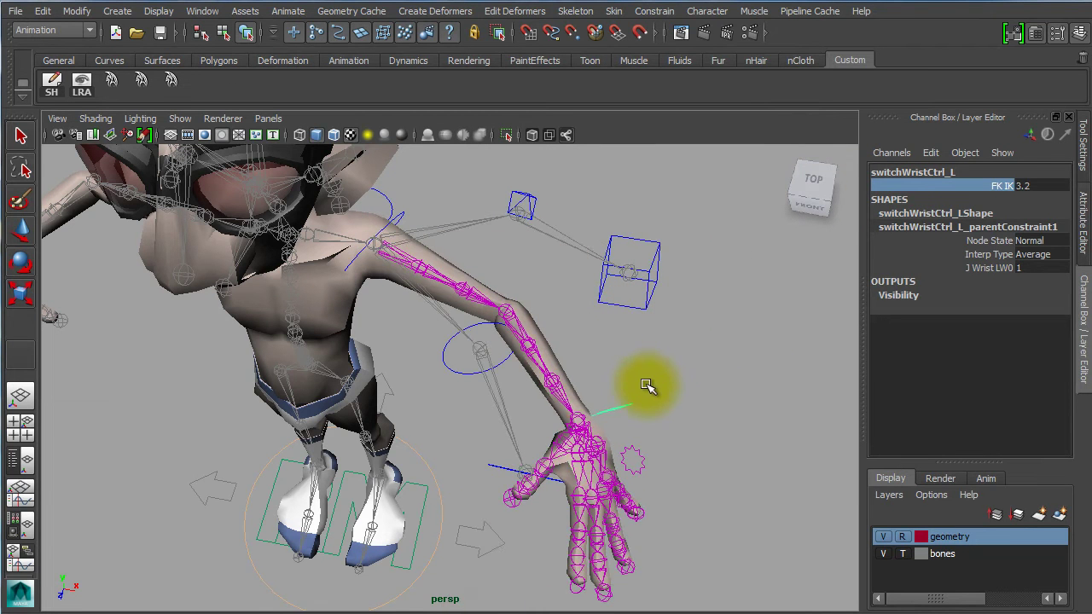
Step: Start a new scene without saving the changes to PackageMan.mb
key(ctrl+n)
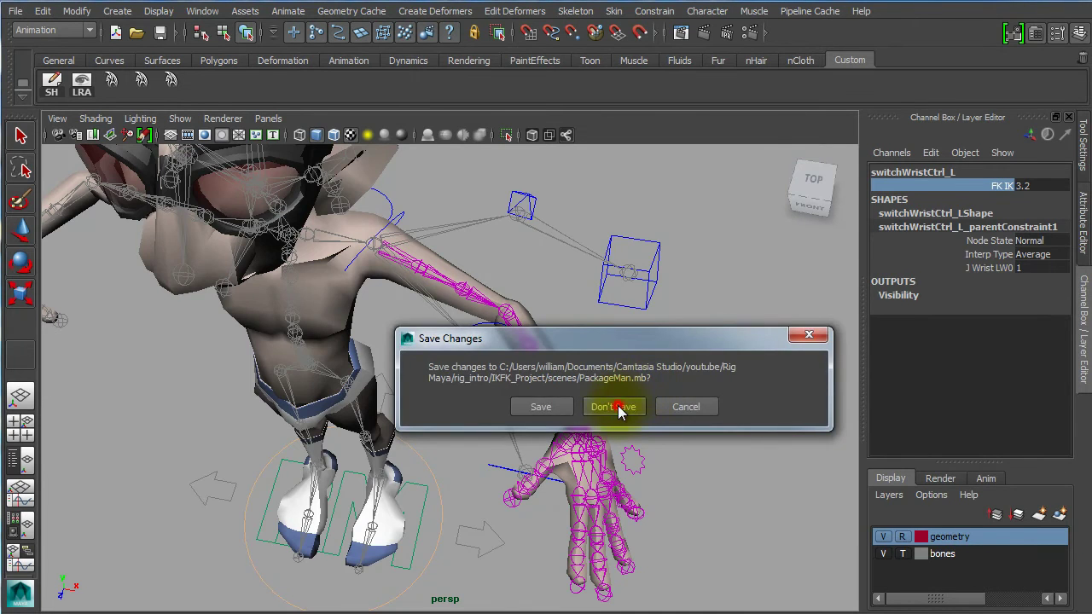
click(616, 404)
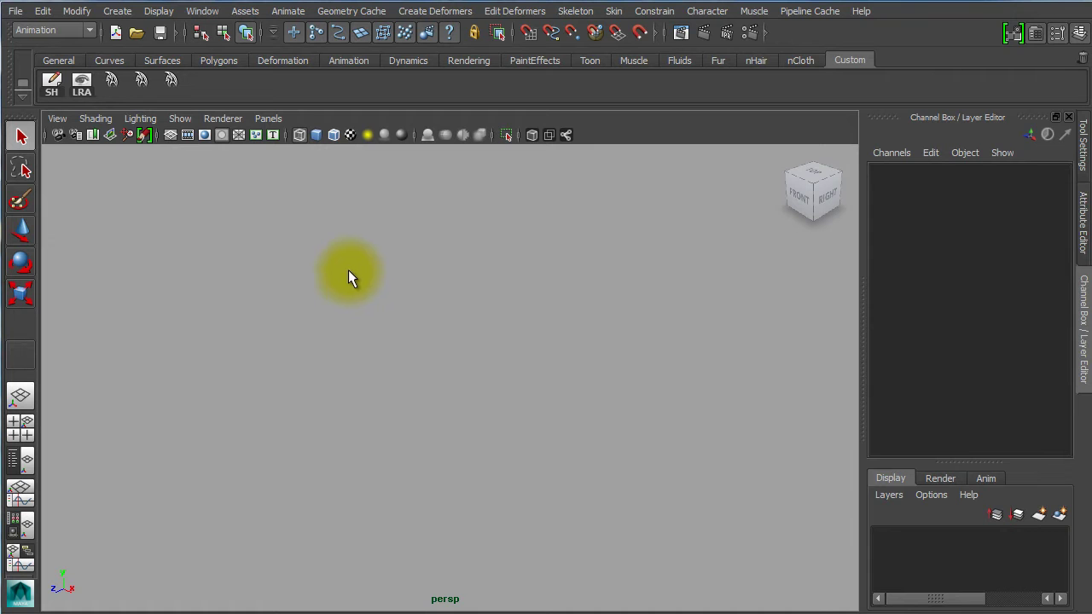
Step: Create a polygon cube at about X 6.27, Y 1.03, Z 6.68 and display it shaded
shift+right_drag(348, 270, 353, 309)
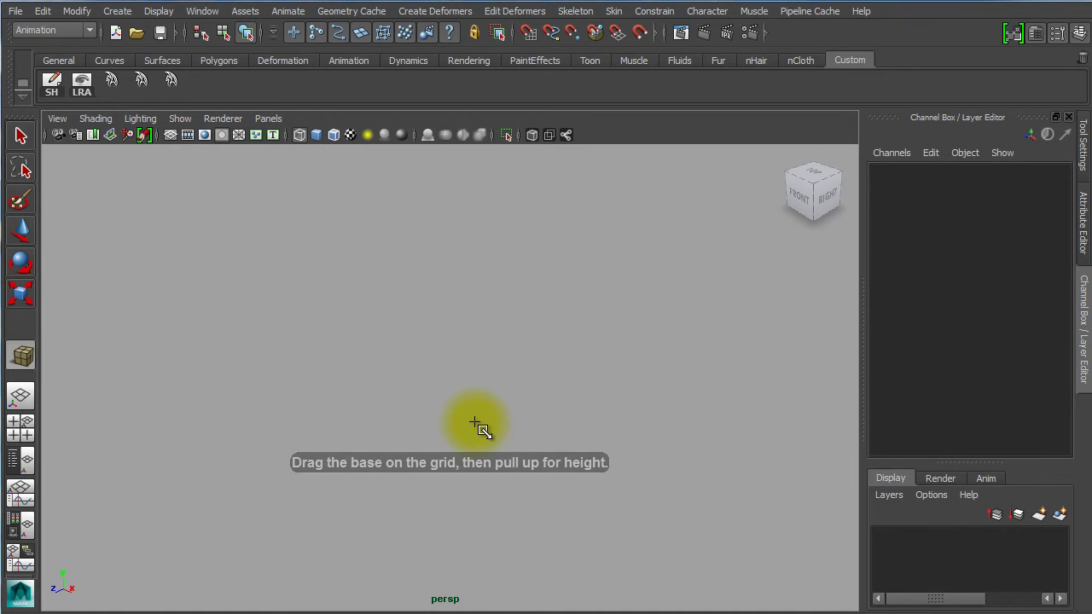
drag(436, 451, 456, 438)
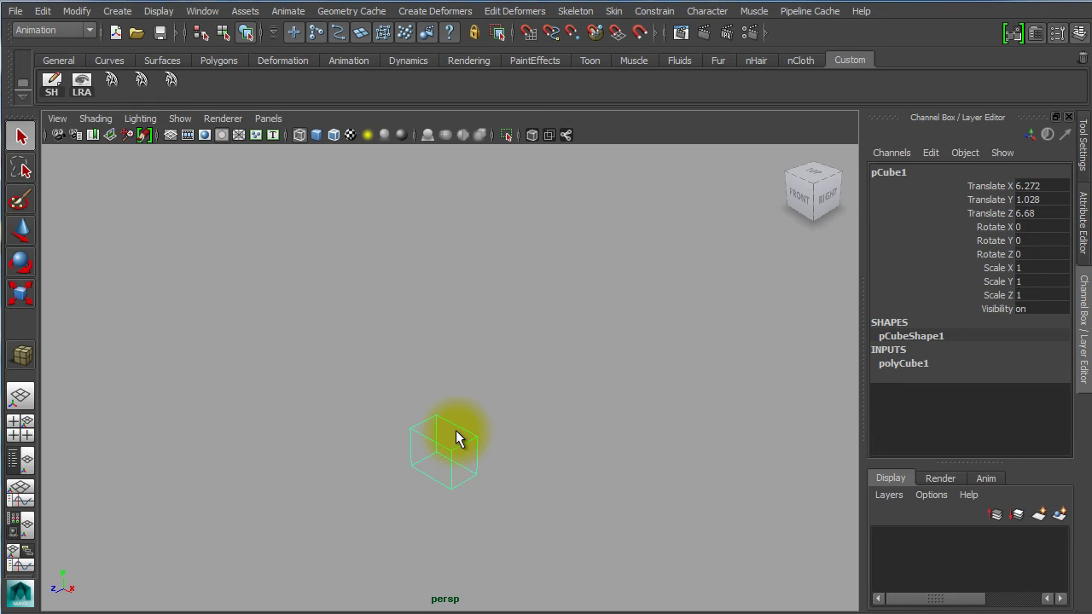
key(5)
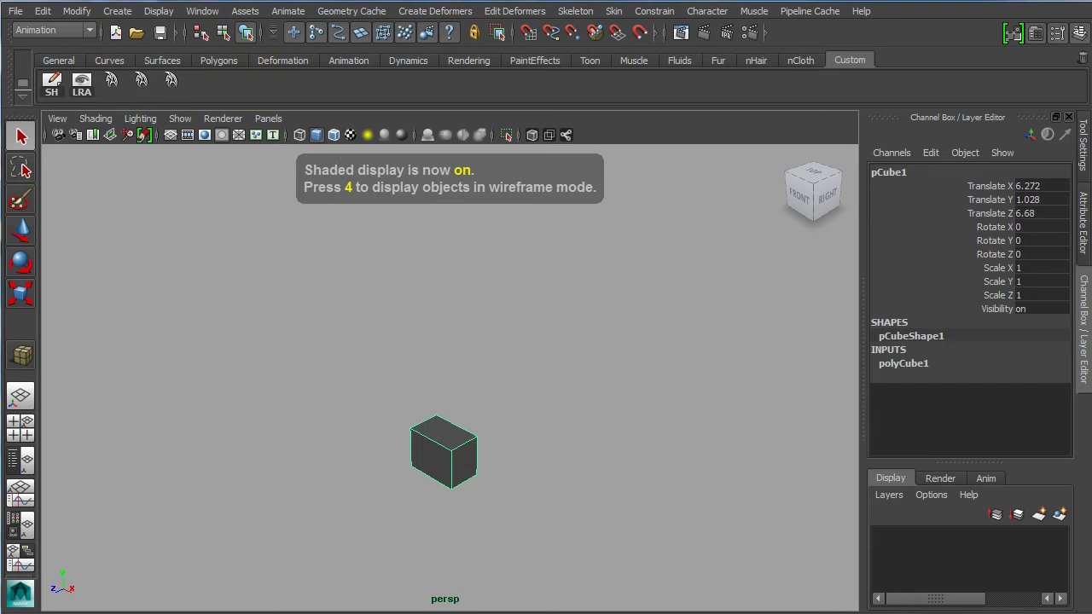
Step: Create a cube-shaped curve controller from the prism shapes in the Rigging 101 wireControllers tool, and close the tool
click(92, 88)
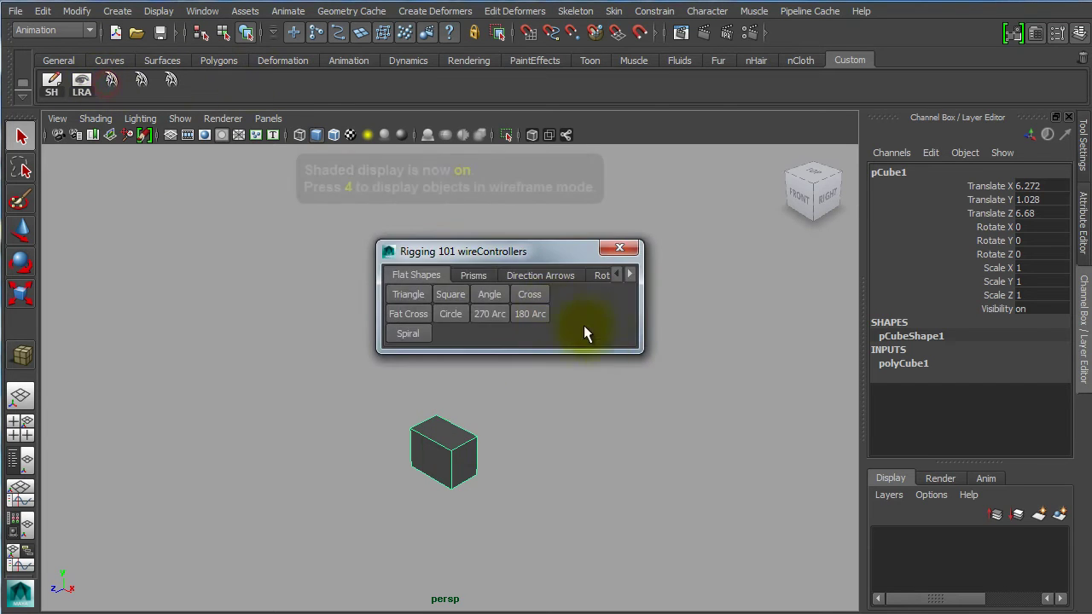
drag(643, 314, 806, 314)
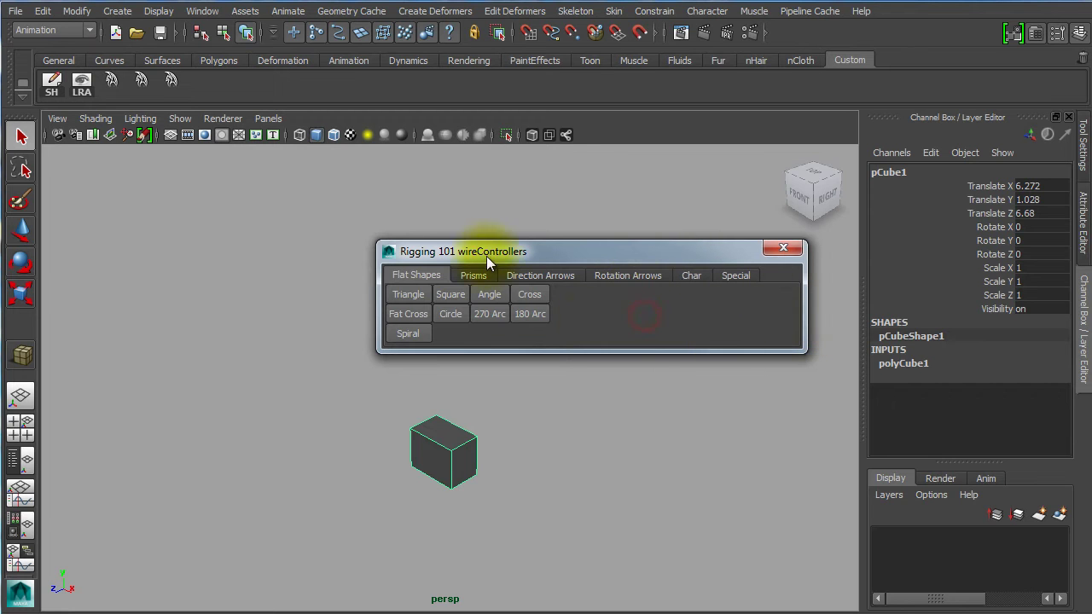
click(478, 276)
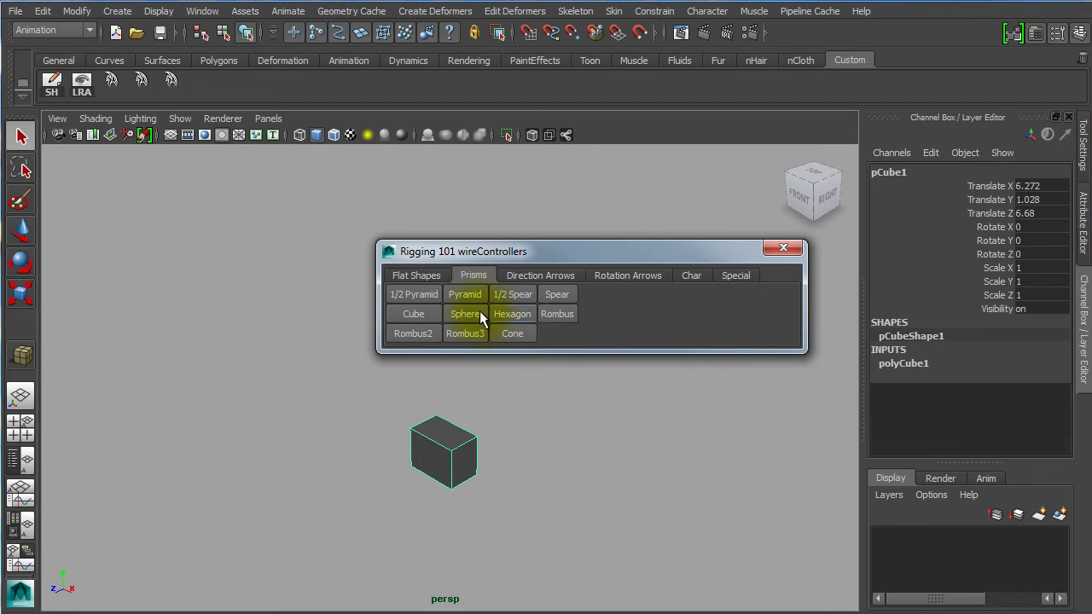
drag(480, 248, 388, 203)
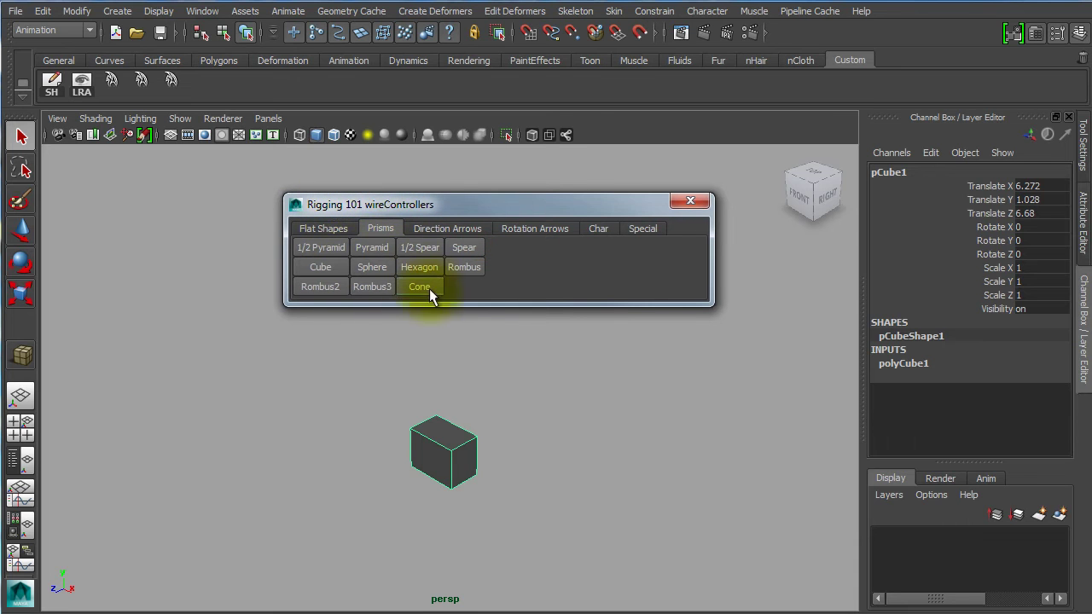
click(322, 267)
click(689, 200)
Step: Scale the new cube controller uniformly to about 4.23
click(509, 341)
drag(501, 352, 434, 384)
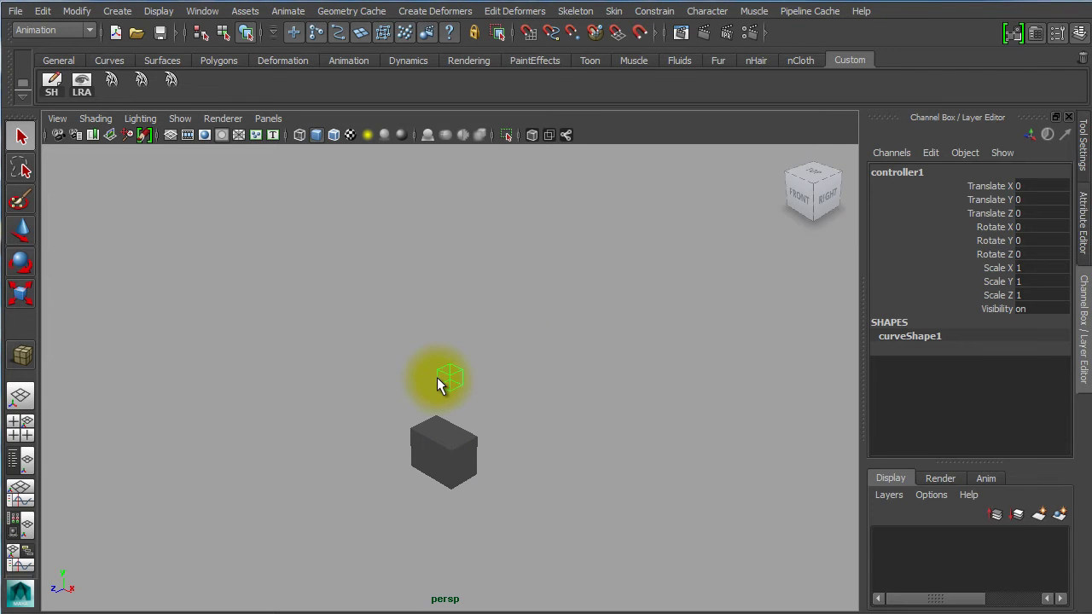
key(r)
middle_drag(509, 390, 570, 392)
Step: Move the controller to about X -12.04, Y 3.96, Z 9.08 and place a duplicate at about X 10.43, Y 4.26, Z -13.62
key(w)
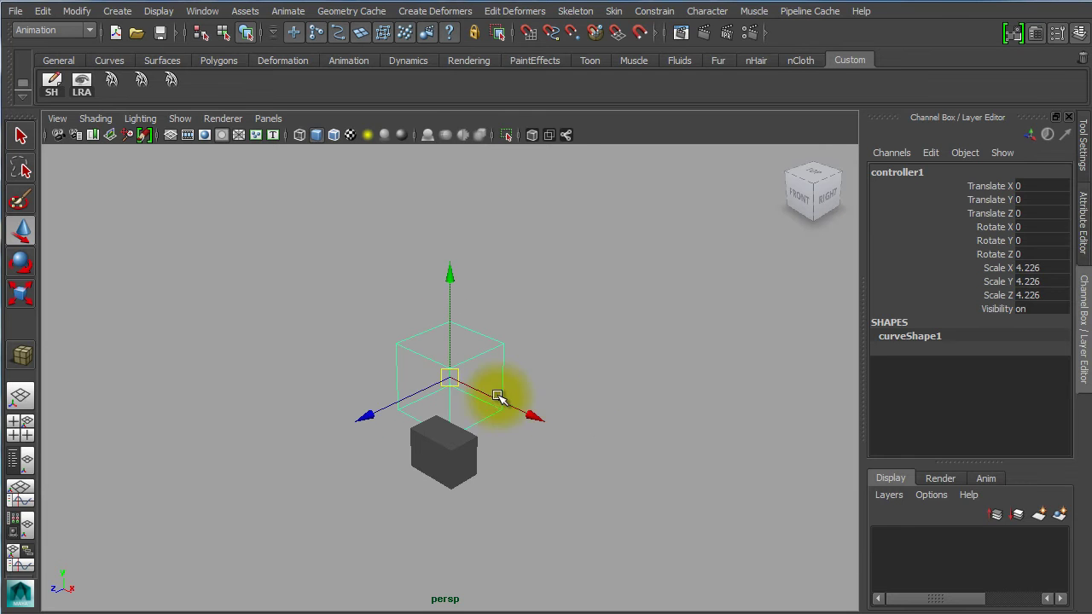
drag(449, 378, 189, 299)
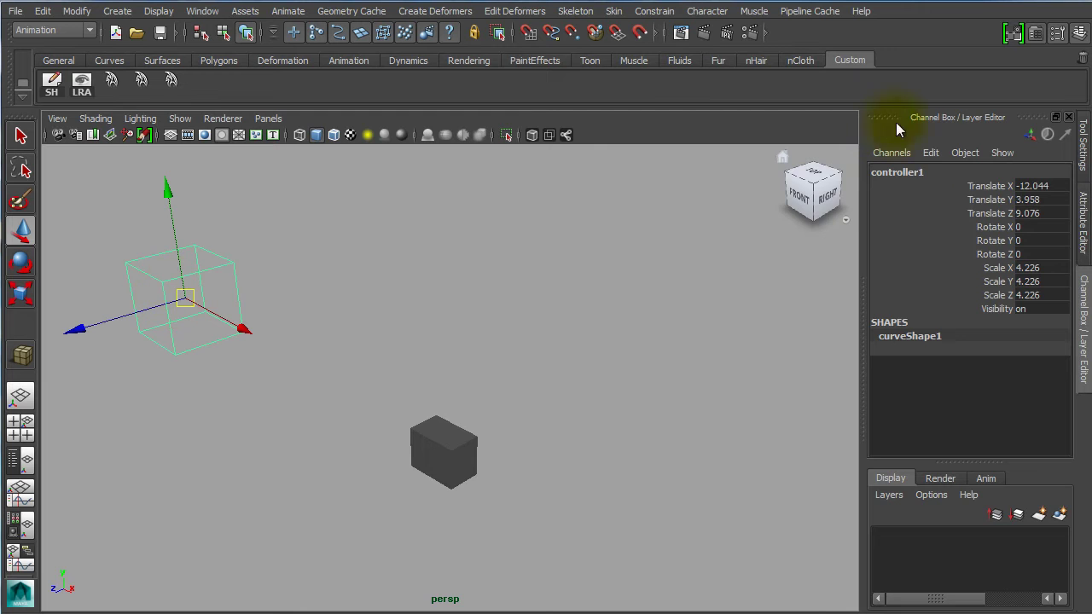
key(ctrl+d)
drag(195, 298, 745, 290)
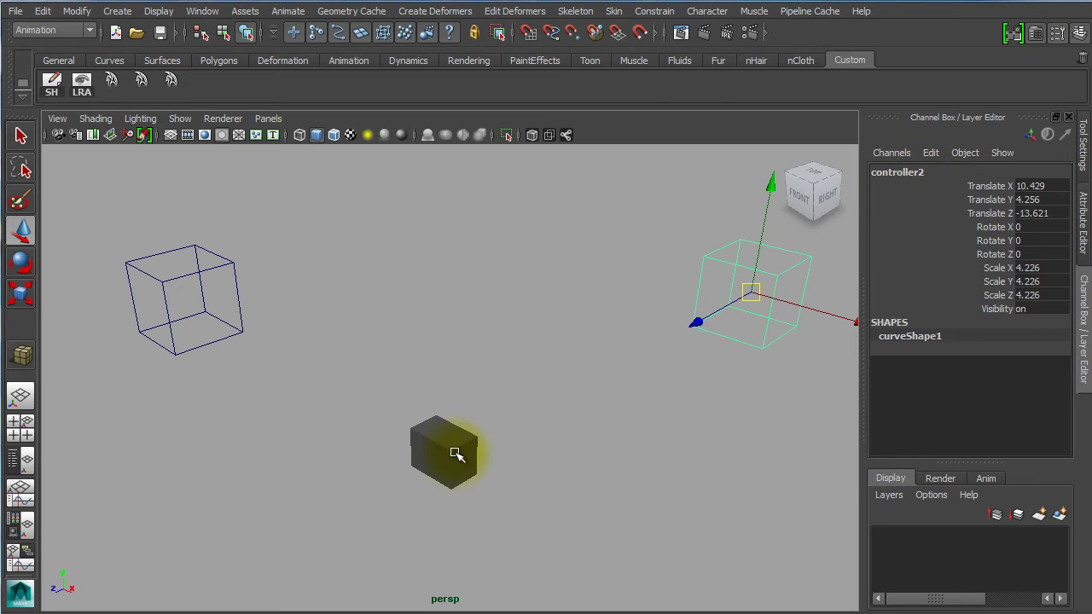
Step: Show the polygon cube's creation inputs and move it between the two controllers, at about Y 7.26, Z -0.52
click(453, 479)
alt+drag(458, 474, 372, 470)
click(907, 363)
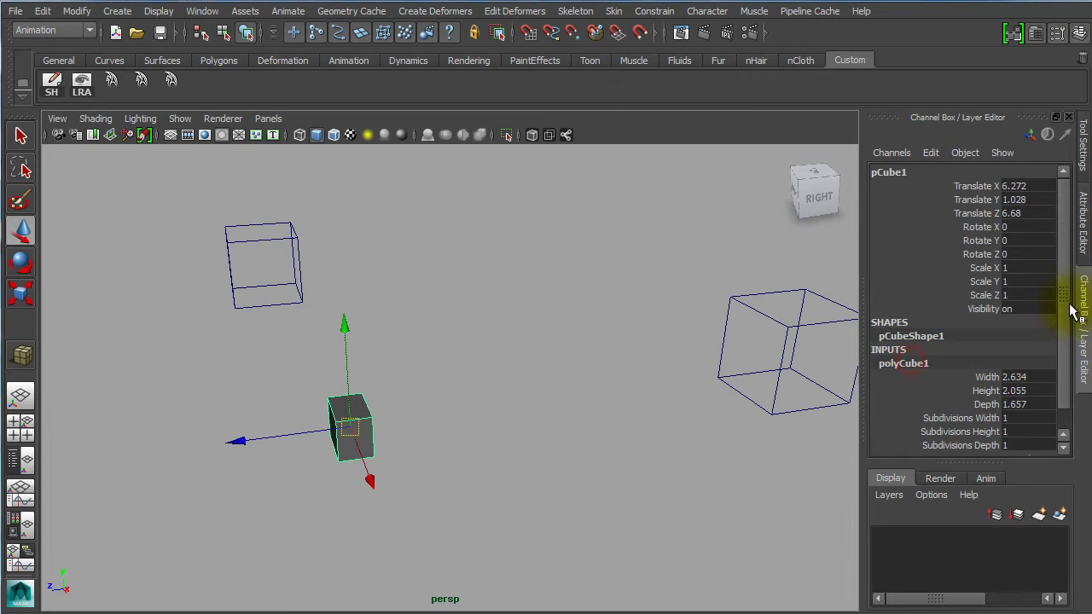
scroll(1072, 314, down, 2)
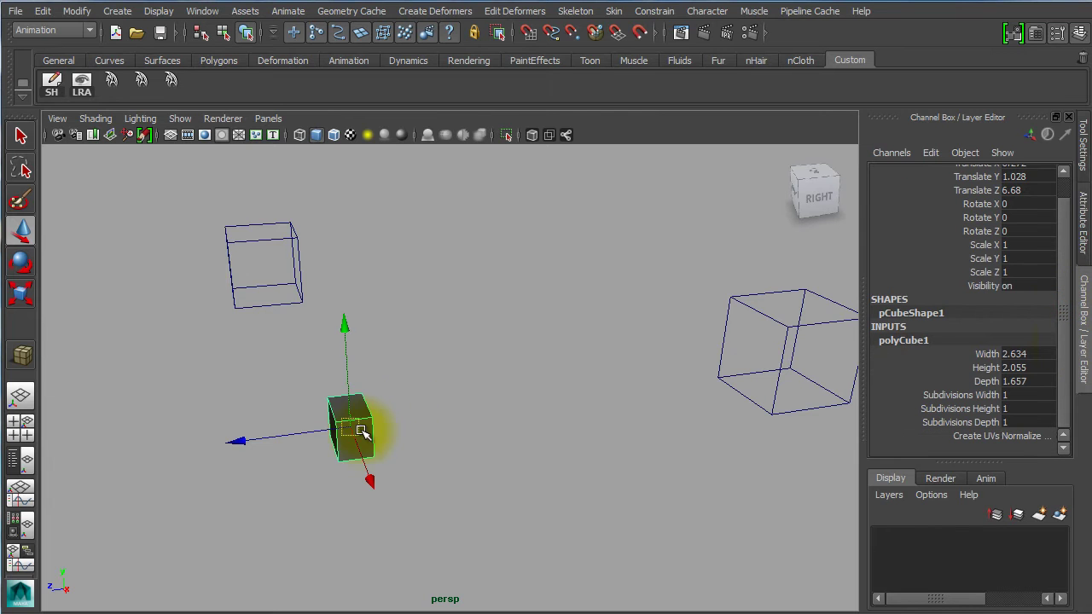
drag(361, 432, 497, 284)
alt+drag(504, 329, 539, 352)
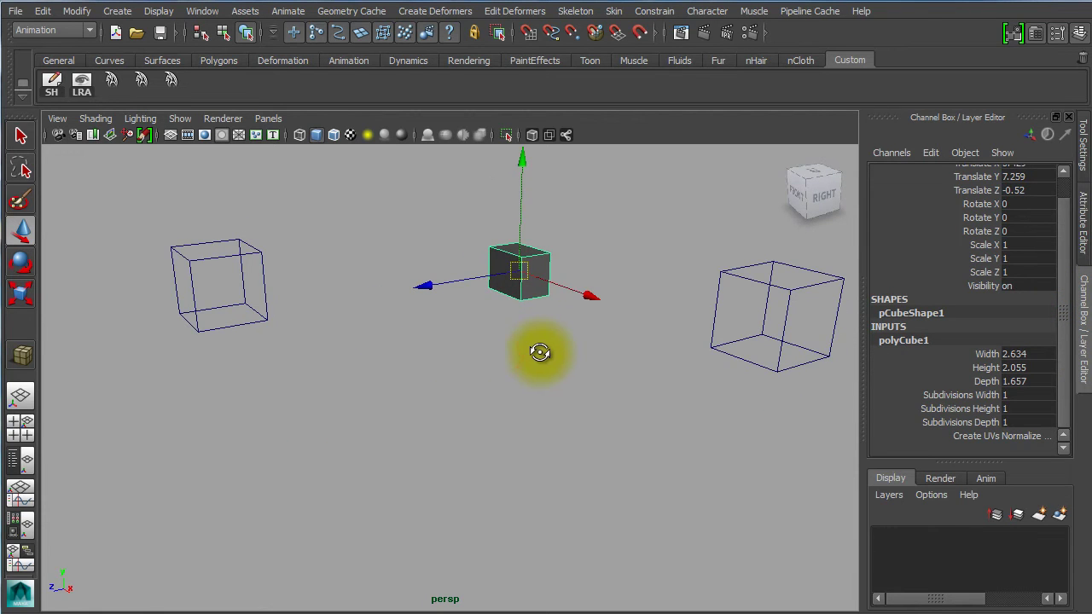
Step: Set the polygon cube's width, height and depth to 1 and move it to about Y 6.90, Z 1.34
click(1011, 368)
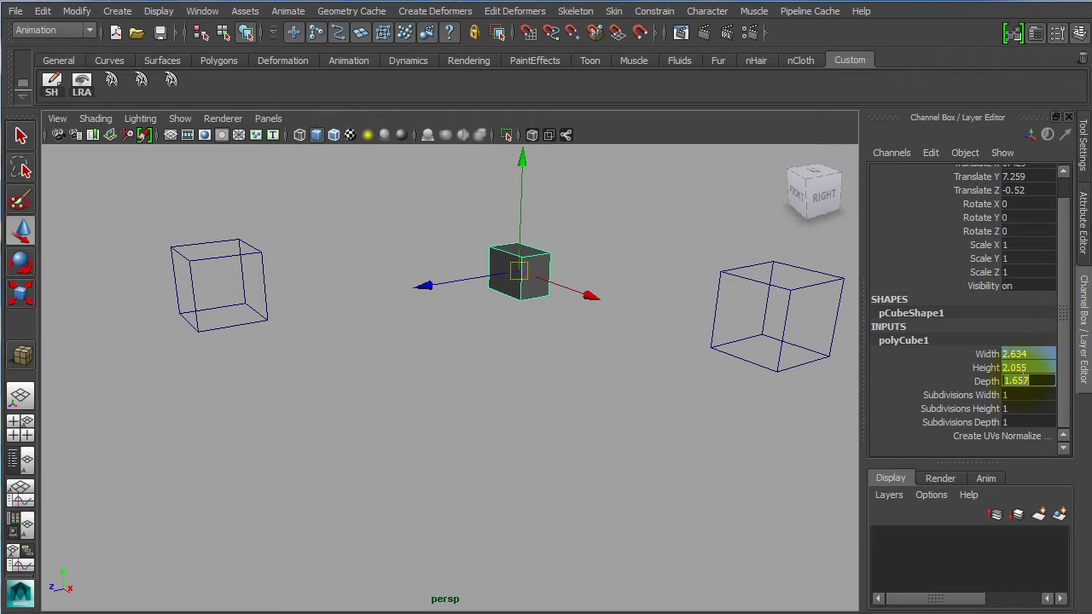
text(1)
key(Return)
alt+drag(501, 379, 532, 387)
alt+middle_drag(586, 377, 471, 390)
drag(420, 293, 365, 312)
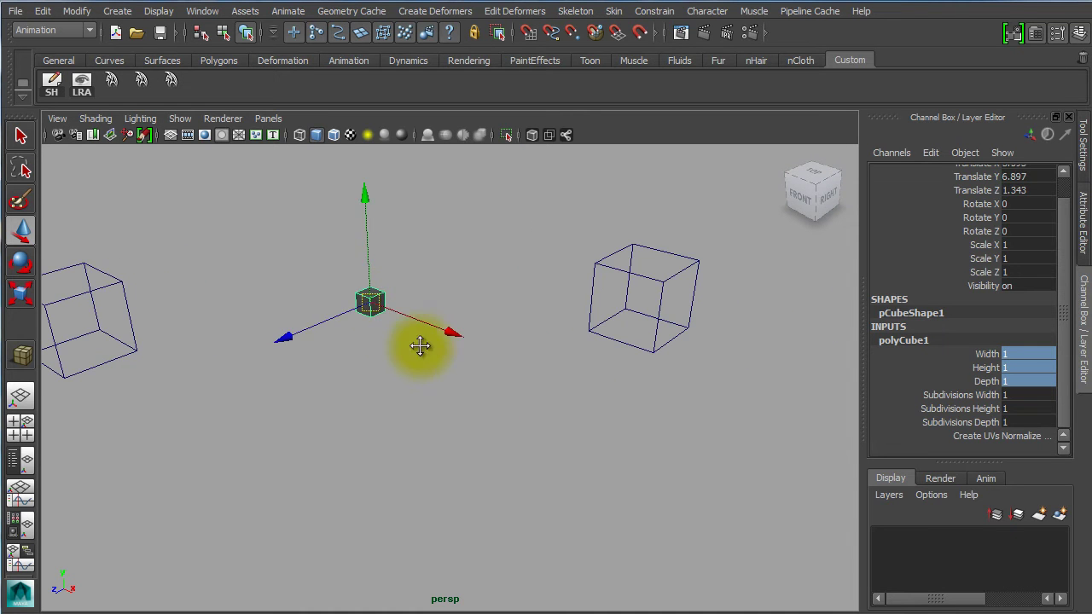
Step: Reposition both controllers and move the polygon cube to about X 4.18, Y 7.95, Z 0.06
alt+middle_drag(419, 348, 475, 349)
click(244, 334)
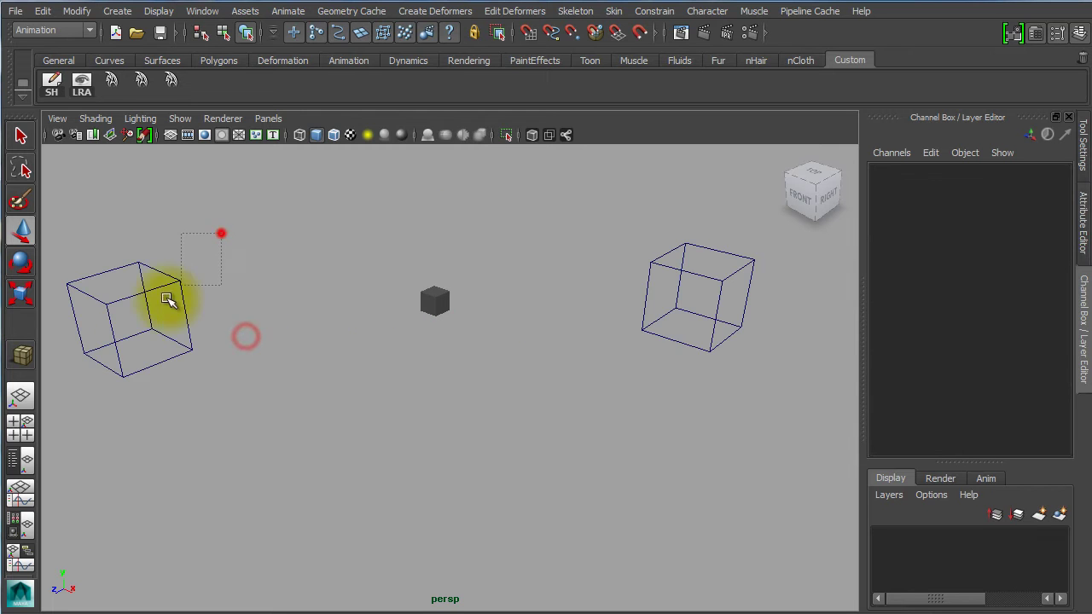
drag(221, 232, 138, 329)
drag(136, 295, 154, 274)
drag(653, 341, 742, 264)
drag(691, 291, 751, 307)
drag(392, 351, 466, 279)
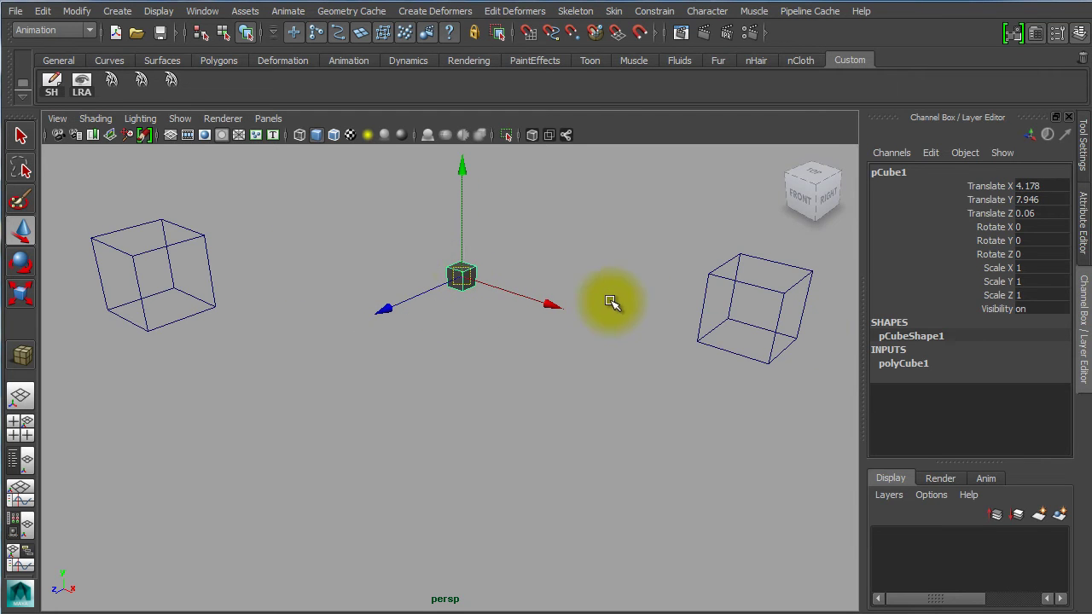
Step: Point-constrain the polygon cube to both controllers with default settings: no maintained offset, all axes, weight 1
click(312, 319)
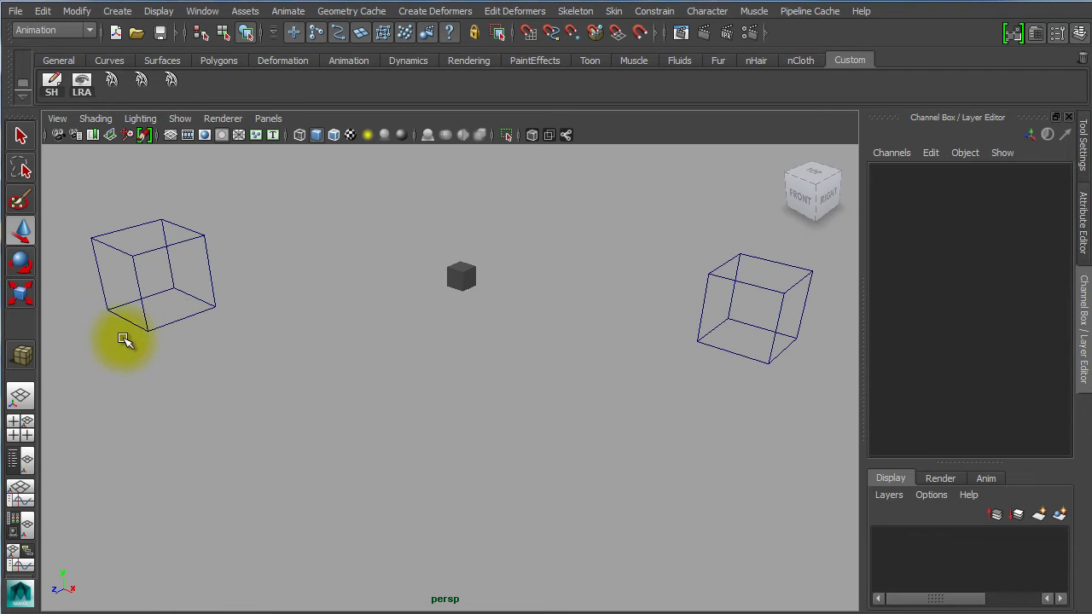
drag(109, 327, 273, 236)
shift+drag(646, 414, 755, 282)
drag(417, 343, 510, 239)
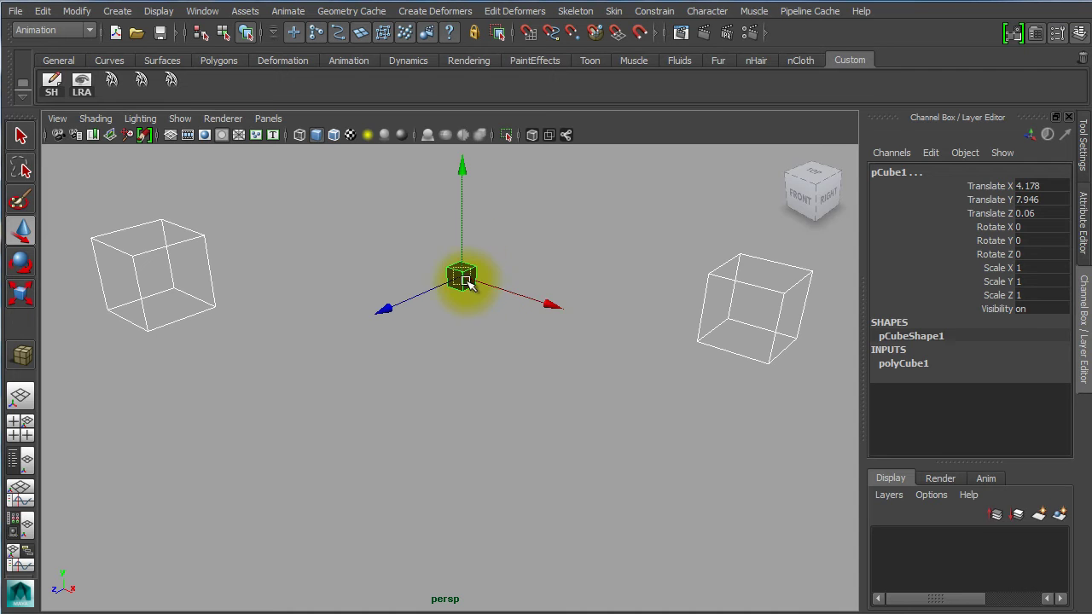
click(651, 12)
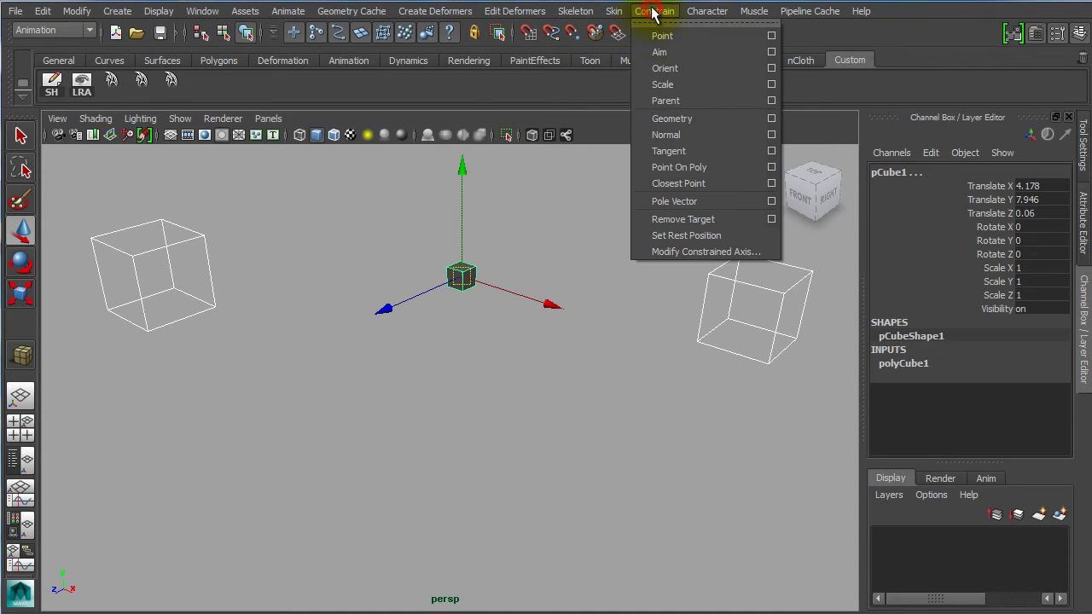
click(771, 36)
drag(144, 121, 435, 101)
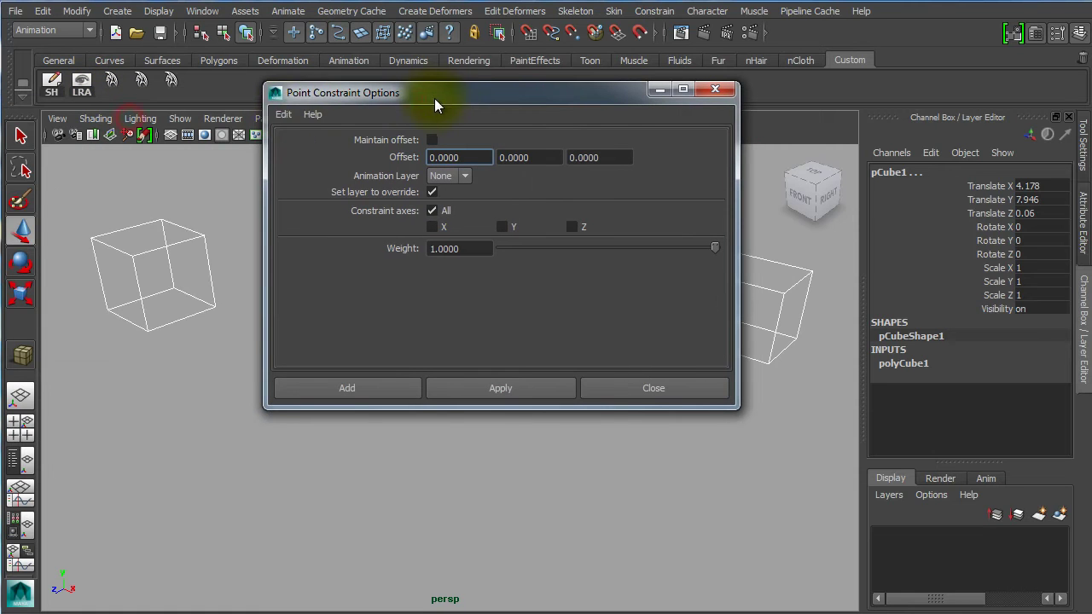
click(281, 113)
click(297, 143)
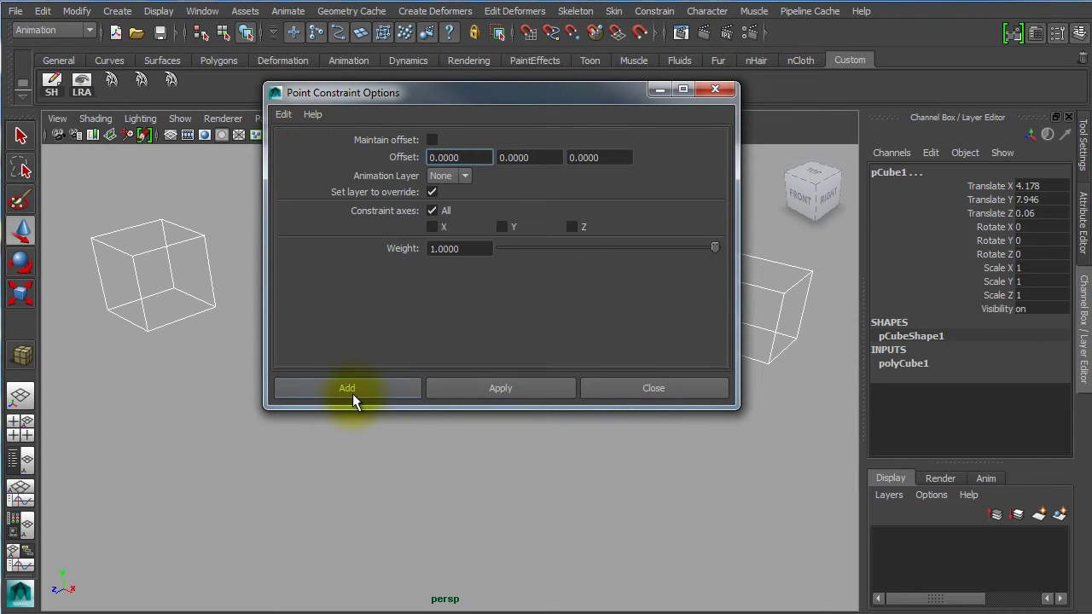
click(382, 388)
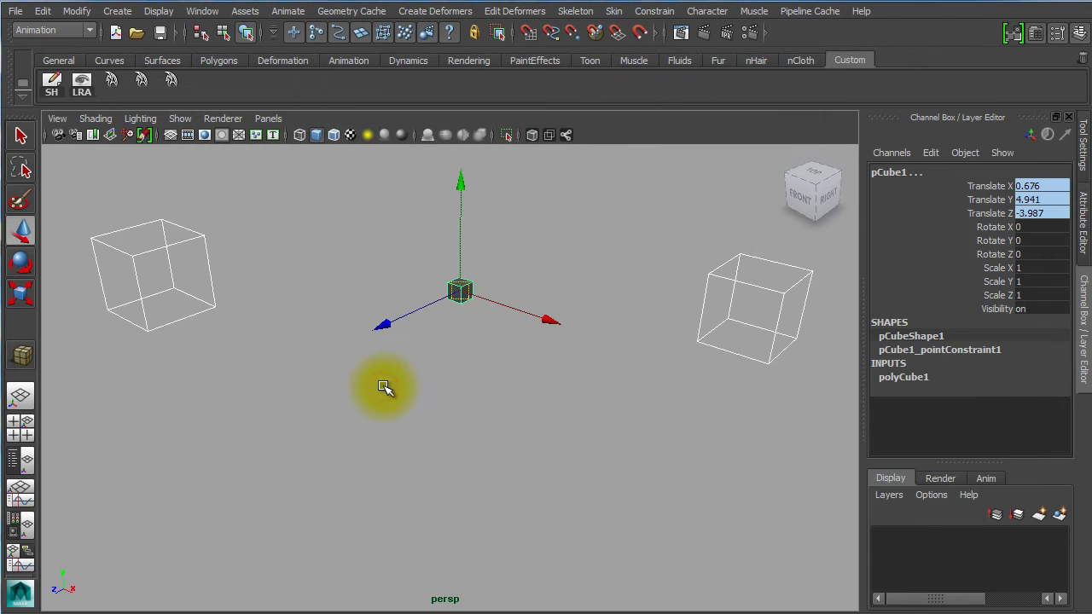
Step: Move the two controllers in turn to test how the constrained cube follows them
click(495, 395)
drag(682, 378, 700, 284)
drag(259, 192, 142, 271)
drag(677, 244, 740, 300)
drag(238, 207, 193, 276)
Step: Show the Outliner beside the perspective view, expand the polygon cube and select its point constraint node
drag(439, 326, 527, 254)
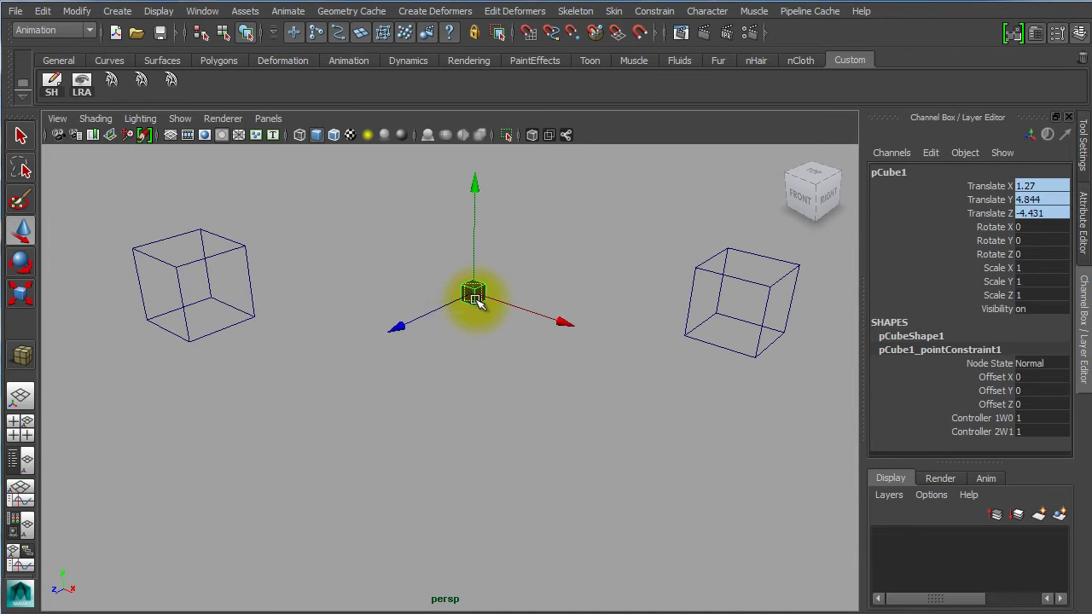
click(994, 418)
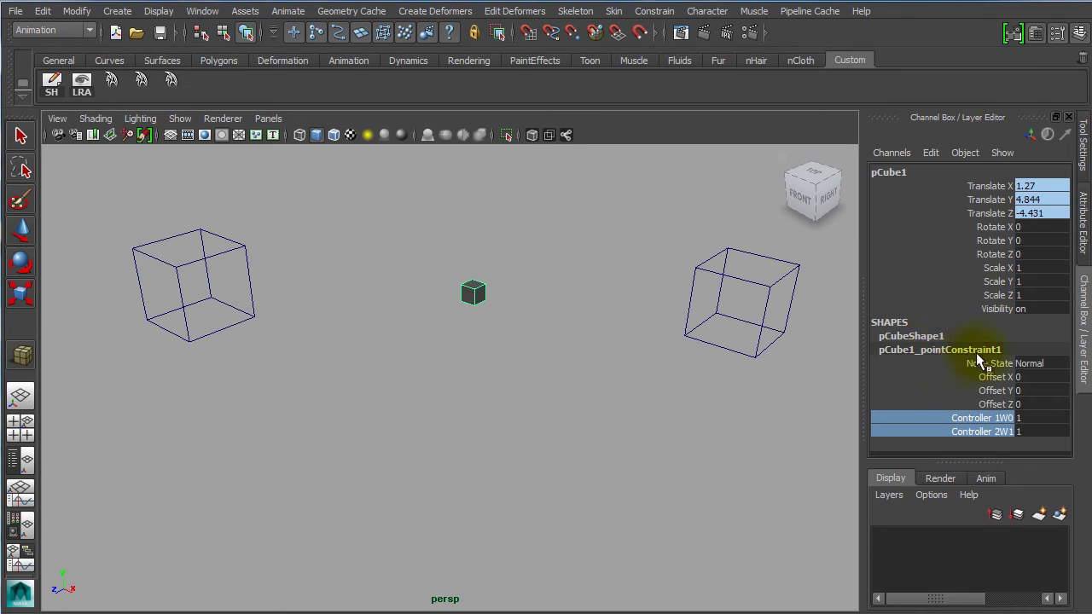
click(20, 462)
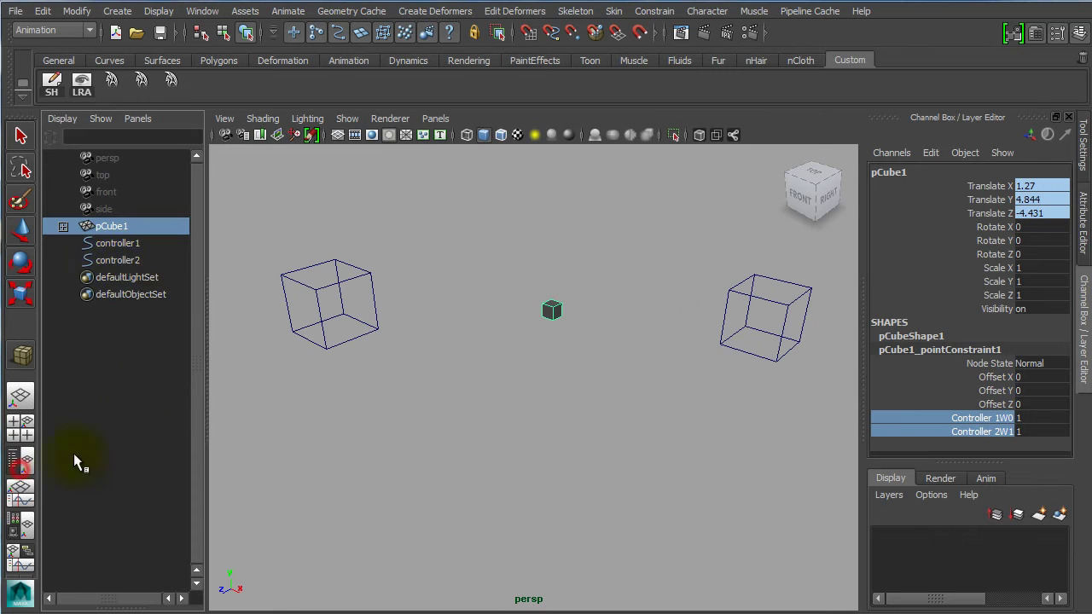
click(63, 227)
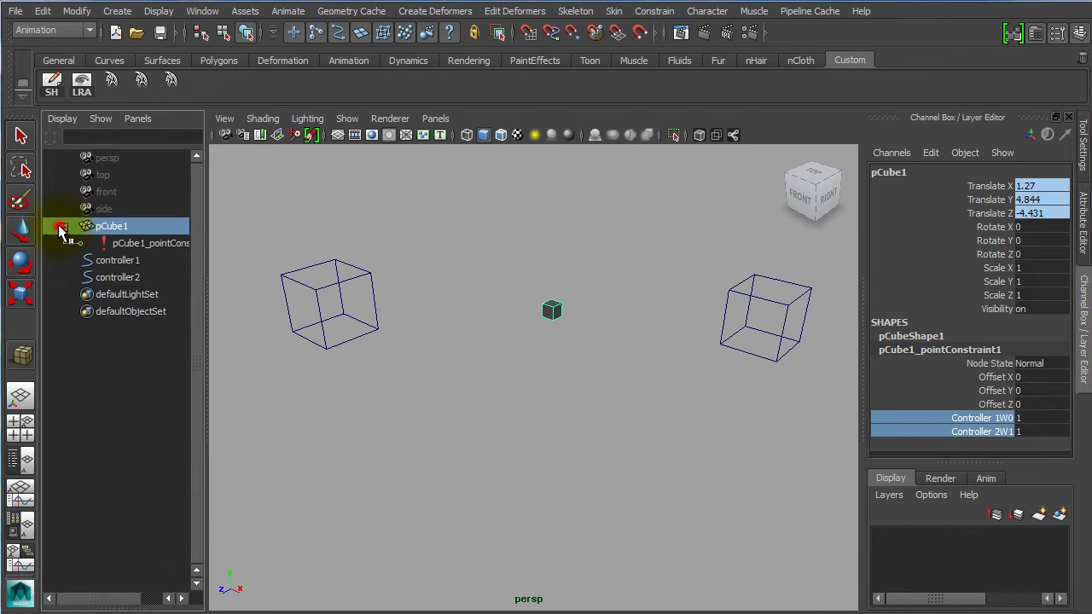
click(117, 246)
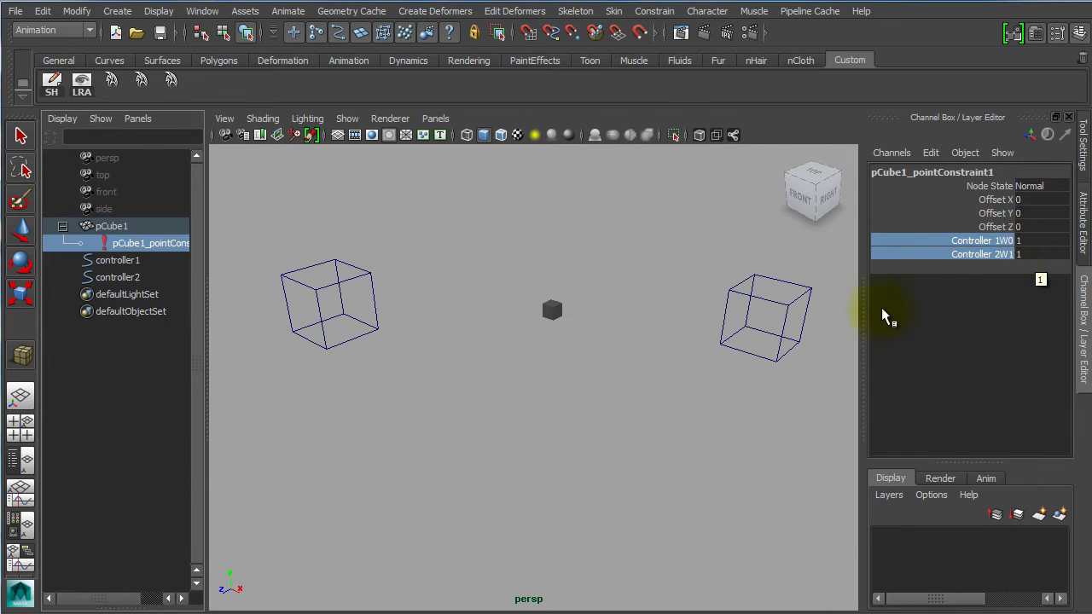
Step: Shift controller2 and move controller1 to about X -8.84, Y 5.55, Z 5.12
drag(731, 263, 713, 323)
key(w)
drag(385, 265, 351, 304)
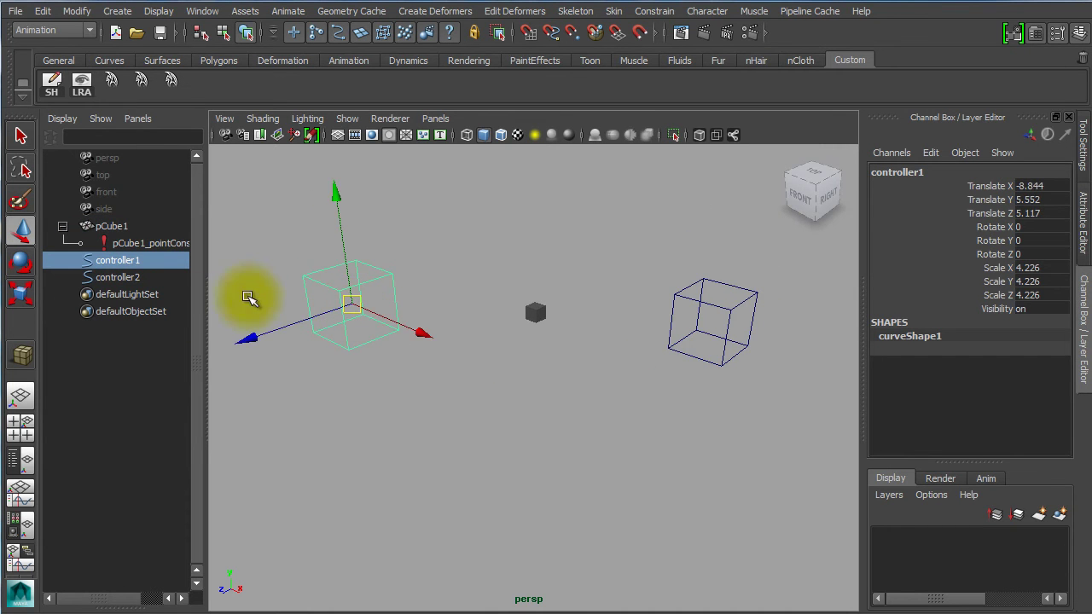
Step: Set the point constraint's Controller 1W0 weight to 0
click(143, 243)
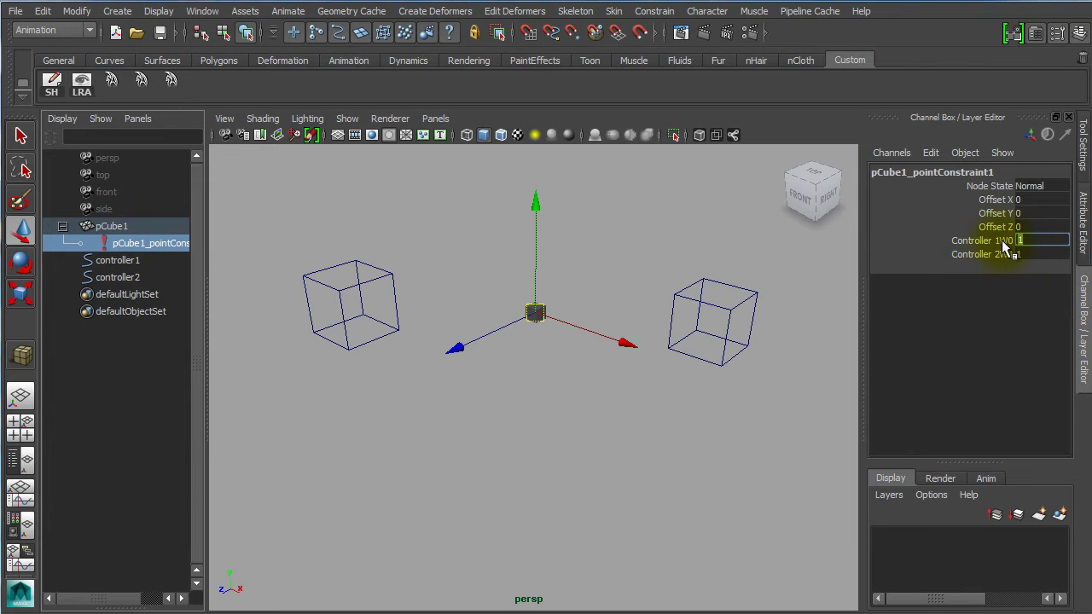
click(1020, 242)
text(0)
key(Return)
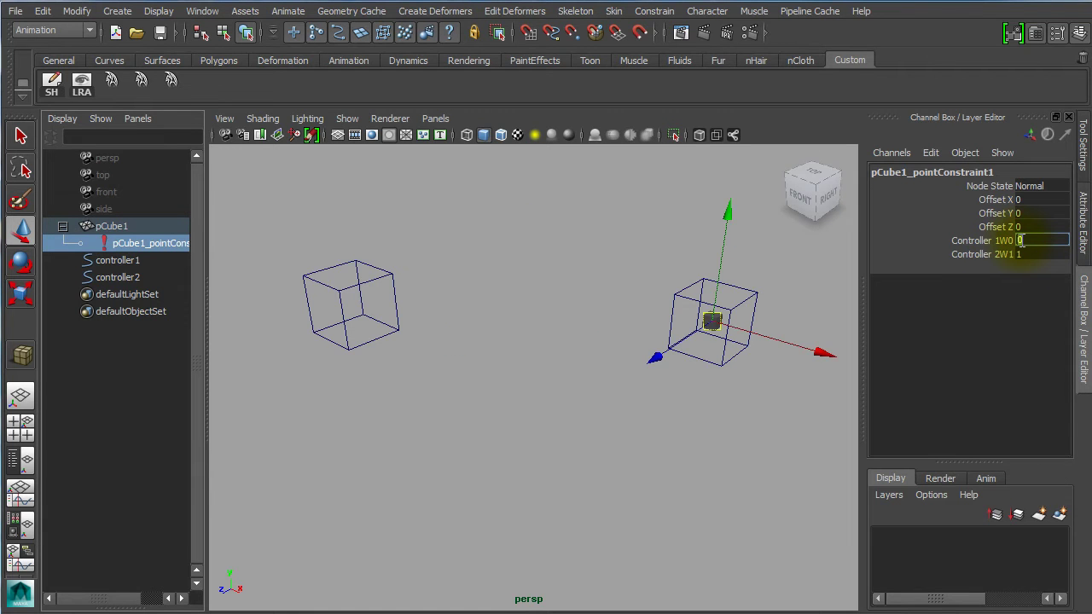
Step: Move controller1 and controller2 to test which one drives the cube with the Controller 1W0 weight at 0
click(411, 242)
drag(410, 243, 413, 326)
click(702, 360)
mouse_move(709, 329)
mouse_down()
mouse_move(699, 359)
mouse_move(718, 359)
mouse_move(716, 324)
mouse_up()
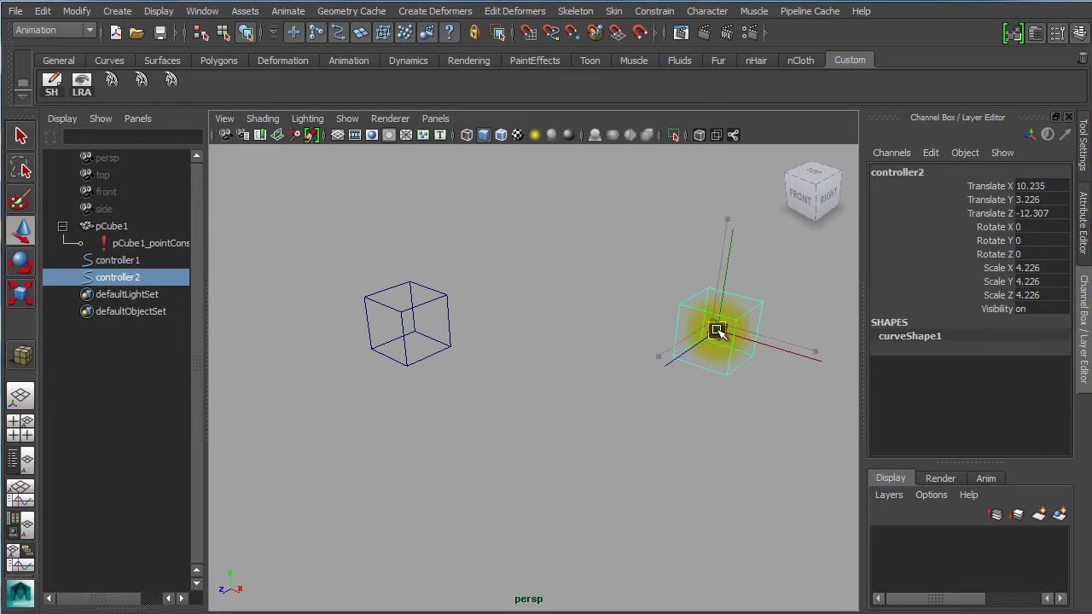
Step: Set the point constraint's Controller 1W0 weight to 1 and its Controller 2W1 weight to 0
click(158, 244)
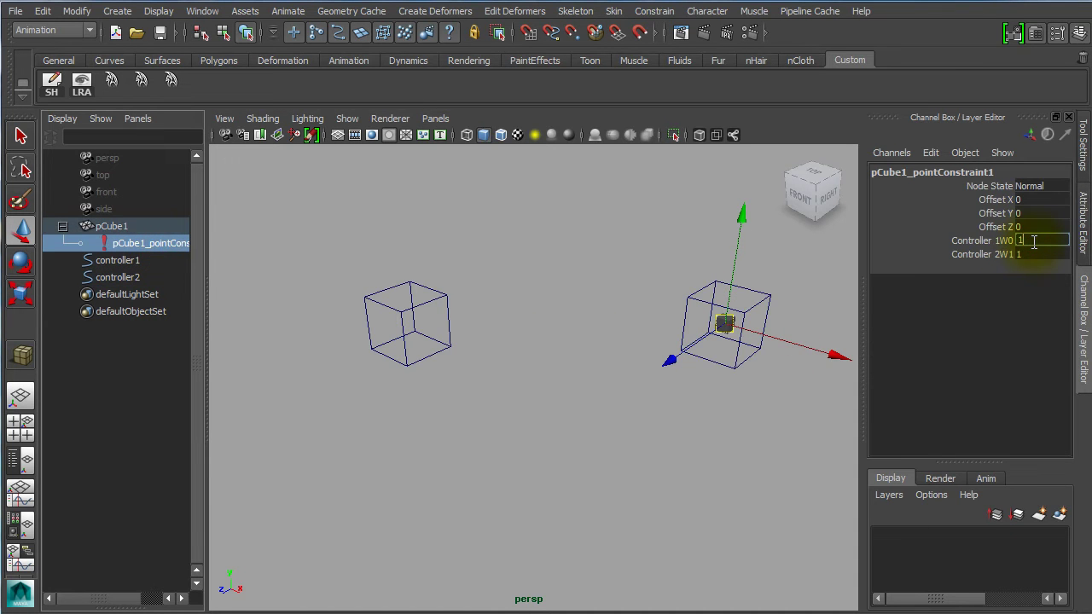
click(1041, 255)
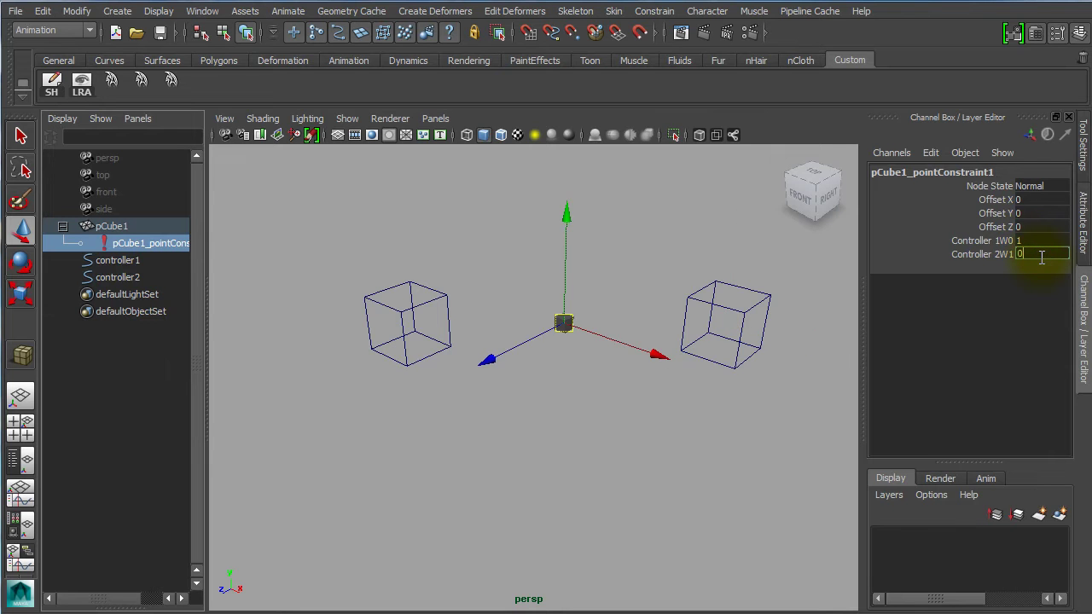
text(0)
key(Return)
Step: Test the switched weights by moving controller2 and placing controller1 at about X -8.39, Y 3.38, Z 1.28
drag(690, 390, 775, 285)
drag(730, 325, 790, 316)
drag(491, 305, 438, 357)
mouse_move(407, 322)
mouse_down()
mouse_move(400, 342)
mouse_move(413, 313)
mouse_move(404, 316)
mouse_up()
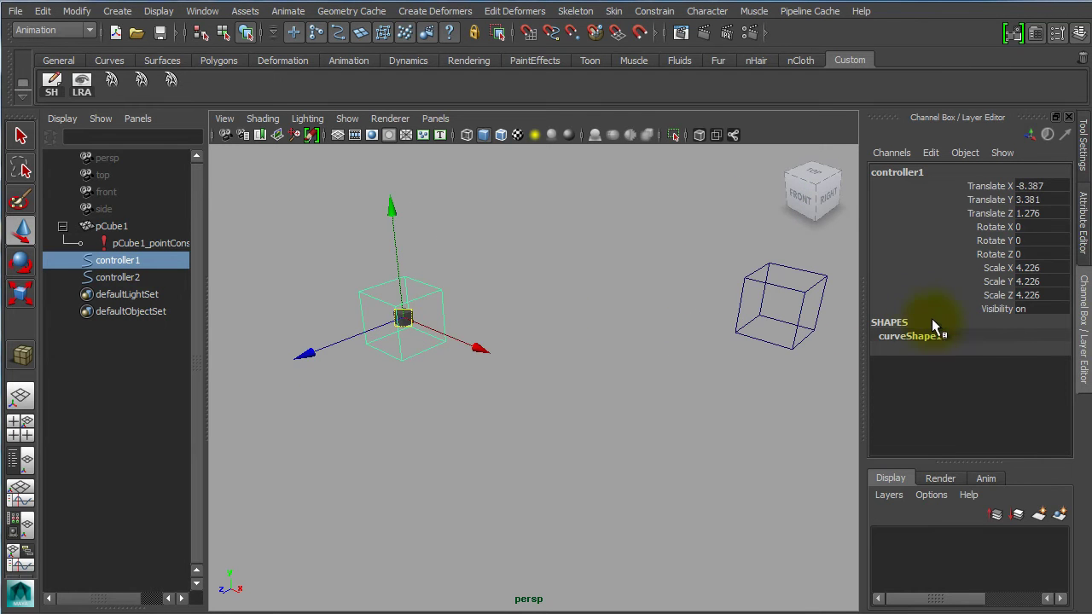
Step: Set both controller weights of the point constraint, Controller 1W0 and Controller 2W1, to 1
click(159, 243)
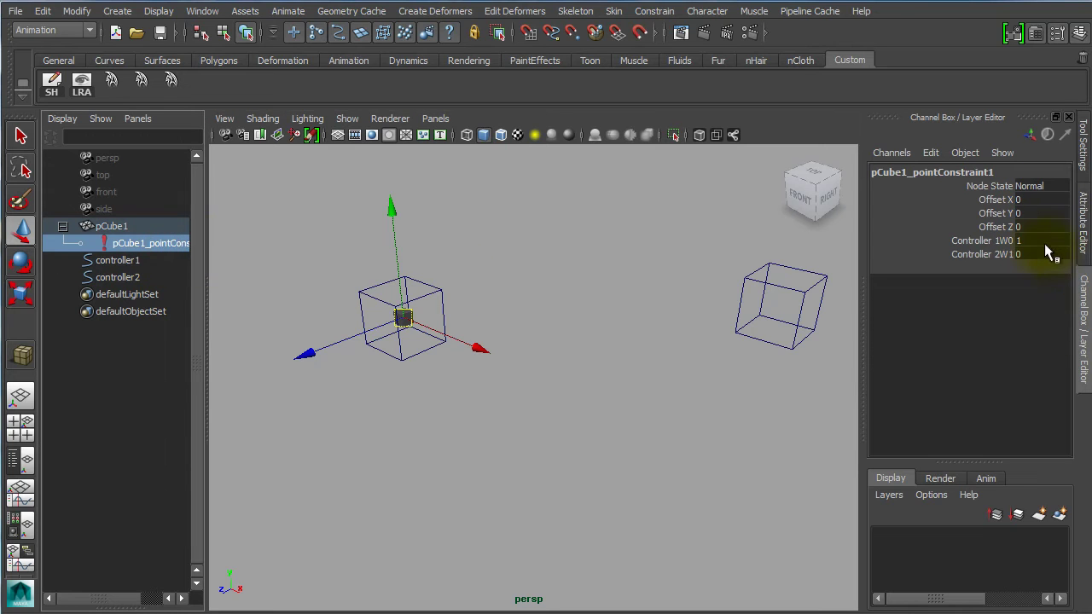
key(Return)
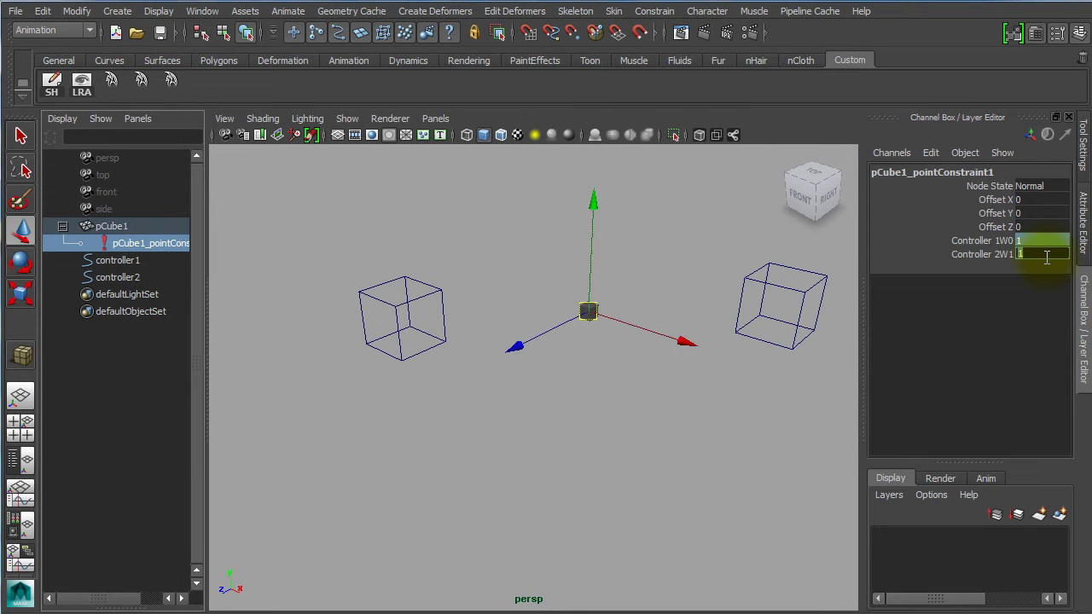
Step: Move controller2 and controller1 to test how the cube follows them with both point constraint weights at 1
click(583, 355)
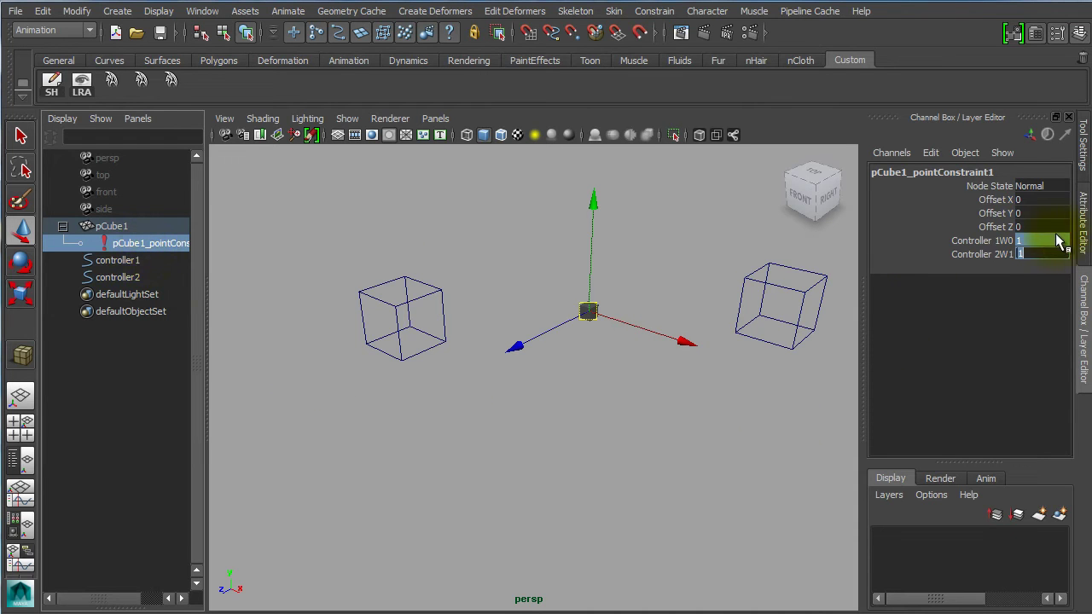
click(619, 356)
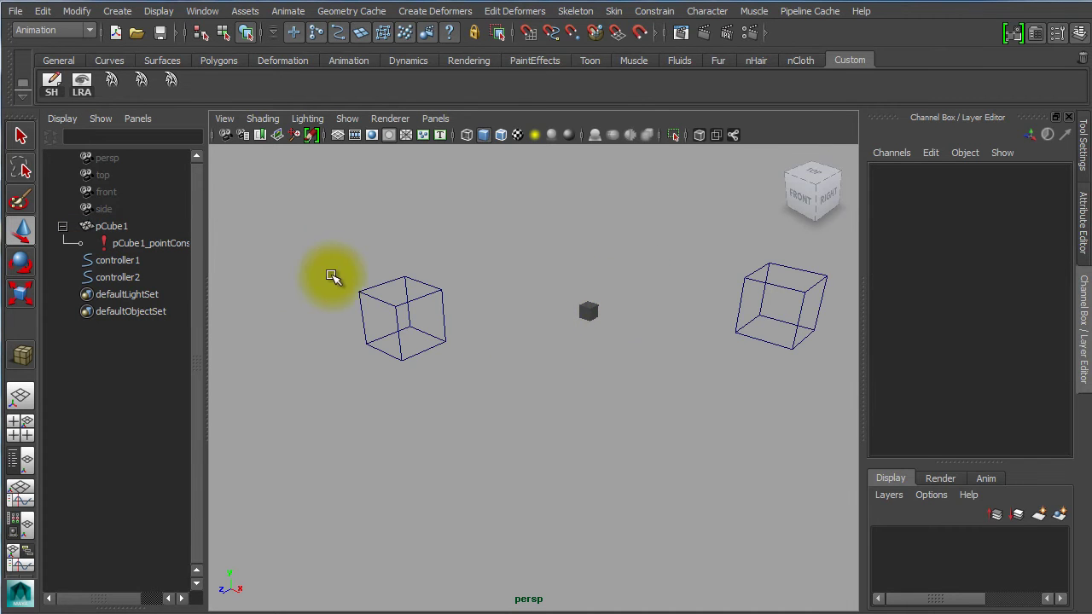
click(126, 242)
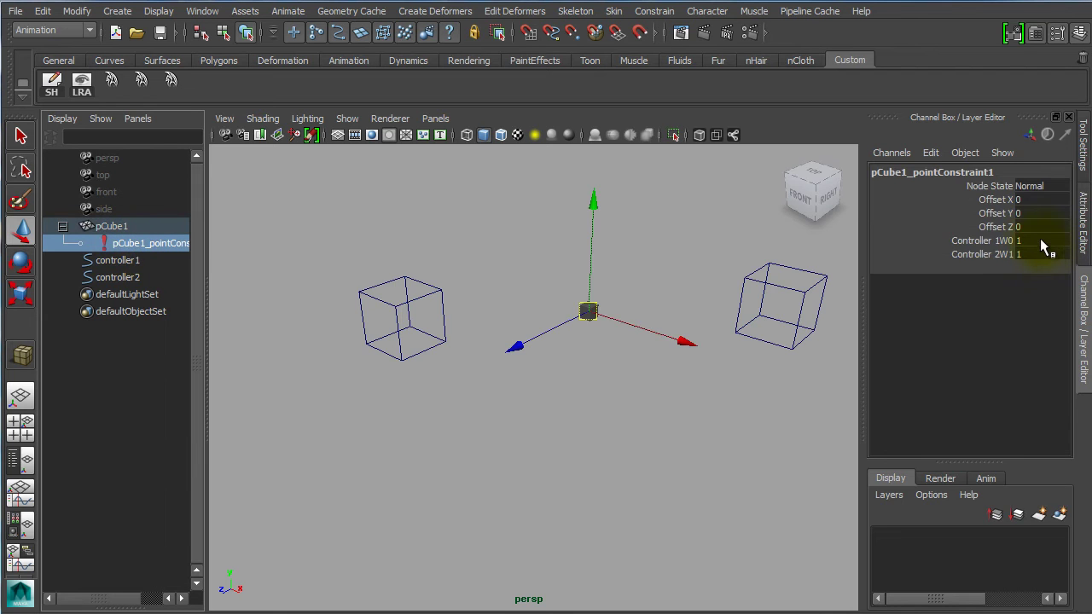
drag(753, 253, 787, 325)
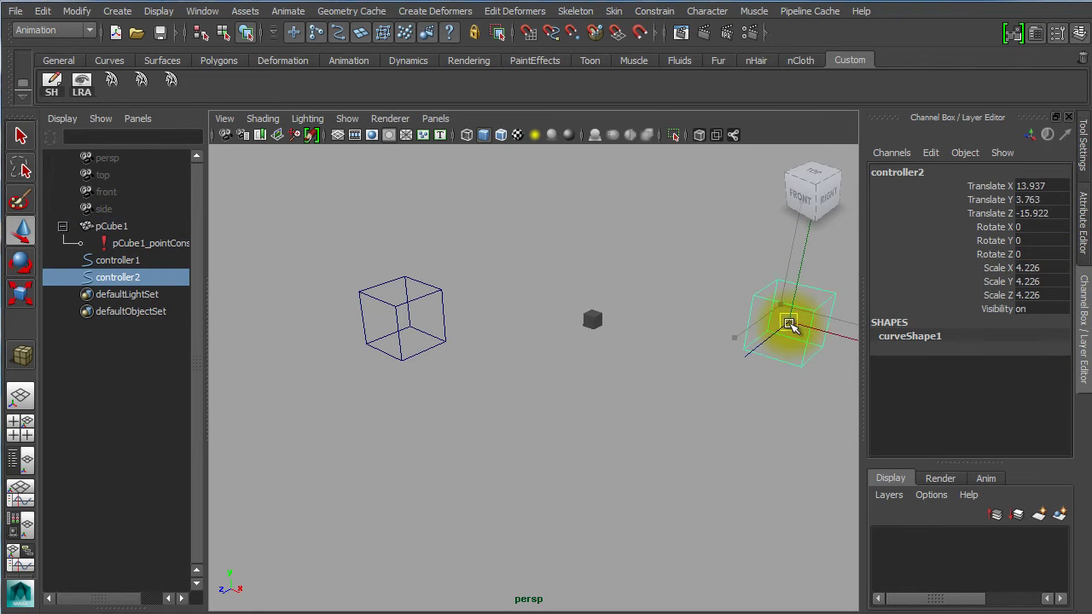
drag(410, 370, 458, 263)
mouse_move(390, 312)
mouse_down()
mouse_move(396, 320)
mouse_move(380, 317)
mouse_up()
click(617, 359)
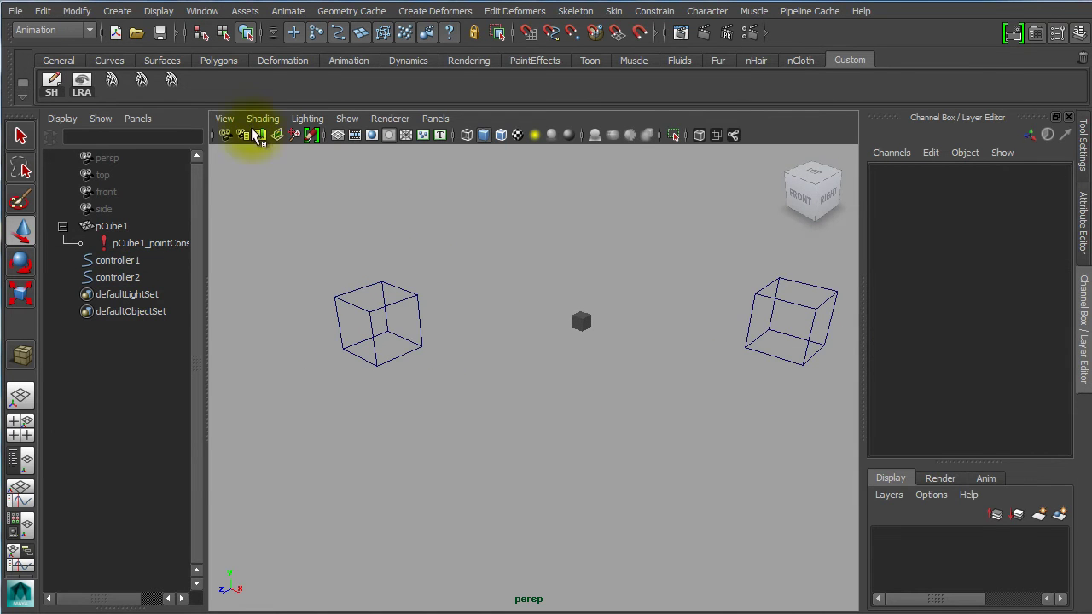
Step: Create a Nail-shaped wire controller from the Special shapes of the Rigging 101 wireControllers tool and close the tool
click(111, 80)
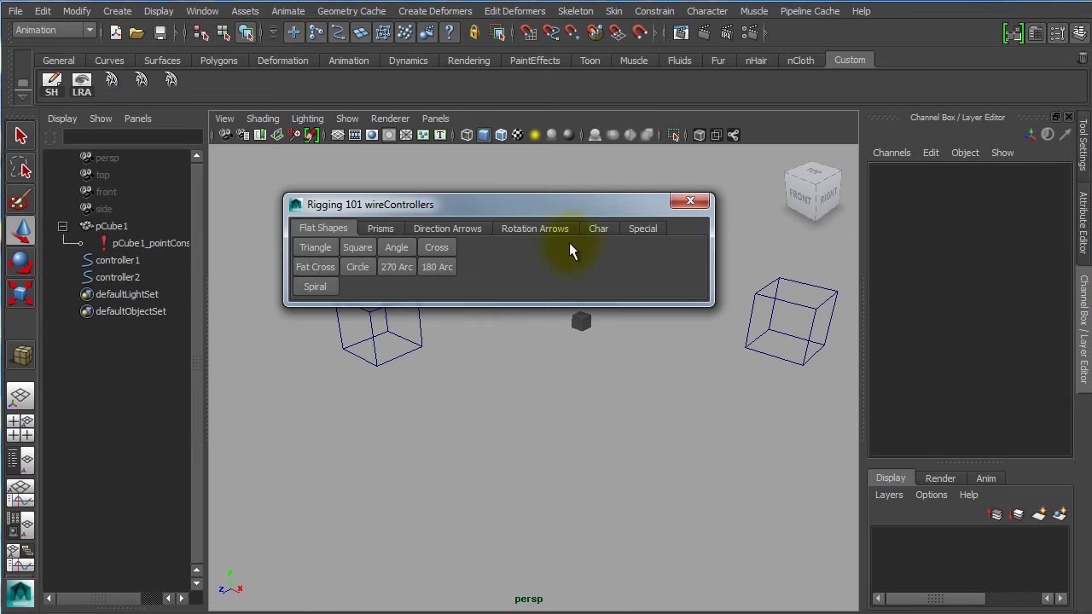
click(613, 230)
click(645, 228)
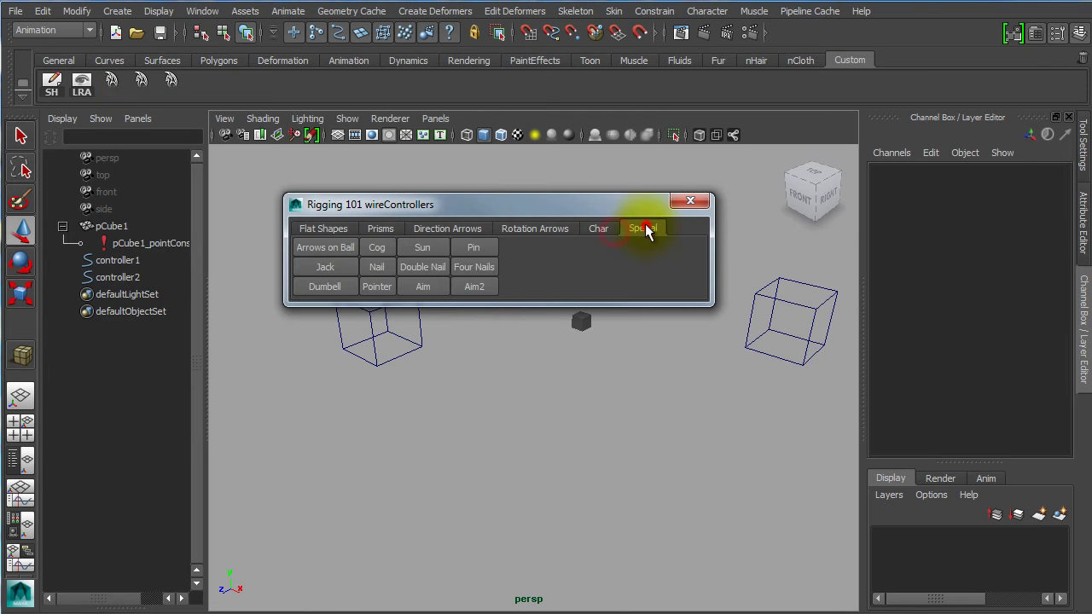
click(376, 267)
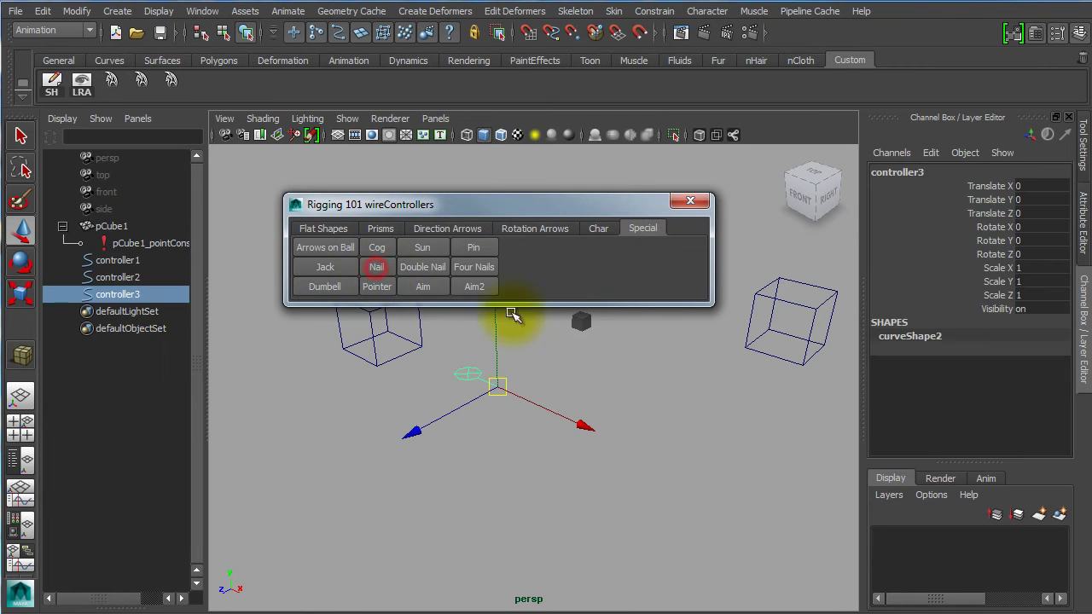
click(690, 201)
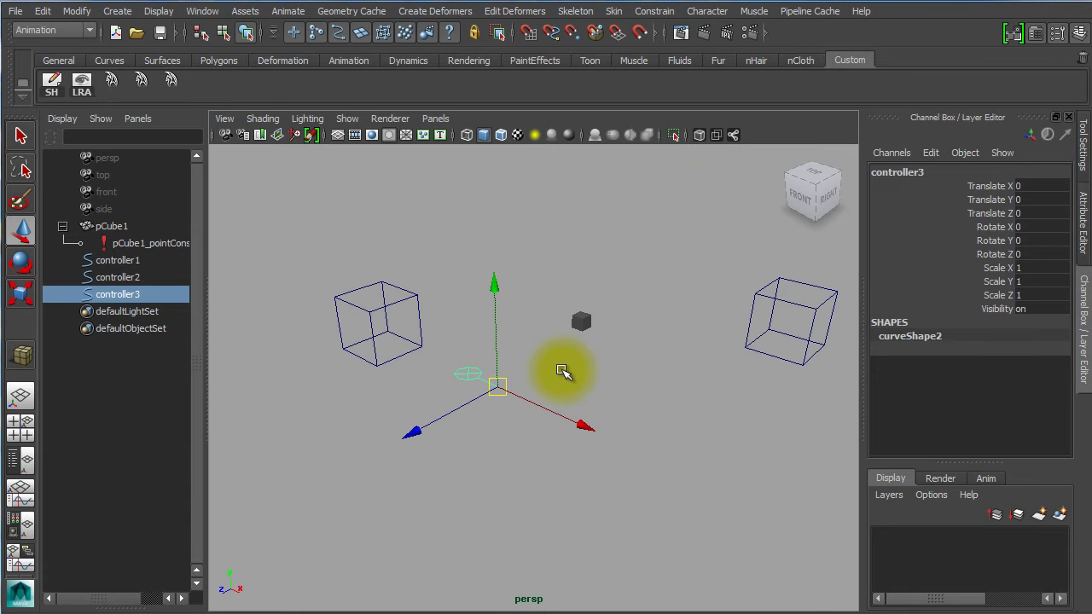
Step: Stand the new nail controller upright by setting its Rotate Z to -90
key(e)
drag(567, 283, 581, 452)
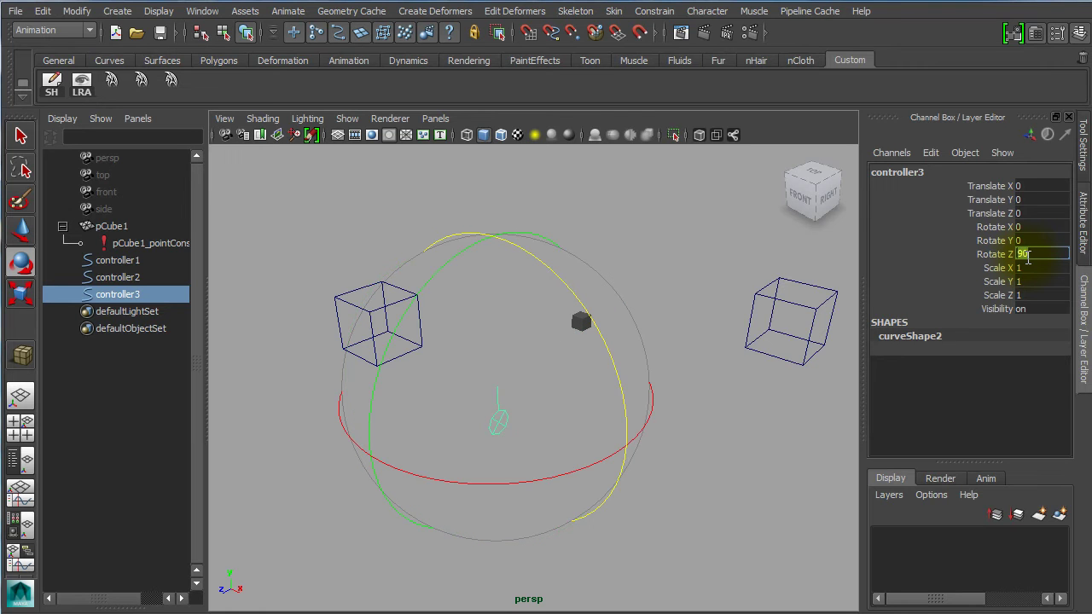
key(Return)
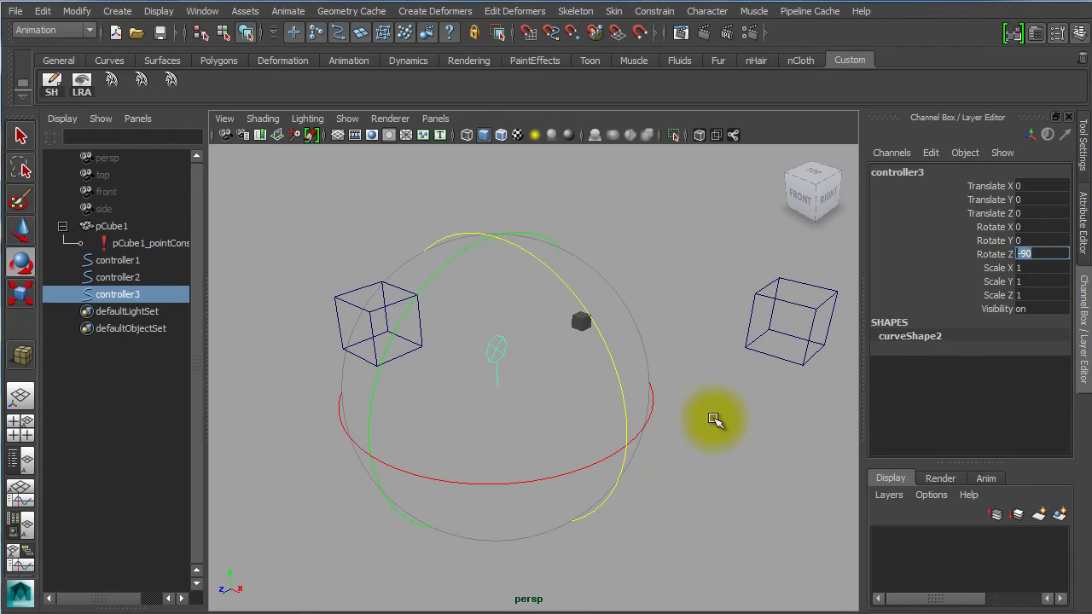
click(691, 443)
click(112, 82)
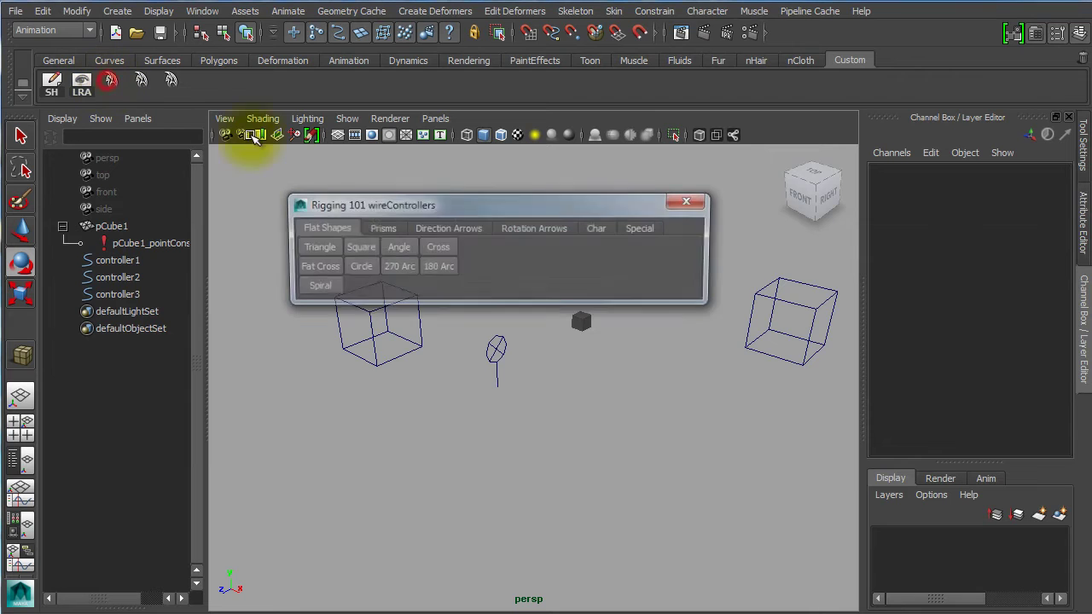
click(690, 203)
Step: Rotate controller3 to about 48.13 in X and place it above the cube at about X 0.96, Y 8.63, Z -7.21
click(502, 377)
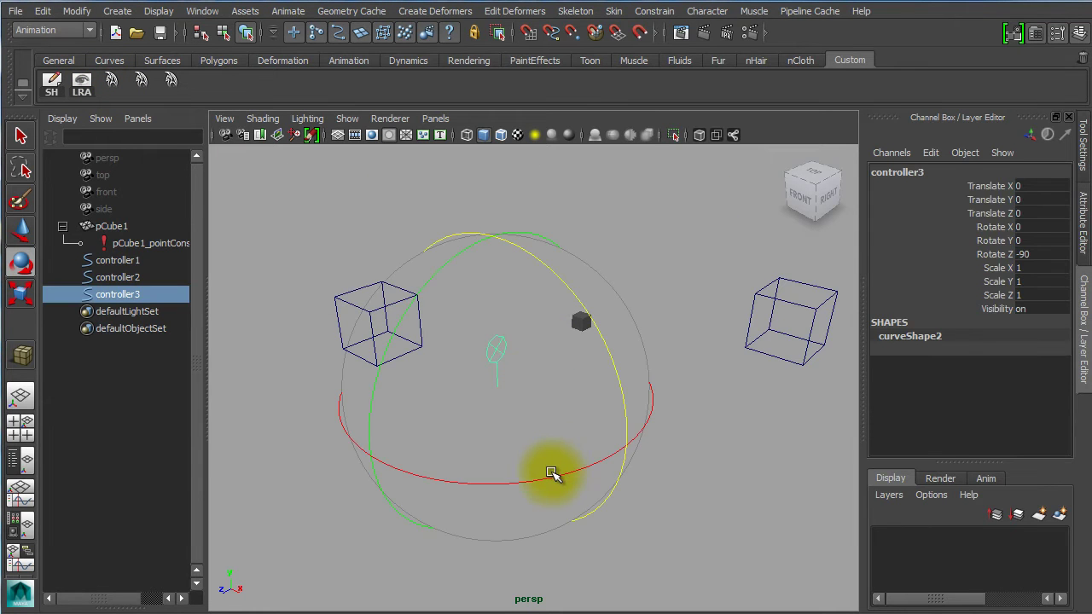
drag(548, 475, 397, 463)
key(w)
drag(501, 371, 578, 235)
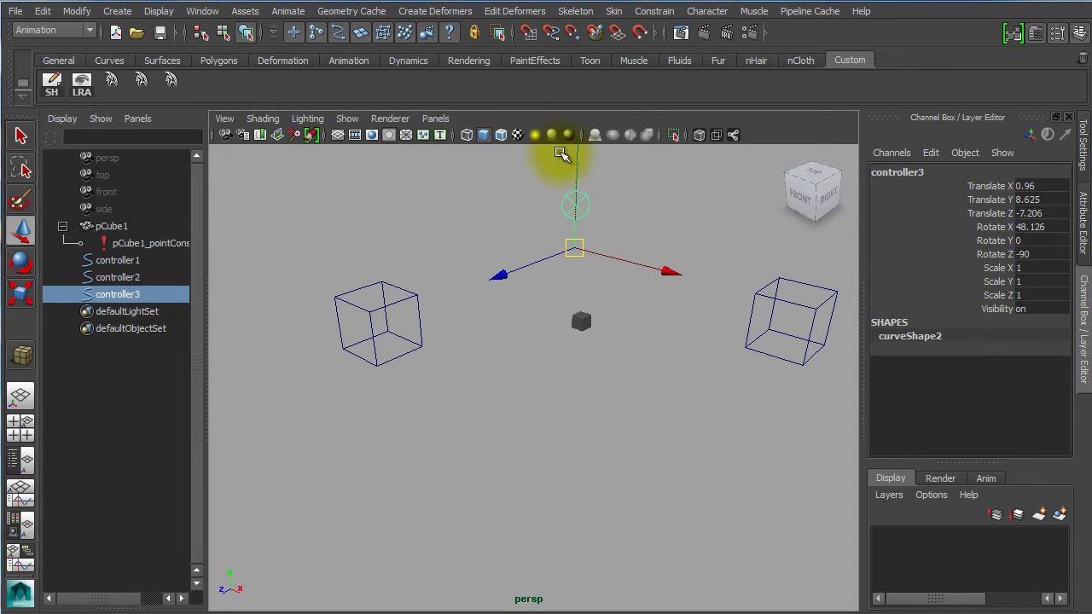
Step: Add a Freeze Transformations shortcut to the Custom shelf and use it to freeze controller3's transformations
click(85, 15)
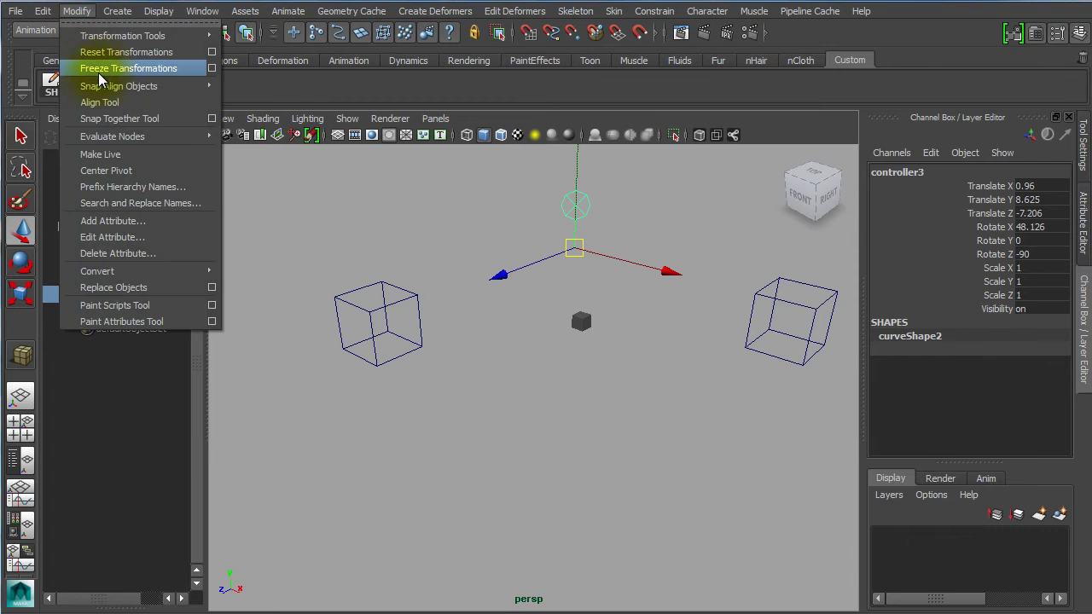
click(348, 178)
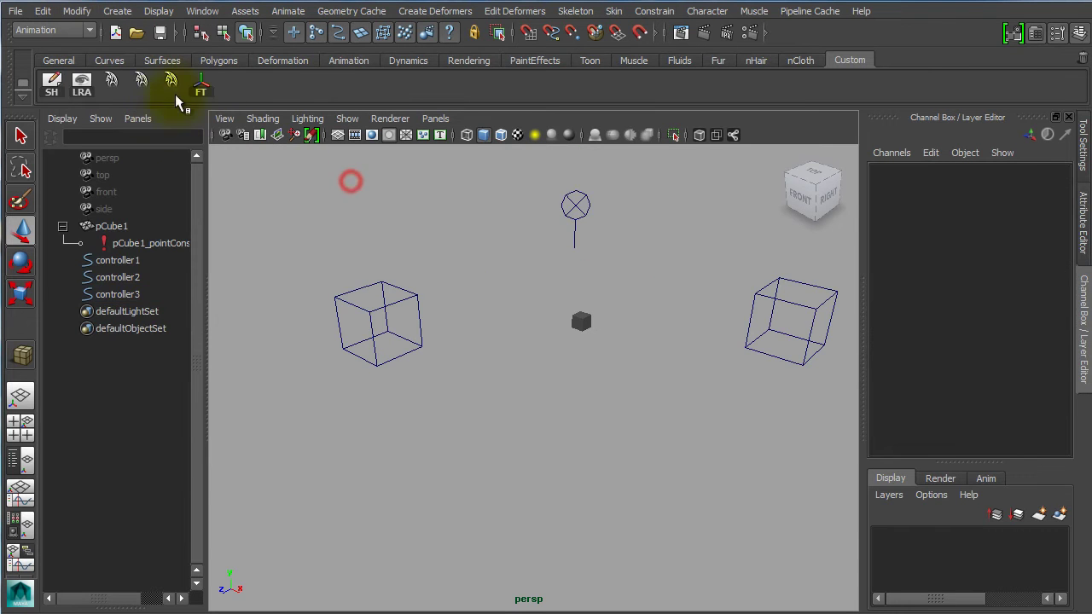
click(480, 242)
key(ctrl+z)
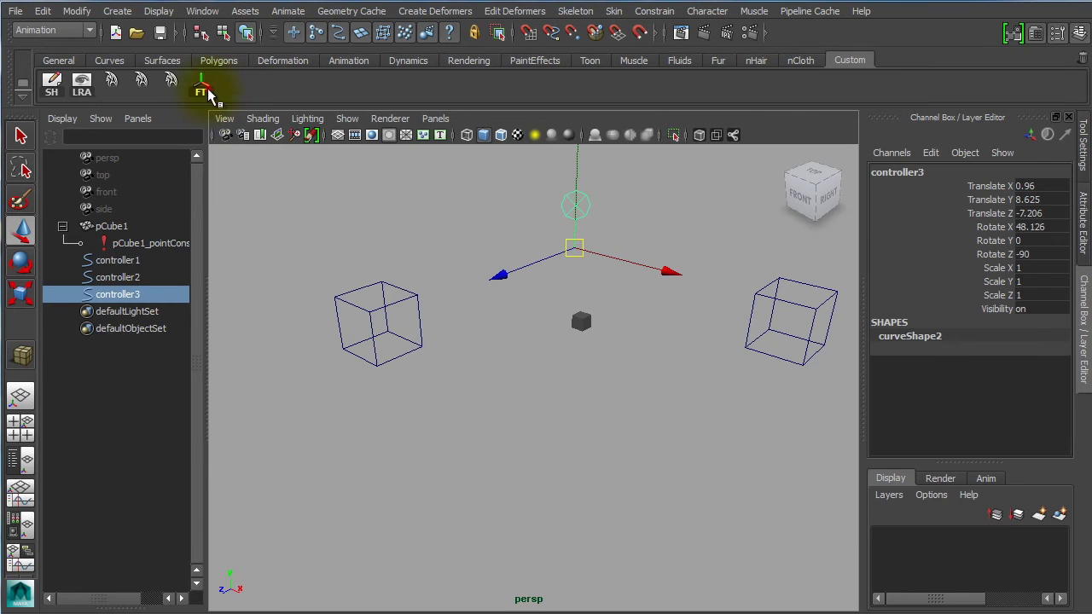
click(206, 90)
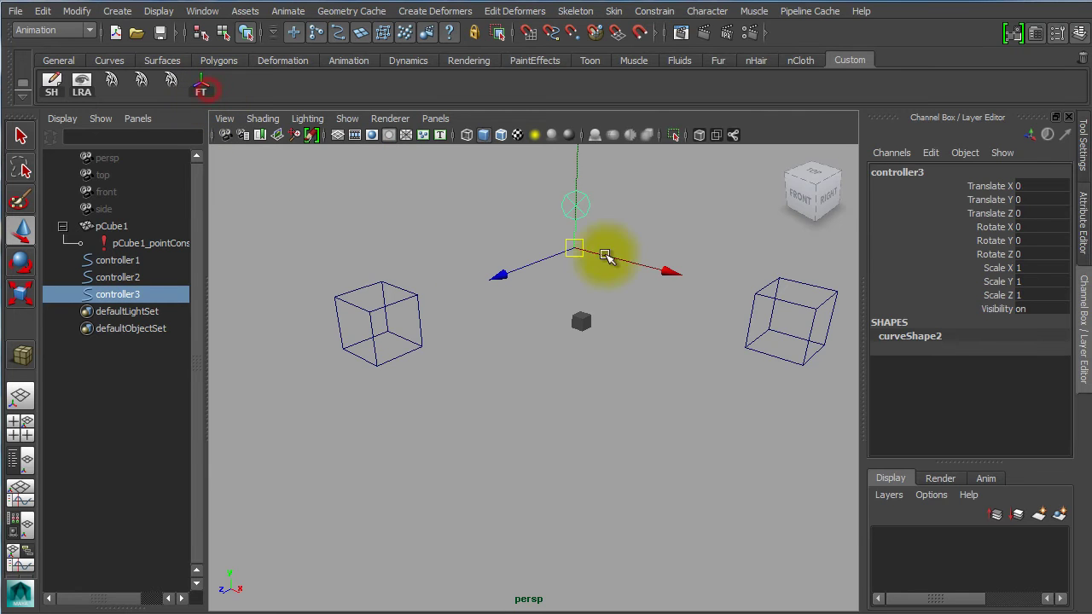
Step: Add a keyable float attribute named IKFK to controller3 with minimum 0, maximum 10 and default 0
click(928, 153)
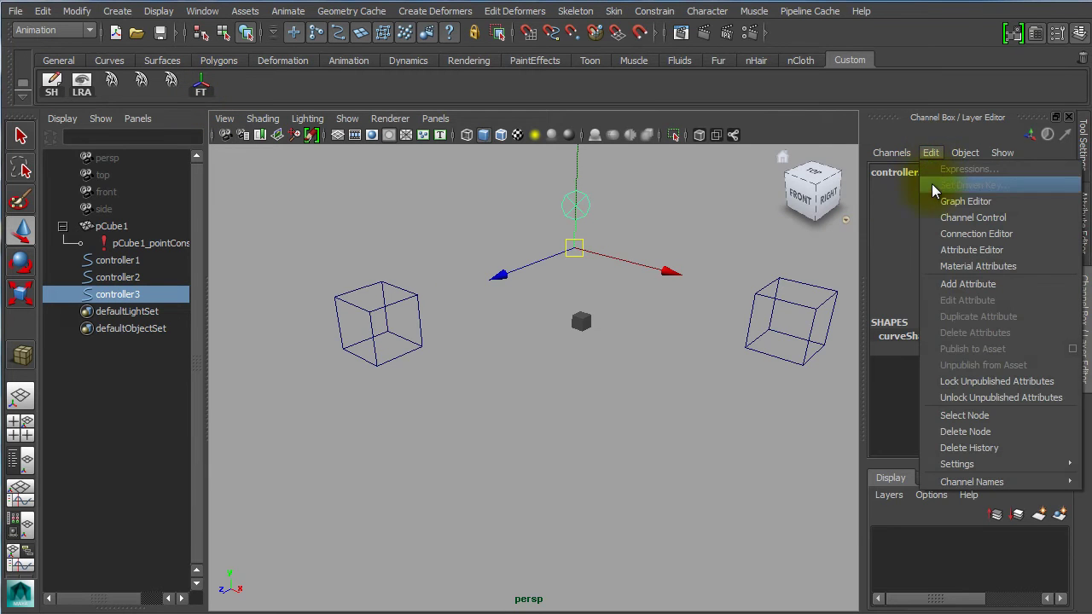
click(957, 284)
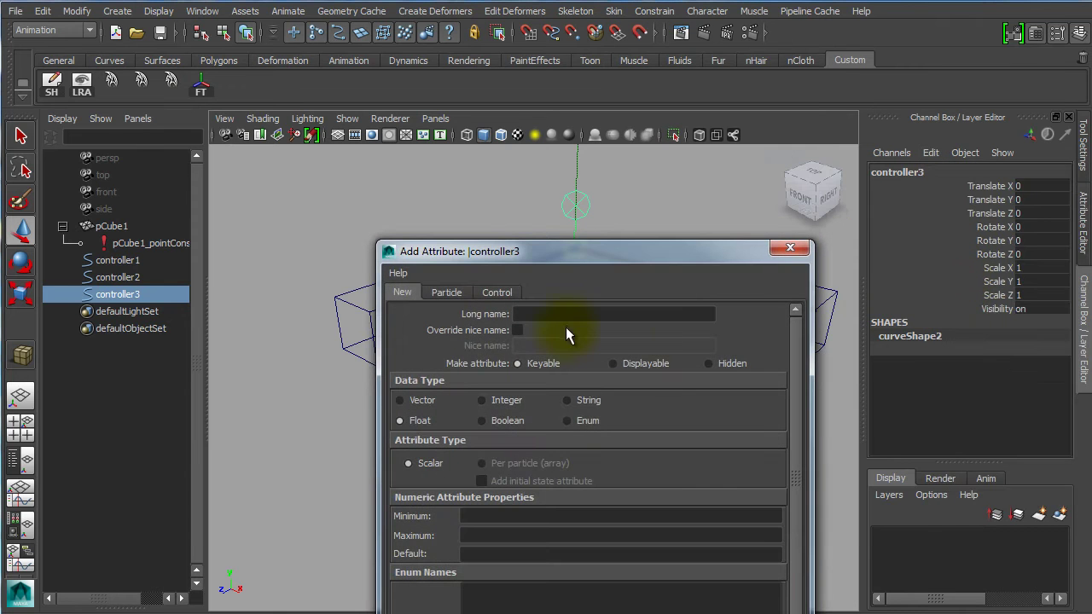
drag(564, 250, 593, 86)
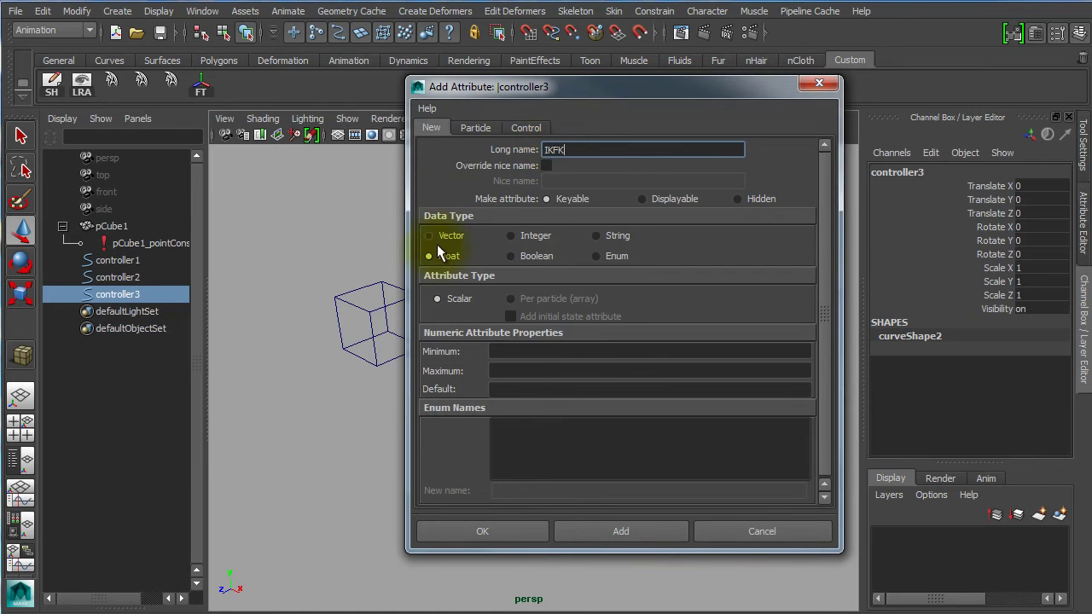
click(509, 352)
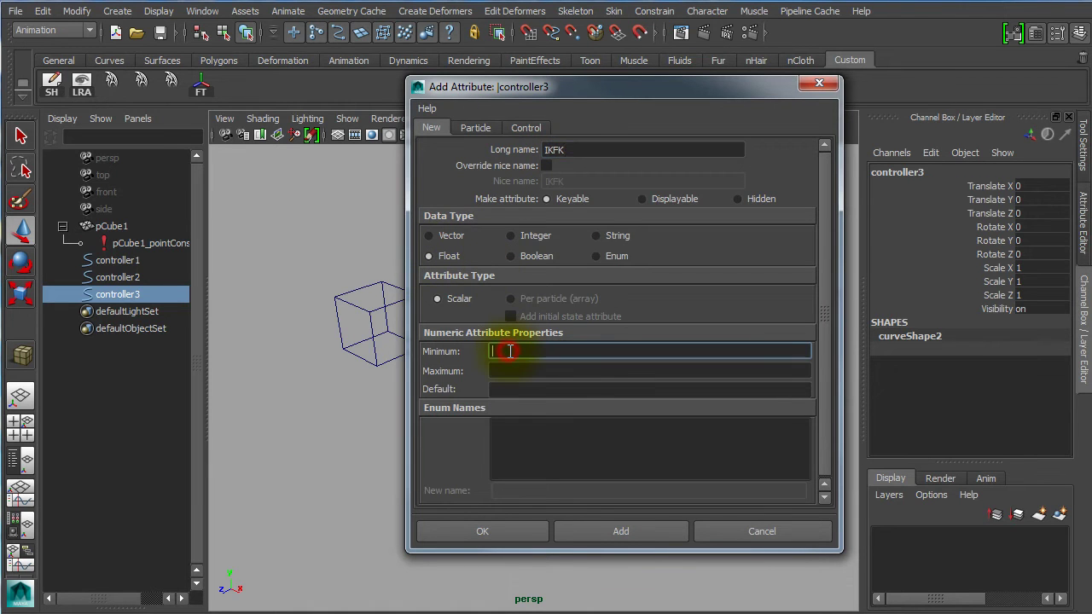
click(504, 371)
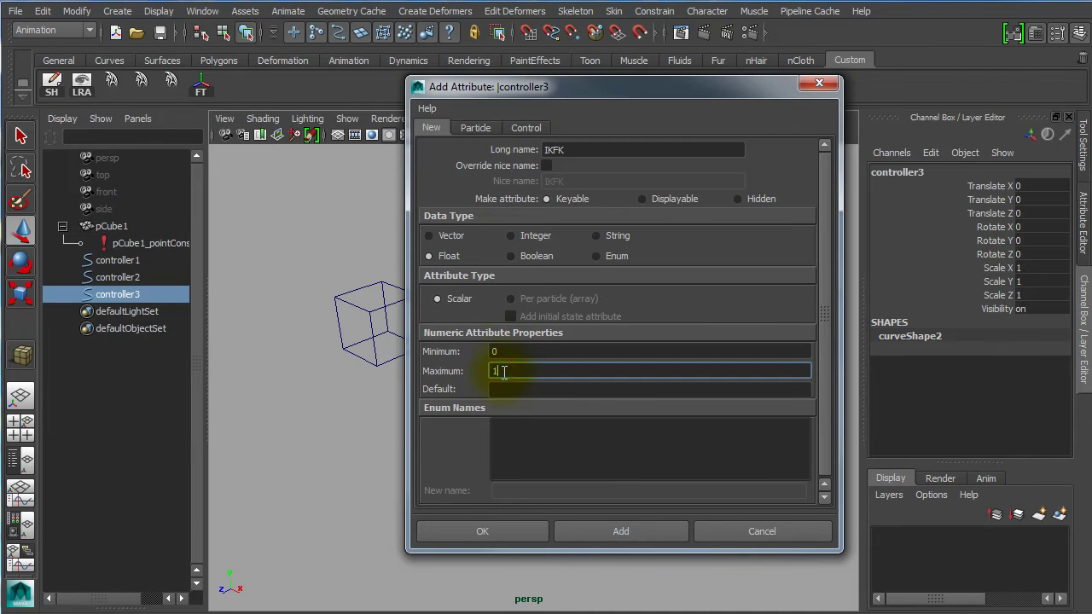
click(499, 388)
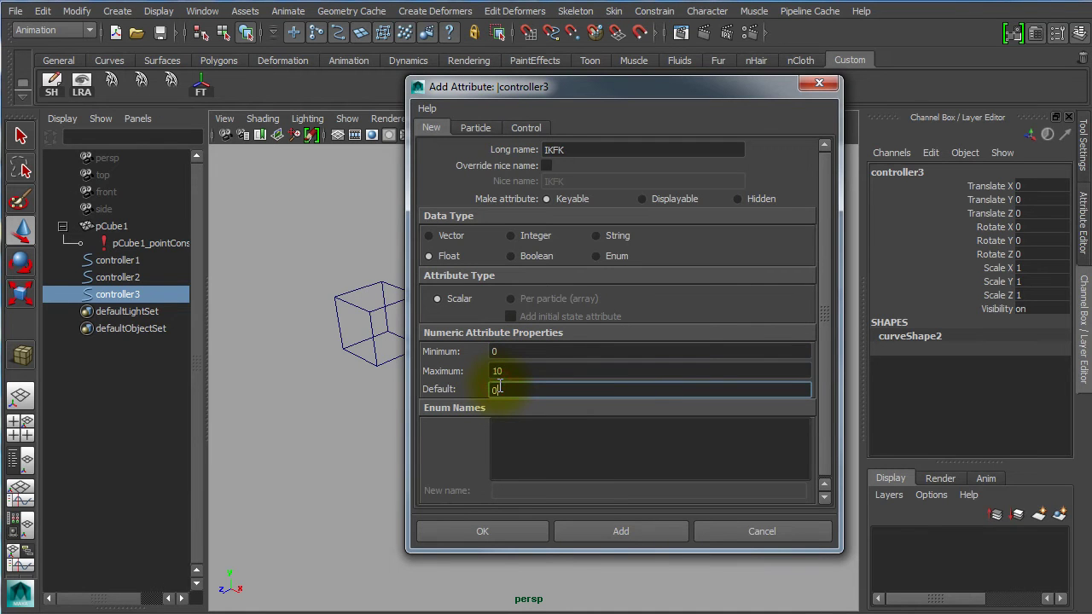
click(482, 530)
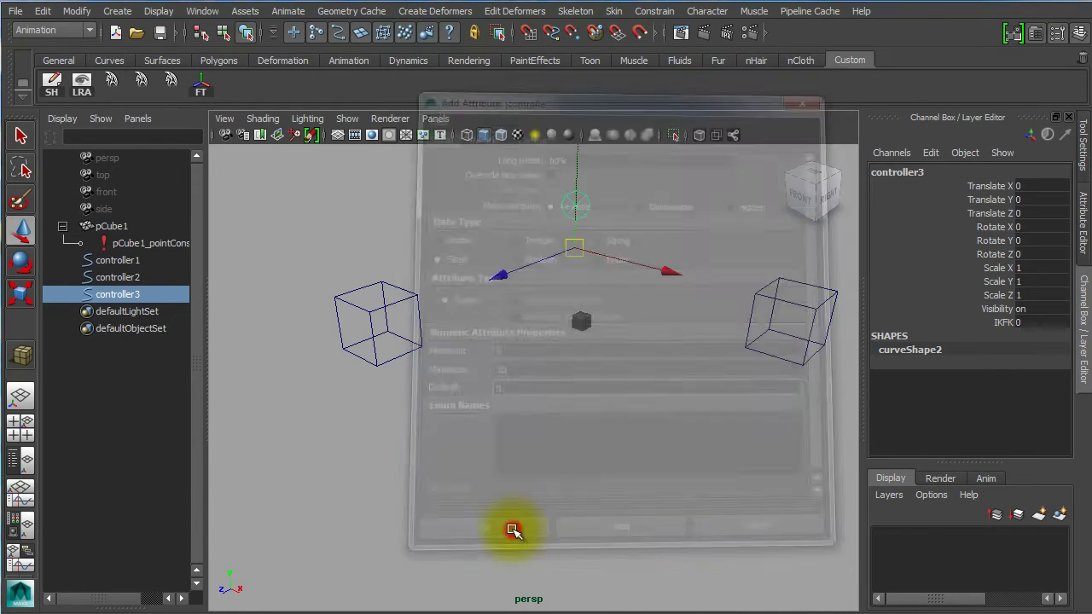
Step: Lock and hide controller3's translate, rotate, scale and visibility channels, leaving only IKFK
drag(998, 309, 987, 194)
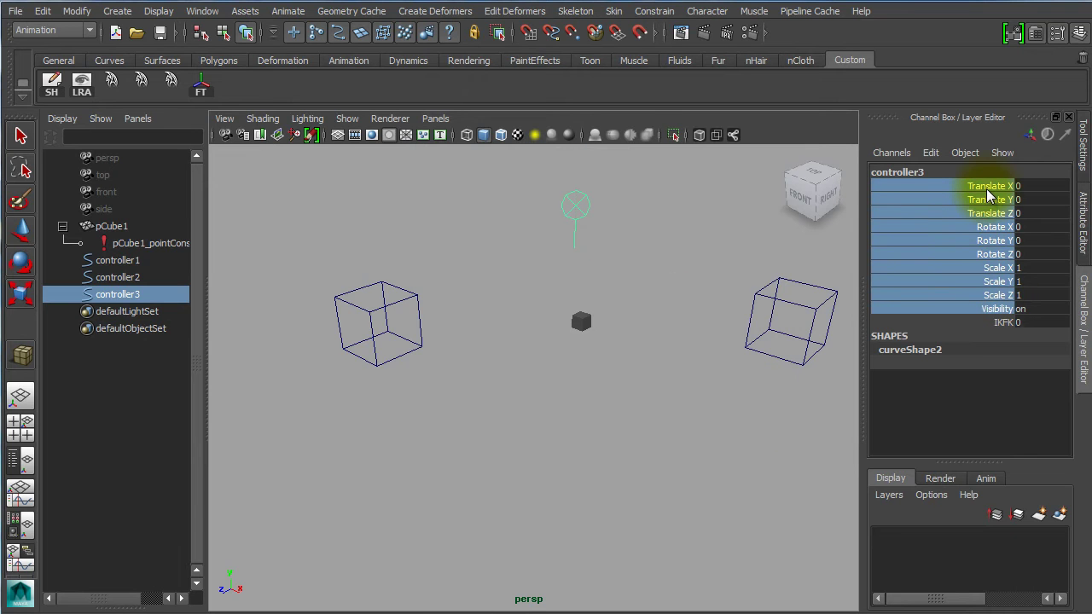
right_click(975, 187)
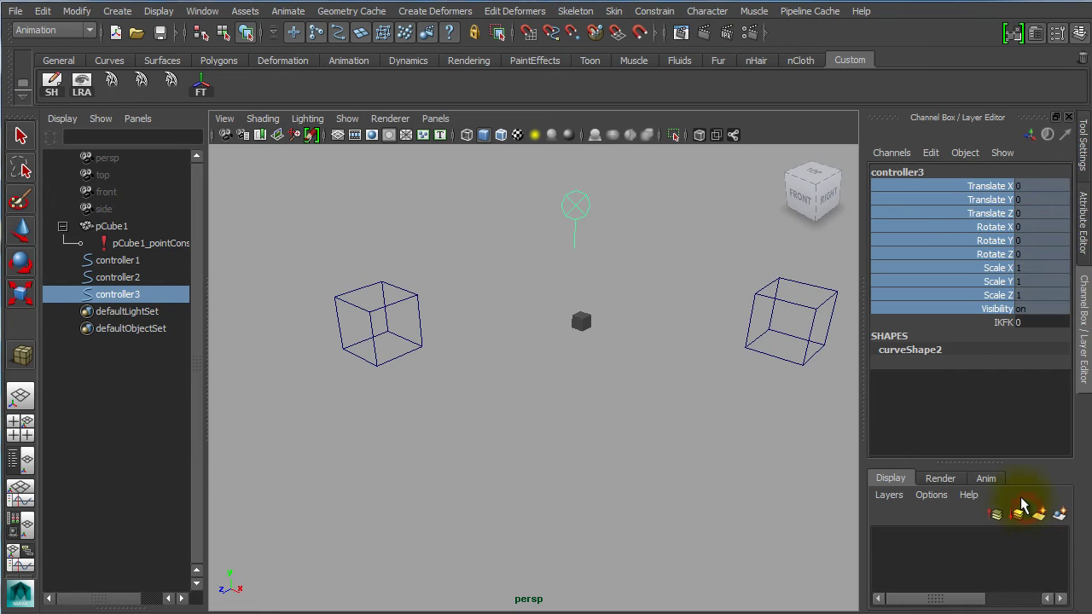
right_click(929, 214)
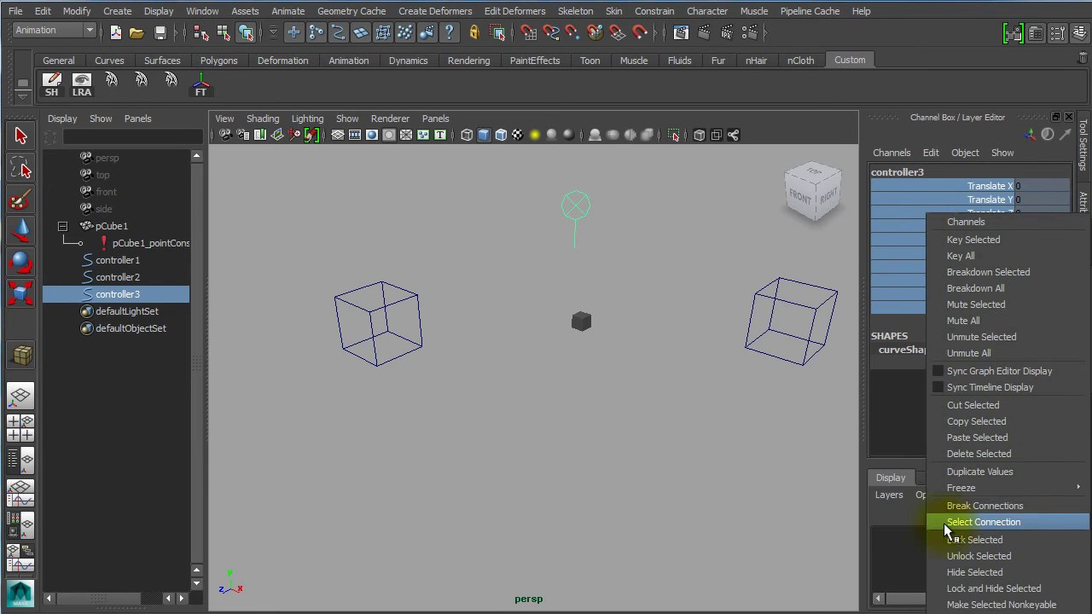
click(959, 588)
Step: Try to move controller3 in the viewport to test its locked channels
key(w)
click(639, 398)
drag(553, 249, 641, 189)
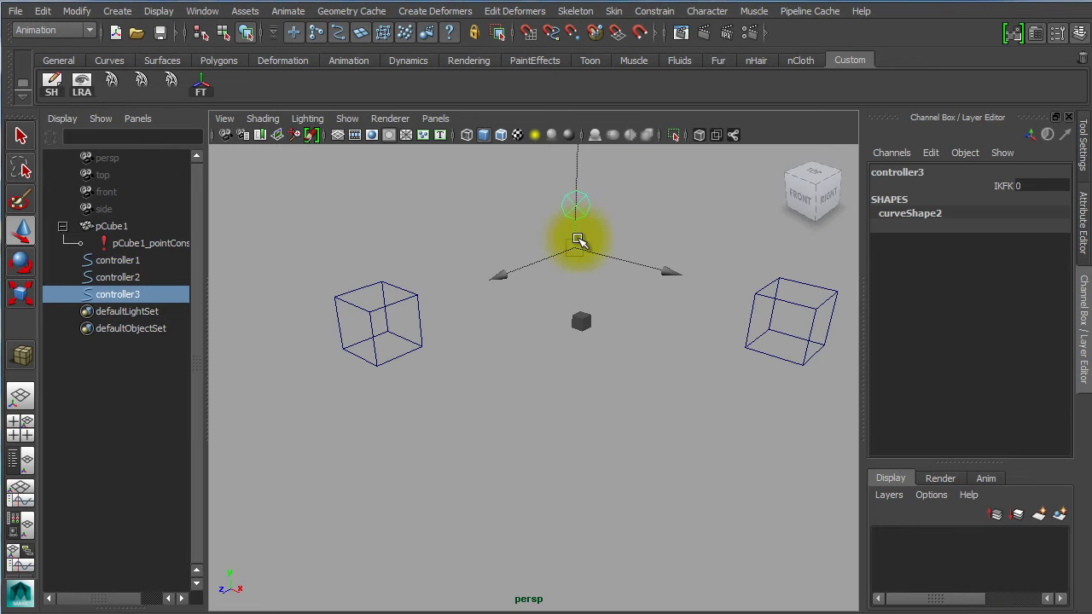
Step: Examine controller3's IKFK attribute and the Controller 1W0 and Controller 2W1 weights of the cube's point constraint
click(993, 187)
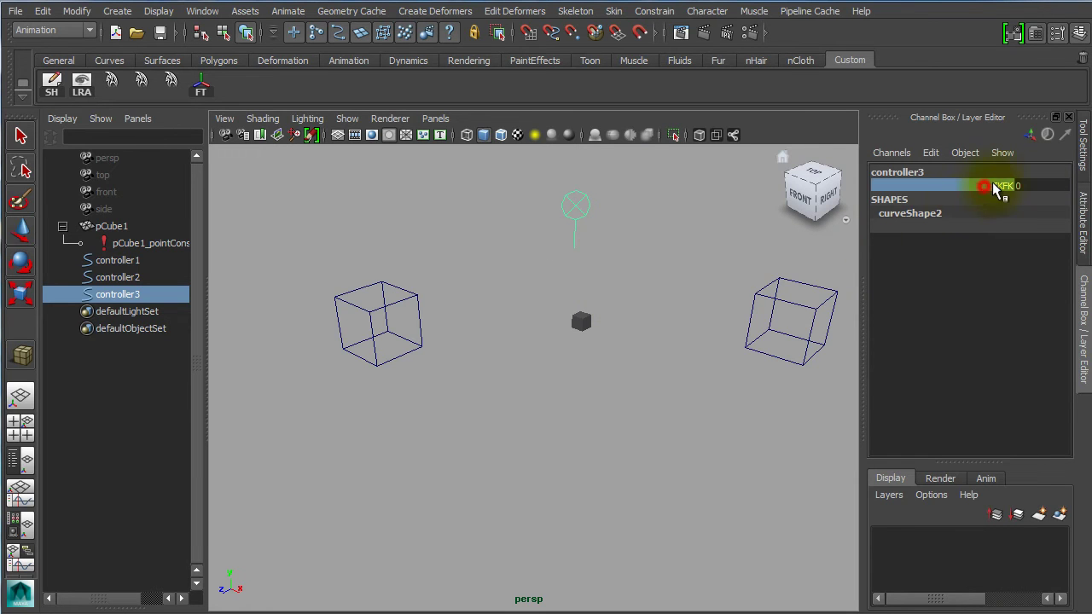
middle_drag(440, 238, 397, 251)
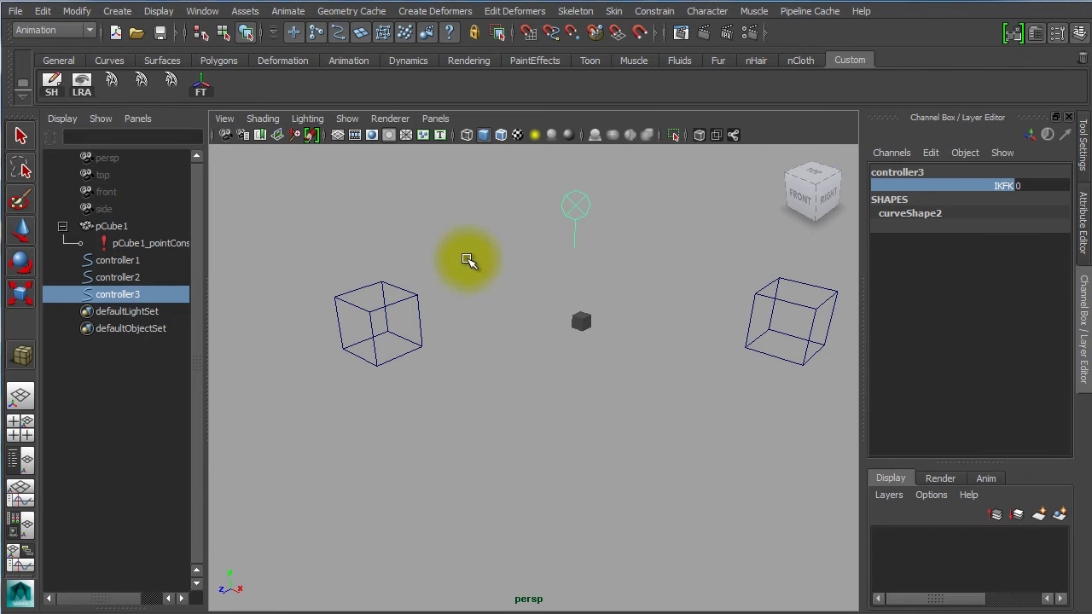
click(724, 327)
click(115, 243)
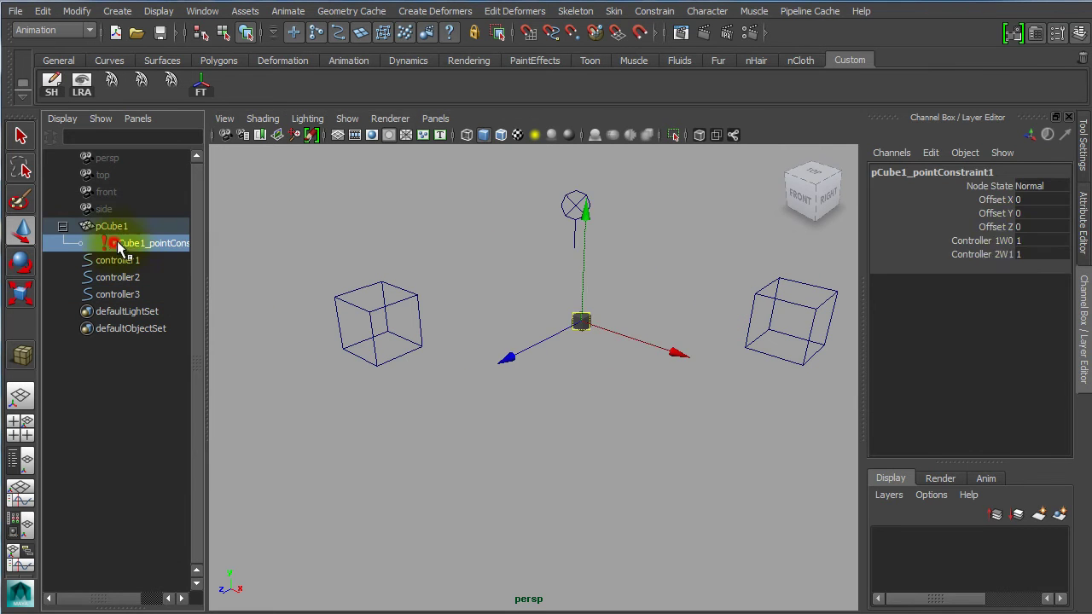
drag(1008, 246, 1006, 255)
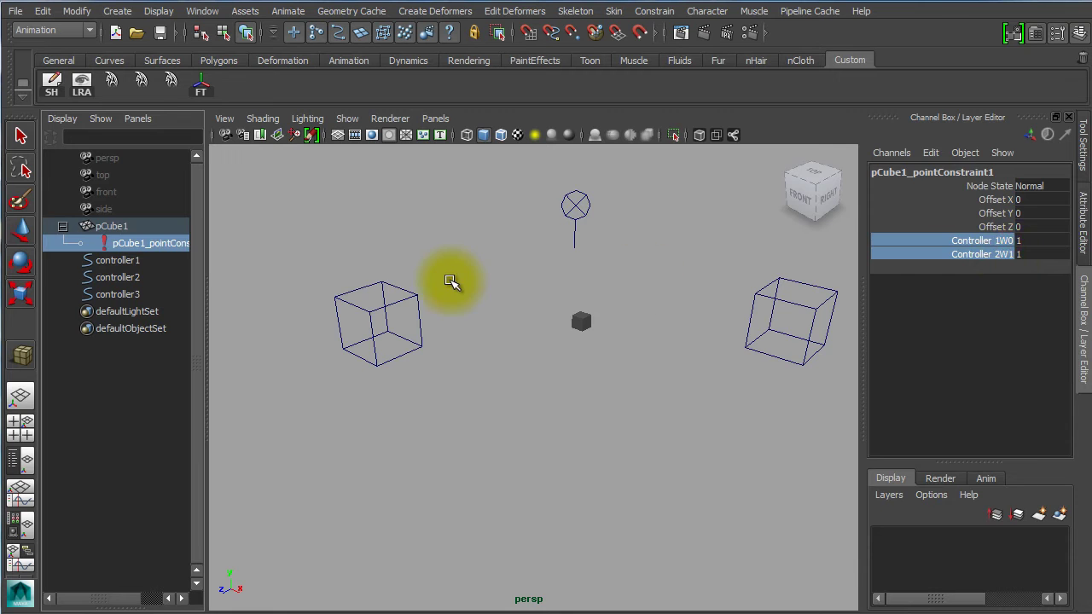
click(432, 238)
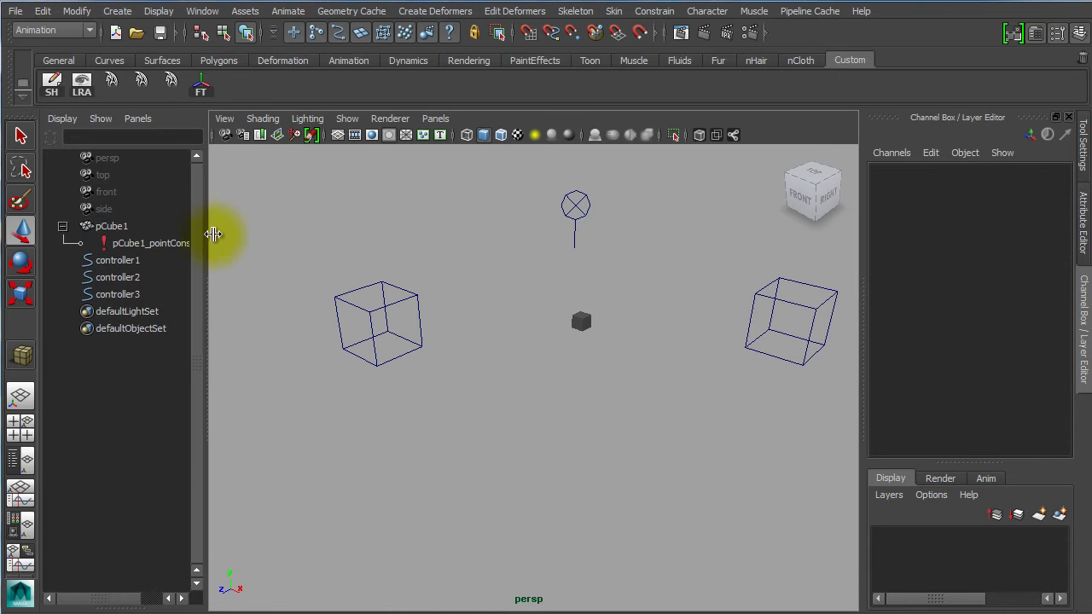
click(168, 249)
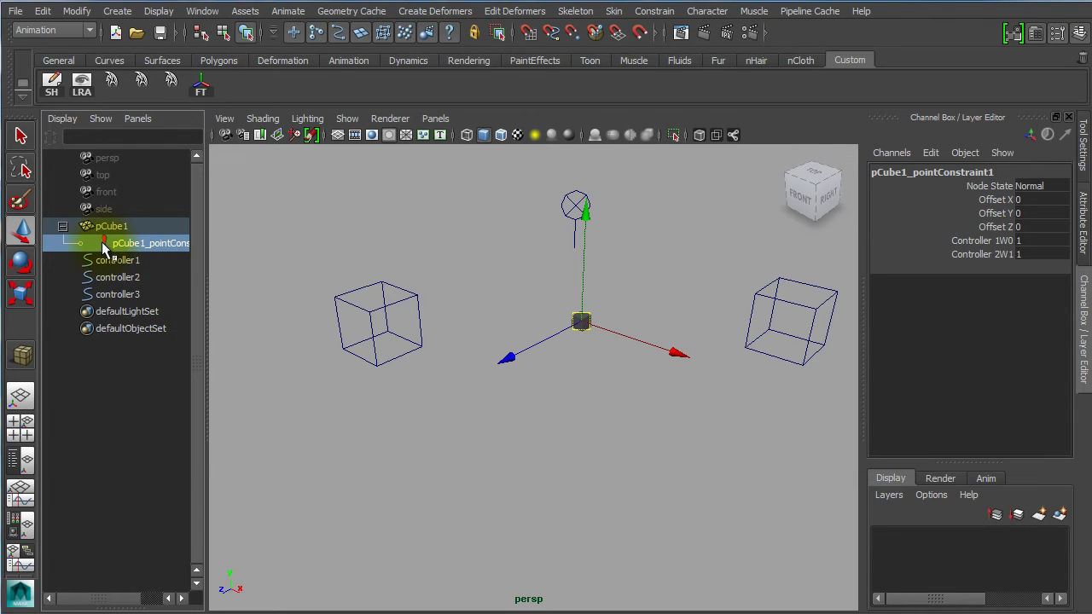
Step: Open Set Driven Key with the cube point constraint's Controller 1W0 and Controller 2W1 weights as the driven attributes
drag(973, 240, 978, 259)
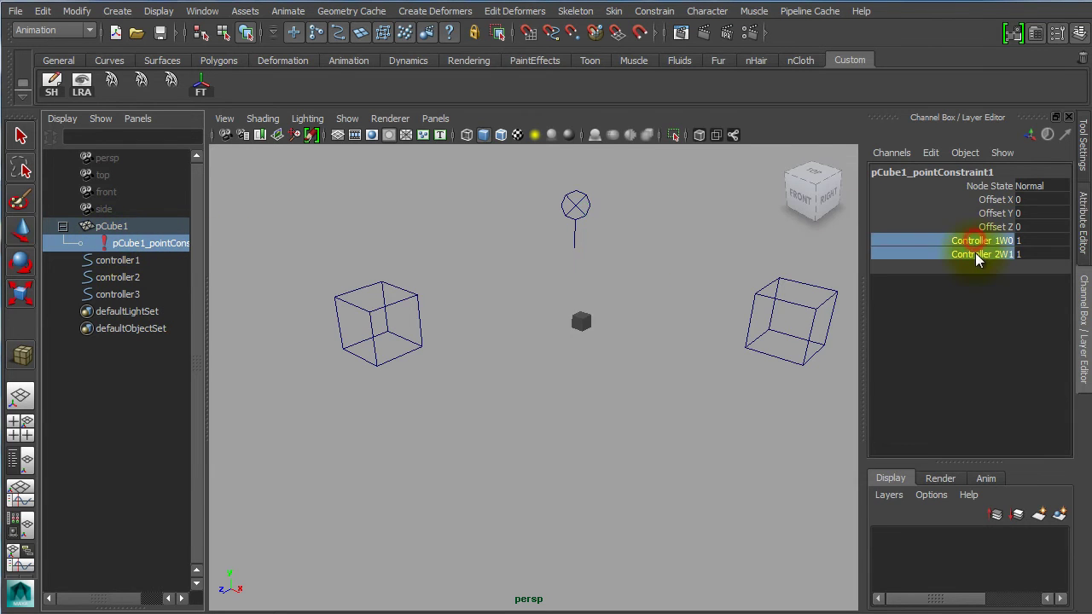
click(931, 154)
click(971, 185)
drag(590, 250, 689, 84)
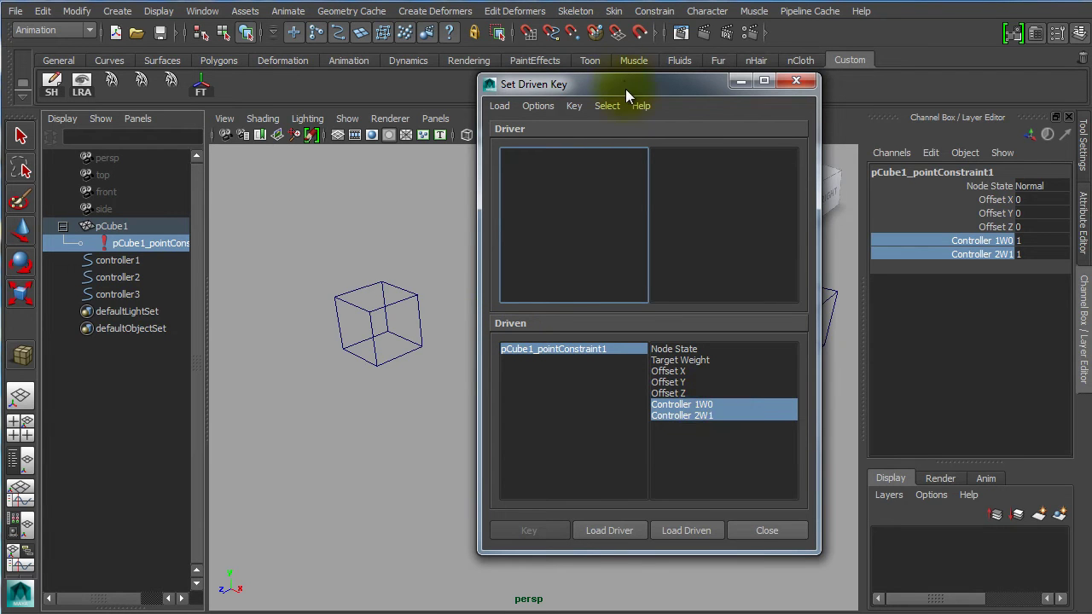
drag(599, 98, 337, 88)
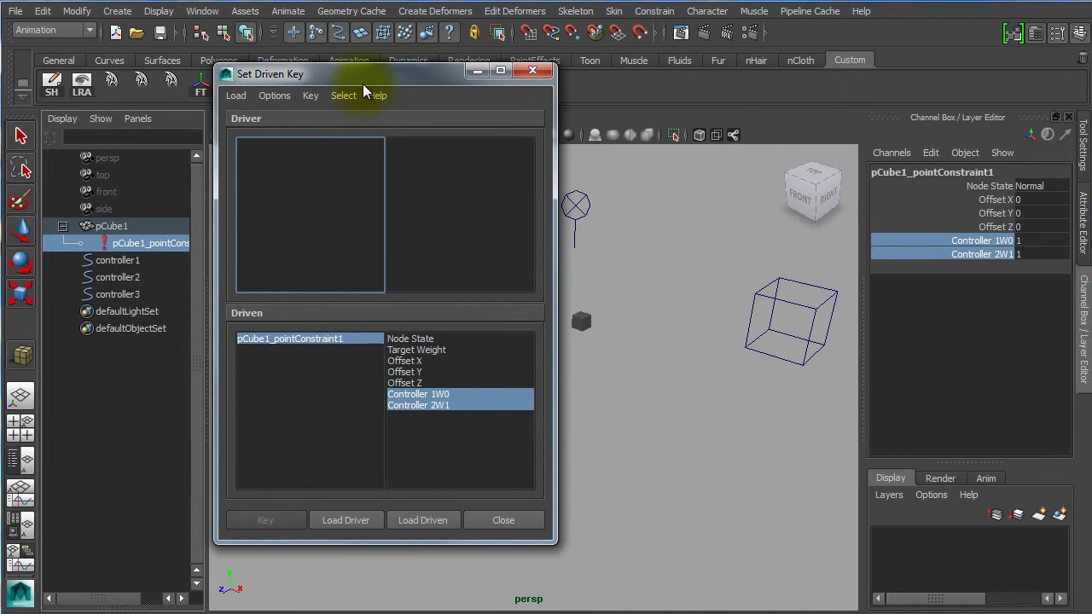
Step: Load controller3 as the driver in Set Driven Key and choose its IKFK attribute
drag(616, 190, 575, 211)
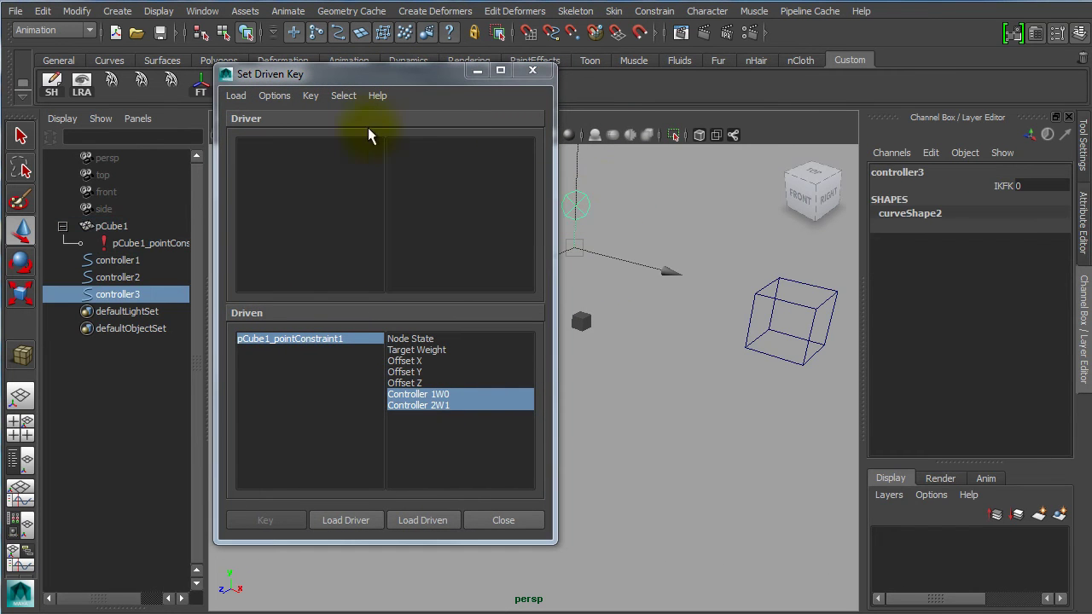
click(347, 522)
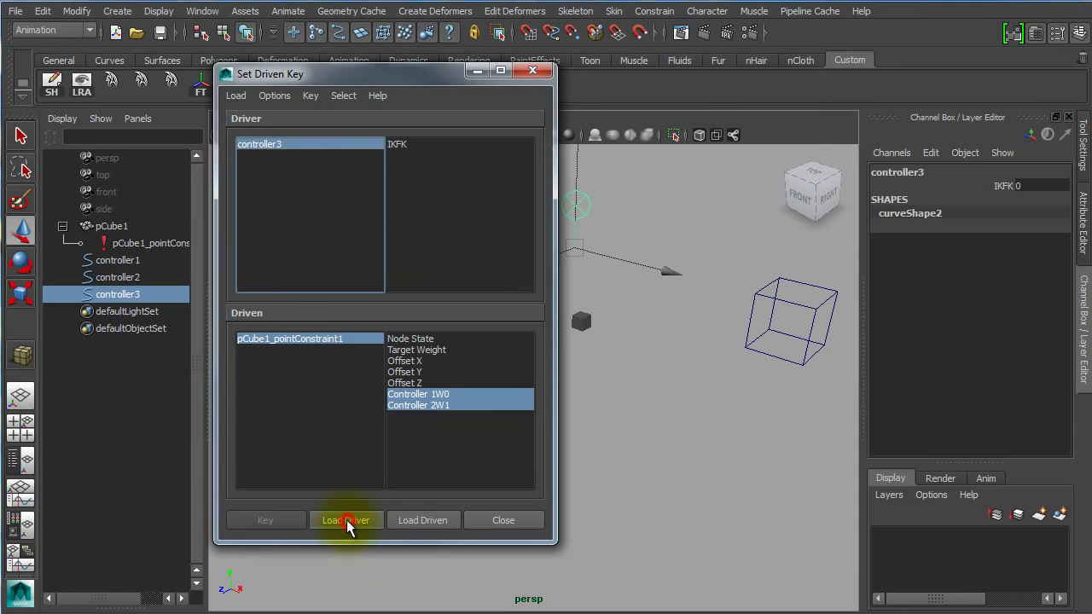
click(401, 145)
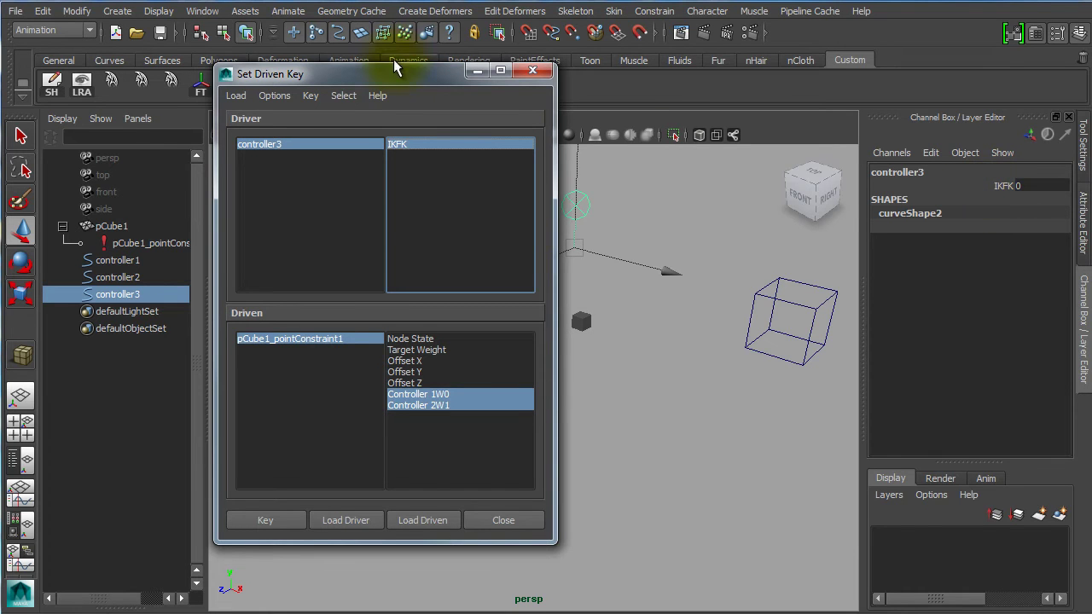
drag(398, 82, 470, 63)
Step: Set the point constraint's Controller 1W0 to 0, keep Controller 2W1 at 1, and key them against IKFK 0
click(768, 312)
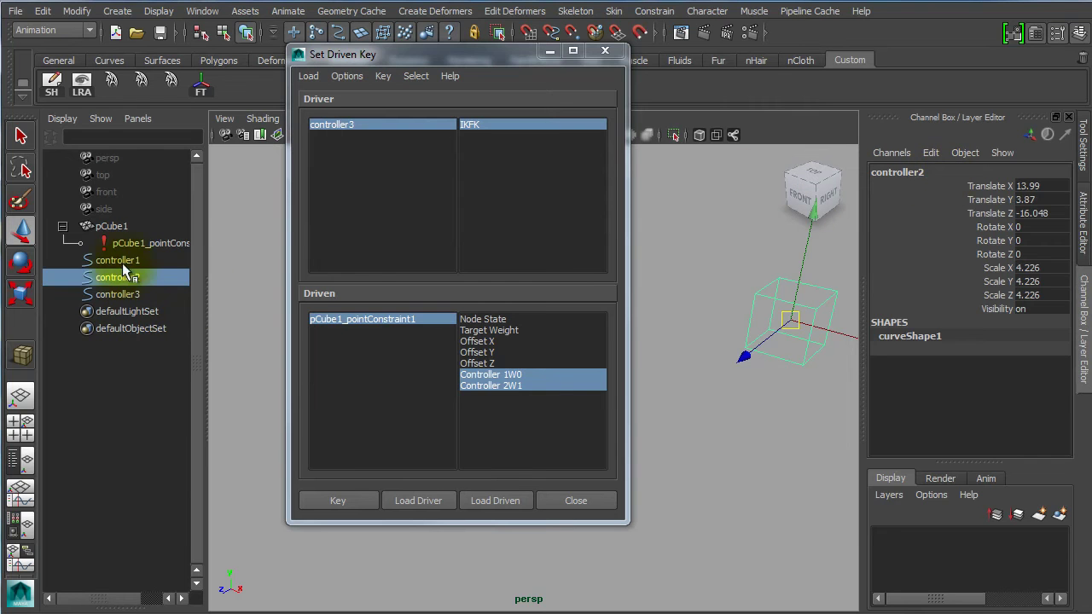
click(134, 243)
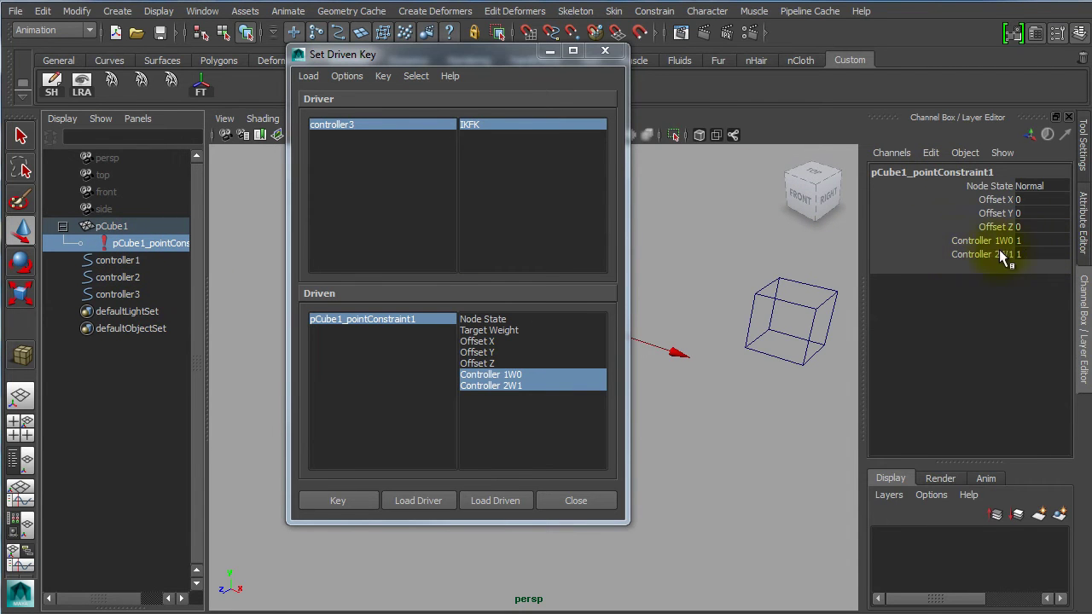
double_click(1020, 254)
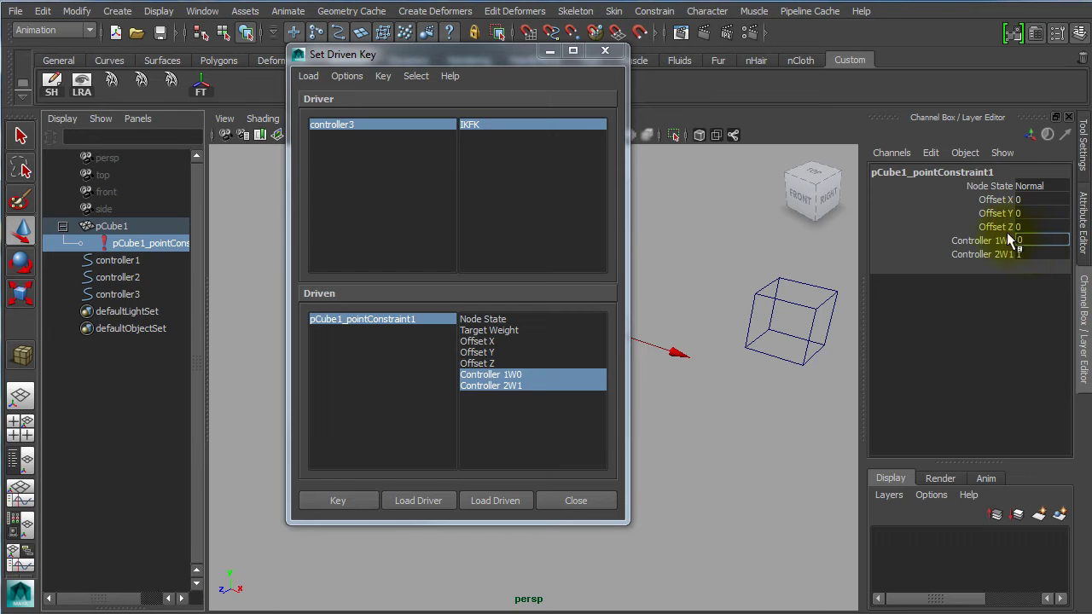
click(329, 502)
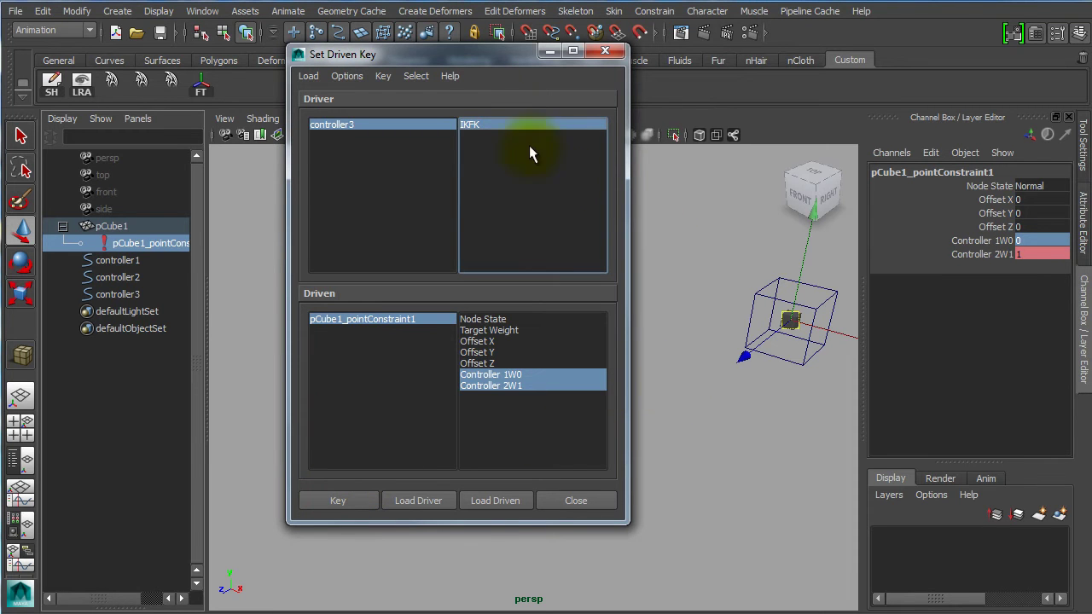
Step: Set controller3's IKFK attribute to 10, keeping the Set Driven Key window clear of the controllers
drag(482, 71, 528, 287)
drag(550, 225, 609, 186)
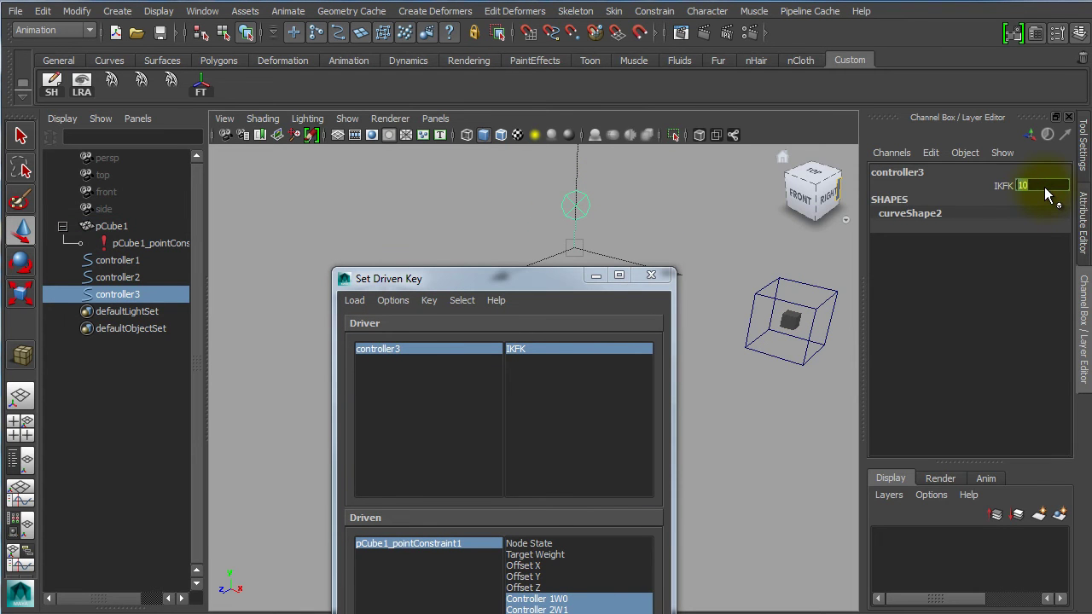
drag(556, 286, 722, 128)
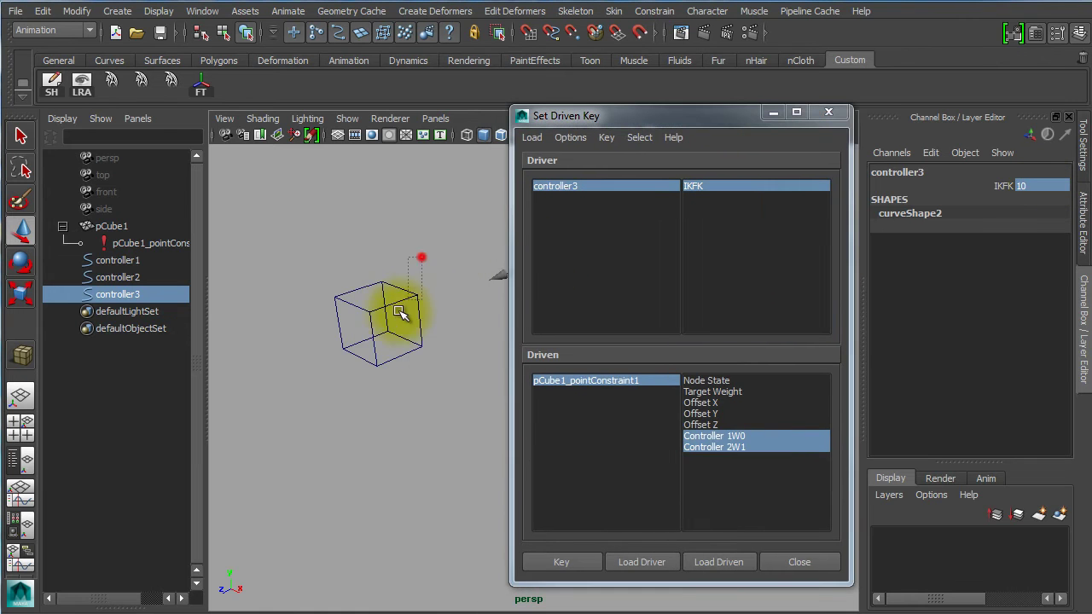
drag(421, 254, 390, 316)
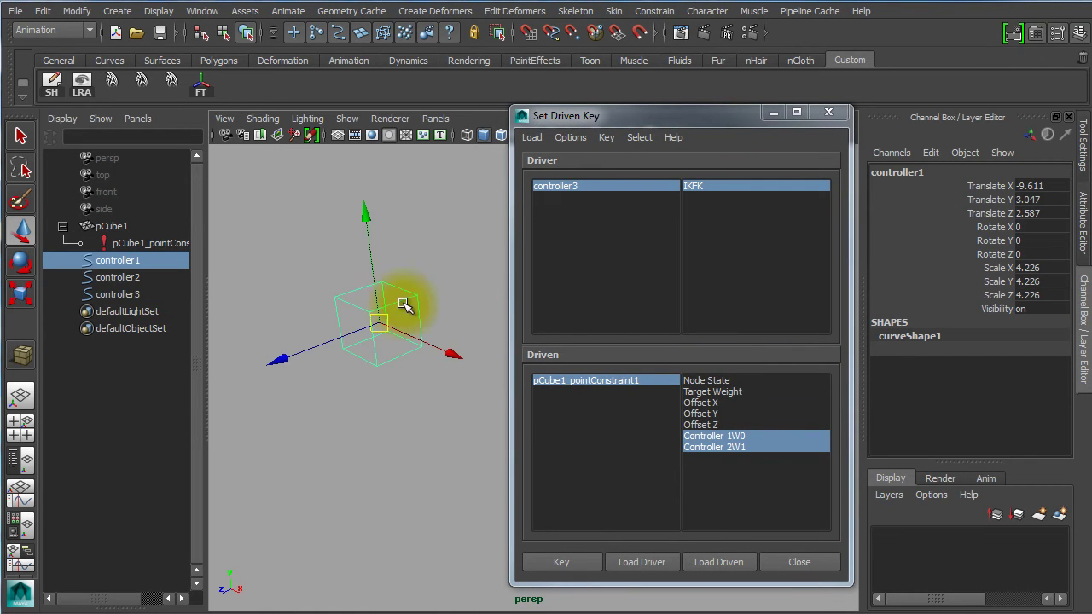
drag(734, 125, 626, 106)
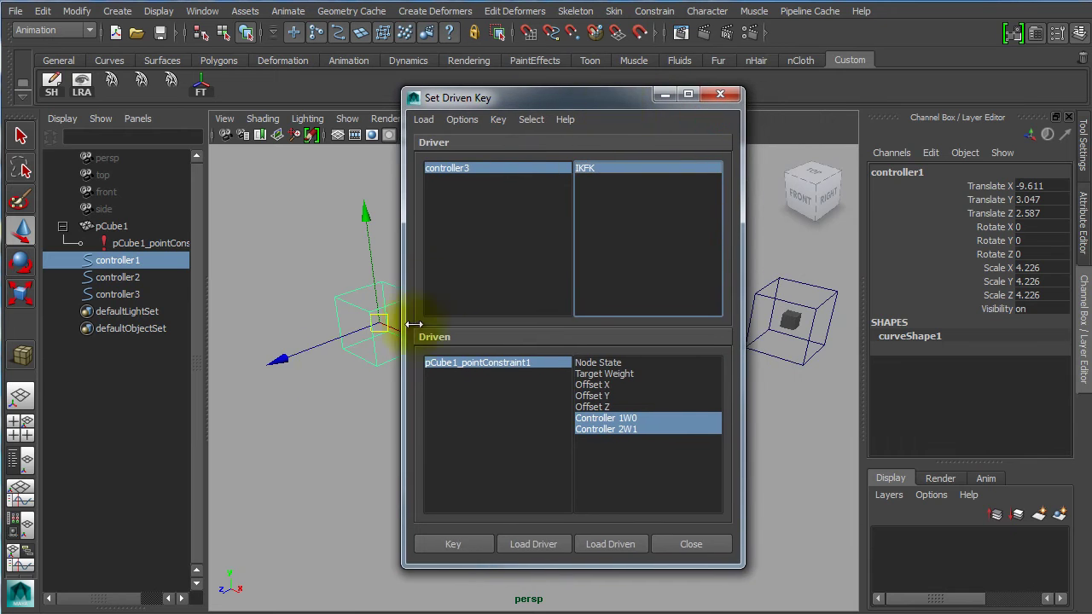
drag(531, 107, 515, 62)
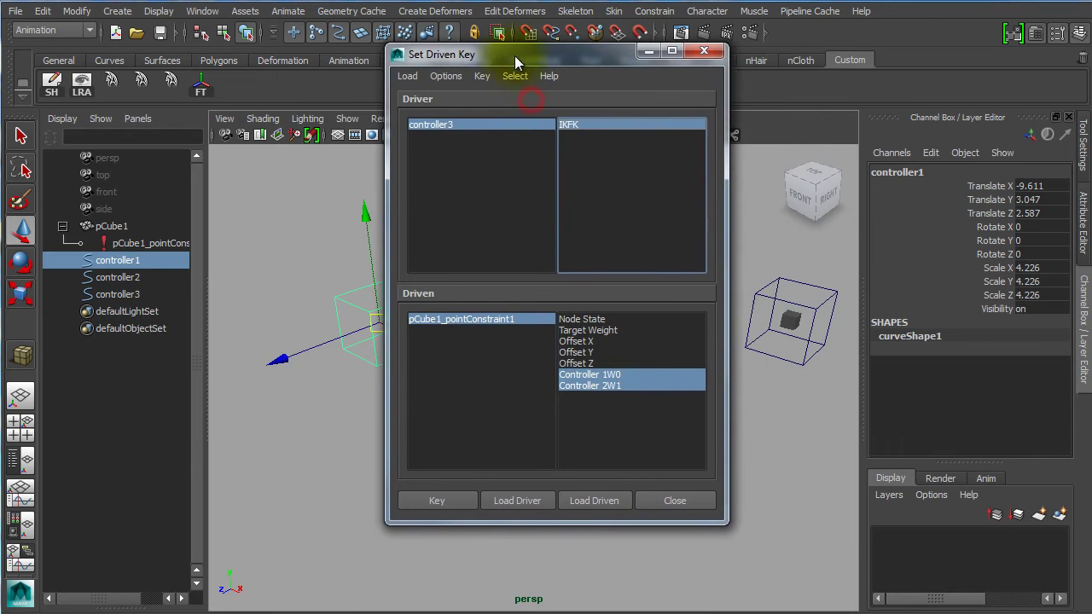
Step: Set the constraint's Controller 1W0 to 1 and Controller 2W1 to 0, key them against IKFK 10, and close Set Driven Key
click(156, 245)
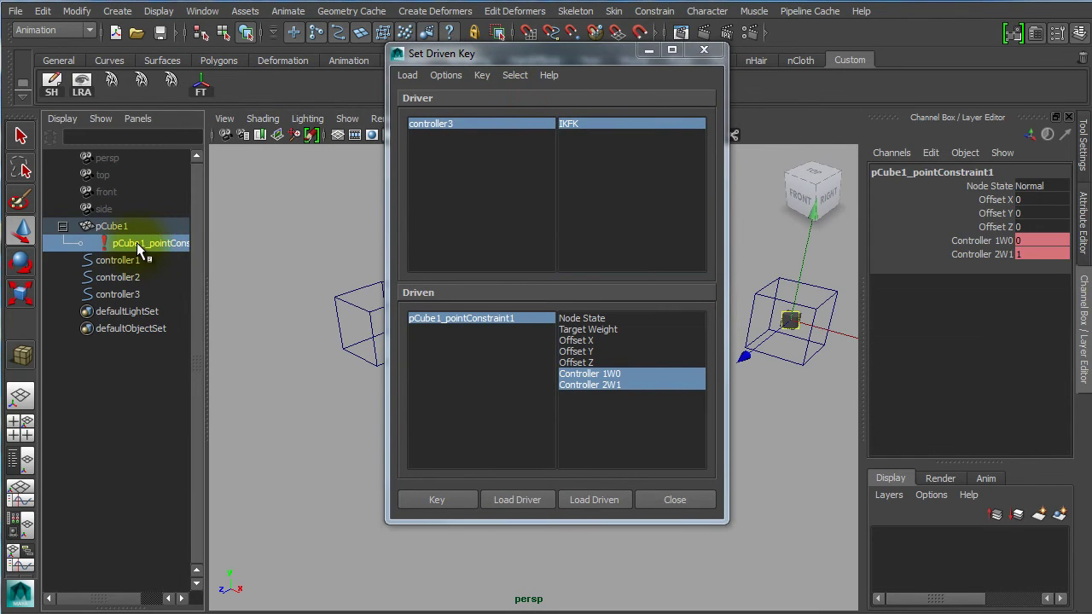
double_click(1038, 240)
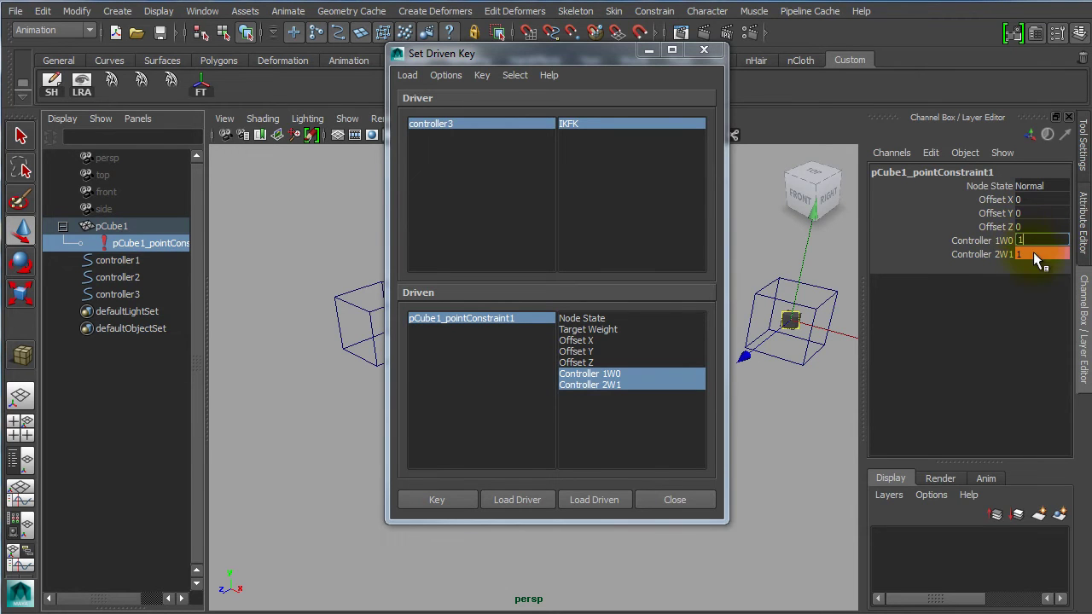
text(1)
double_click(1035, 254)
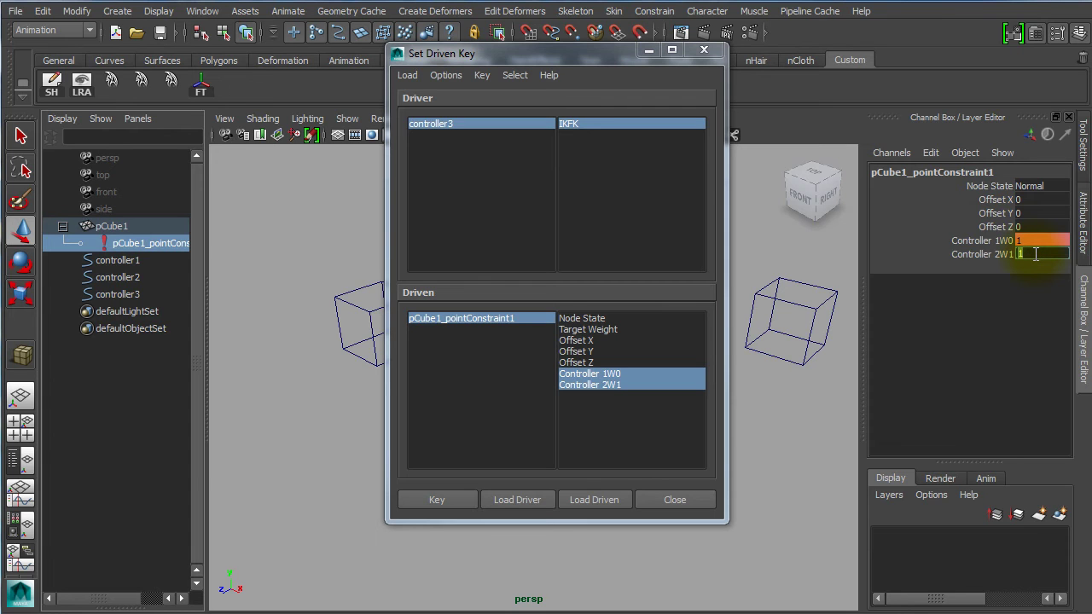
key(Return)
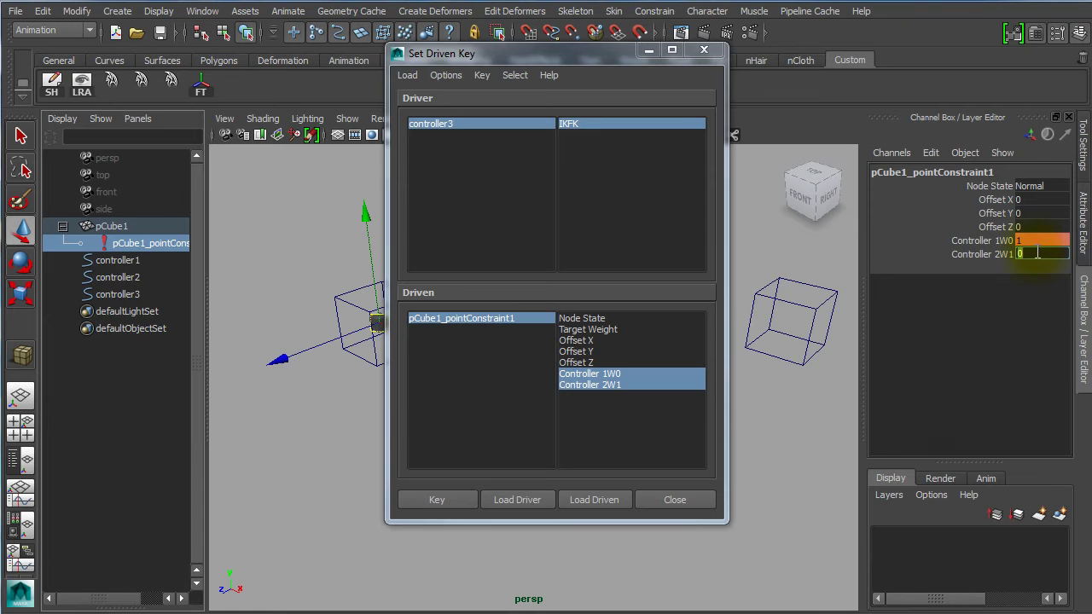
click(450, 503)
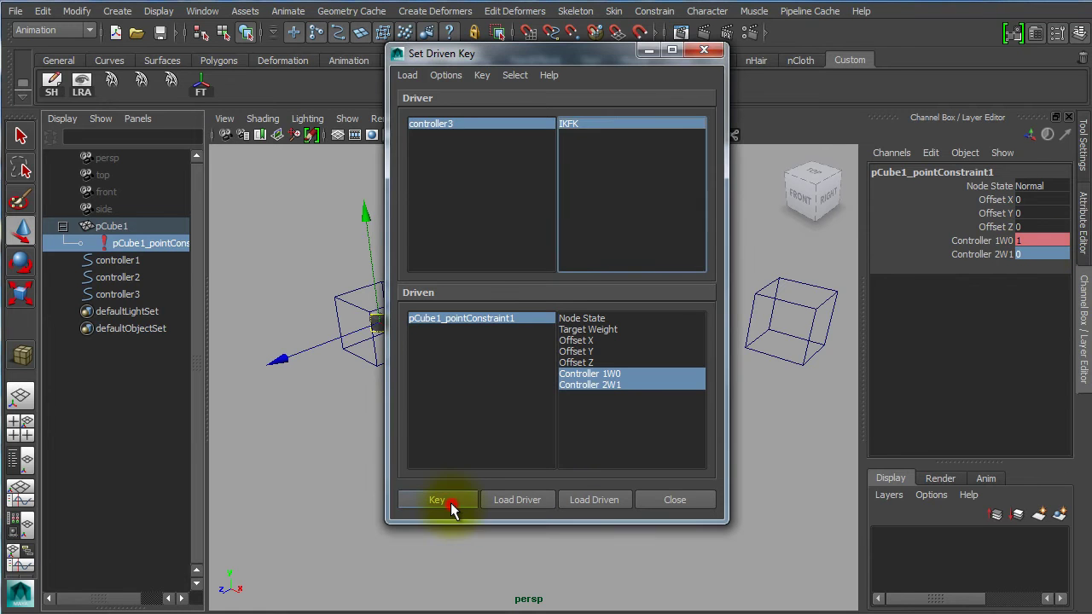
click(701, 54)
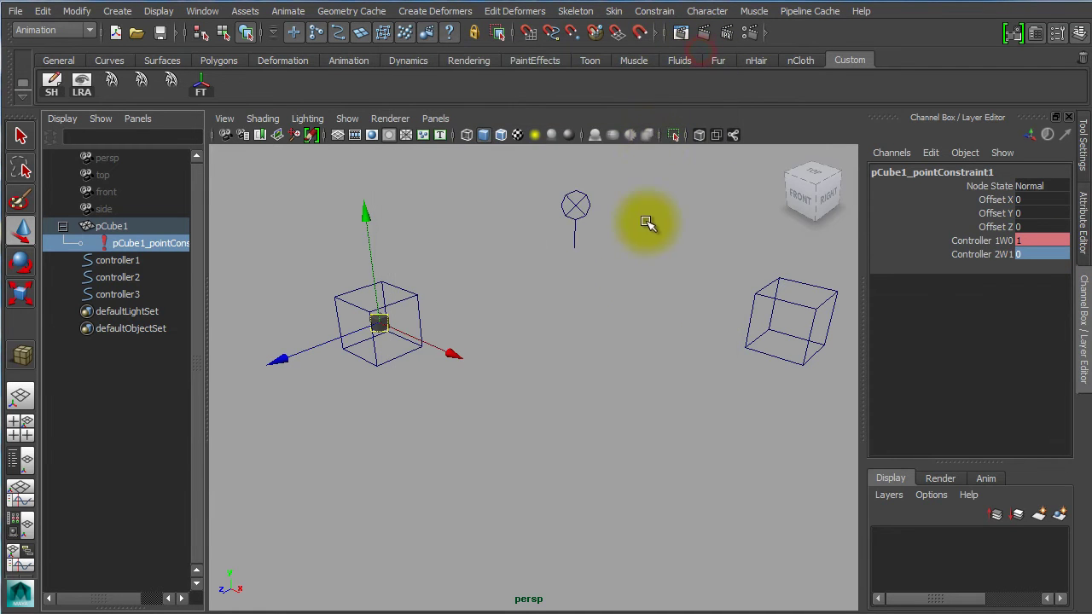
Step: With controller3's IKFK at 10, move controller1 slightly to test that the cube follows it
drag(548, 238, 622, 190)
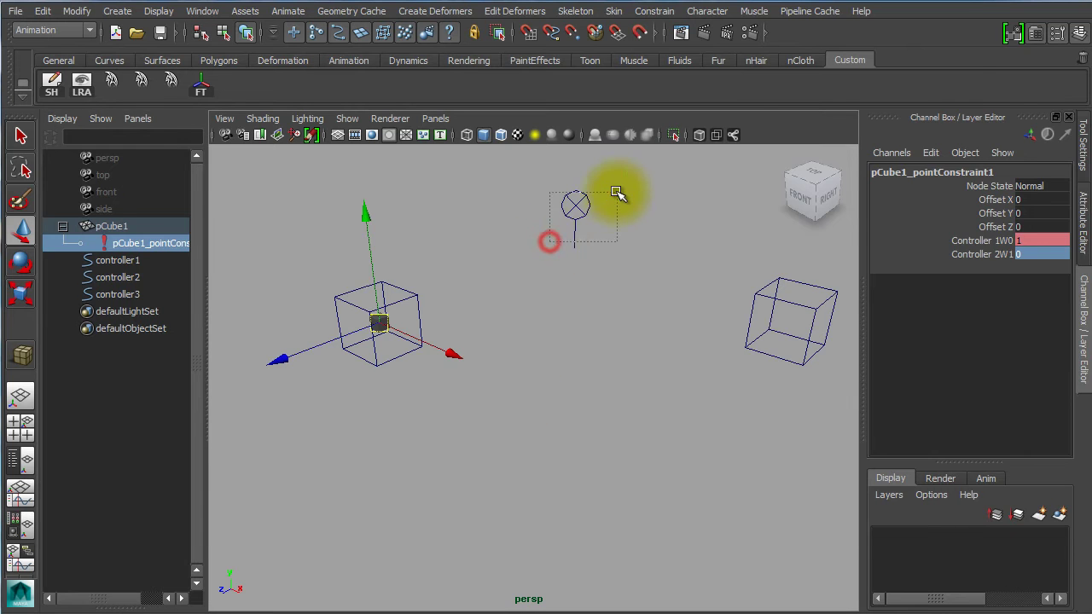
click(1001, 186)
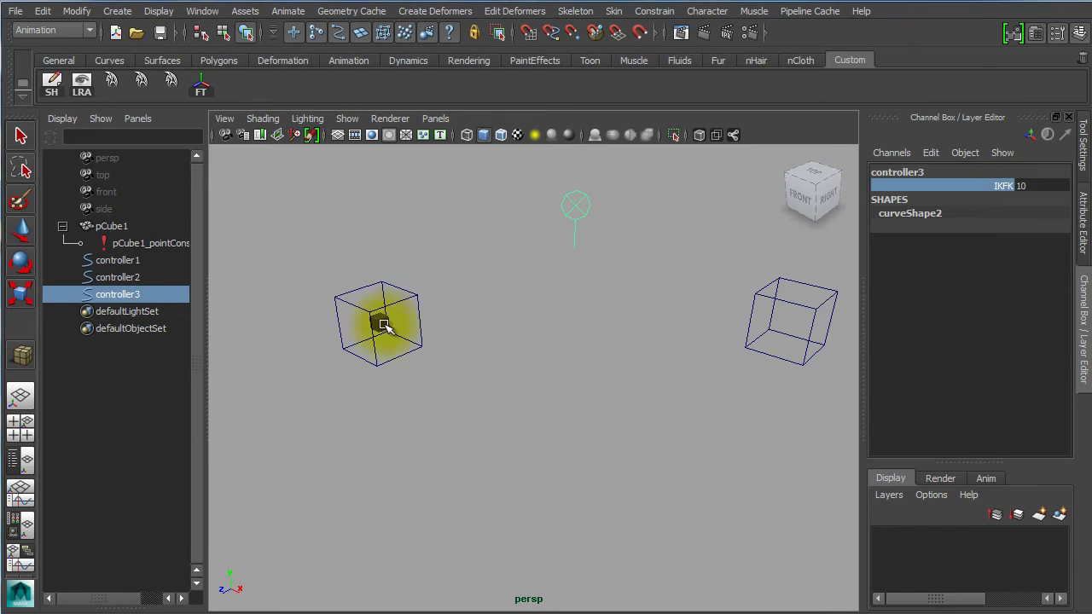
drag(446, 279, 386, 300)
Step: Lower controller3's IKFK to 0 and move controller2 to test that the cube follows it
click(580, 239)
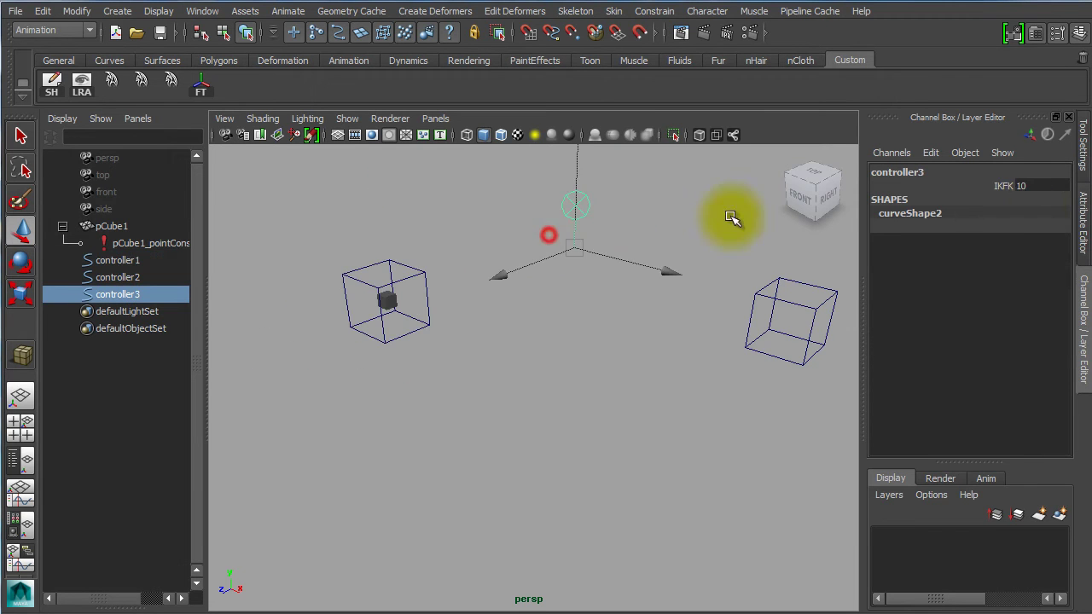
click(999, 186)
middle_drag(643, 425, 605, 453)
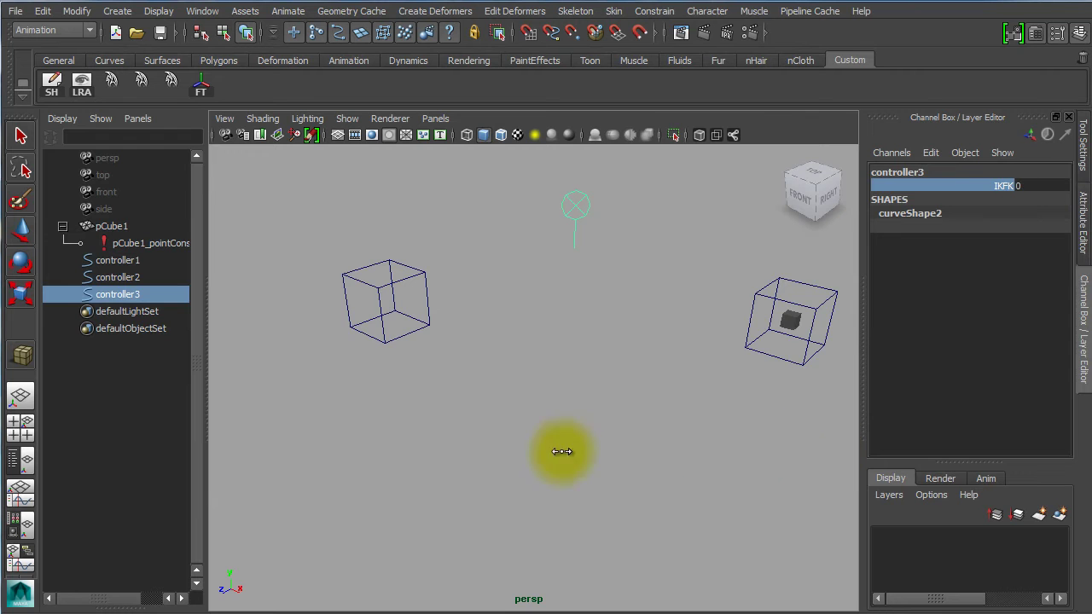
drag(760, 381, 782, 361)
key(w)
drag(791, 320, 765, 342)
Step: Set IKFK to 6 and move controller2 and controller1 to test the cube's blended following, then deselect everything
click(574, 244)
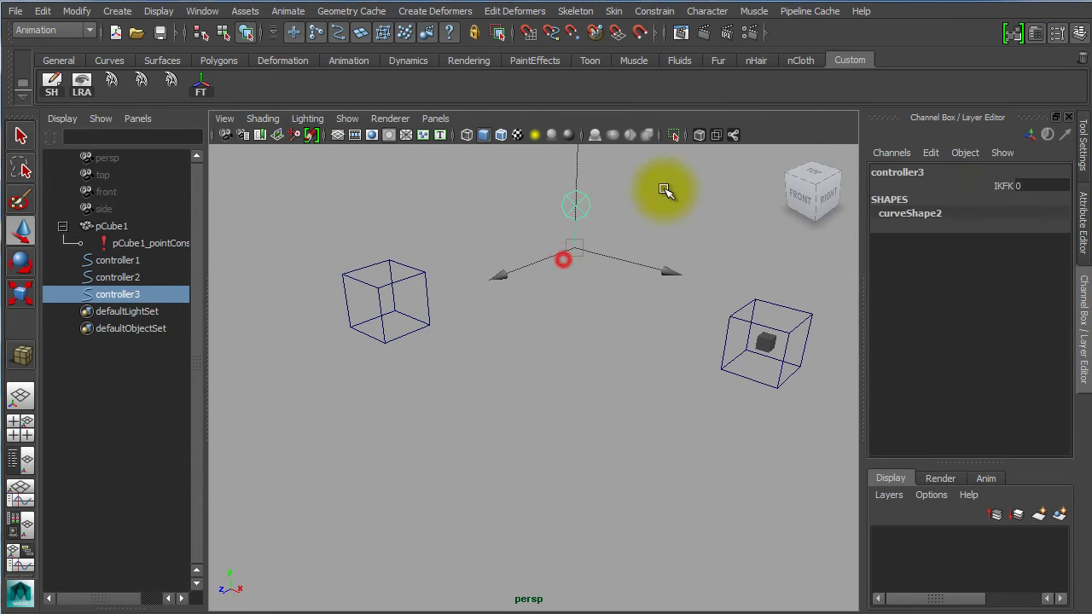
click(981, 186)
middle_drag(659, 476, 537, 480)
click(707, 361)
key(w)
drag(762, 336, 749, 384)
scroll(747, 382, down, 3)
click(457, 294)
drag(421, 334, 441, 342)
click(569, 256)
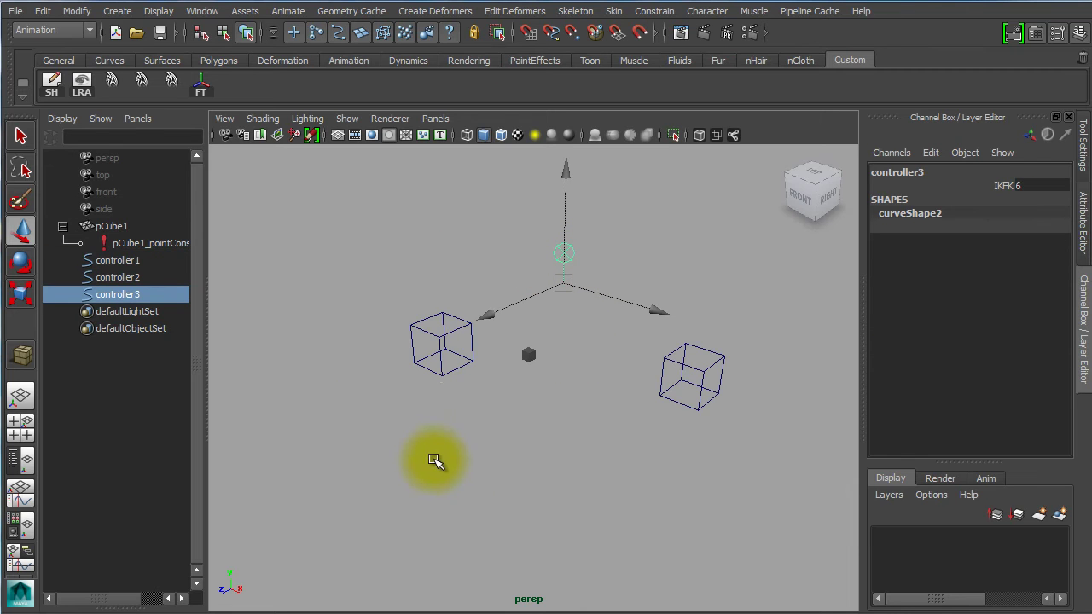
click(468, 460)
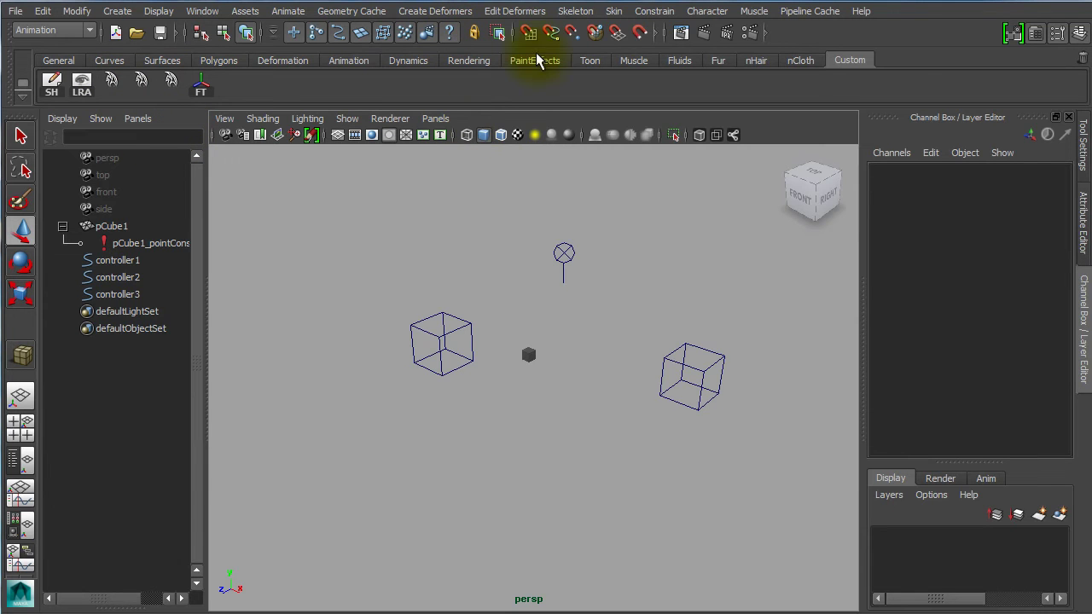
Step: Draw a three-joint arm chain with a bent elbow in the top view using the Joint Tool
click(577, 12)
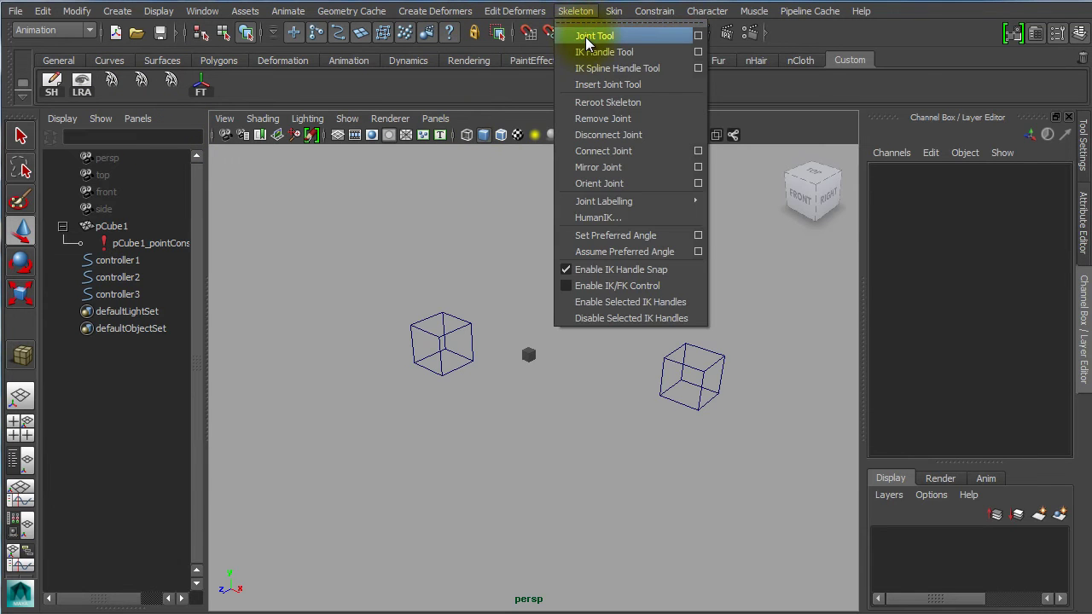
click(589, 35)
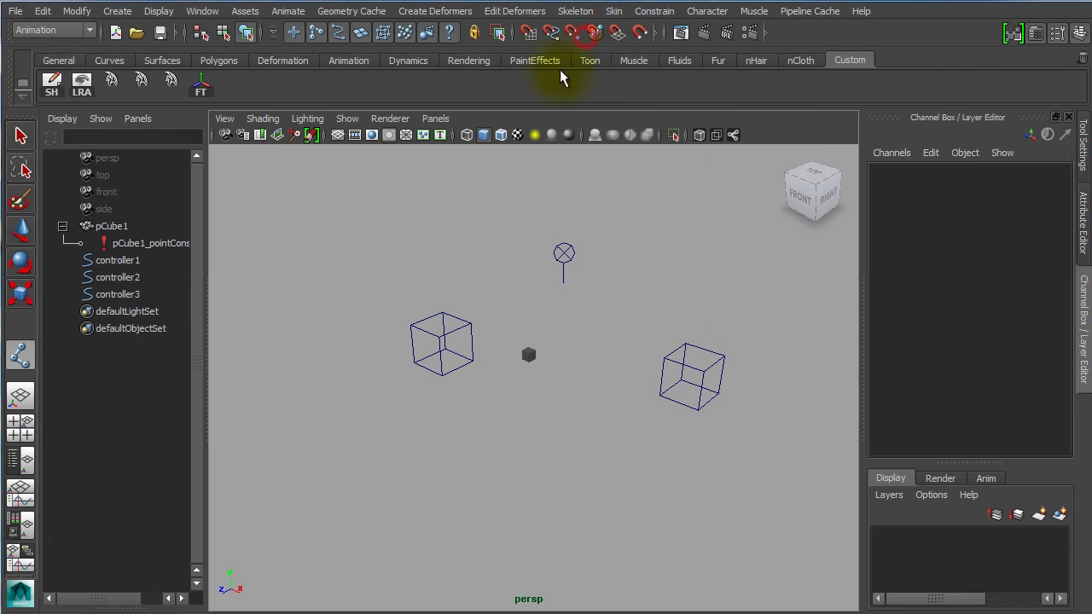
click(41, 427)
key(space)
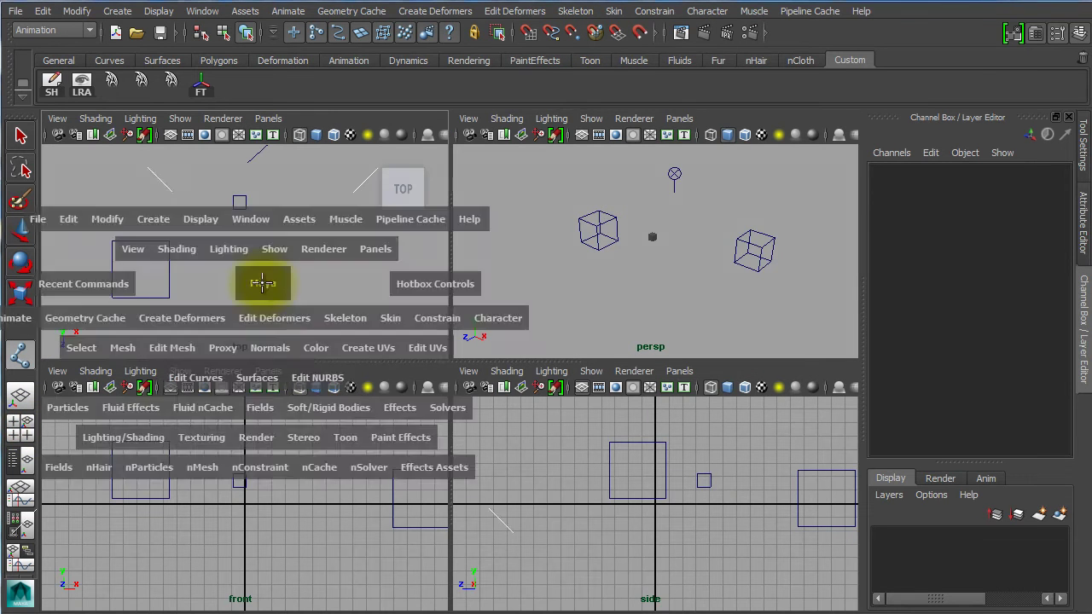
alt+right_drag(375, 351, 135, 291)
alt+middle_drag(326, 284, 283, 319)
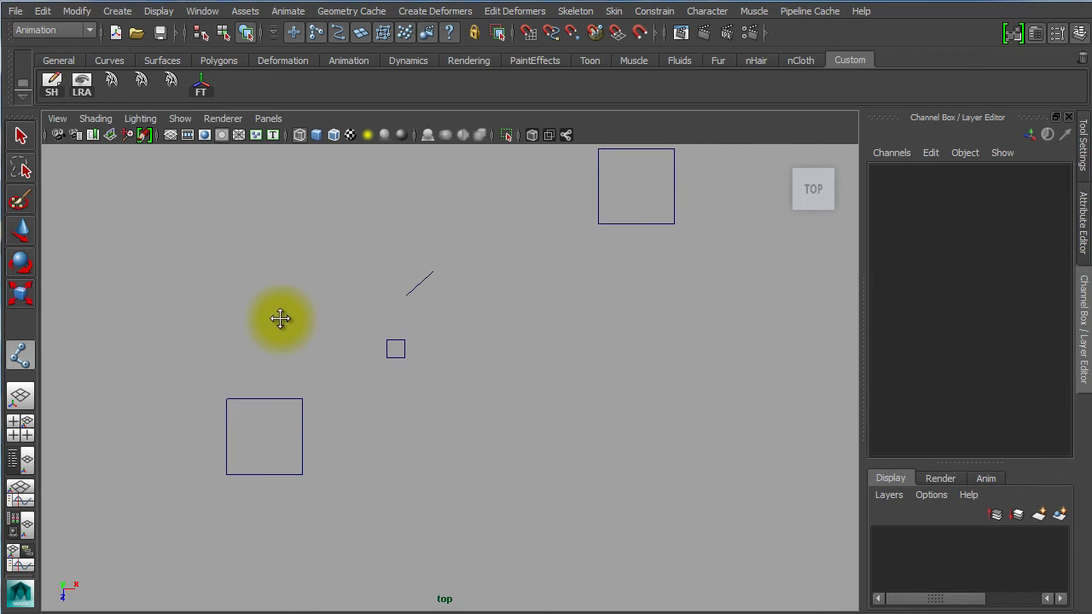
click(366, 497)
click(562, 390)
click(726, 479)
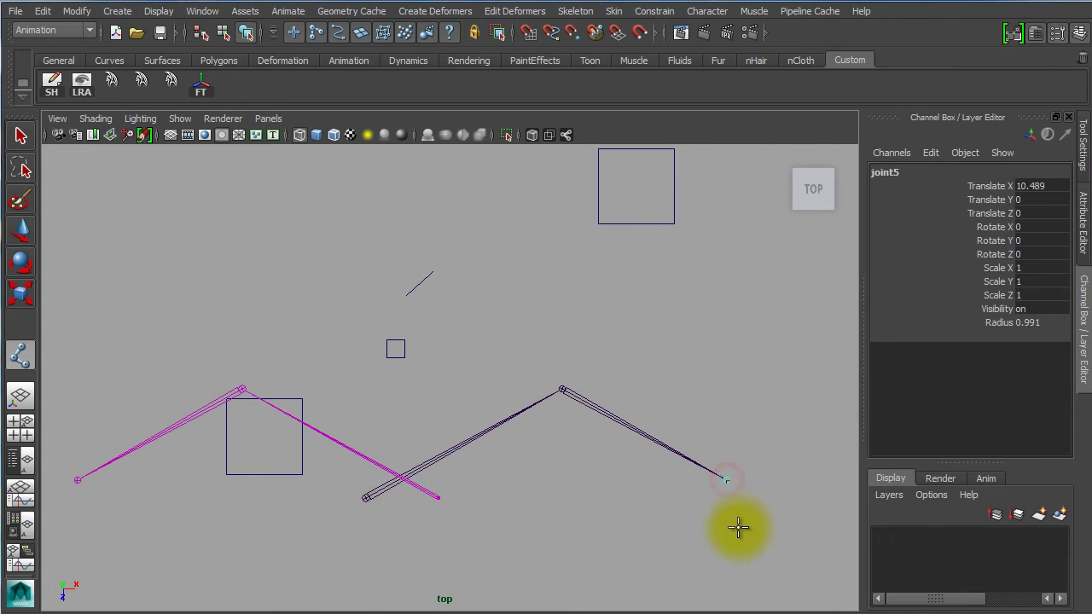
Step: Delete the mirrored joint chain that was created by the Joint Tool's symmetry
key(w)
alt+middle_drag(632, 486, 694, 360)
click(593, 446)
click(500, 372)
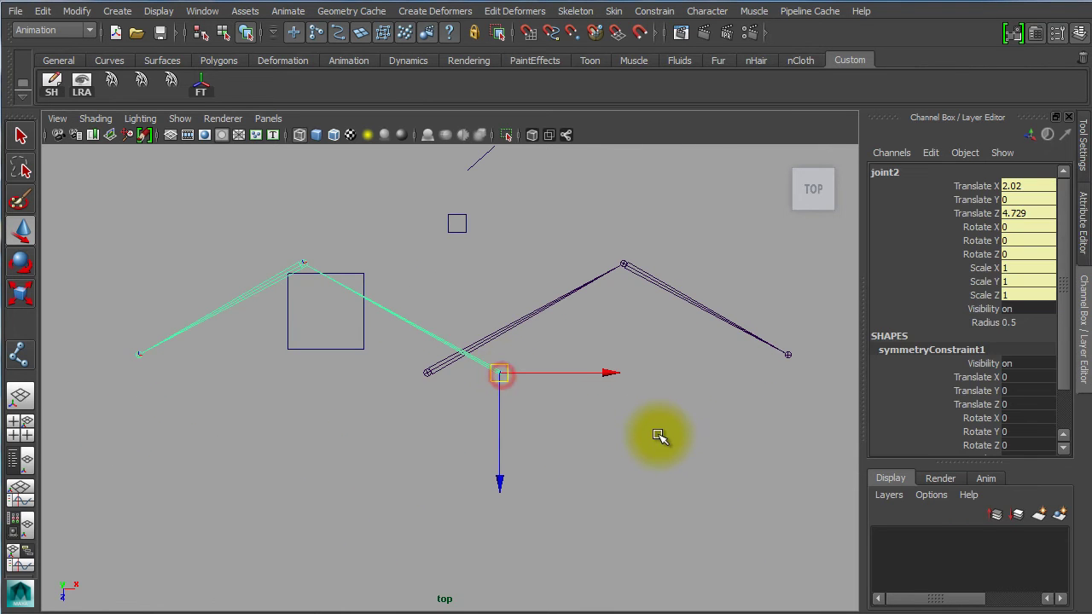
key(Delete)
Step: Select the remaining arm chain and raise its root joint to a Translate Y of about 13 in the perspective view
drag(522, 303, 593, 415)
key(space)
key(space)
drag(378, 312, 384, 115)
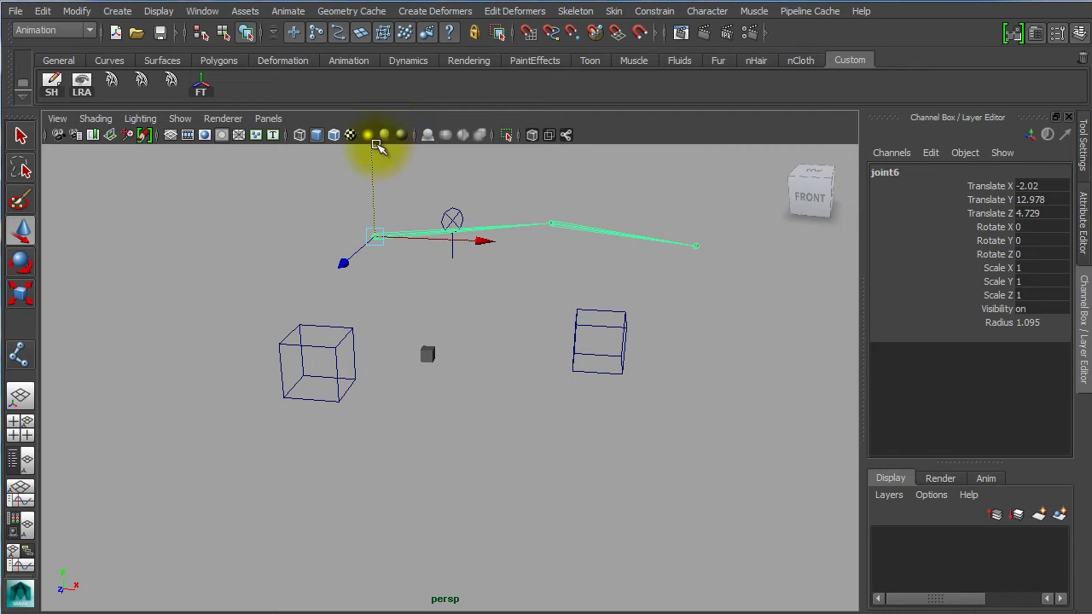
Step: Duplicate the arm chain twice and lower the copies beneath the original, placing the lowest at a Translate Y of about 8.7
key(ctrl+d)
drag(370, 165, 375, 195)
key(ctrl+d)
alt+drag(494, 343, 473, 369)
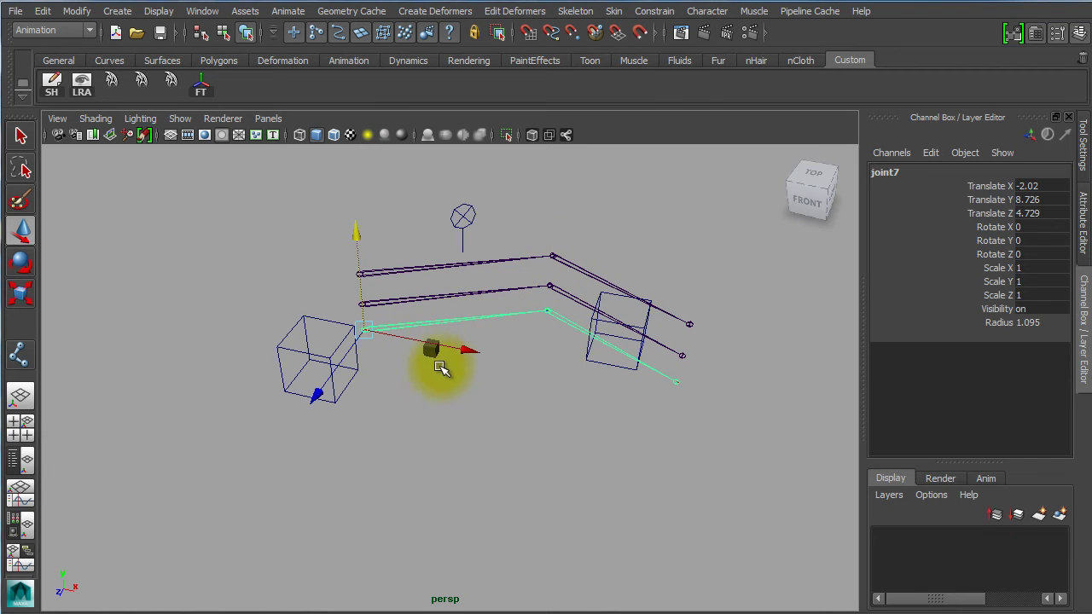
Step: Rotate the top chain's root joint to about -7.8, -9.9 and 12.6 degrees in X, Y and Z, then deselect it
click(501, 404)
click(389, 271)
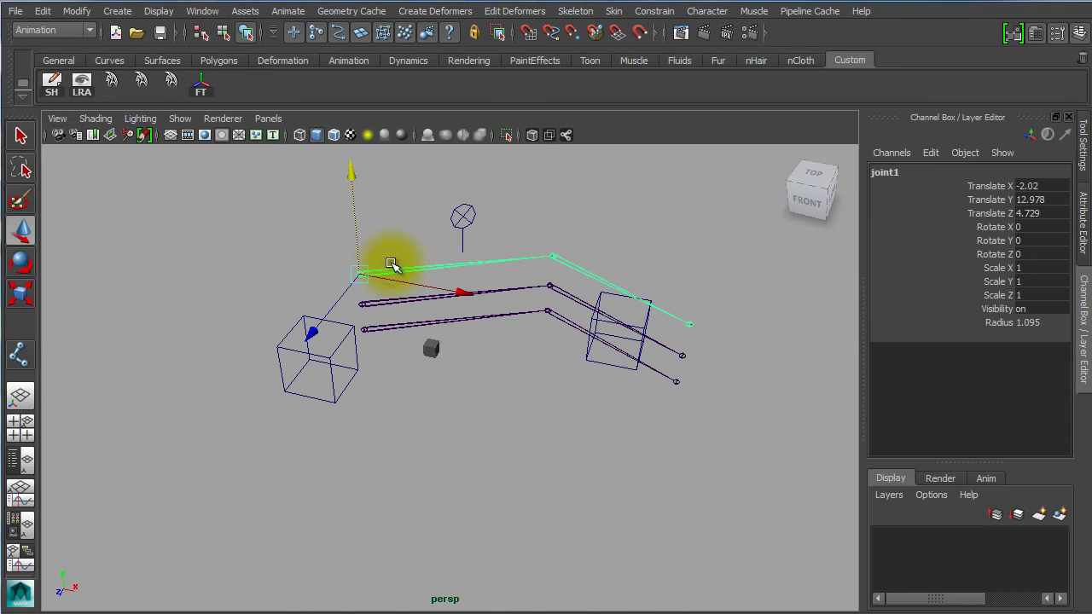
key(e)
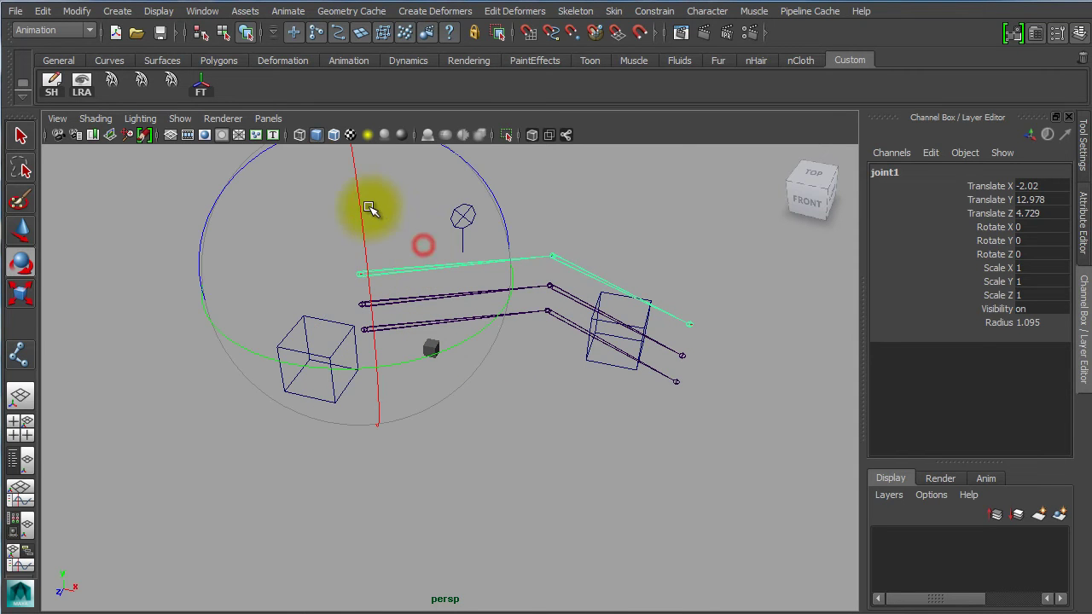
drag(467, 161, 448, 184)
drag(346, 273, 341, 243)
drag(466, 321, 443, 346)
click(661, 13)
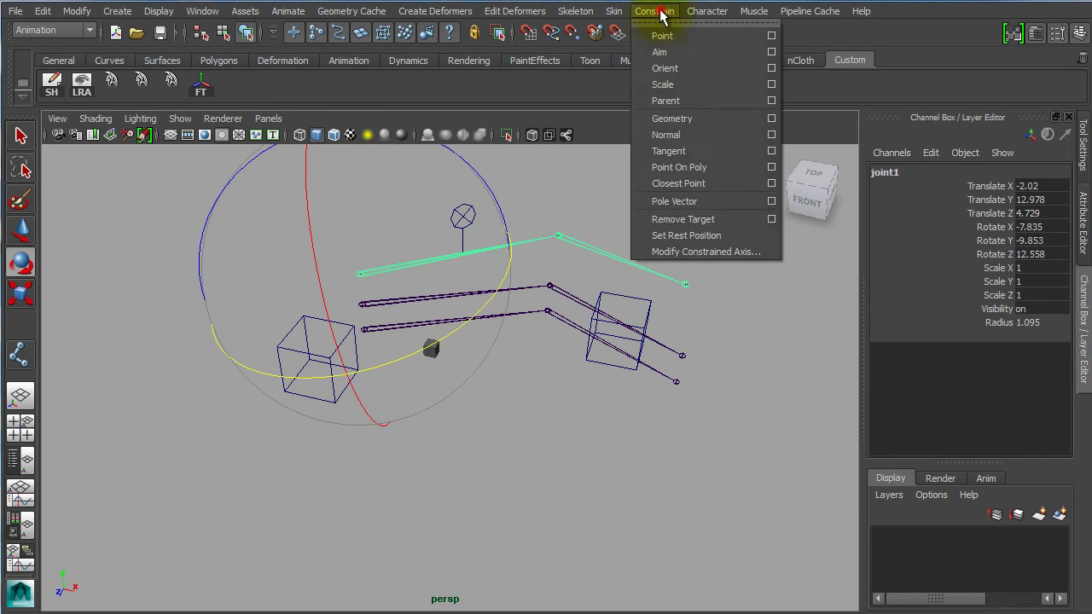
click(524, 424)
Step: Compare the matching root, elbow and end joints across the three arm chains by selecting each set together
alt+drag(444, 392, 455, 383)
drag(349, 207, 375, 316)
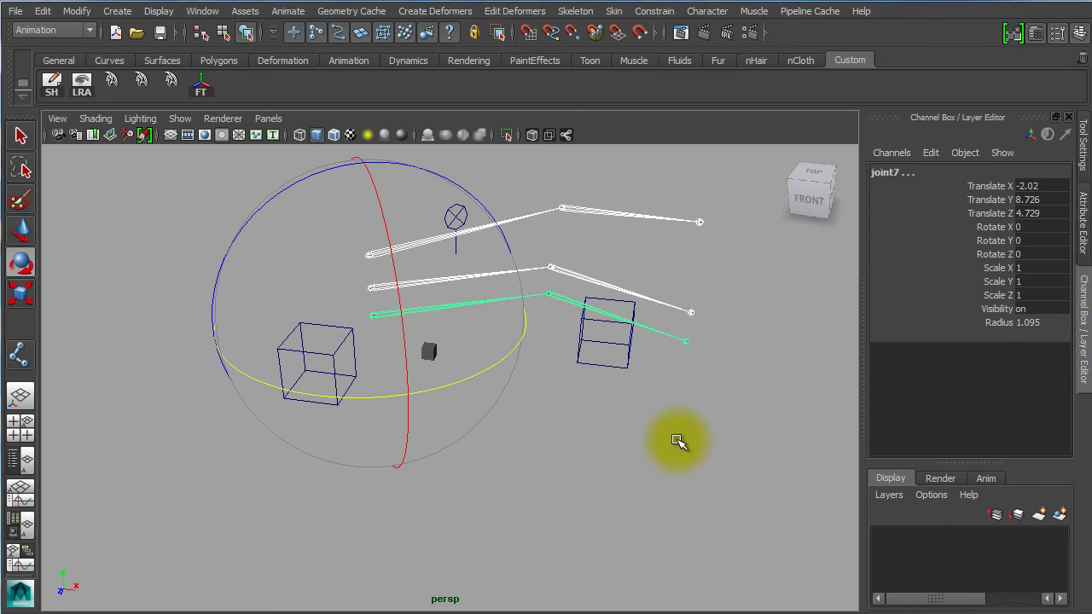
click(698, 475)
drag(356, 225, 378, 356)
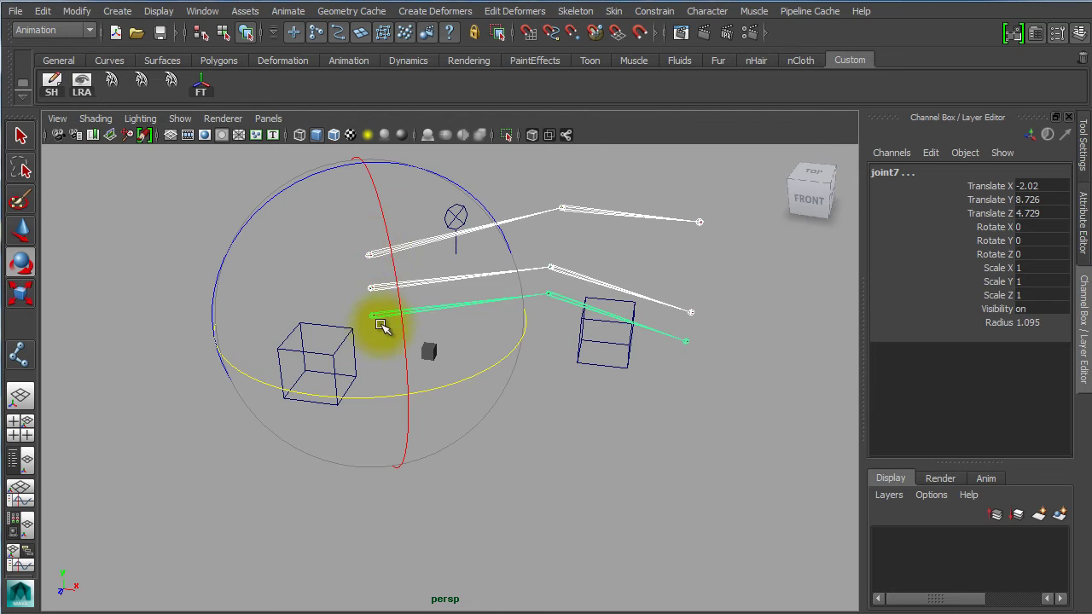
click(524, 399)
drag(585, 175, 568, 304)
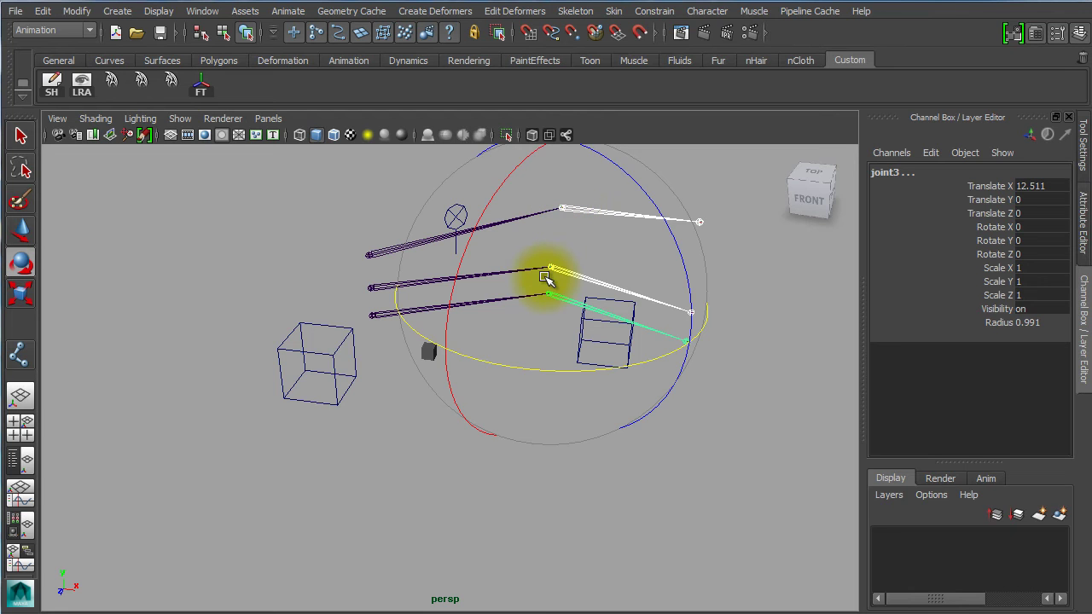
key(minus)
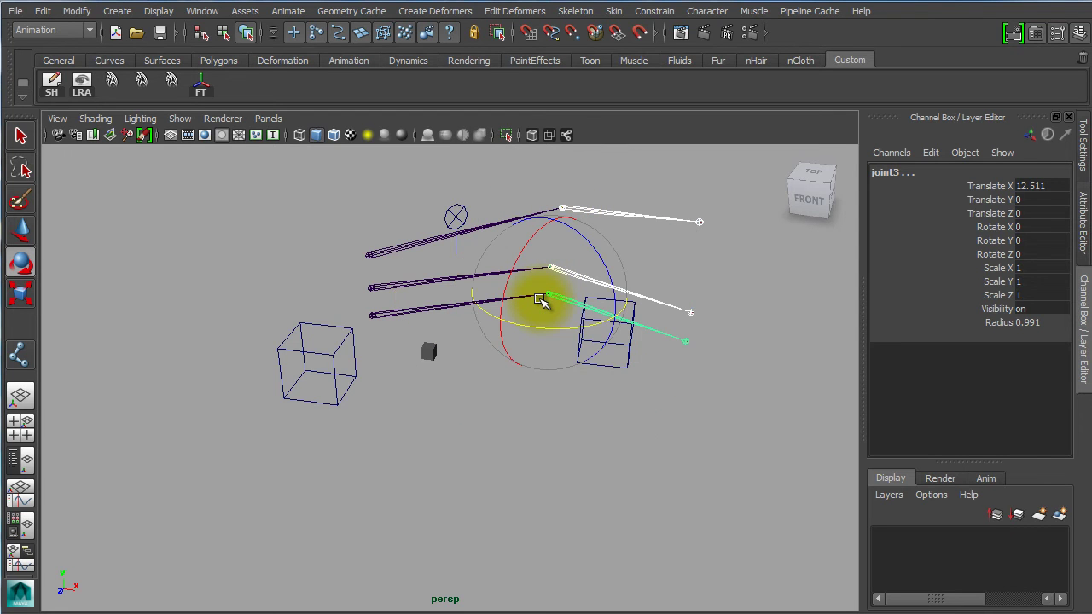
key(Down)
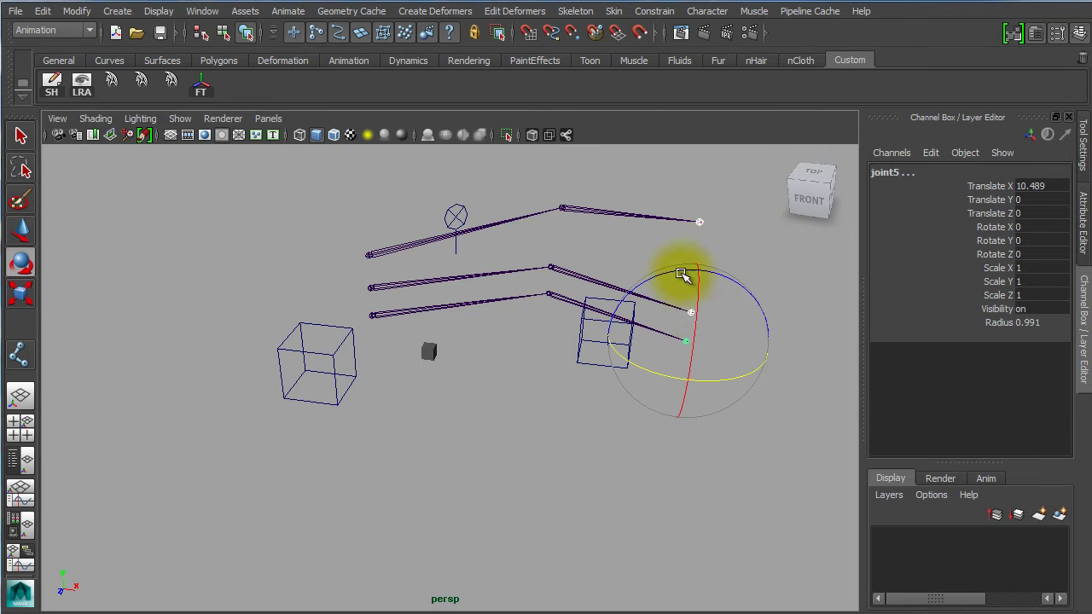
click(559, 431)
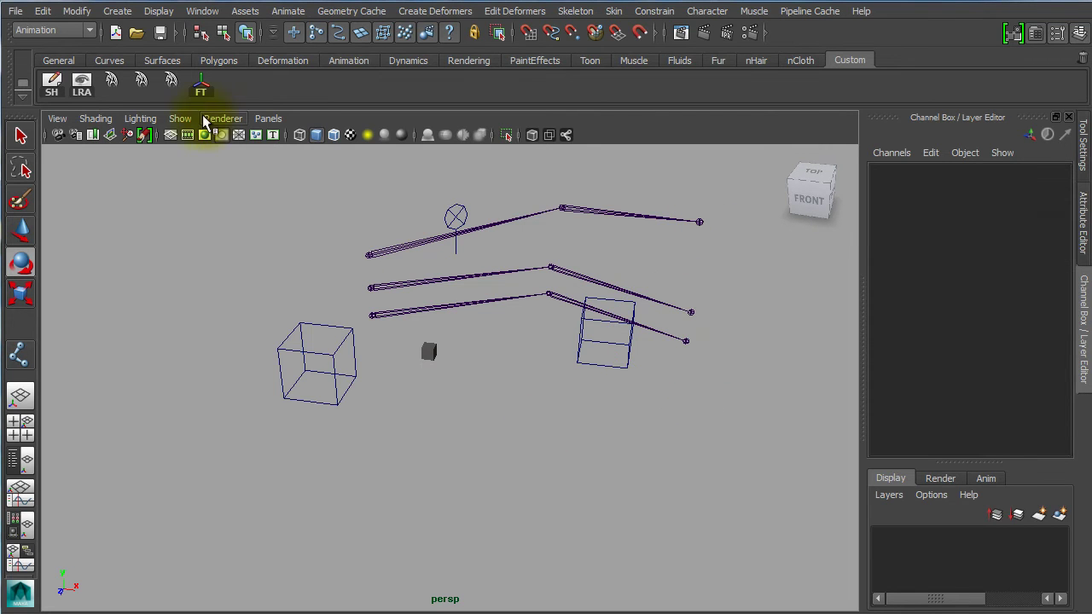
Step: Open the arm scene containing proxy_geo_gr and the will_Lf_bras01_jnt chain
click(142, 81)
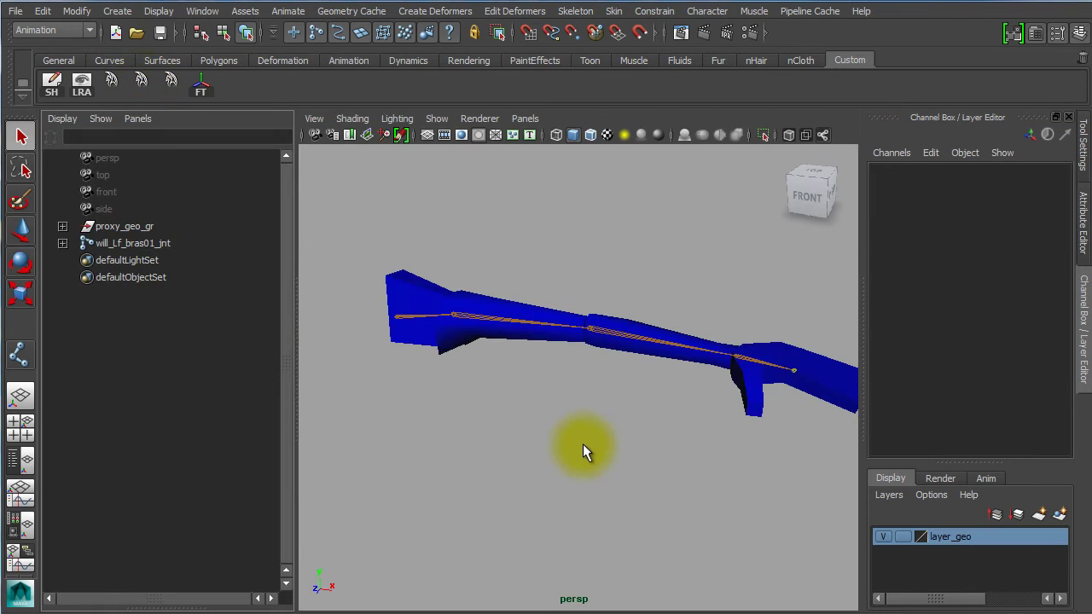
alt+drag(586, 414, 529, 388)
Step: Examine proxy_geo_gr and its hand, elbow, shoulder and clavicle geometry pieces one by one
click(158, 226)
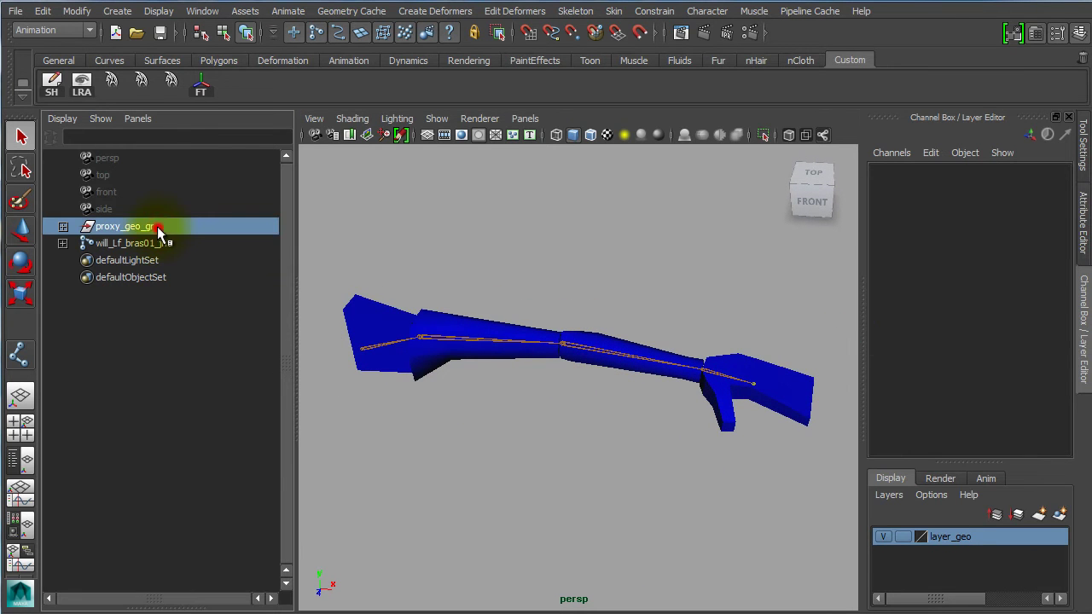
drag(293, 236, 208, 230)
click(62, 226)
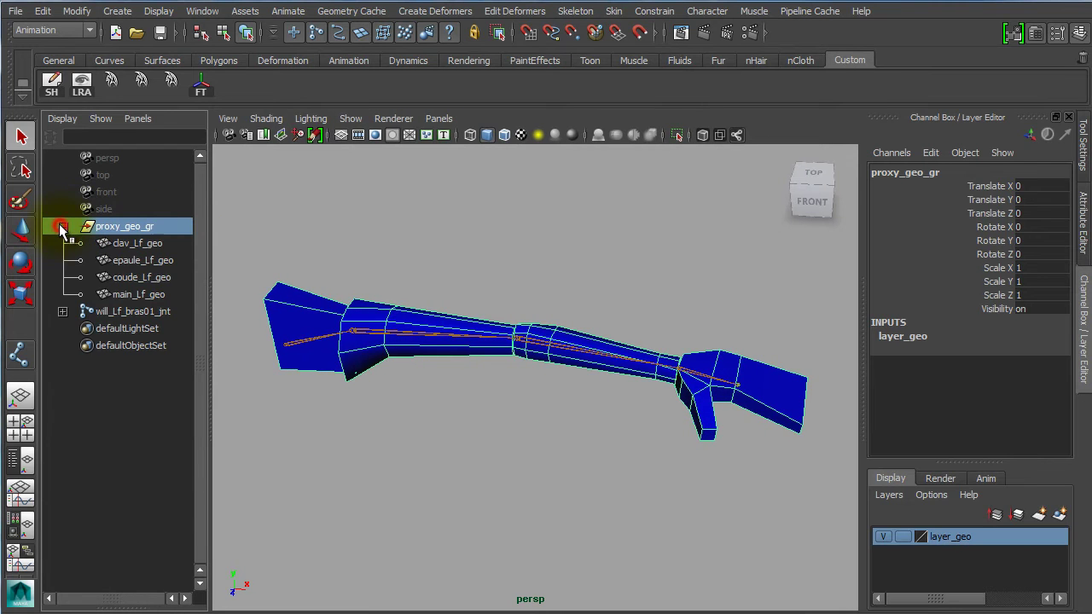
click(159, 294)
click(161, 277)
click(163, 260)
click(162, 243)
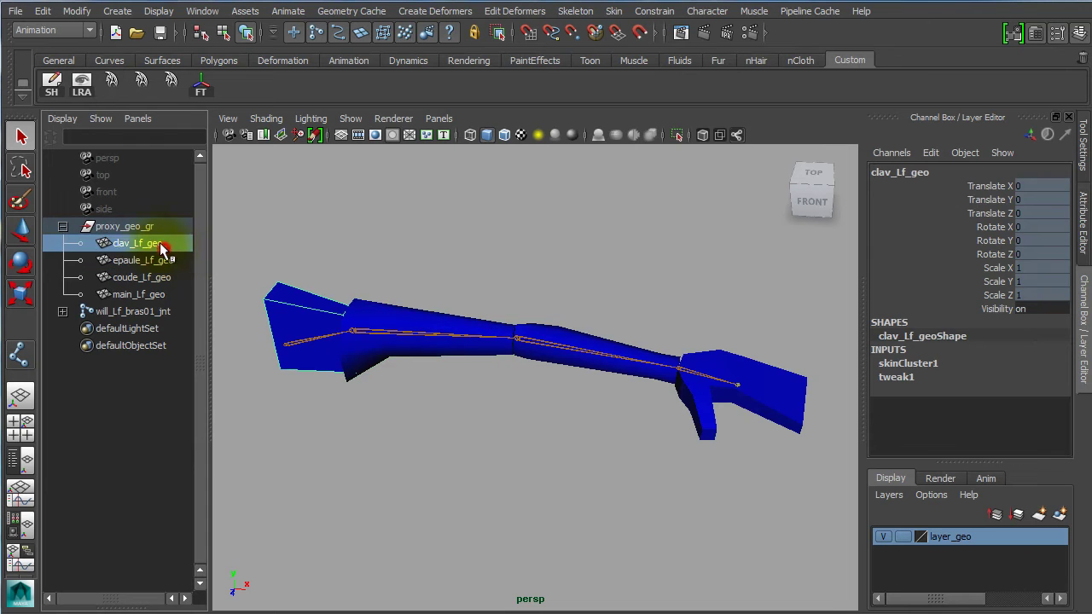
click(151, 226)
click(63, 227)
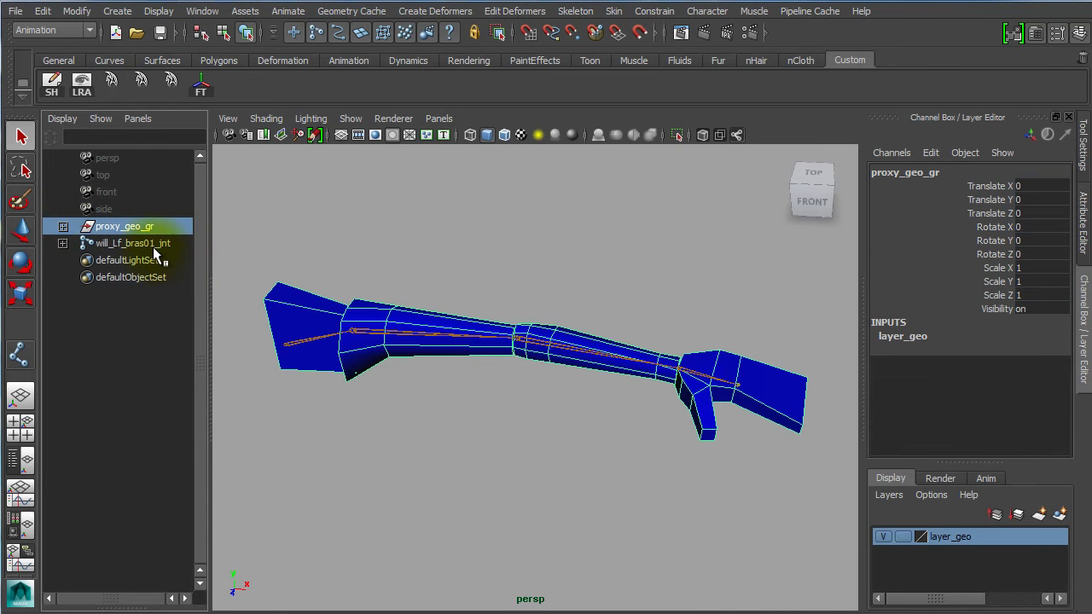
Step: Expand the entire will_Lf_bras01_jnt hierarchy and widen the Outliner to read its joint names
click(153, 245)
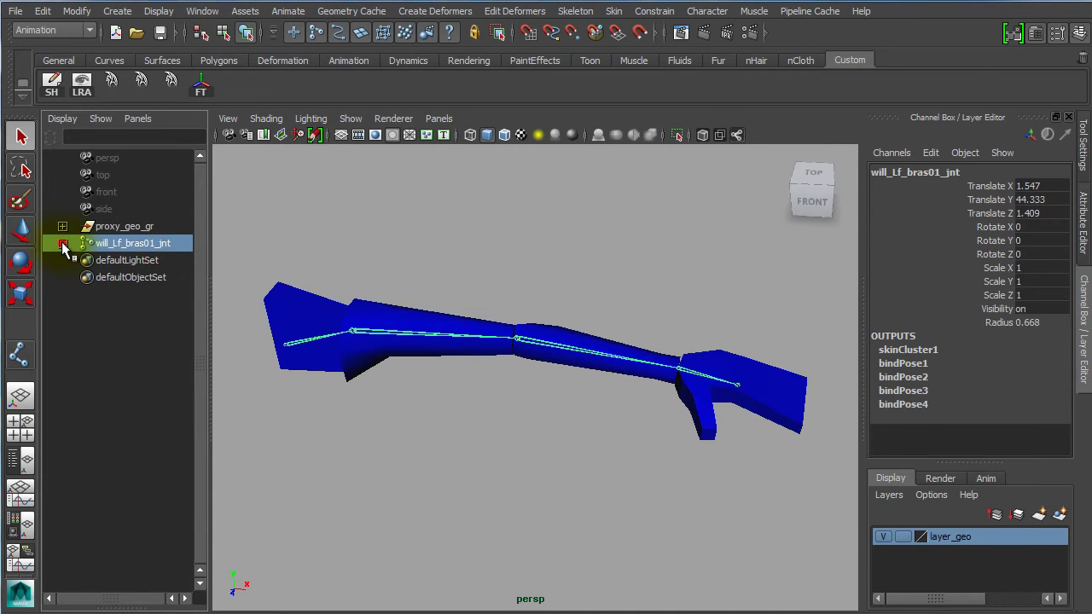
shift+click(62, 243)
drag(209, 276, 250, 276)
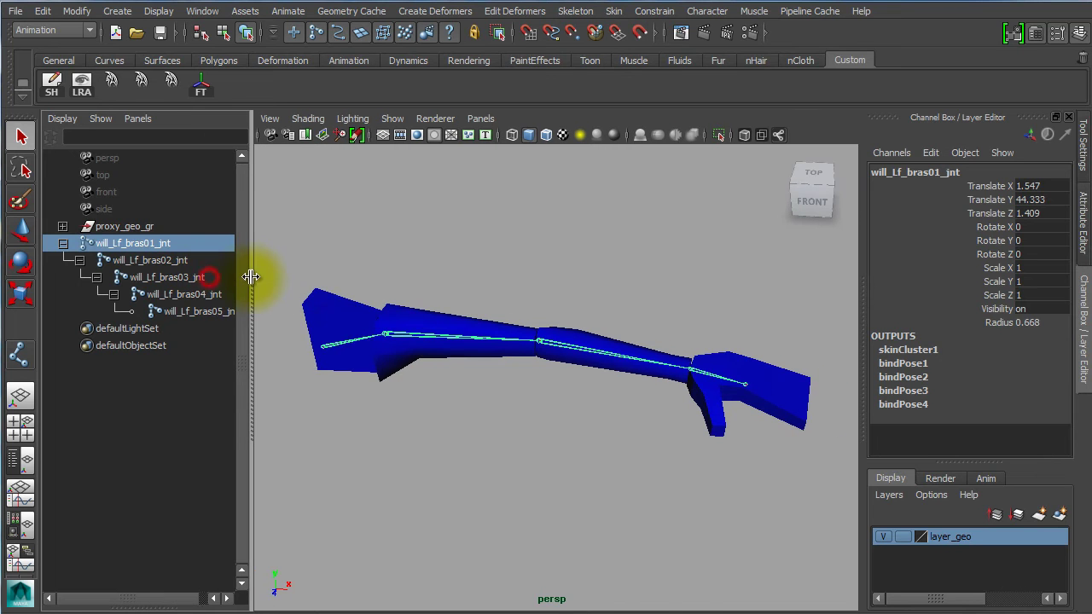
Step: Try moving the arm from will_Lf_bras02_jnt, undo the test, then collapse the joint hierarchy and deselect
click(458, 282)
drag(457, 289, 438, 365)
key(w)
key(e)
key(ctrl+z)
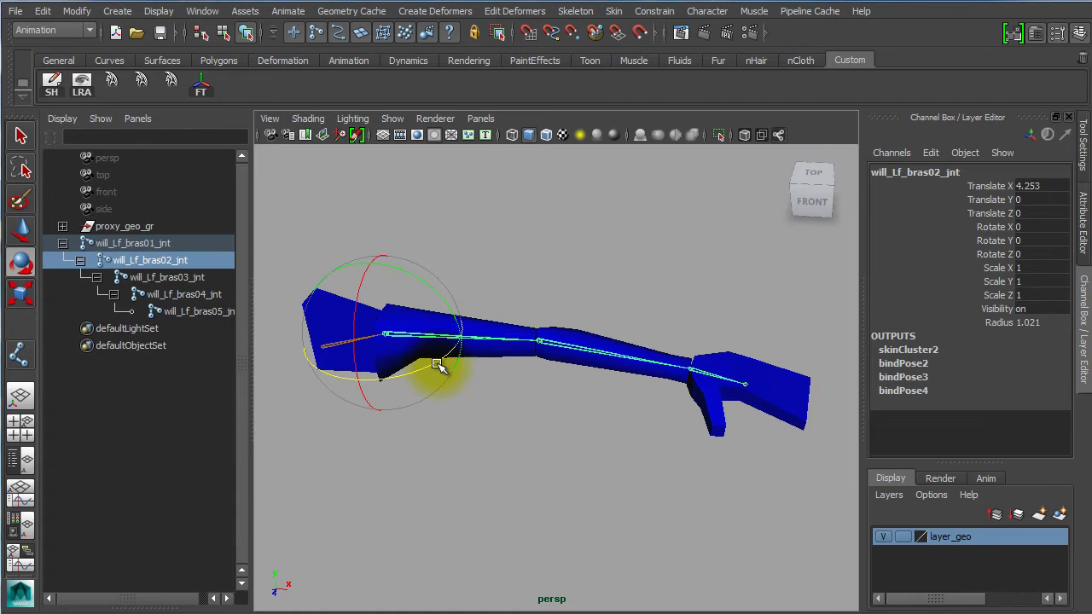
click(63, 245)
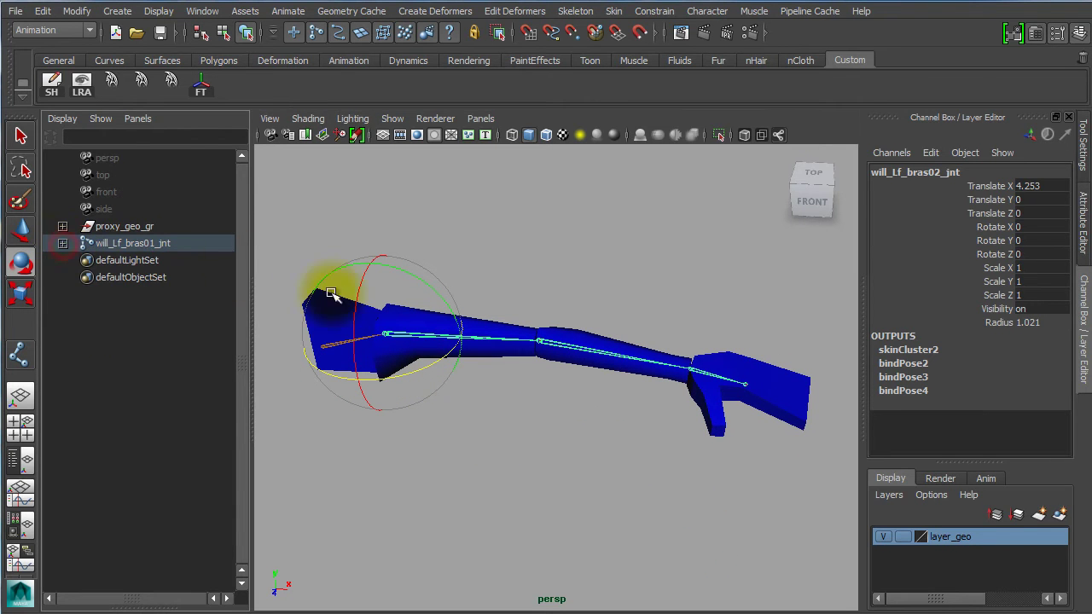
click(418, 431)
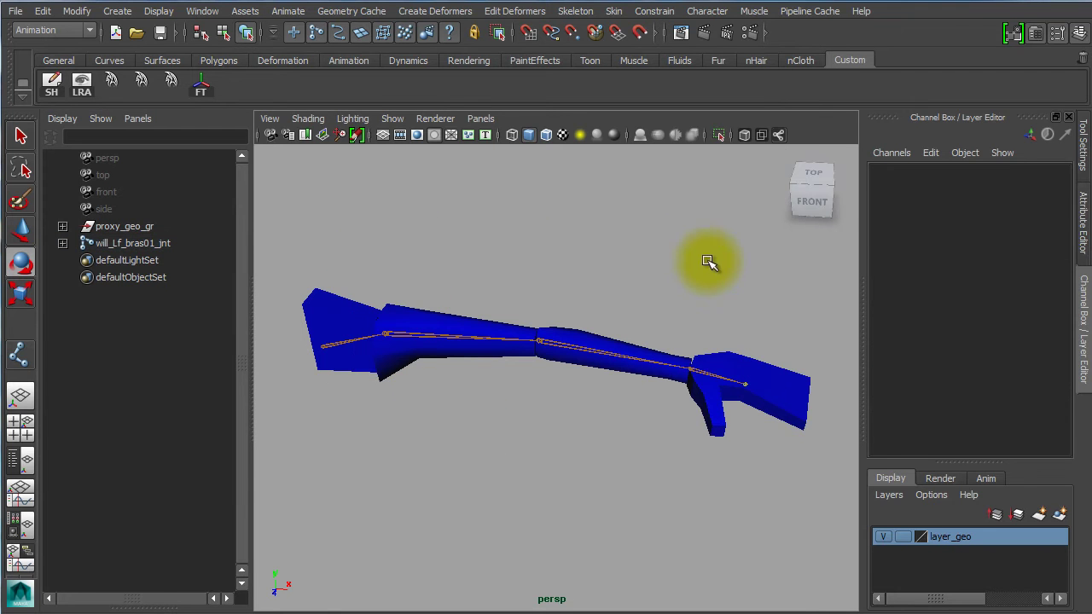
Step: Hide layer_geo and duplicate the joint chain starting at will_Lf_bras02_jnt
click(884, 536)
right_drag(421, 299, 422, 397)
drag(423, 395, 422, 395)
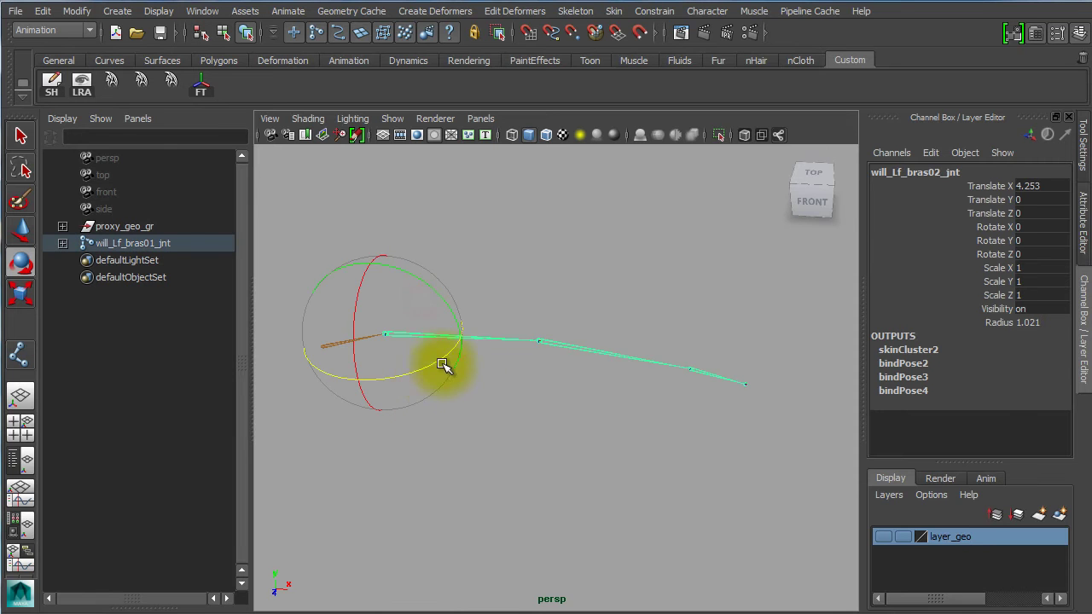
alt+drag(483, 433, 493, 417)
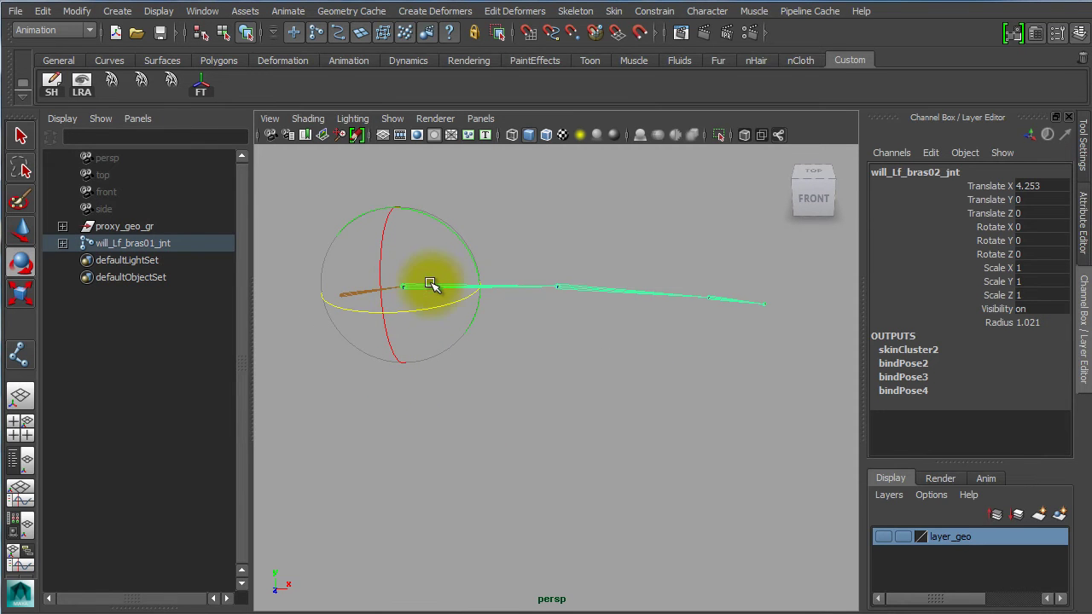
key(ctrl+d)
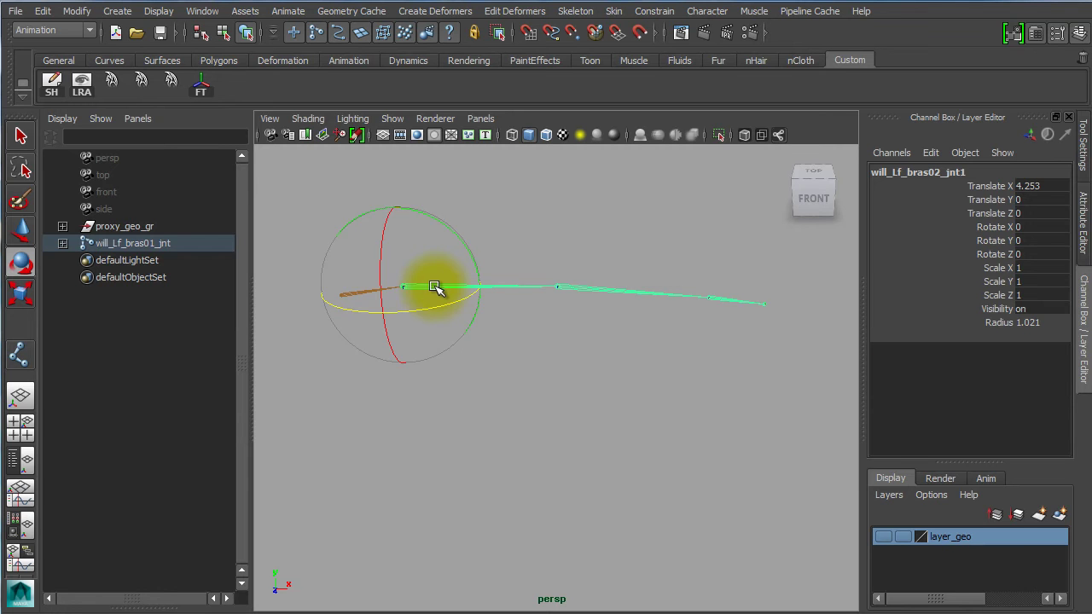
Step: Unparent the duplicated chain will_Lf_bras02_jnt1 from will_Lf_bras01_jnt and collapse the original hierarchy
click(62, 243)
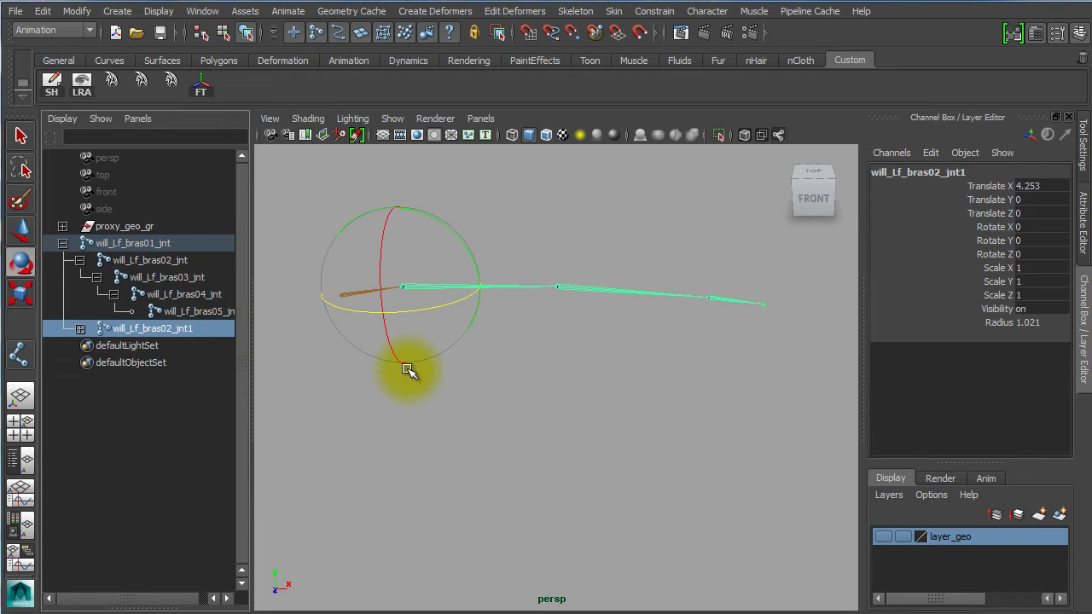
click(42, 14)
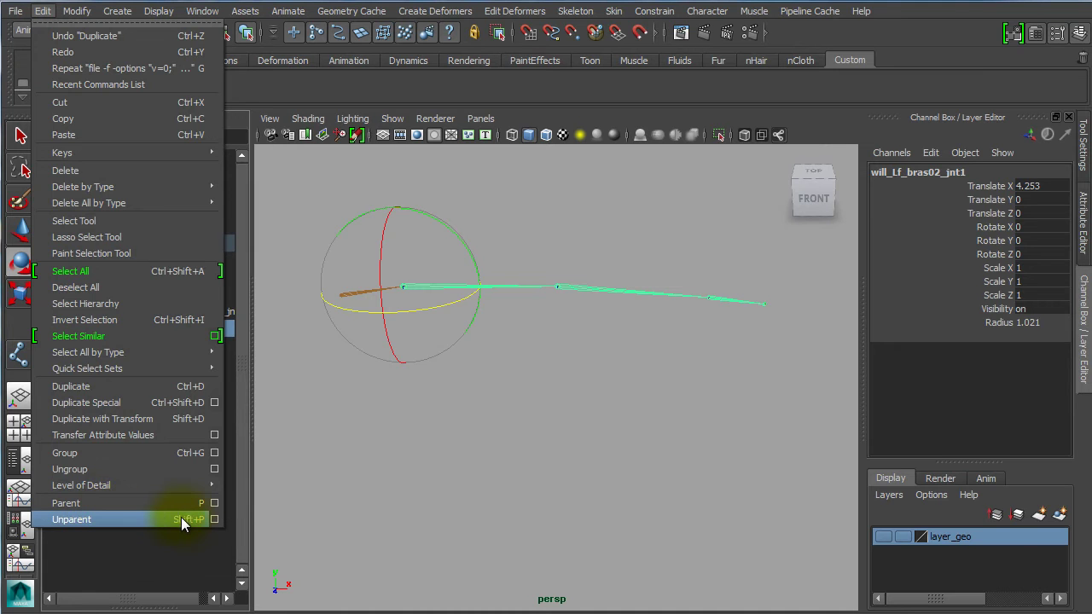
click(149, 518)
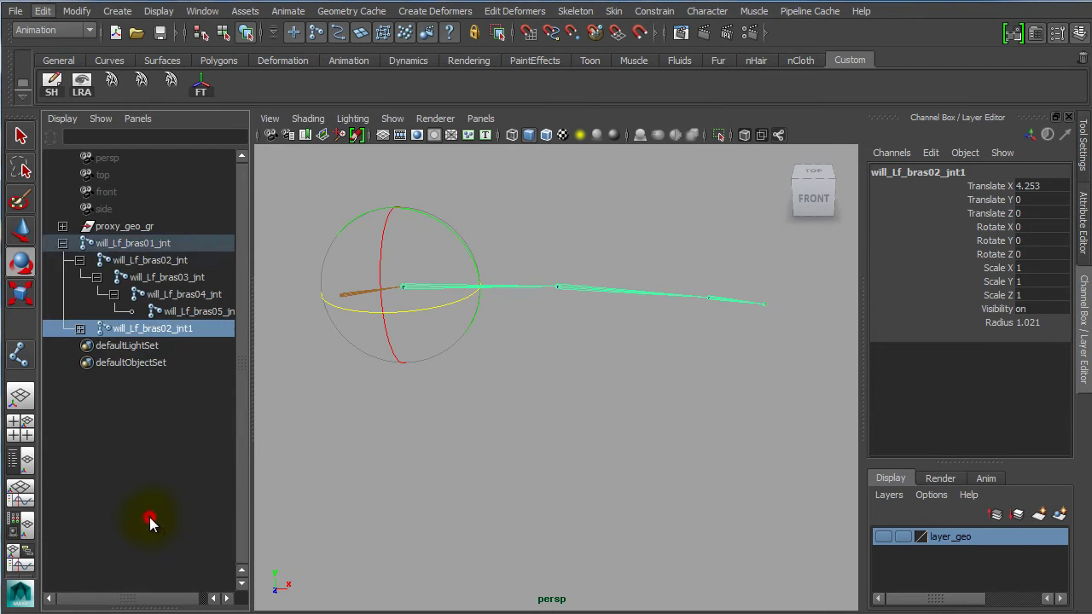
click(63, 243)
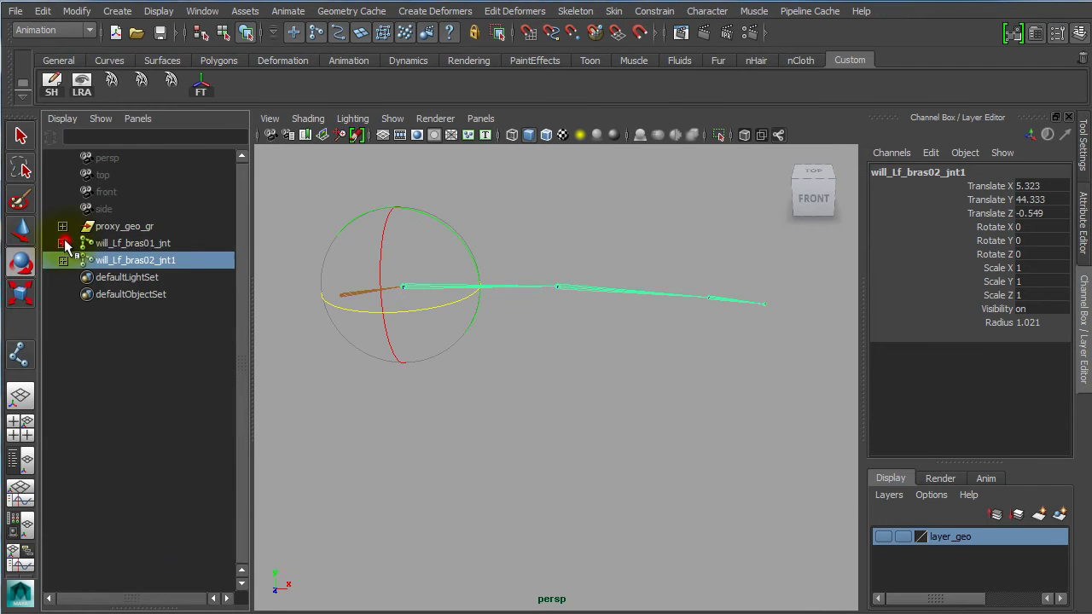
click(201, 351)
Step: Create a display layer from the selected will_Lf_bras02_jnt1 chain and name it layer_FK
click(161, 263)
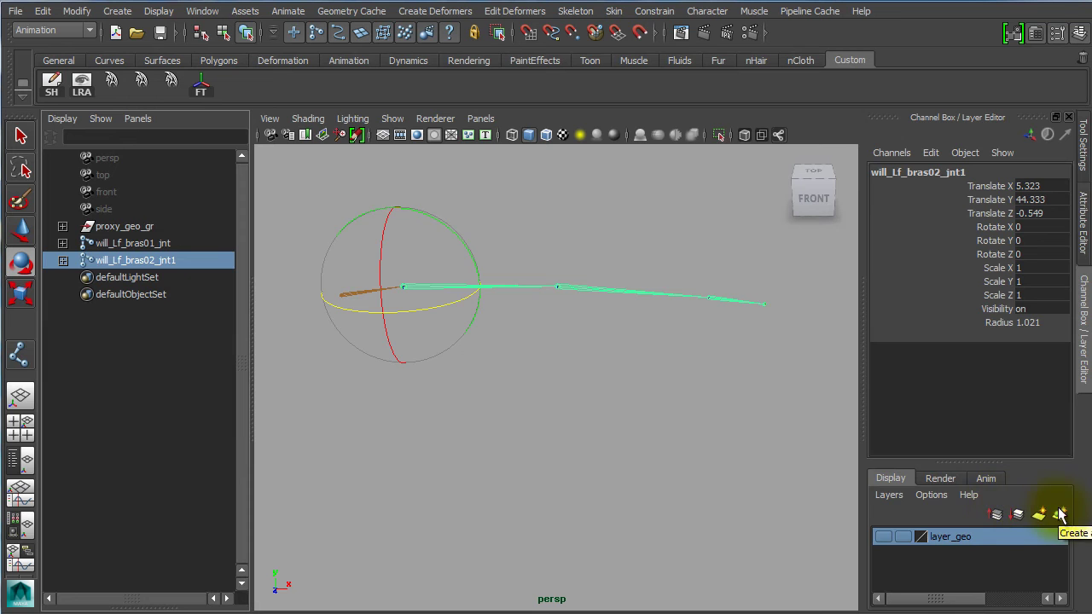
drag(1007, 461, 1002, 402)
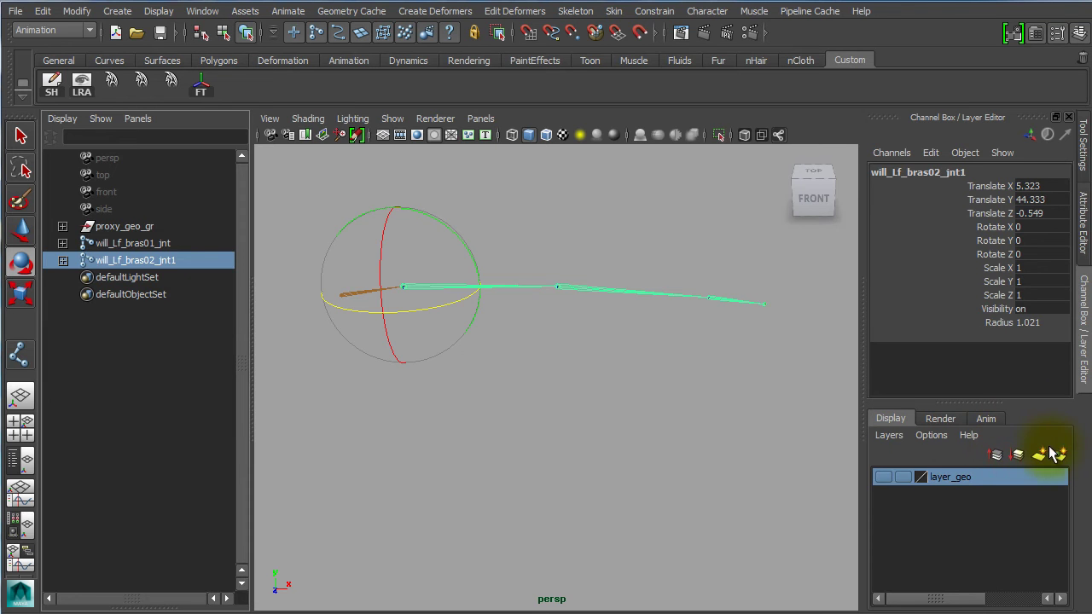
click(1060, 454)
double_click(963, 477)
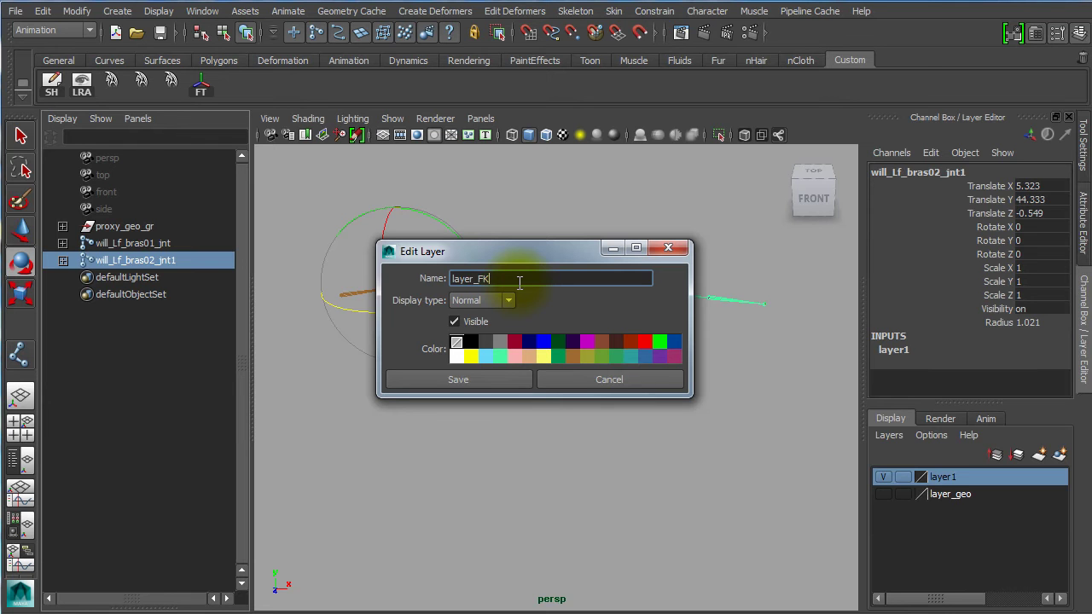
click(473, 380)
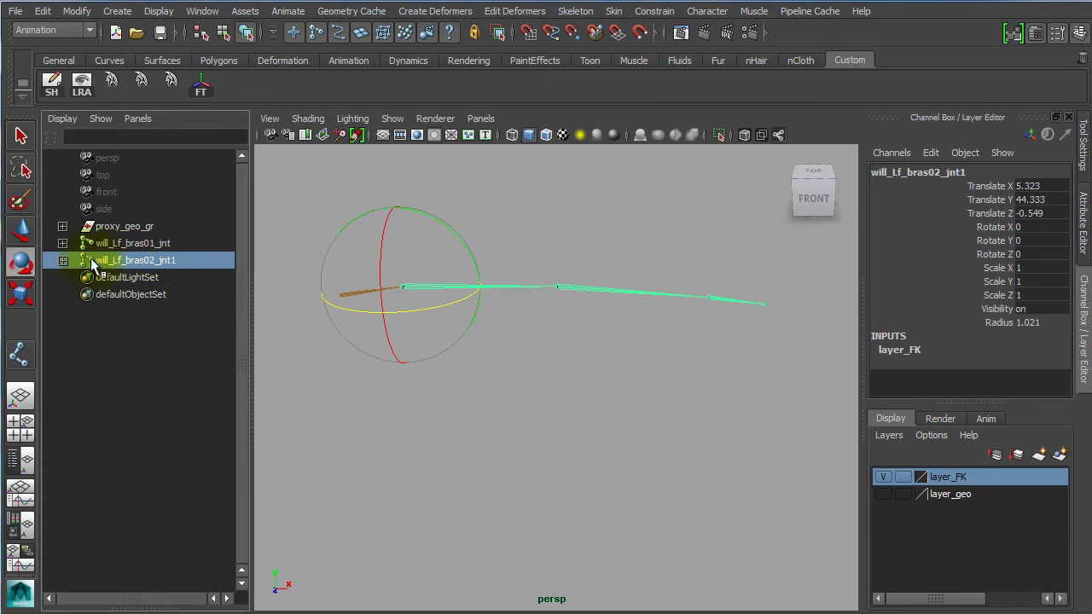
Step: Replace jnt with jFK in all joint names of the selected will_Lf_bras02_jnt1 hierarchy
click(80, 12)
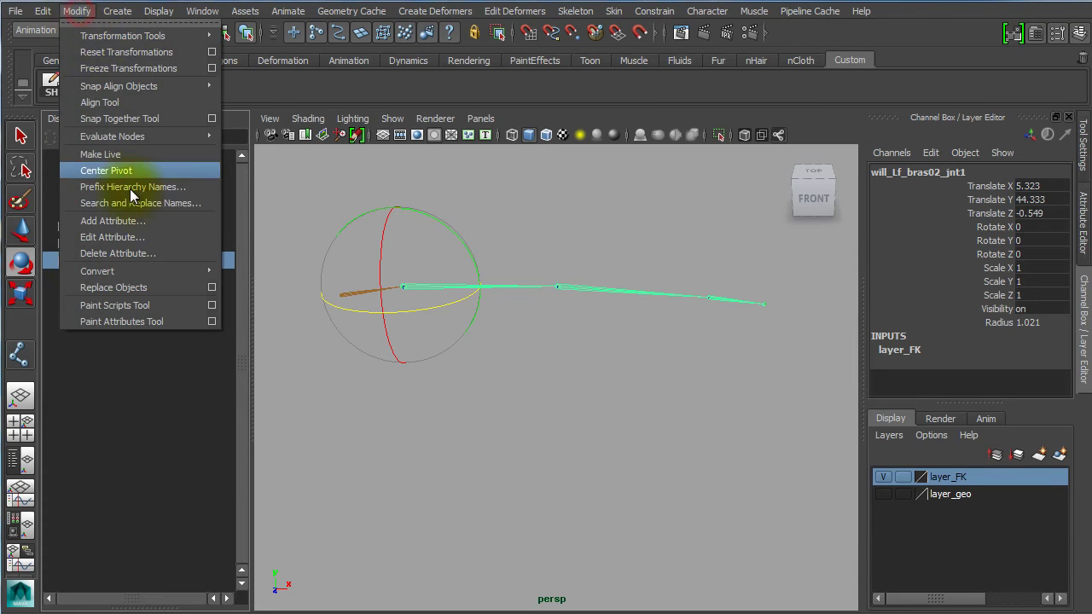
click(160, 202)
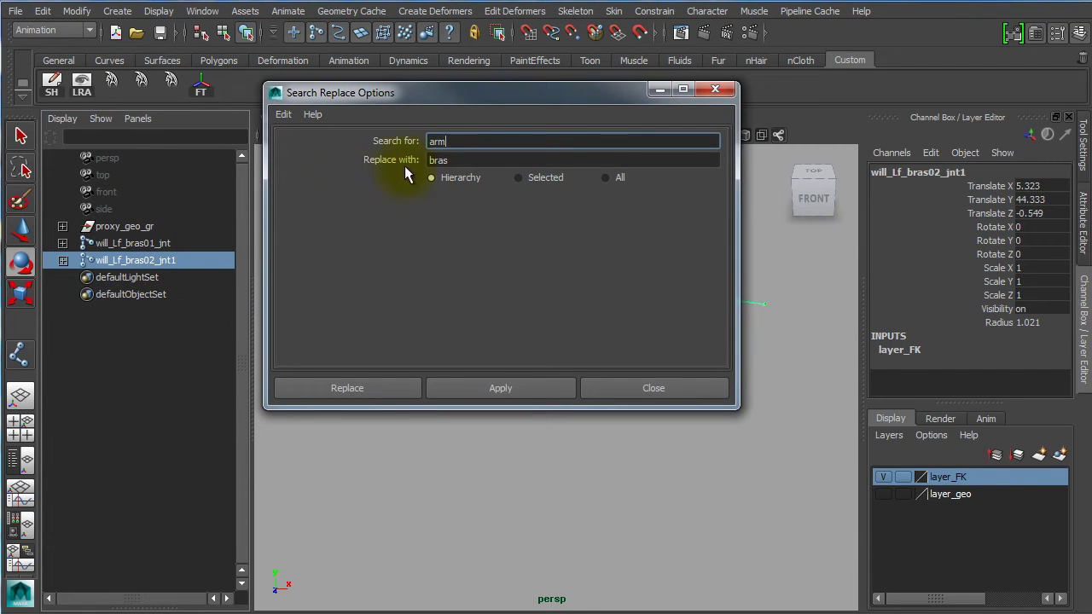
double_click(467, 142)
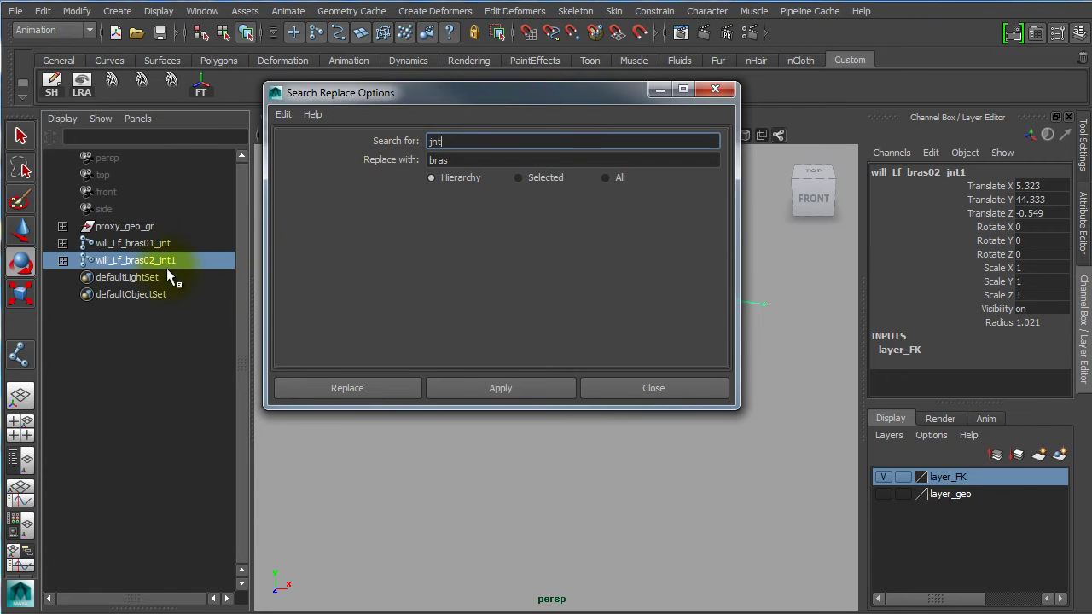
double_click(460, 160)
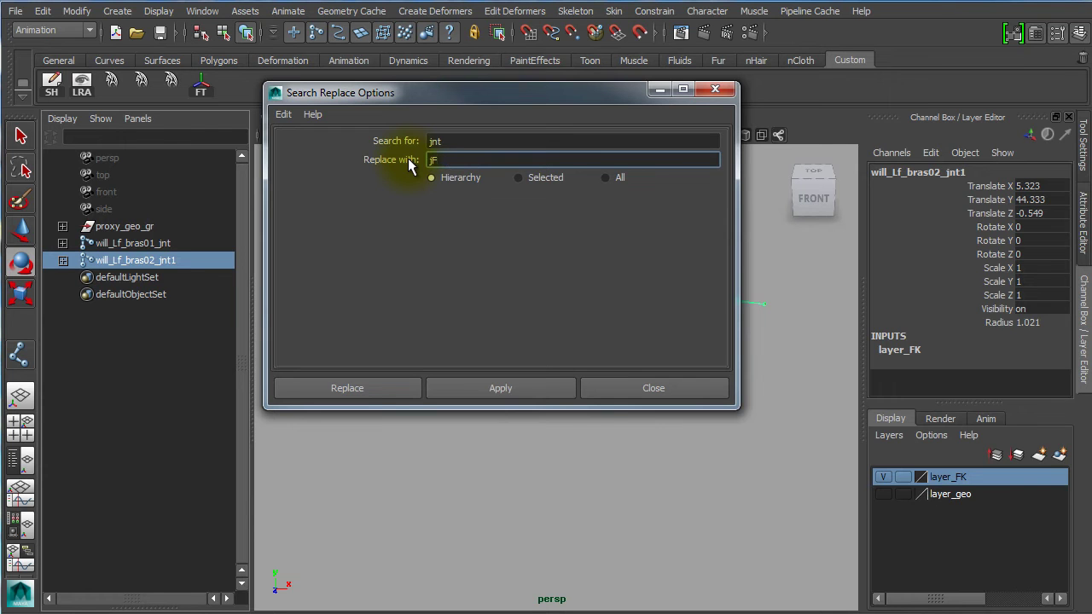
click(386, 391)
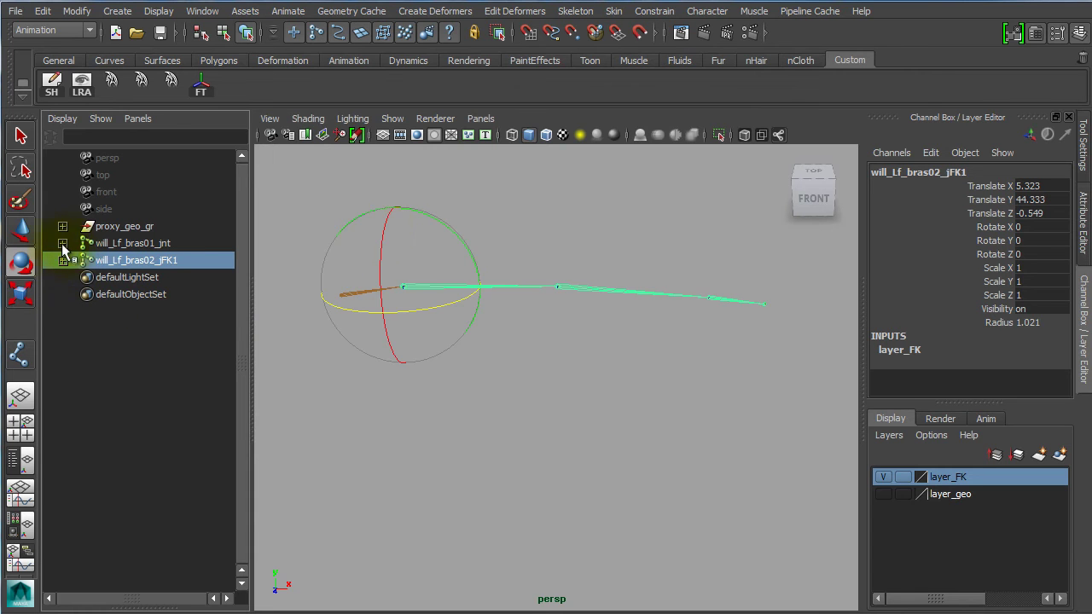
Step: Expand the FK joint chain, rename its root joint to will_Lf_bras02_jFK, and deselect it
click(63, 263)
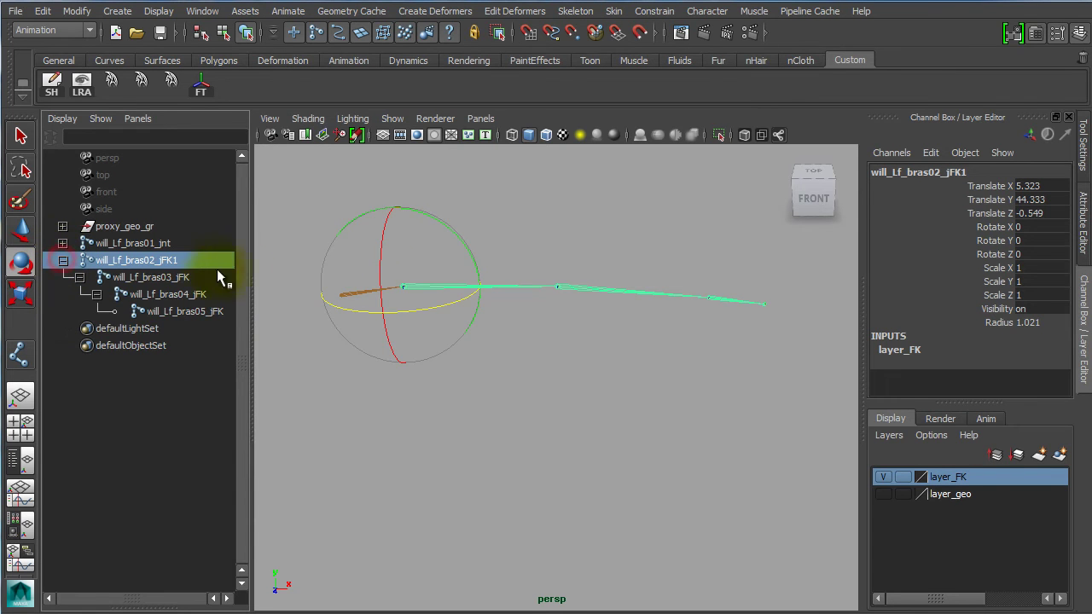
drag(251, 270, 273, 271)
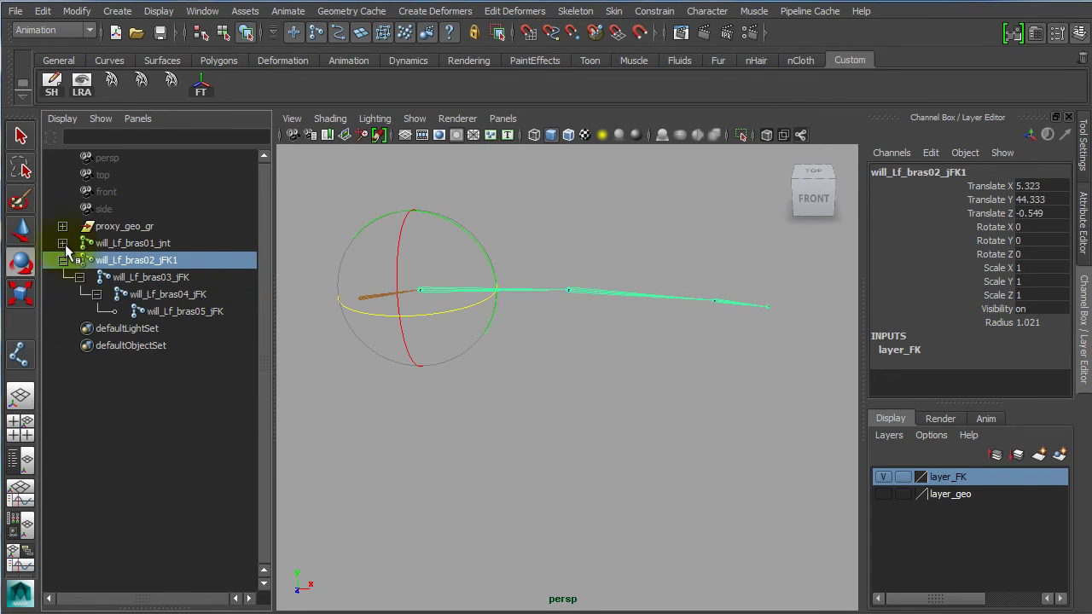
double_click(185, 264)
click(198, 261)
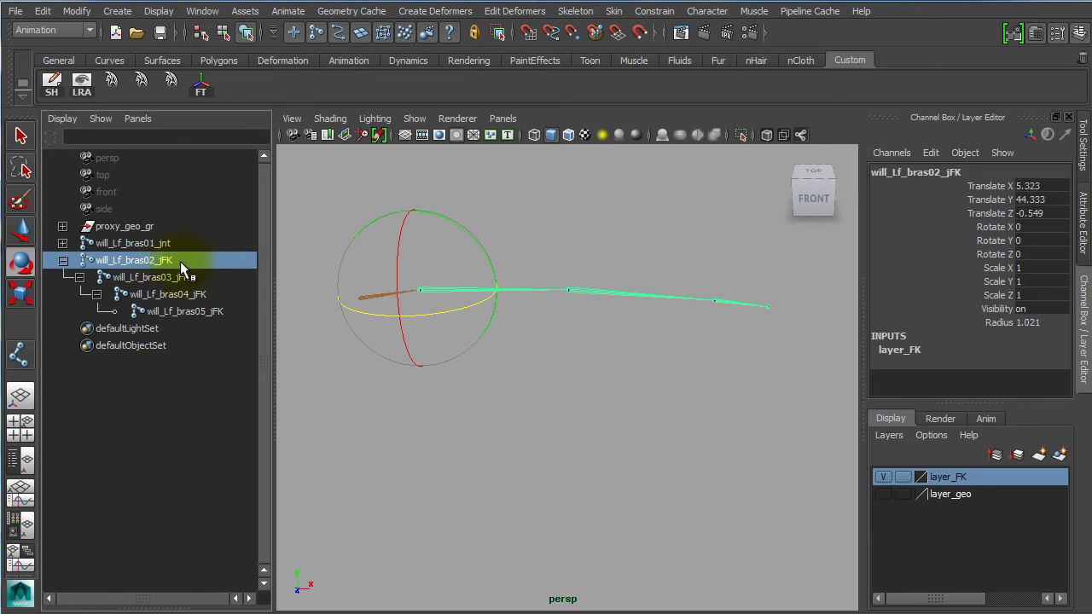
key(Return)
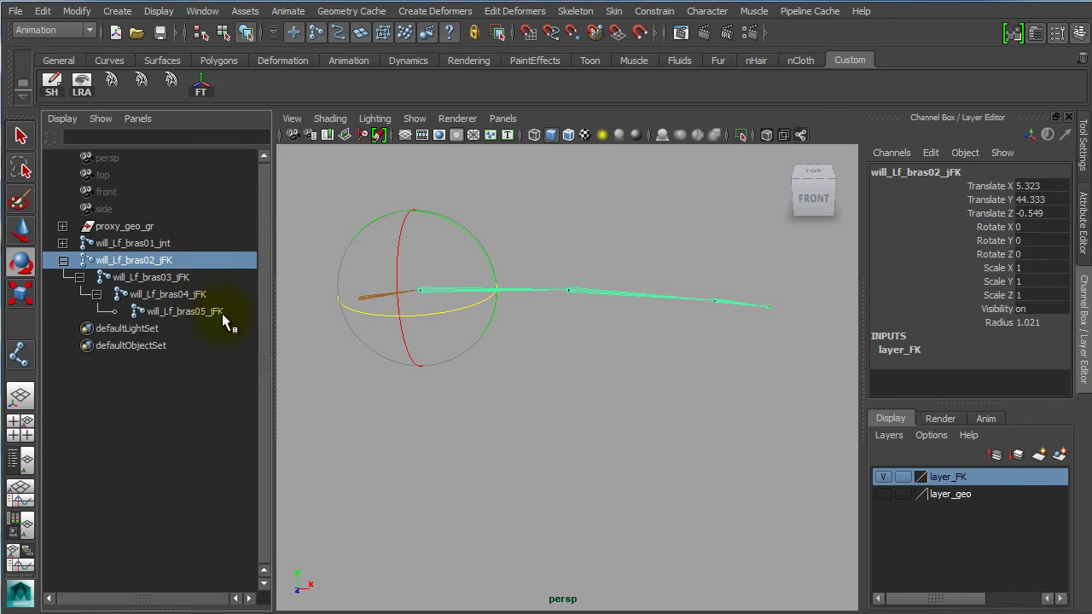
click(565, 358)
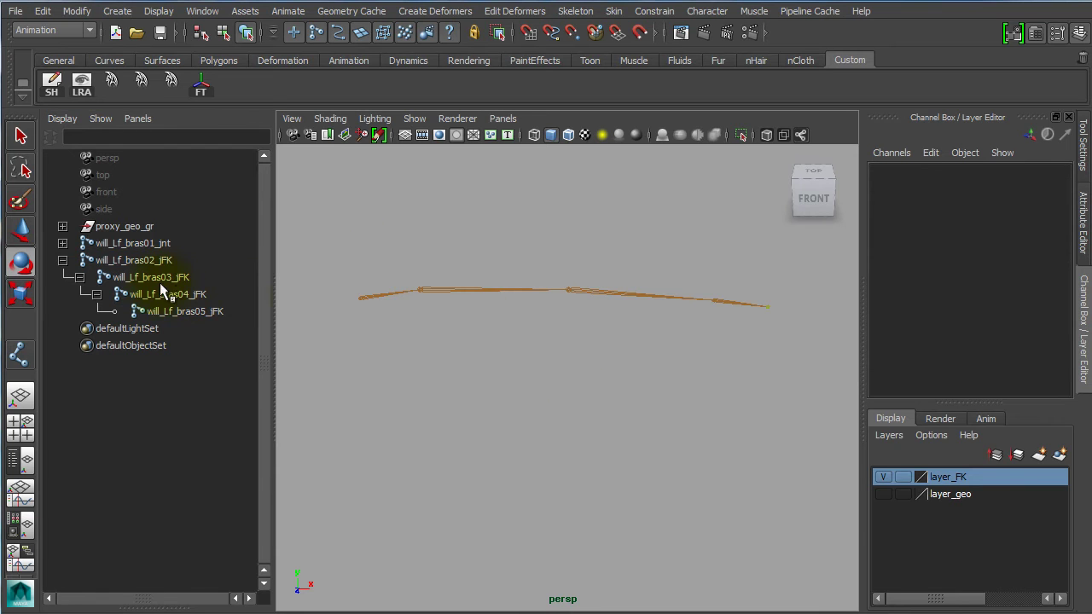
Step: Try raising the will_Lf_bras02_jFK chain and deleting its end joint will_Lf_bras05_jFK, and undo these edits
click(124, 261)
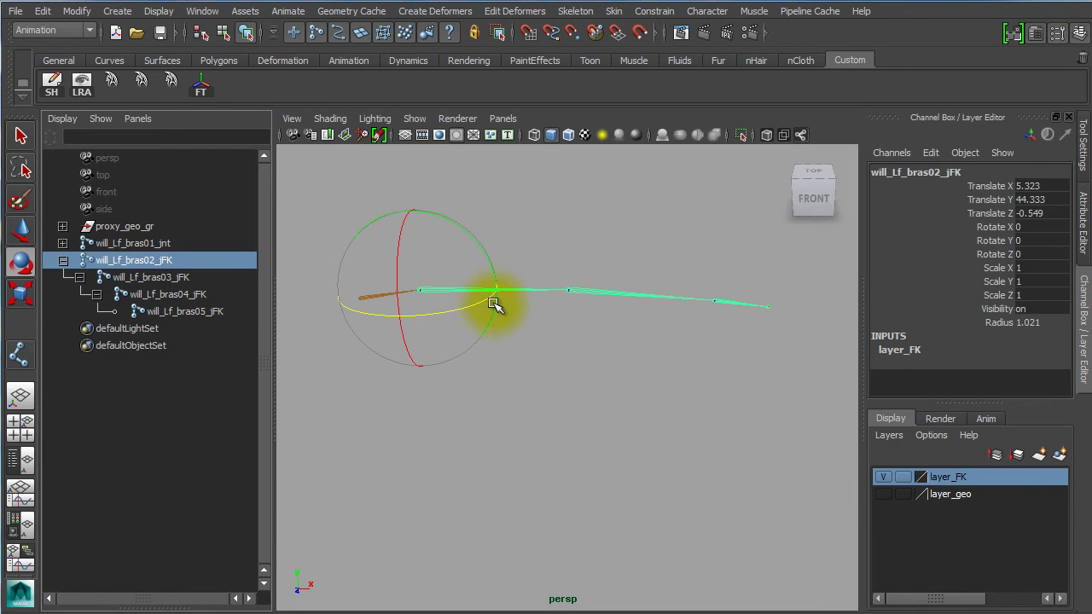
key(w)
drag(419, 242, 415, 195)
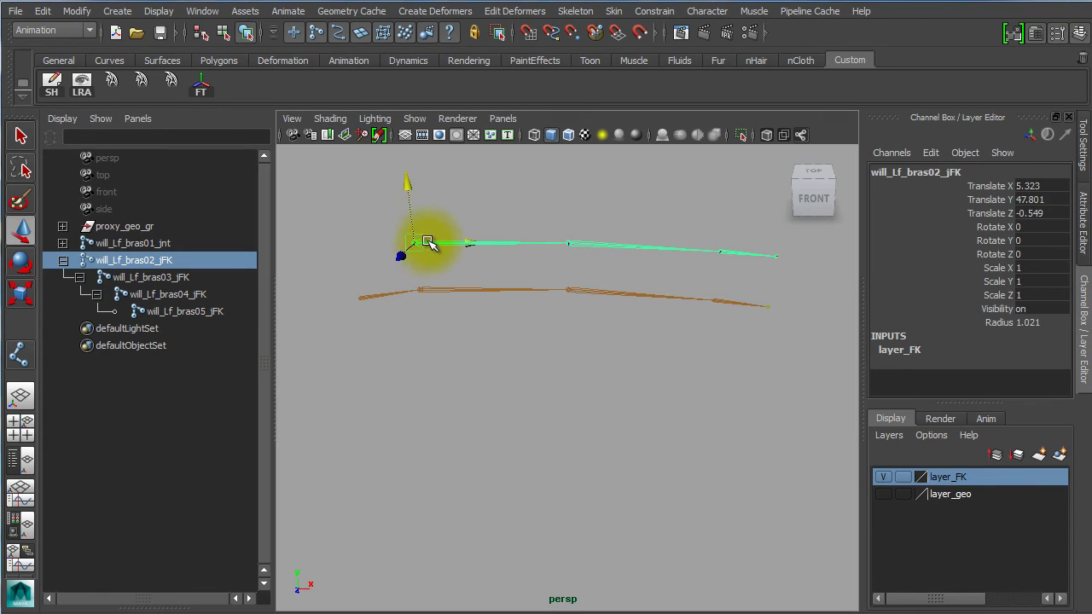
key(Down)
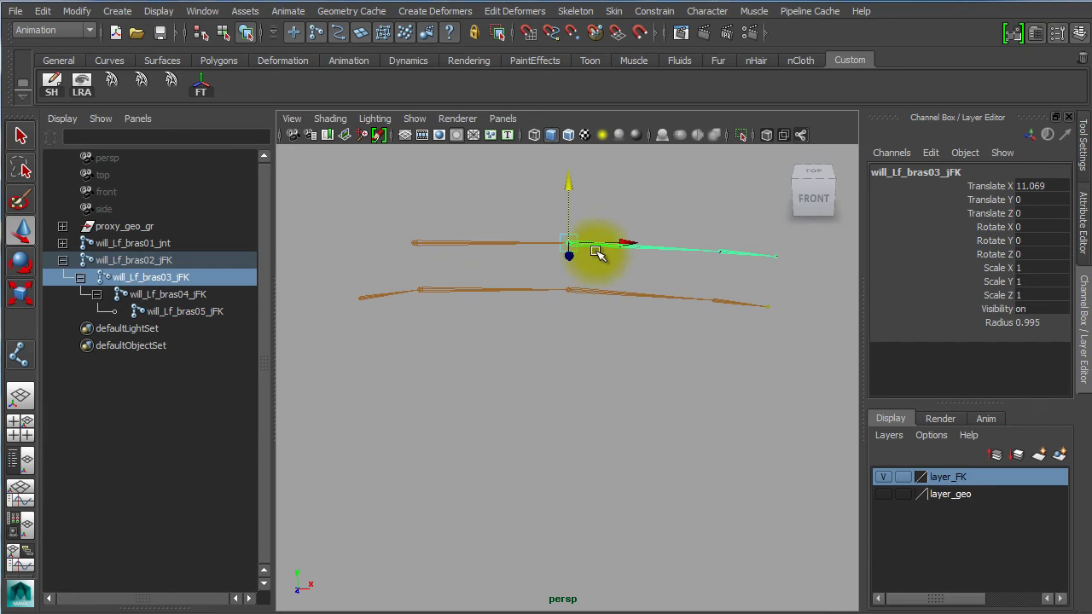
key(Down)
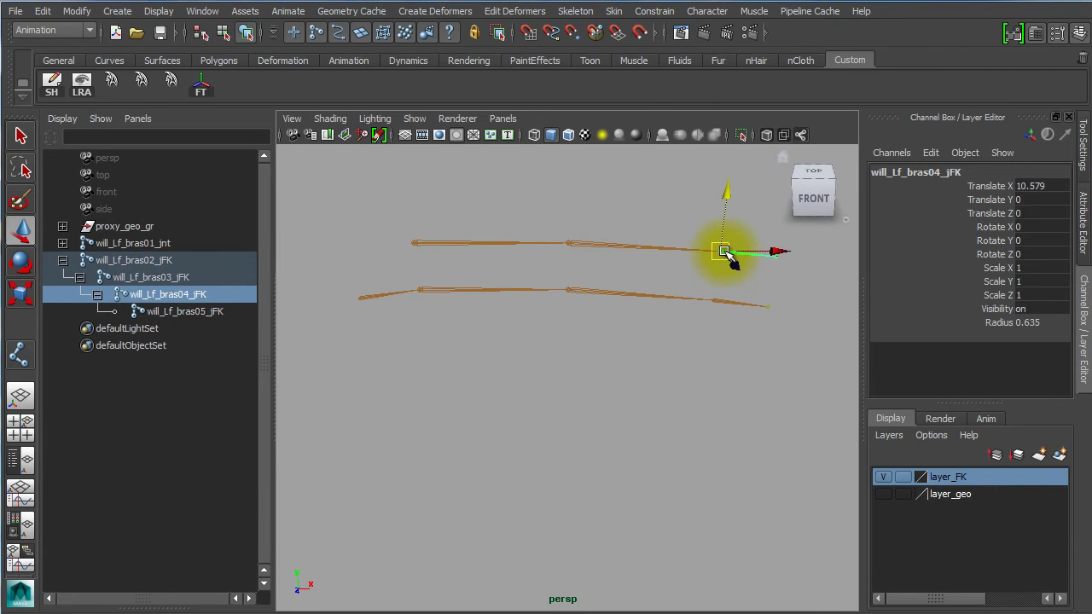
key(Down)
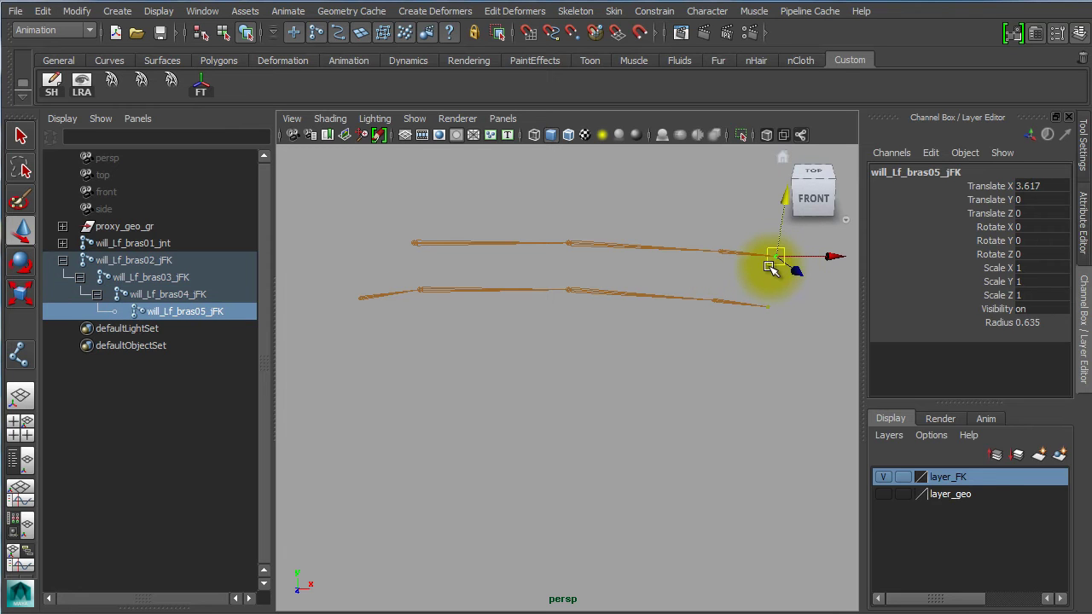
key(Delete)
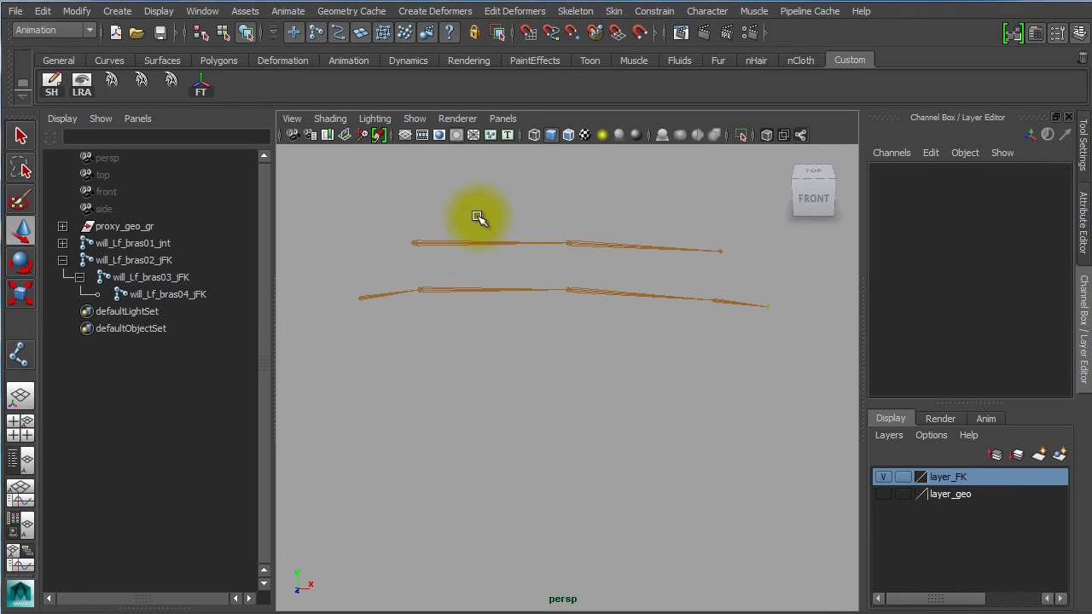
key(ctrl+z)
key(Up)
key(Up)
key(Up)
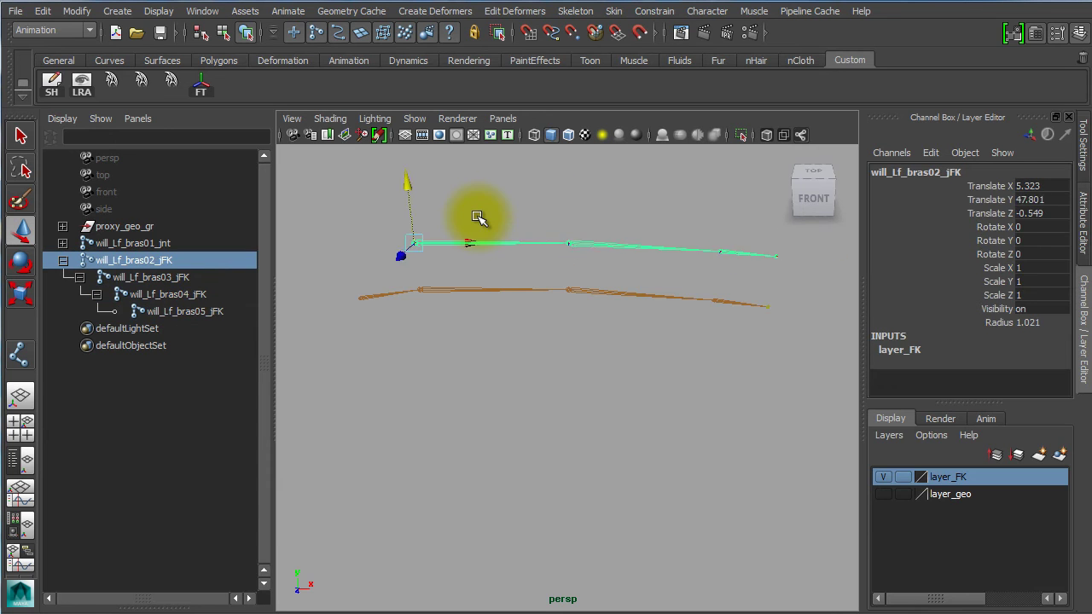
Step: Delete the FK chain's end joint will_Lf_bras05_jFK
click(202, 313)
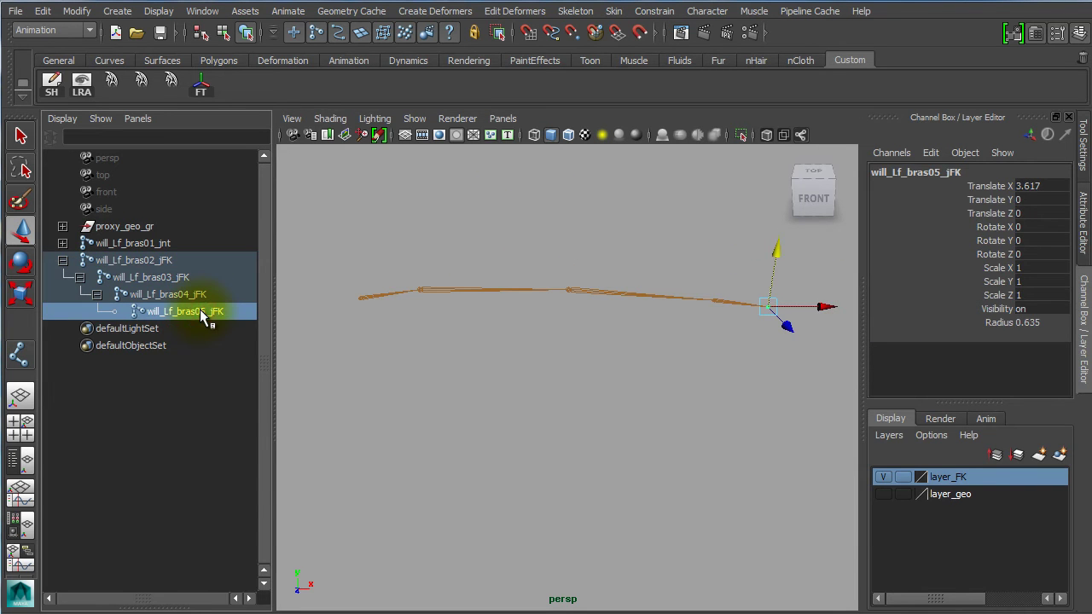
key(Delete)
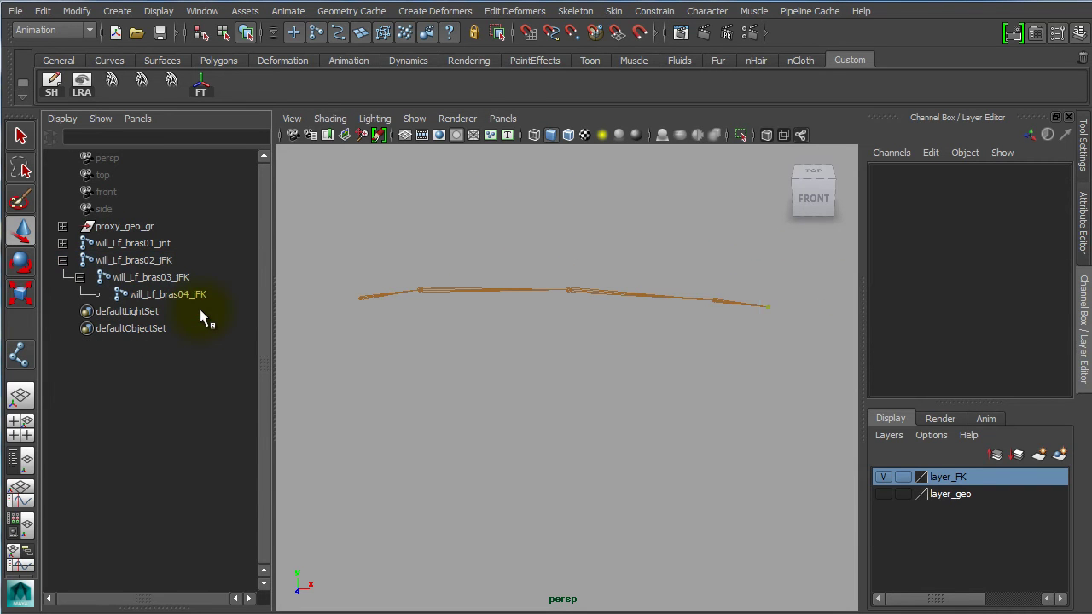
Step: Create a display layer from the will_Lf_bras01_jnt chain and name it layer_jnt
click(136, 244)
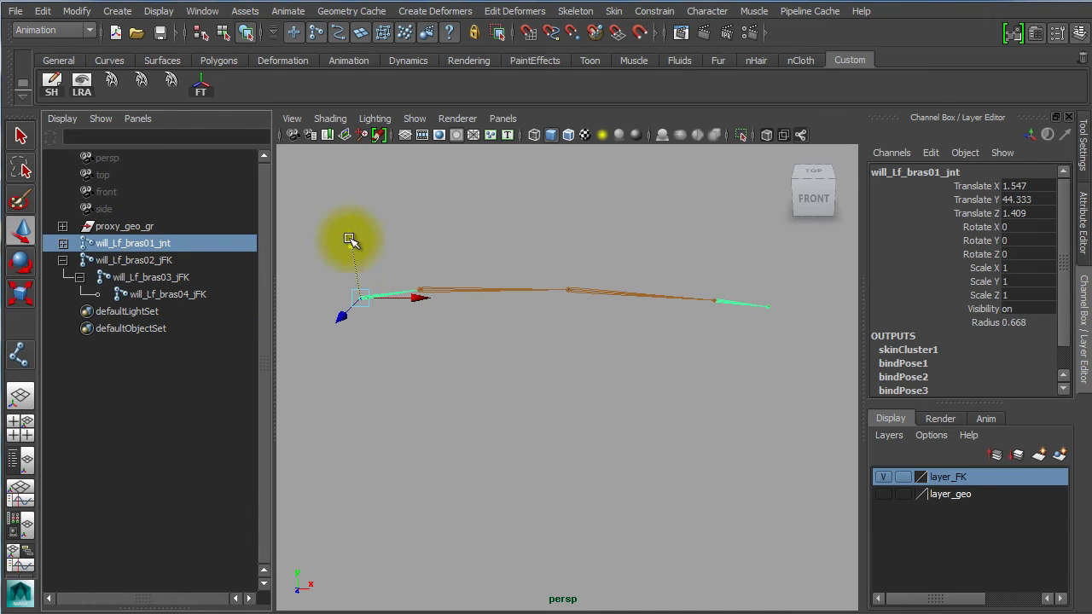
click(1061, 458)
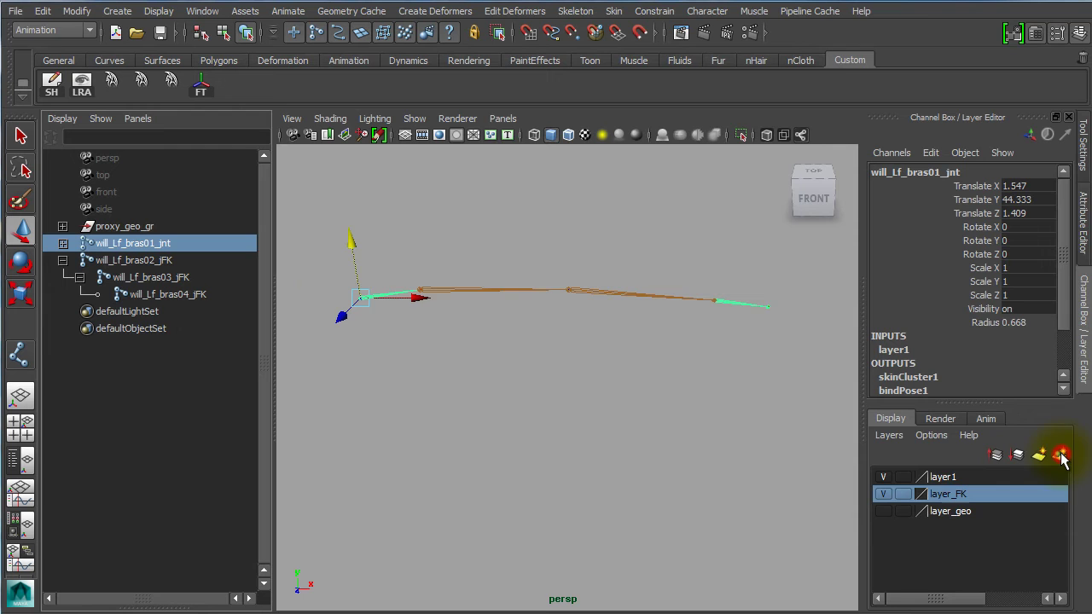
double_click(945, 477)
click(500, 283)
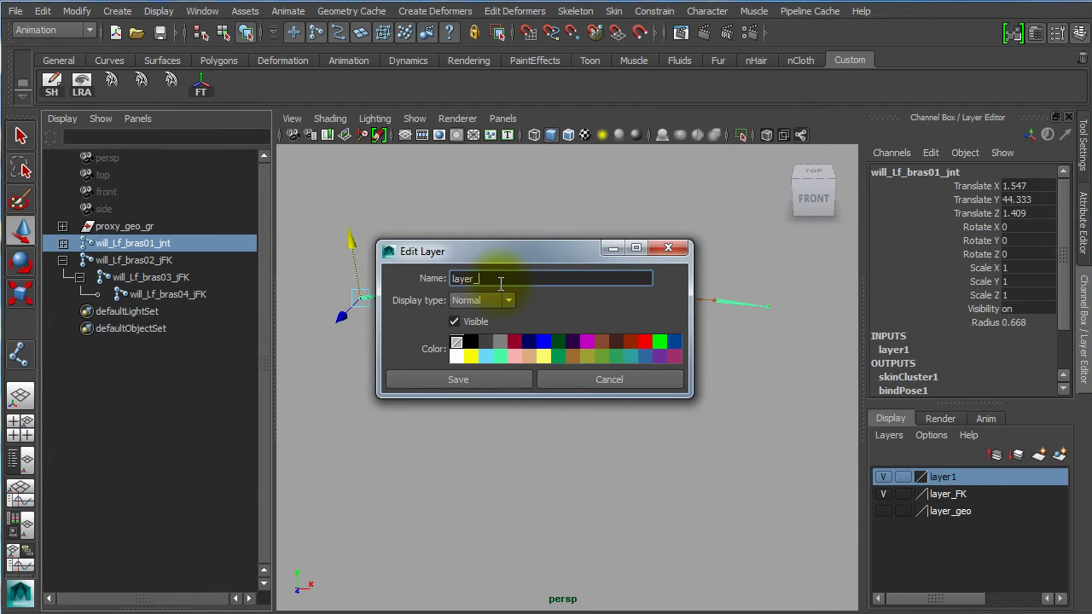
click(487, 378)
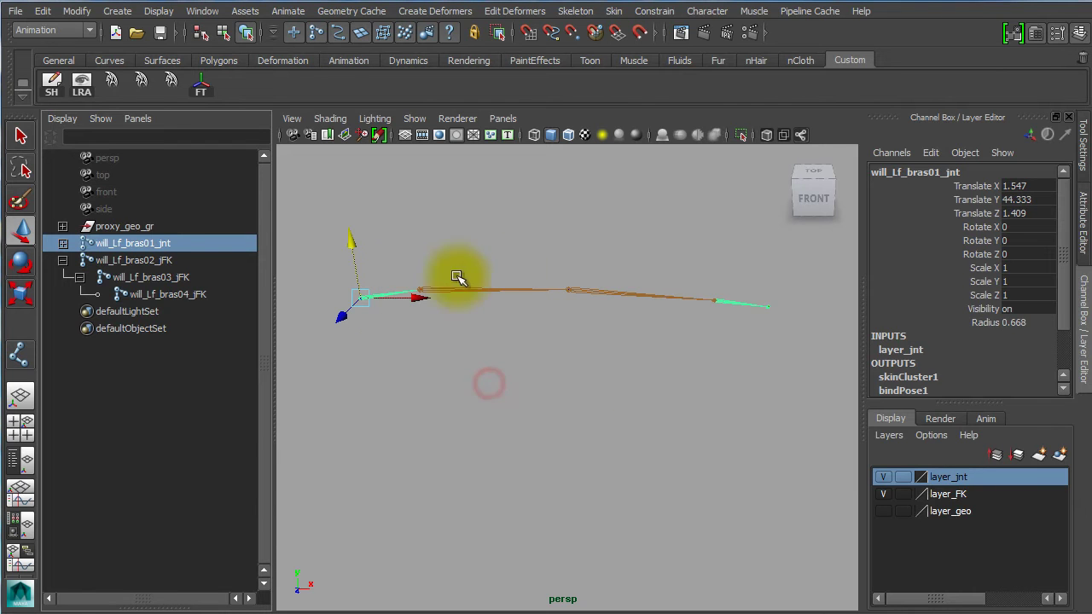
Step: Collapse the will_Lf_bras02_jFK hierarchy and duplicate the whole chain
click(62, 260)
click(136, 260)
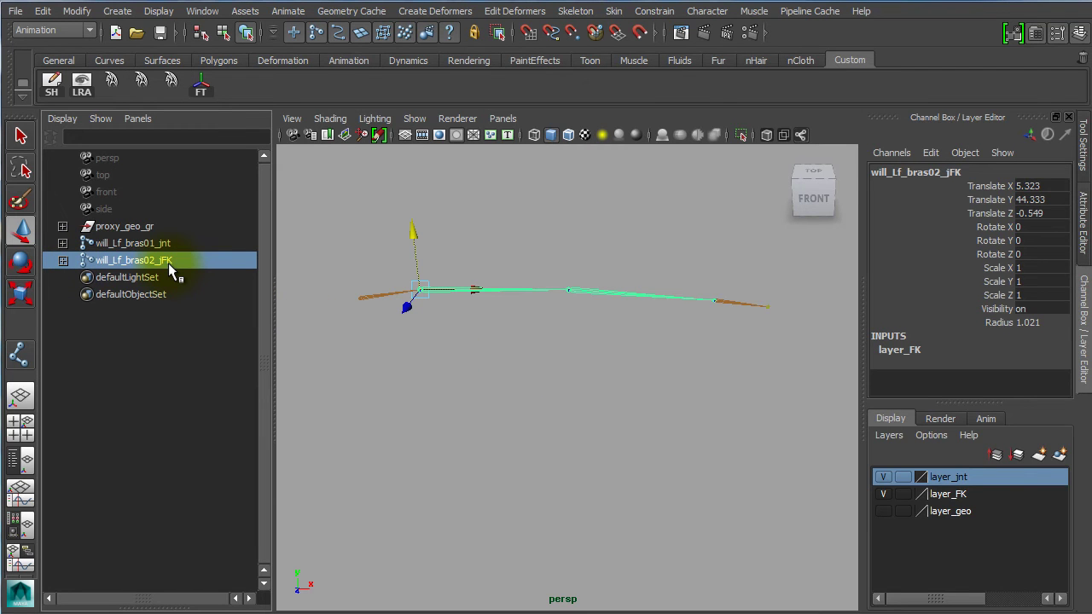
key(ctrl+d)
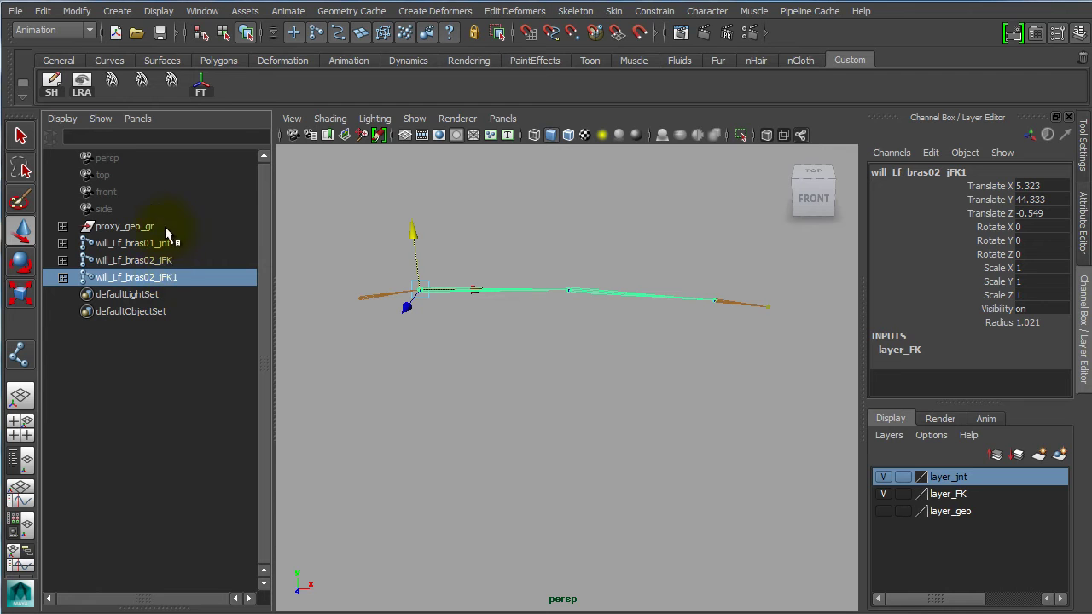
Step: Replace jFK with jIK throughout the duplicated hierarchy and rename its root joint to will_Lf_bras02_jIK
click(77, 11)
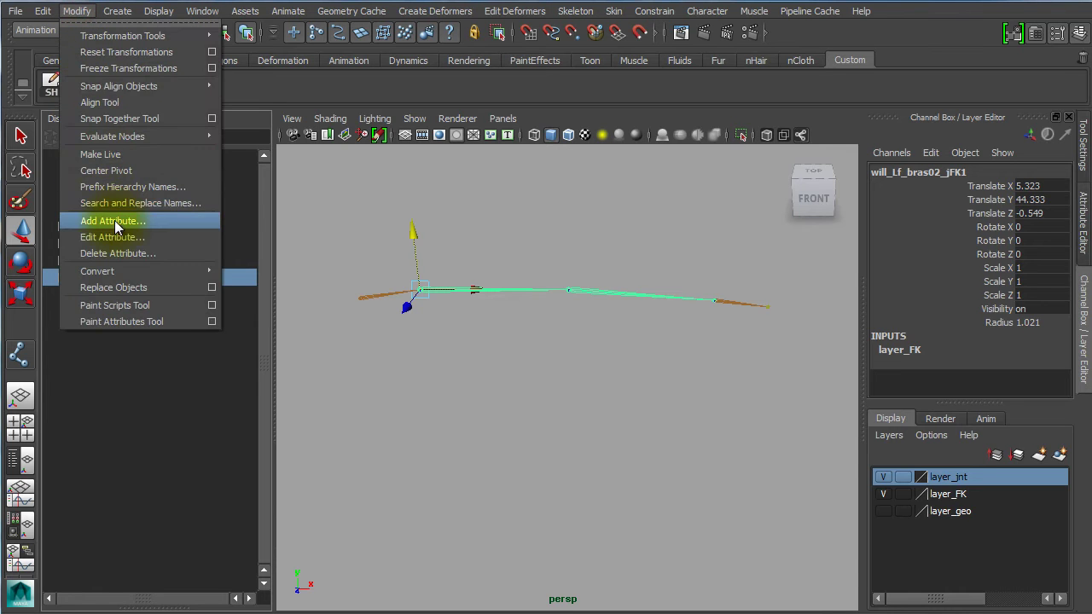
click(178, 203)
double_click(459, 158)
key(ctrl+c)
drag(457, 142, 407, 147)
key(ctrl+v)
double_click(453, 161)
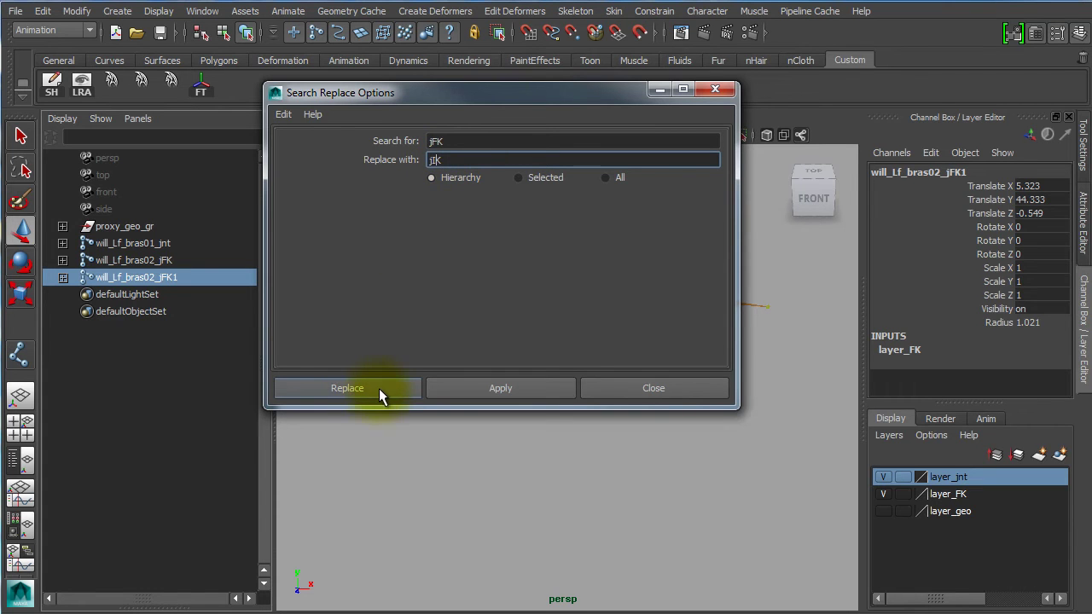
double_click(187, 278)
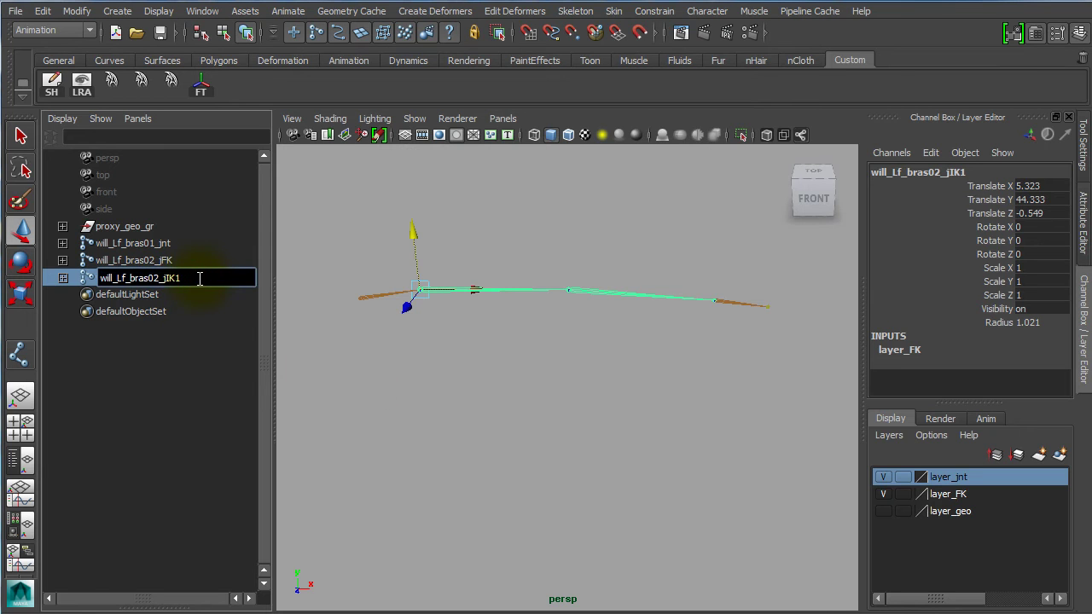
key(Return)
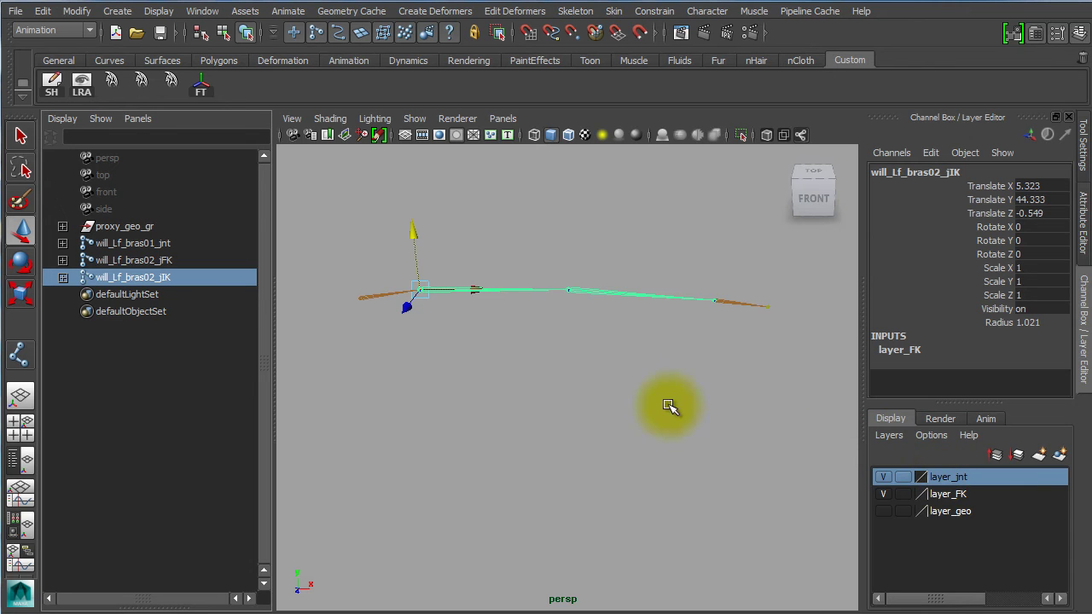
Step: Create a display layer from the selected will_Lf_bras02_jIK chain and name it layer_IK
click(1057, 455)
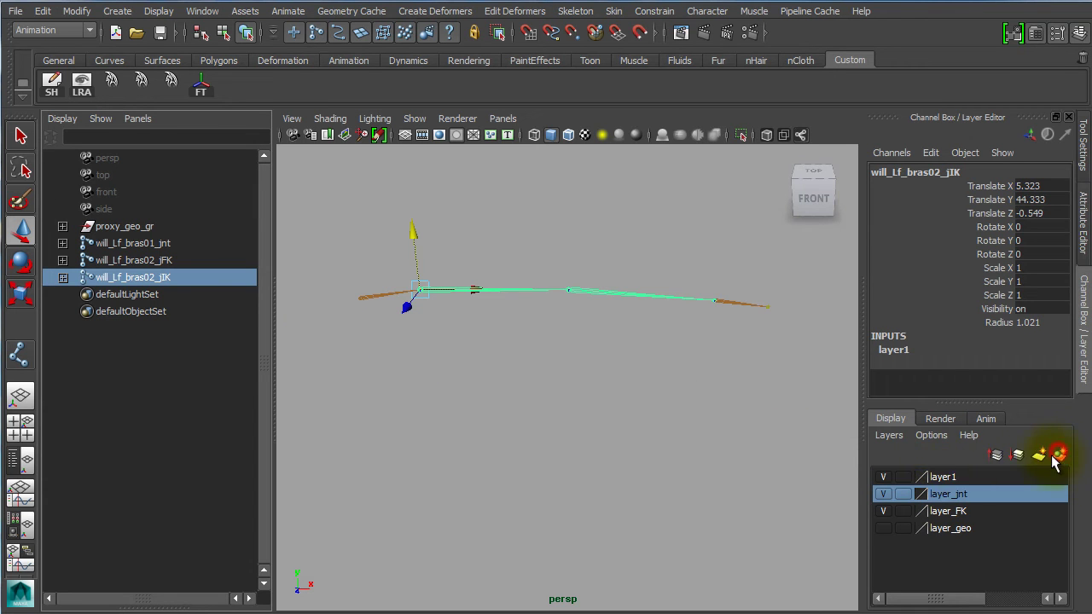
double_click(943, 477)
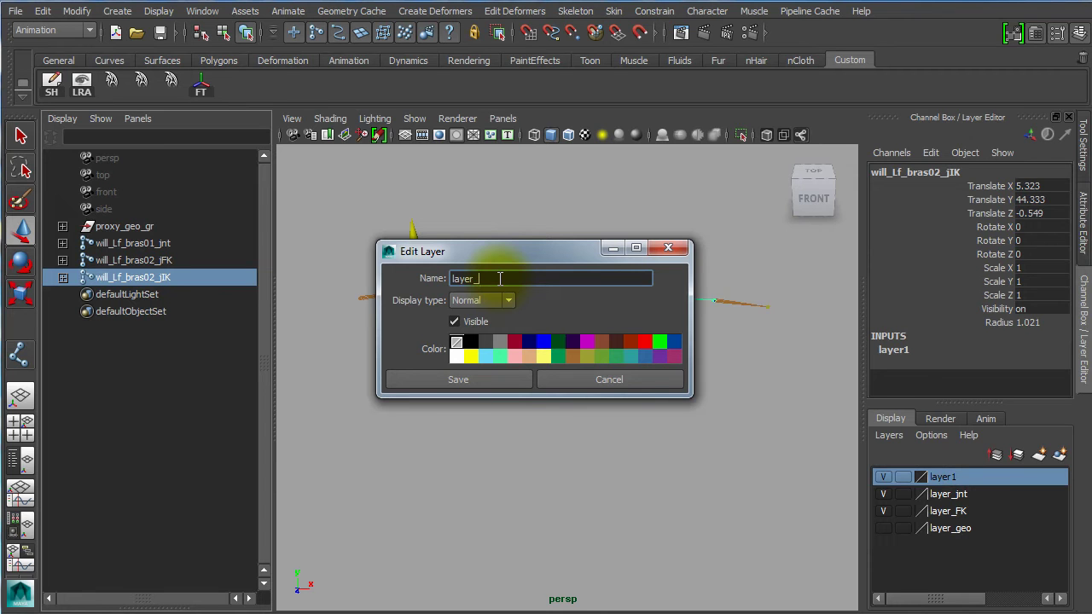
click(489, 375)
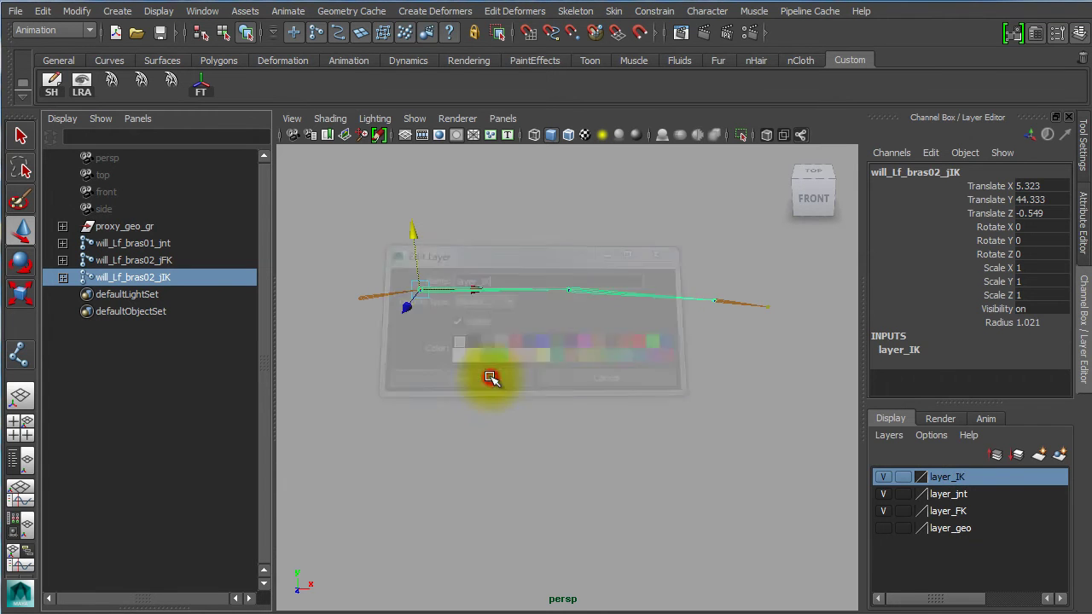
Step: Check the will_Lf_bras02_jIK hierarchy and open the Hypergraph Hierarchy to view all joint chains
click(63, 278)
click(63, 277)
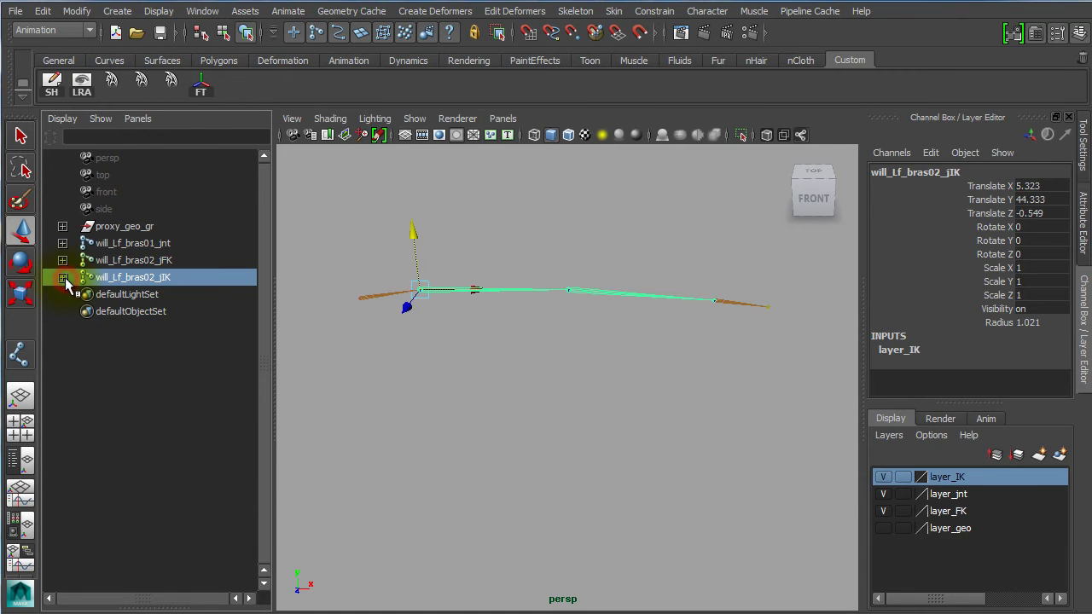
shift+click(63, 277)
click(63, 278)
click(158, 11)
mouse_move(214, 12)
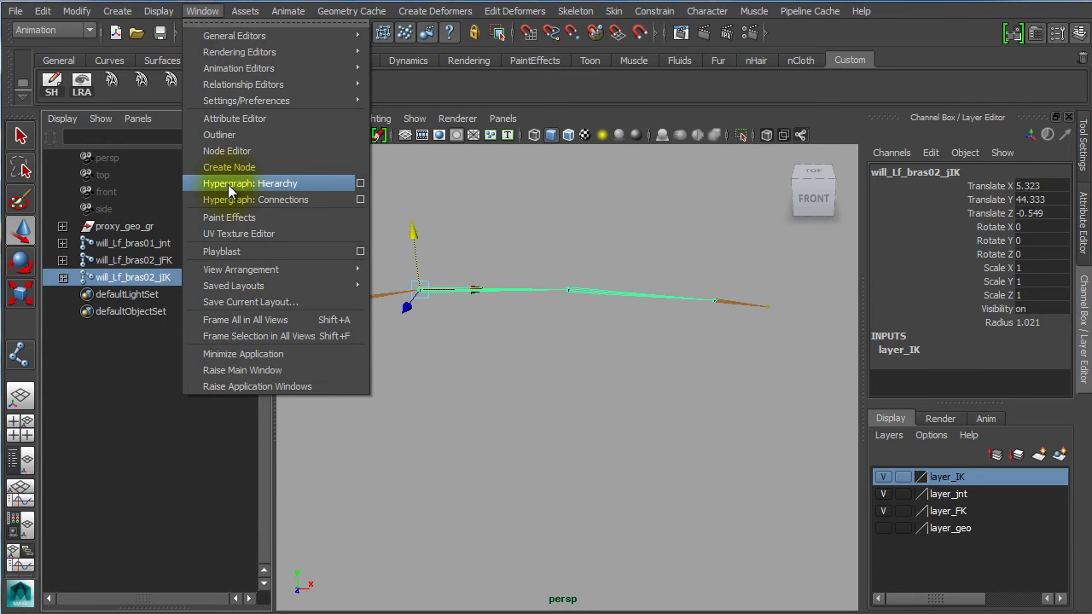
click(261, 183)
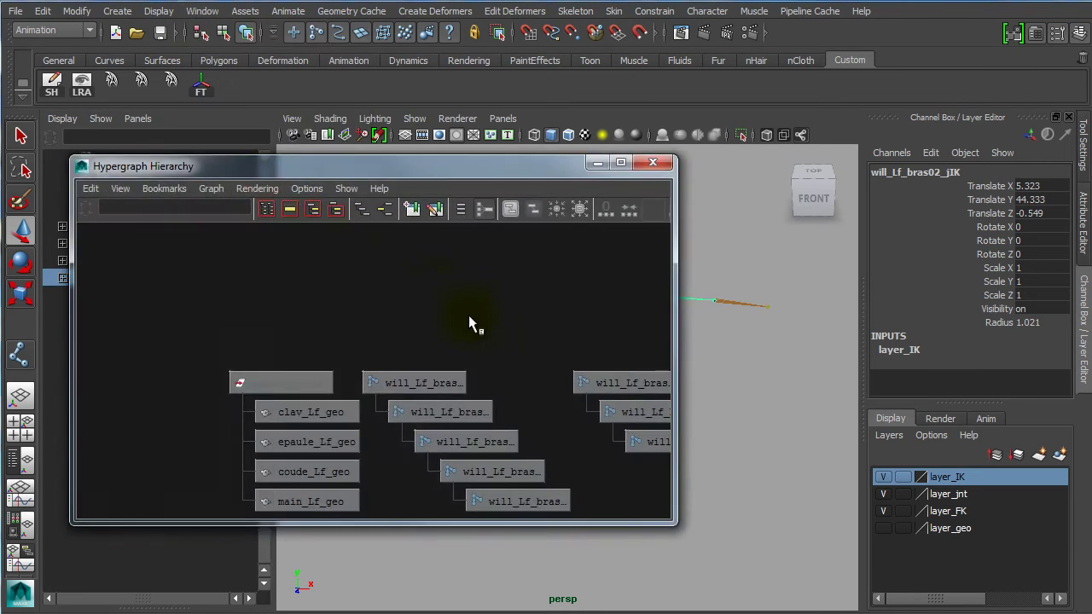
Step: Enlarge the Hypergraph Hierarchy window and select the proxy_geo_gr group to inspect its geometry hierarchy
drag(385, 160, 350, 38)
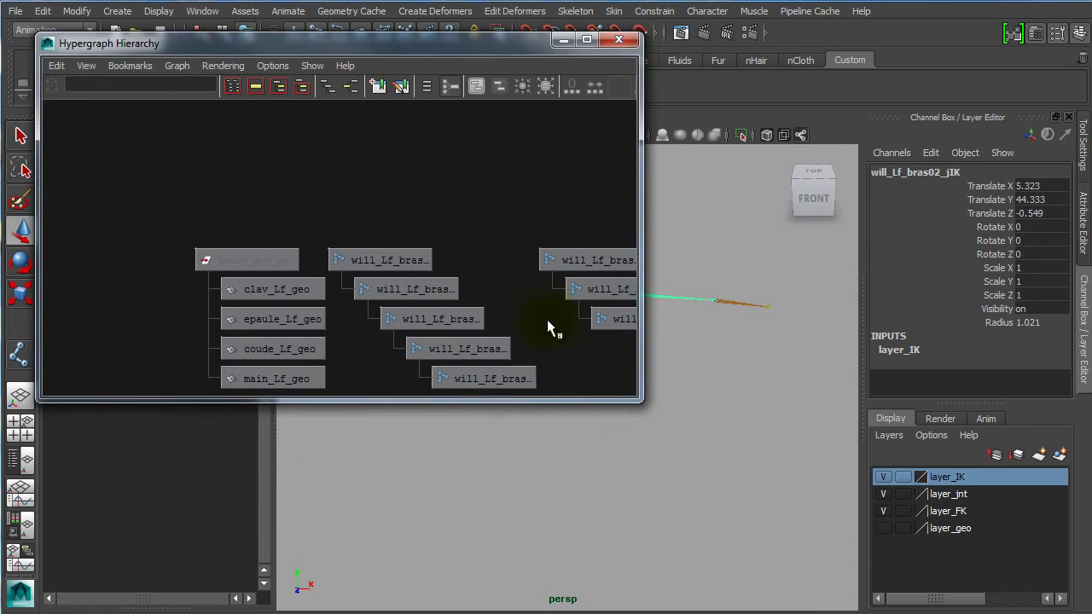
drag(633, 392, 892, 607)
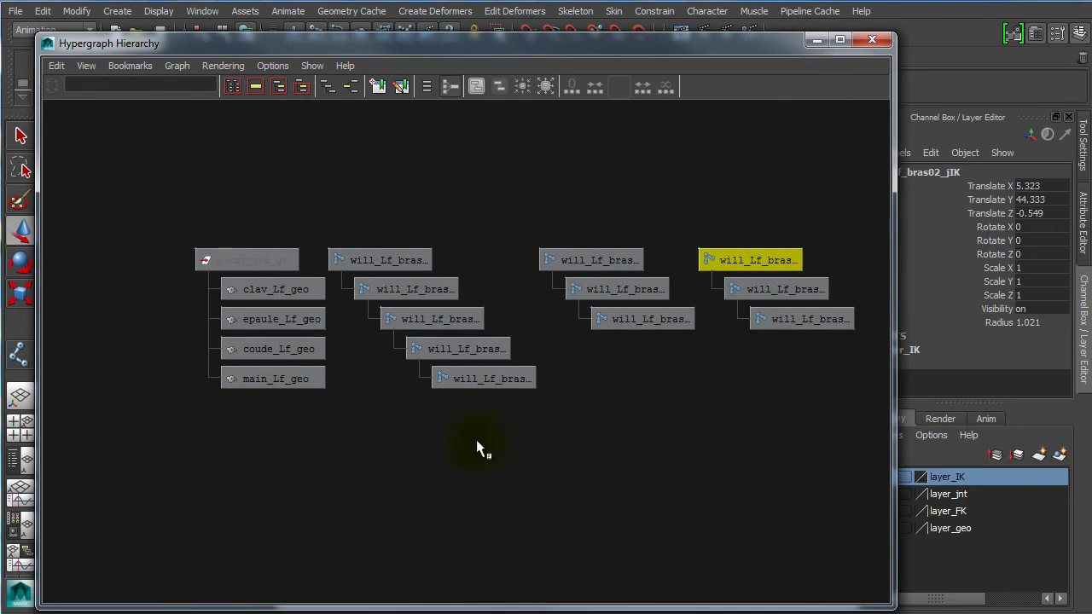
alt+right_drag(294, 405, 529, 408)
alt+middle_drag(451, 409, 753, 409)
alt+right_drag(477, 393, 624, 388)
click(324, 178)
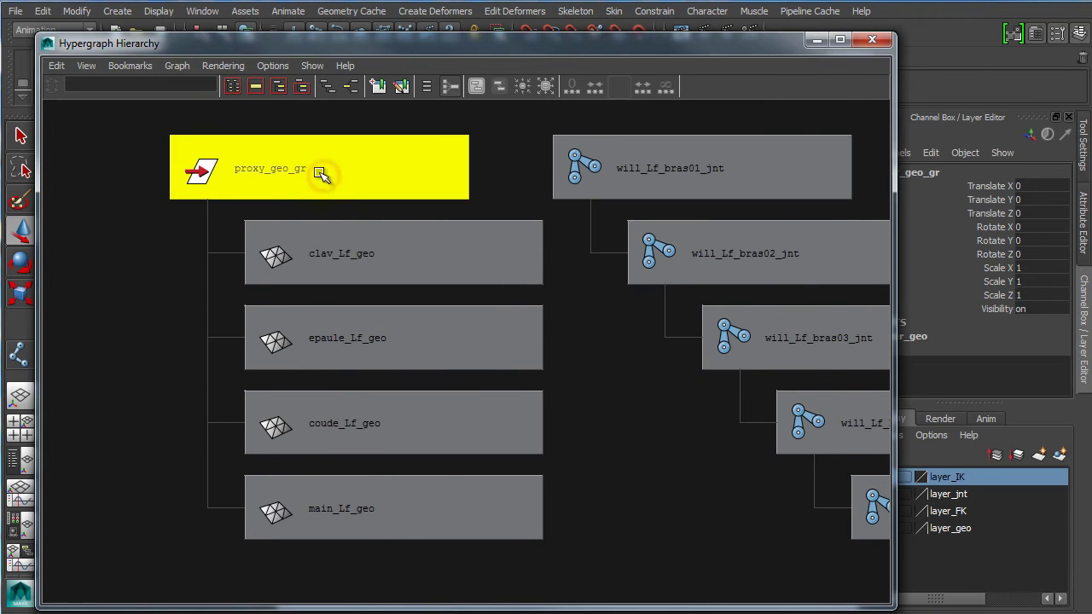
Step: Narrow the Hypergraph Hierarchy window and place it clear of the Outliner's node names
drag(206, 44, 411, 44)
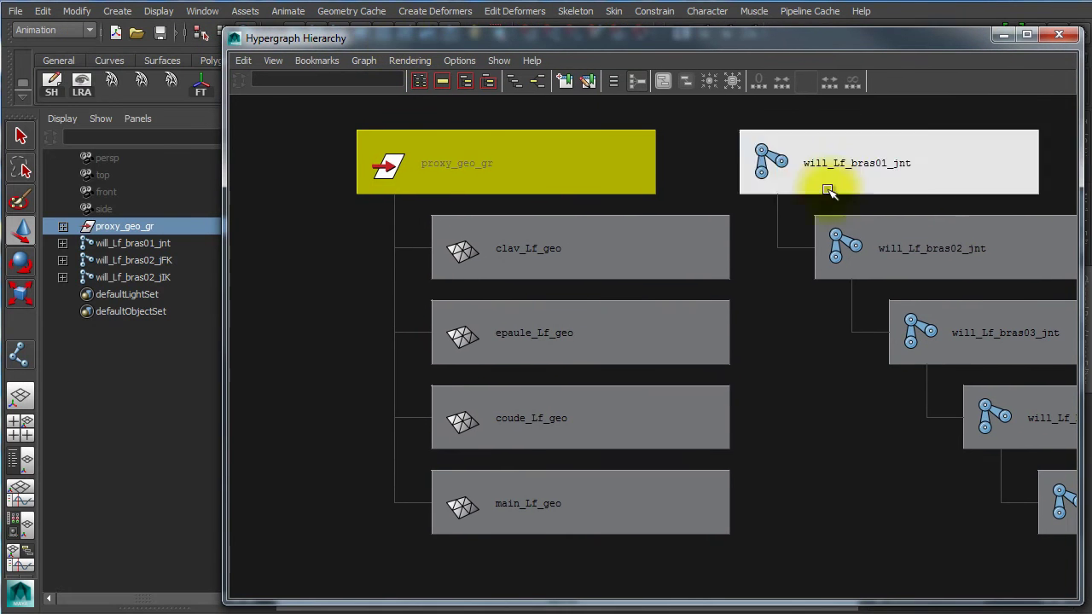
drag(1078, 276, 1053, 277)
drag(579, 41, 543, 40)
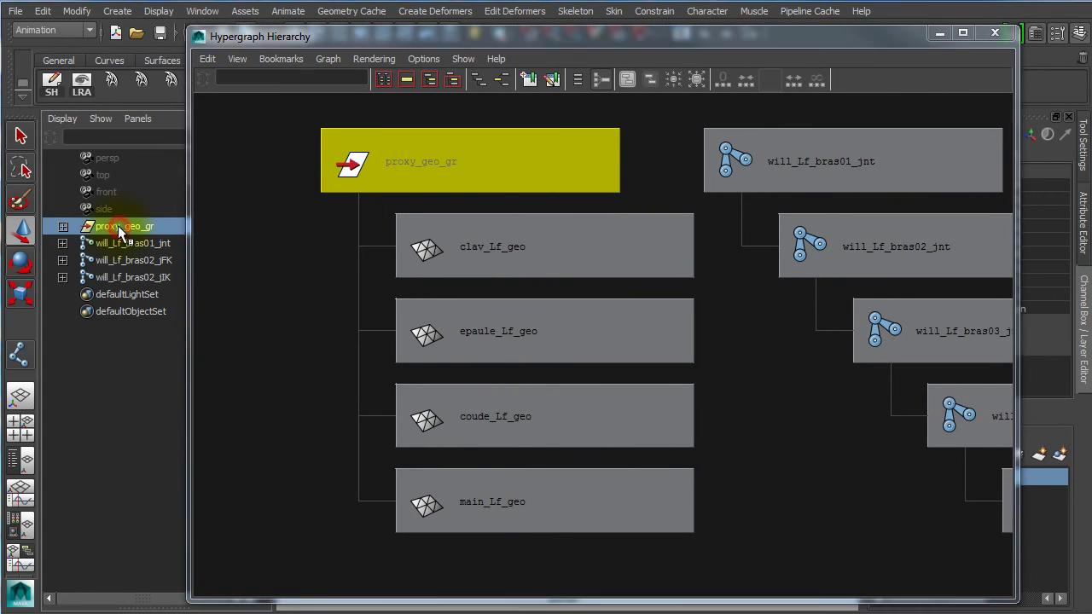
Step: Select will_Lf_bras01_jnt in the Hypergraph to examine the jnt chain, and move the window off the joints in the viewport
alt+middle_drag(758, 451, 375, 439)
alt+right_drag(518, 443, 402, 435)
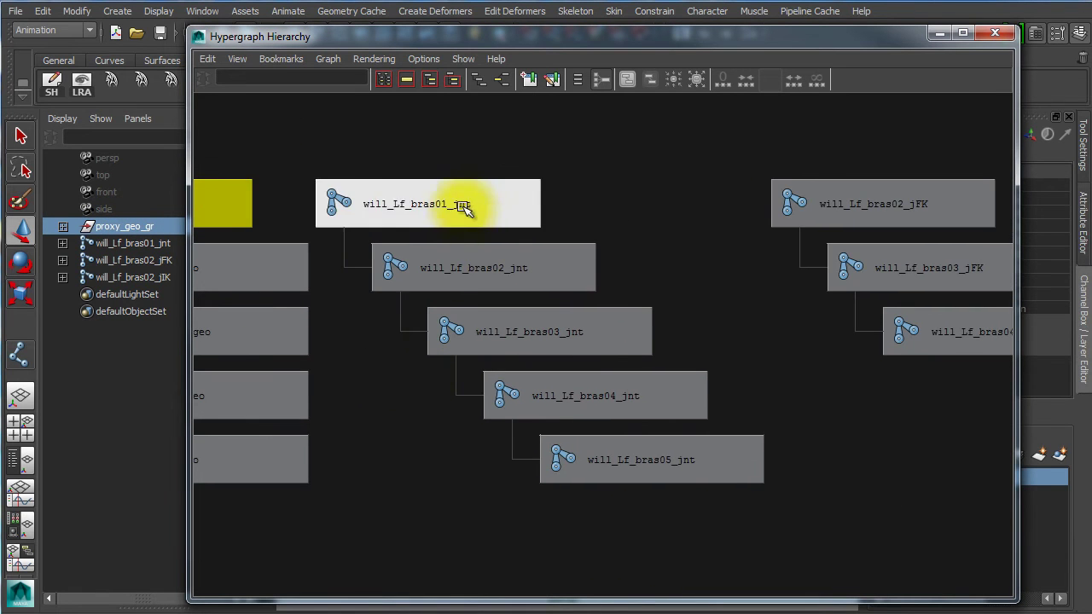
click(463, 209)
alt+right_drag(376, 330, 488, 344)
alt+middle_drag(488, 345, 512, 370)
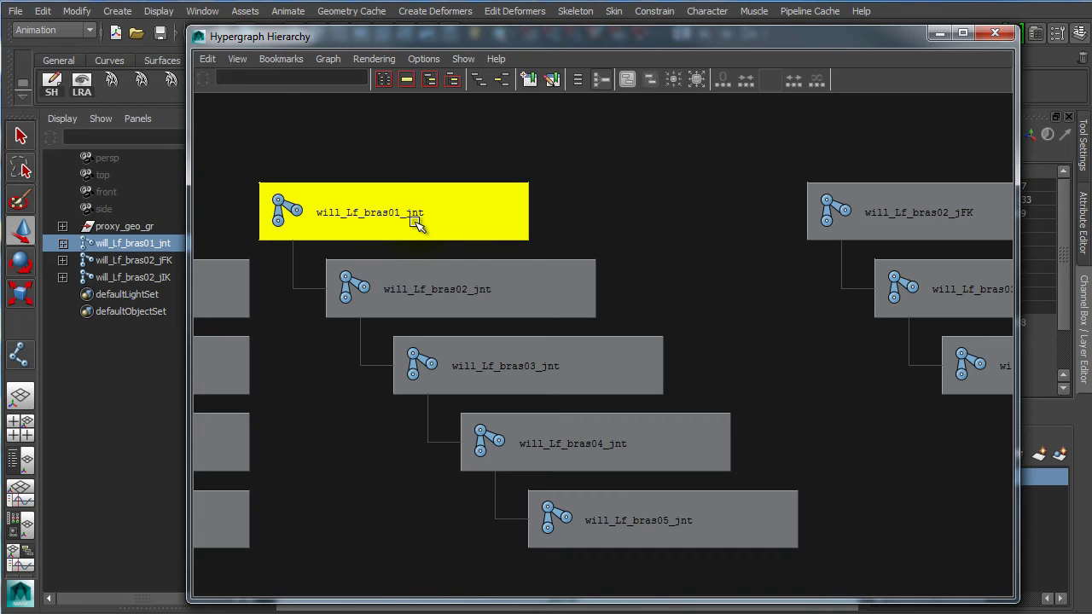
middle_drag(380, 184, 411, 27)
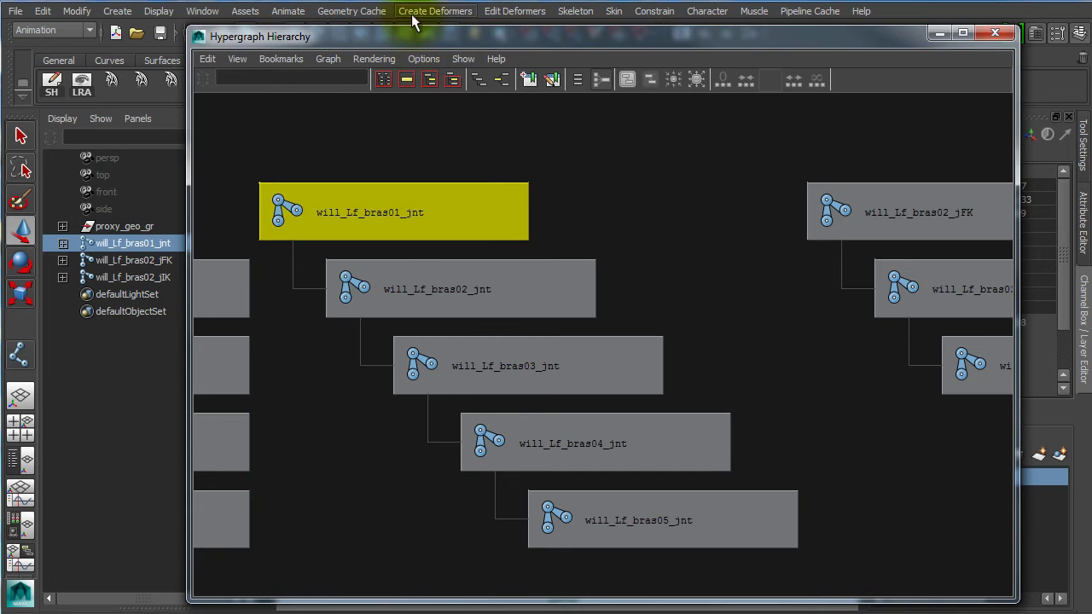
drag(426, 36, 480, 361)
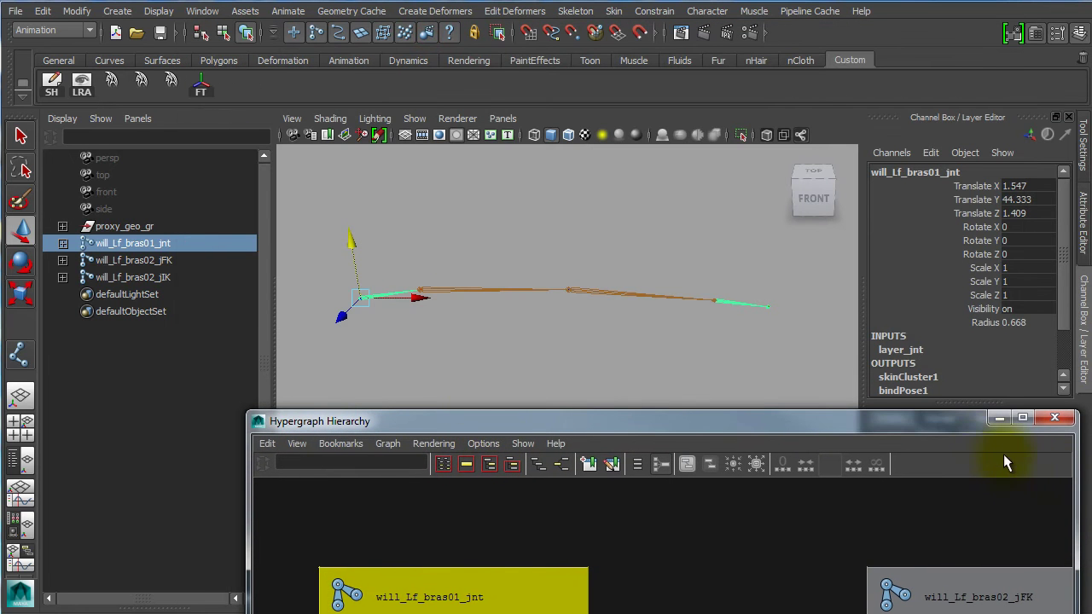
Step: Uncover the layer list and show layer_geo to view the arm geometry over the joints, hiding it again when finished
drag(971, 415, 660, 408)
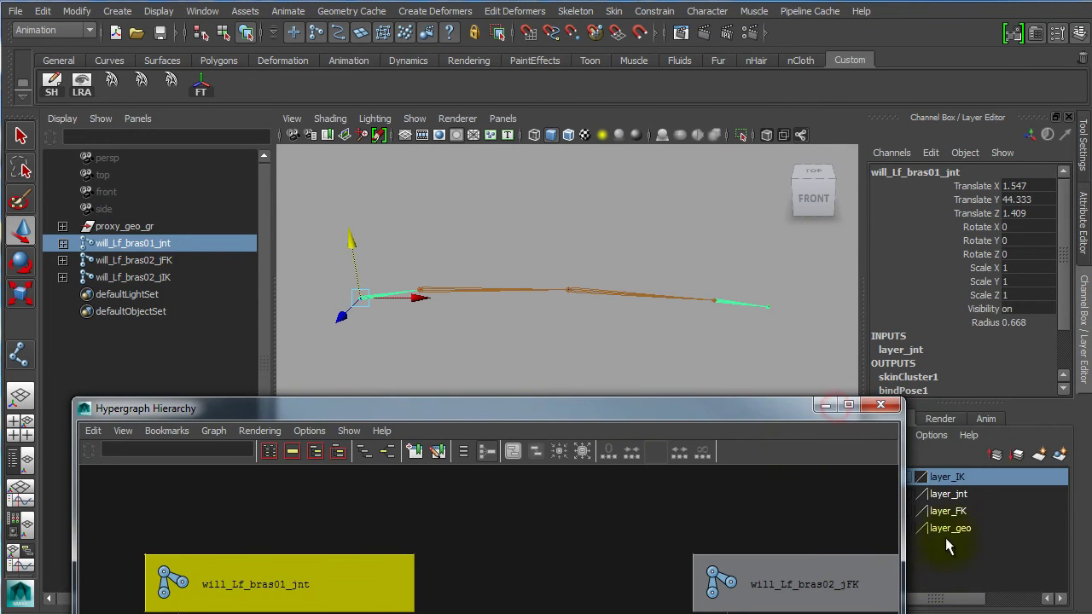
drag(787, 412, 719, 409)
click(884, 528)
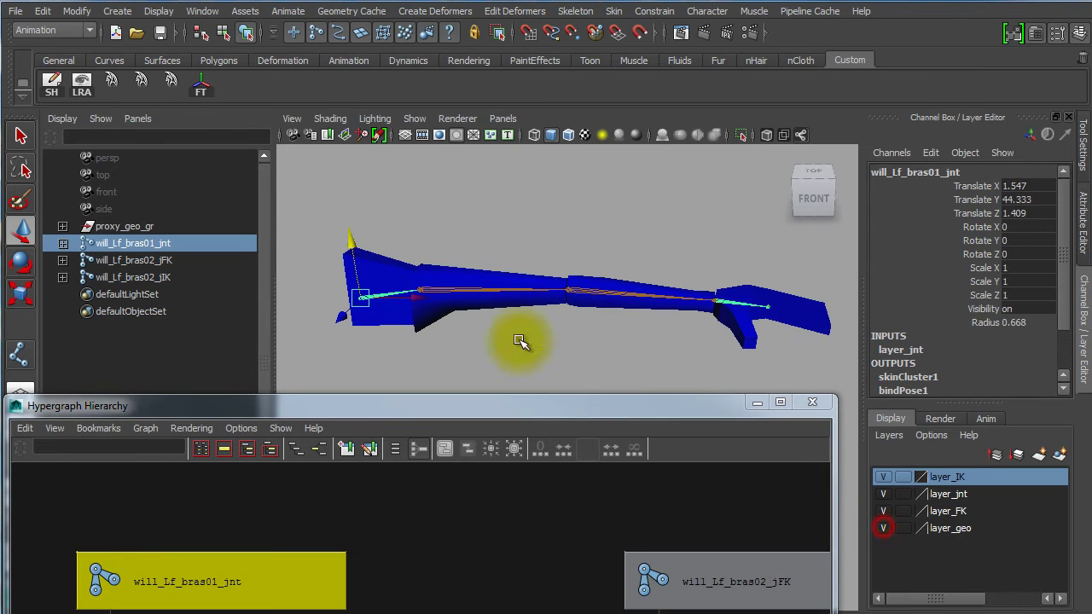
click(465, 276)
click(304, 559)
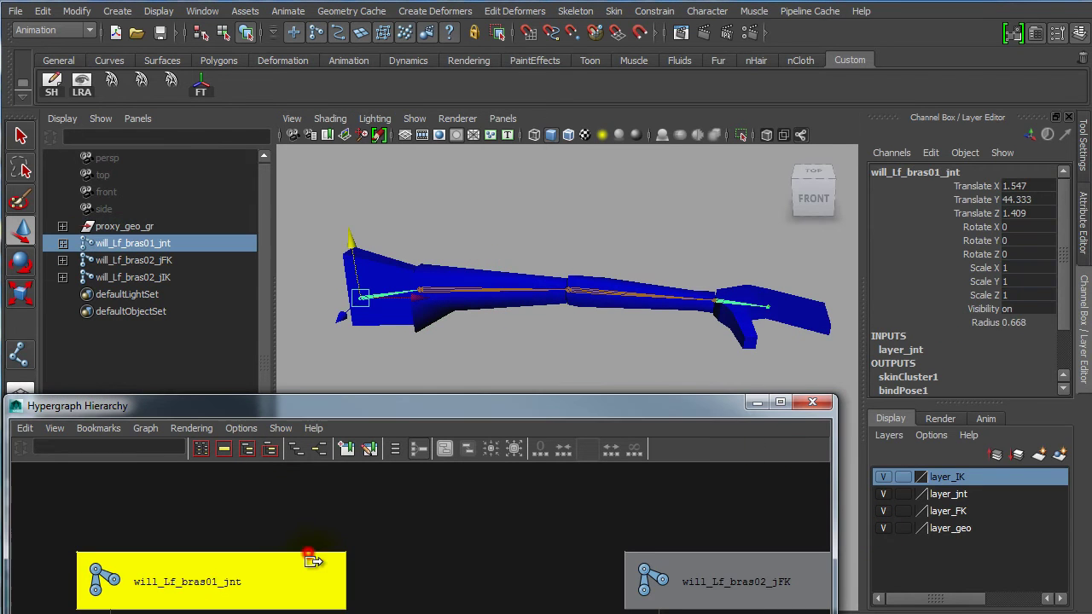
click(887, 527)
Step: Examine the will_Lf_bras jnt, jFK and jIK joint chains in the Hypergraph Hierarchy
drag(592, 409, 698, 36)
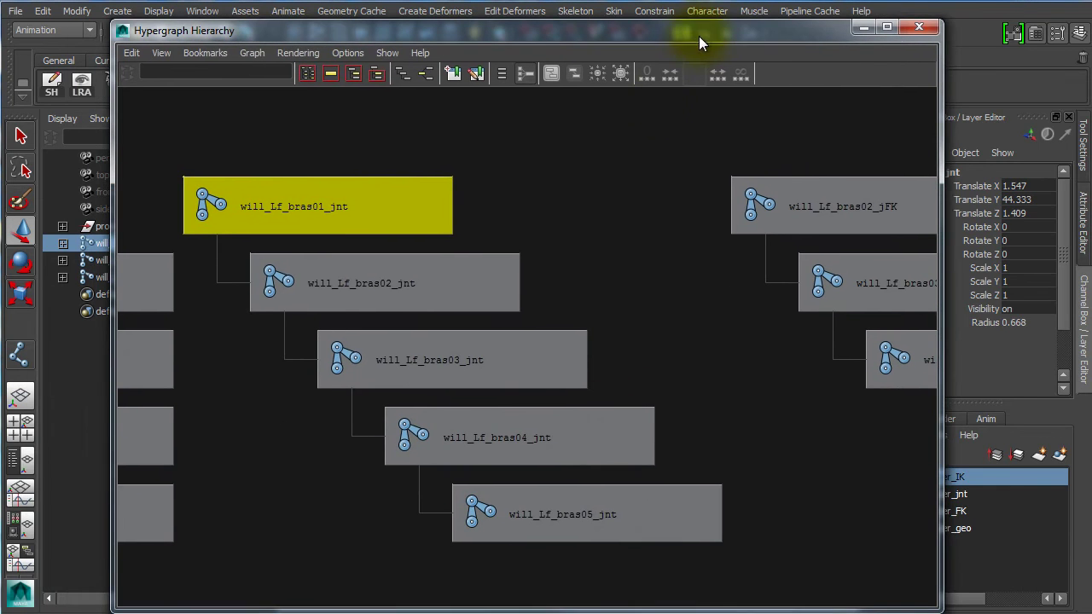
click(421, 286)
alt+middle_drag(564, 291, 182, 273)
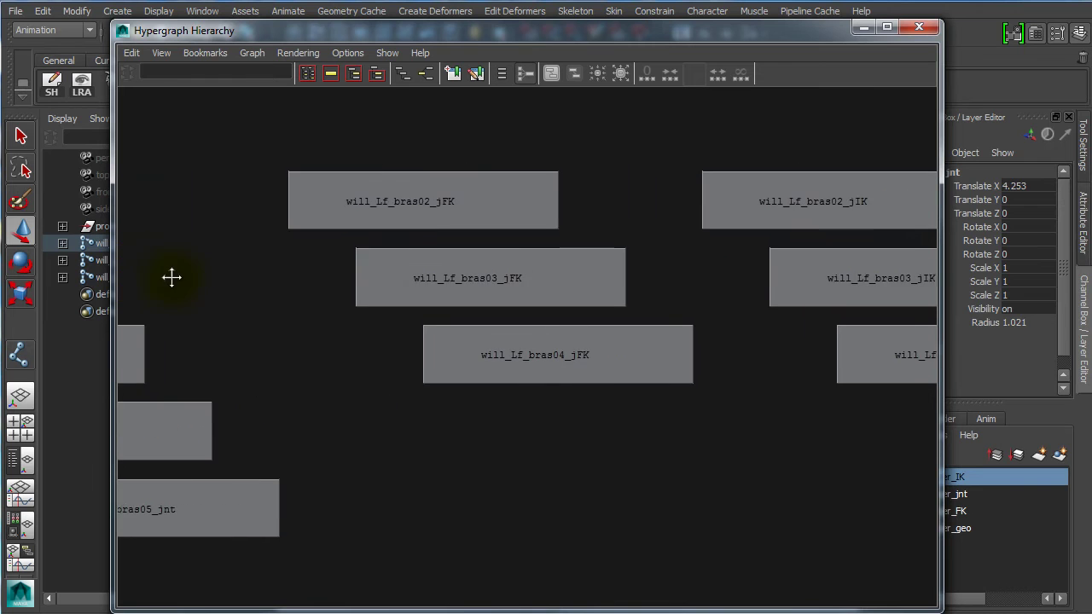
alt+right_drag(299, 312, 367, 312)
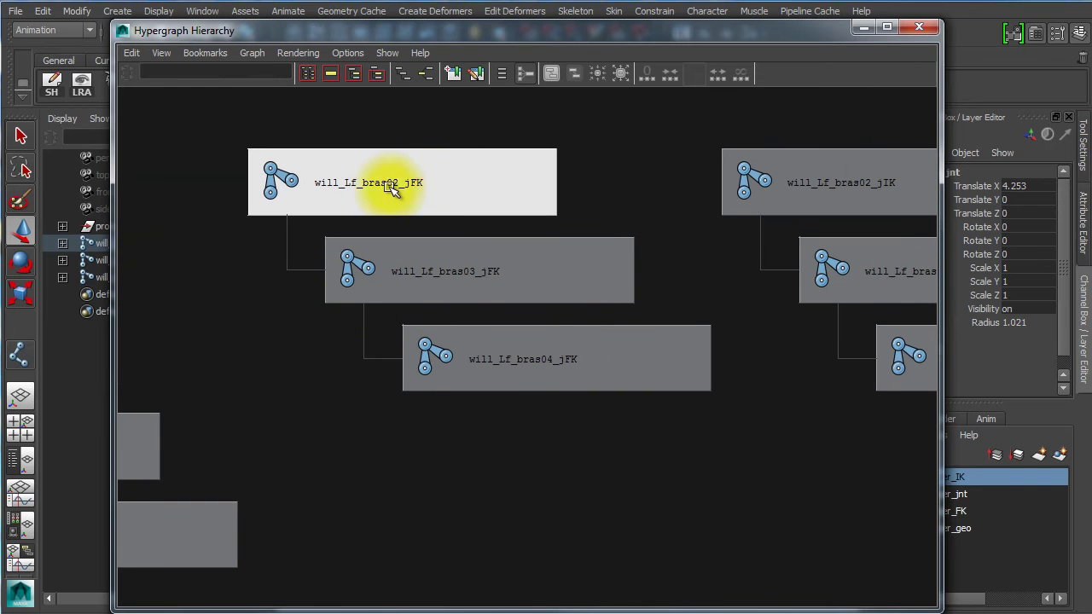
alt+middle_drag(412, 183, 394, 236)
alt+right_drag(332, 229, 409, 228)
alt+middle_drag(683, 232, 402, 232)
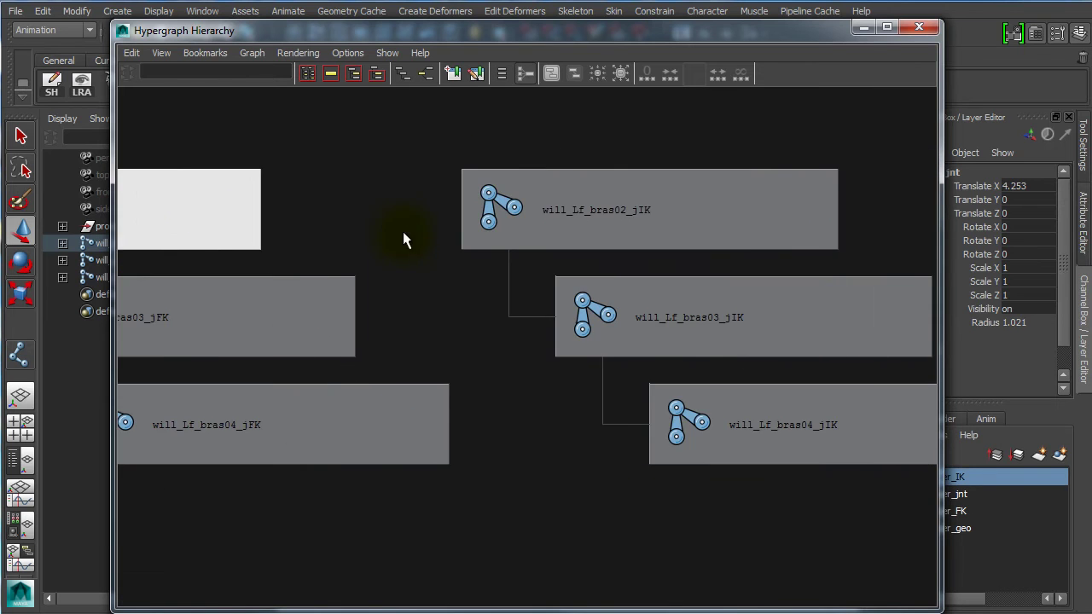
alt+right_drag(388, 230, 288, 227)
alt+middle_drag(288, 227, 418, 227)
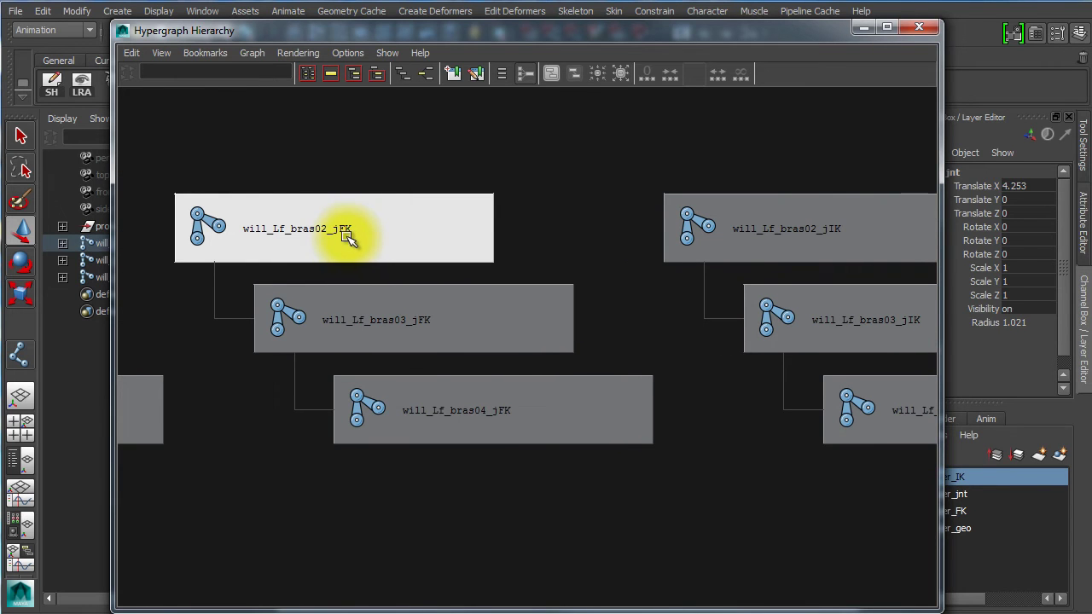
Step: Highlight the three jIK joints and compare their chain with the jFK and jnt chains
drag(424, 450, 446, 493)
click(770, 526)
alt+middle_drag(785, 475, 513, 469)
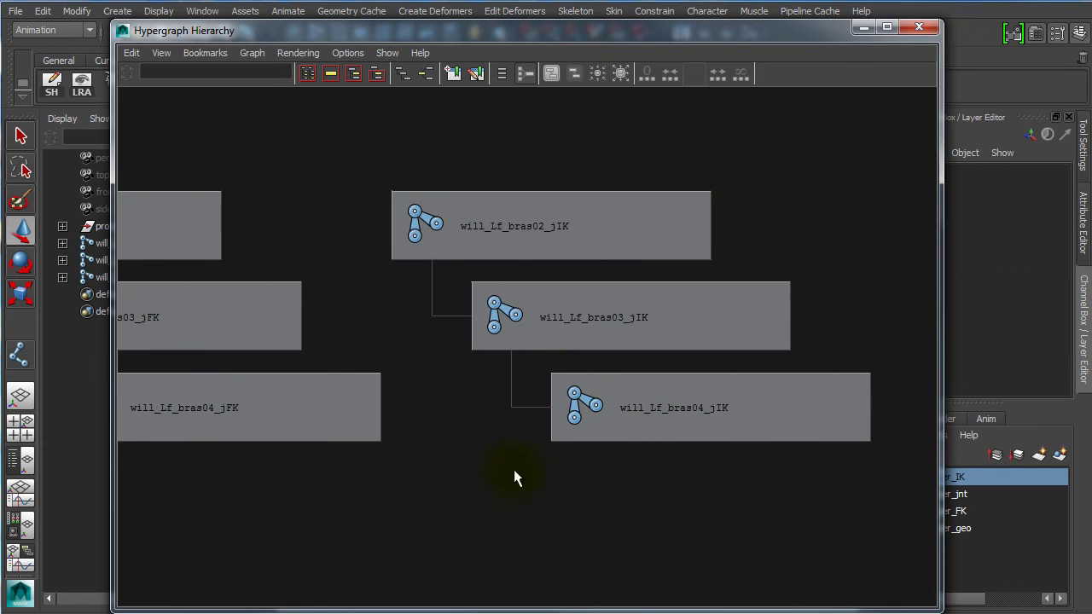
drag(567, 151, 743, 527)
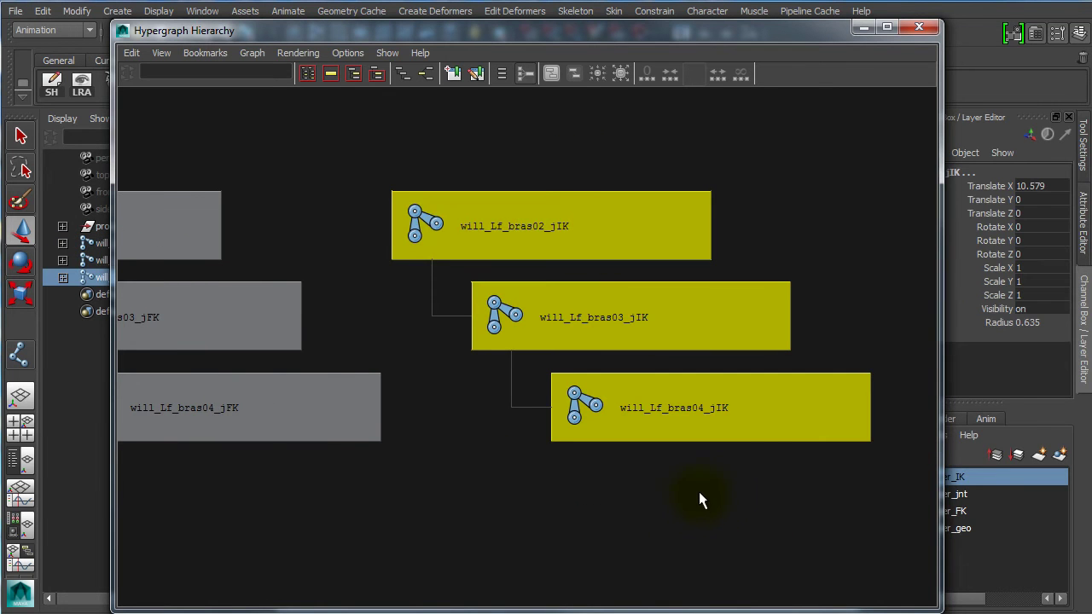
alt+right_drag(726, 496, 458, 453)
alt+middle_drag(458, 453, 713, 427)
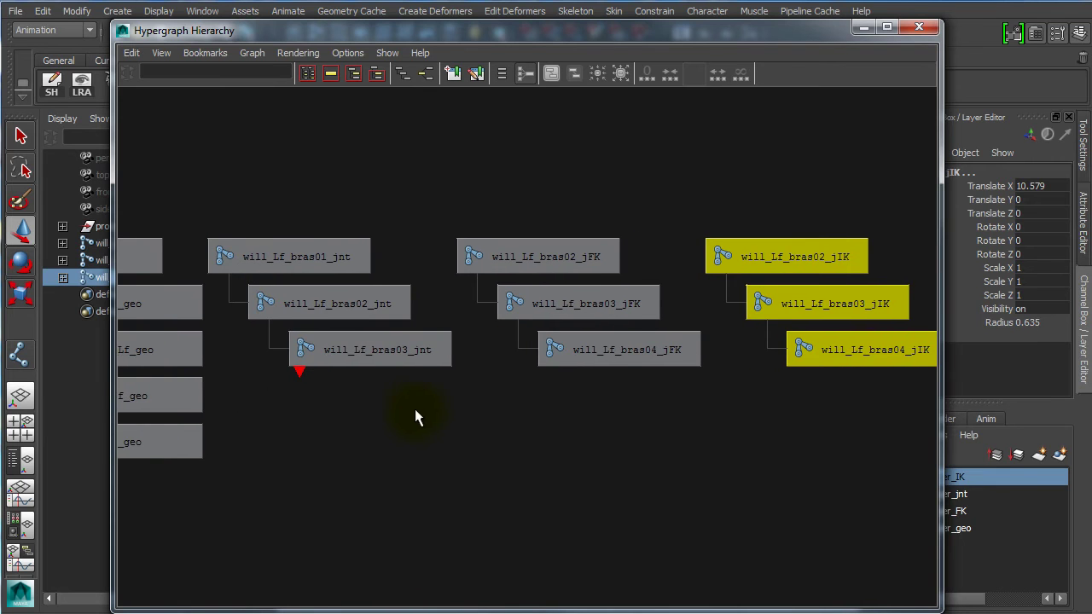
alt+middle_drag(412, 415, 522, 418)
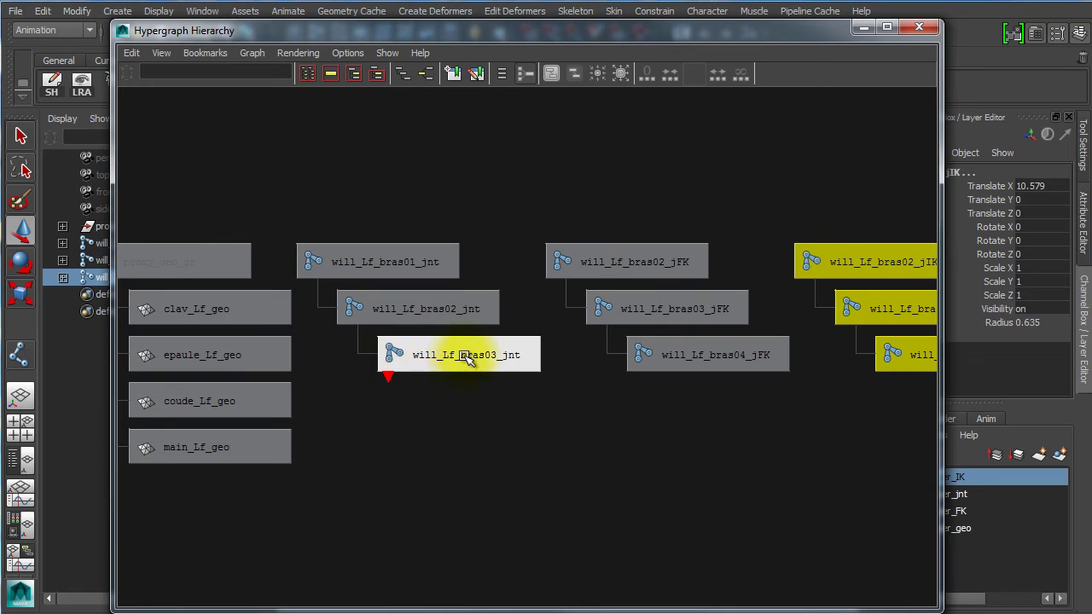
Step: Expand the collapsed branches under will_Lf_bras03_jnt and will_Lf_bras04_jnt in the hierarchy graph
click(524, 419)
alt+right_drag(477, 410, 603, 429)
alt+middle_drag(602, 429, 492, 431)
click(309, 362)
right_click(306, 367)
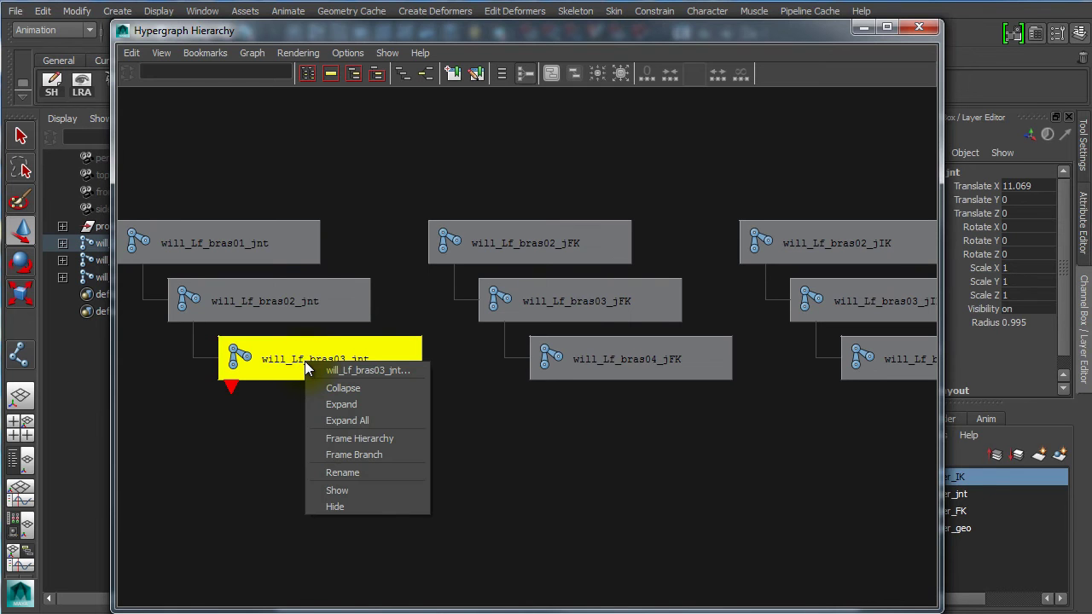
click(345, 404)
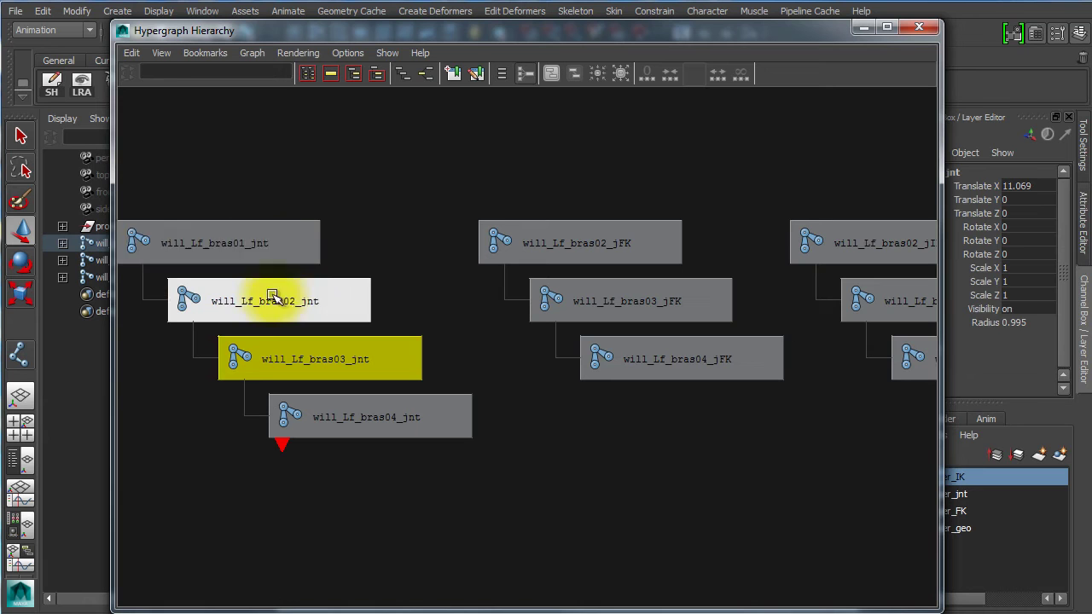
right_click(325, 421)
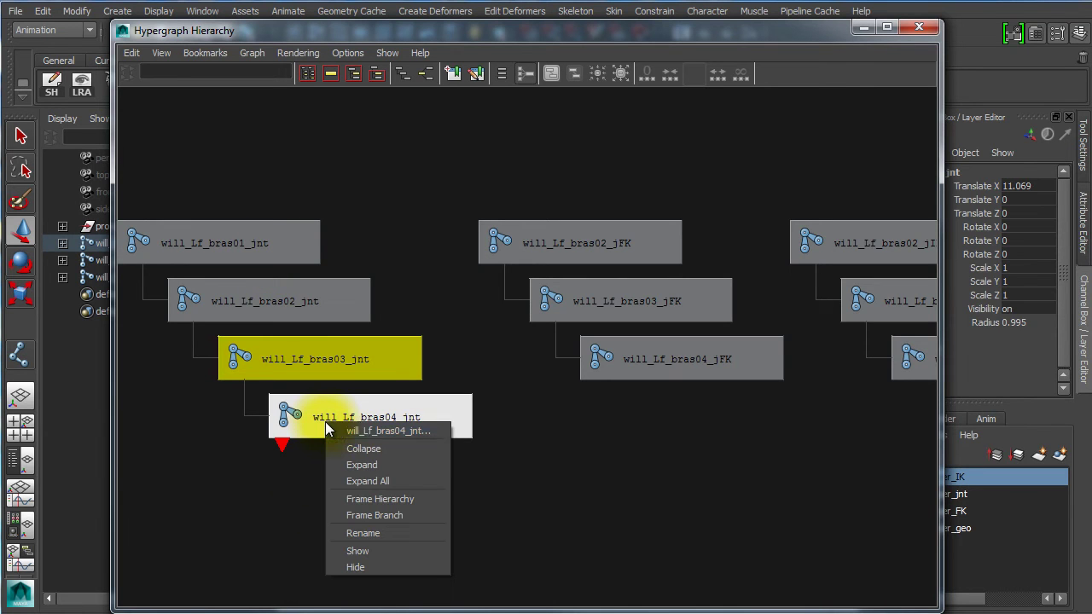
click(368, 481)
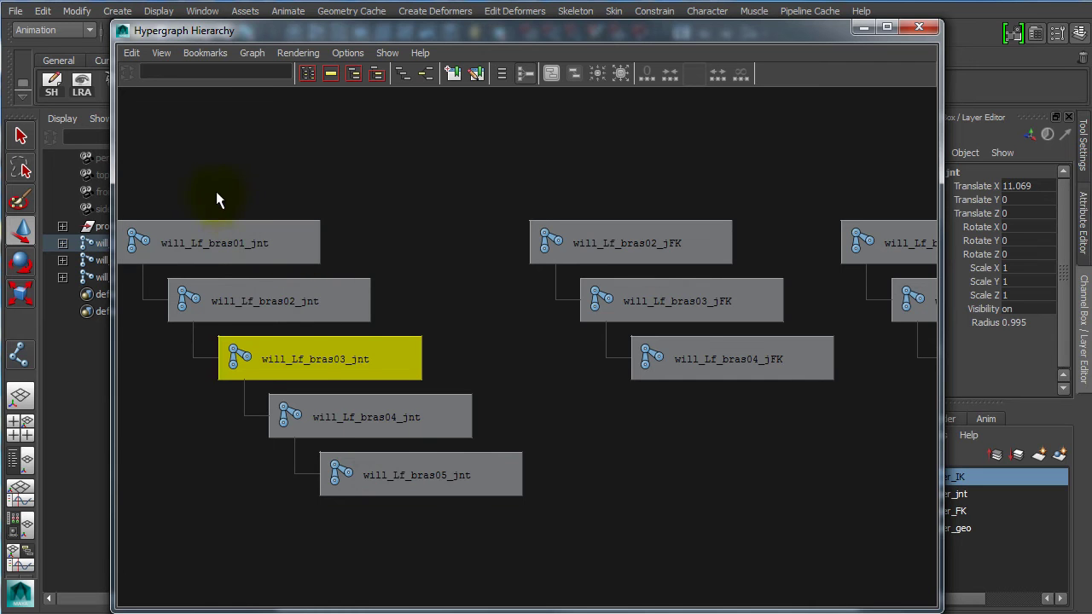
Step: Highlight the jnt, jFK and jIK chains one after another and frame all three for comparison
drag(326, 370, 413, 532)
mouse_move(286, 34)
mouse_down()
mouse_move(671, 15)
mouse_move(477, 41)
mouse_move(286, 29)
mouse_up()
click(591, 493)
drag(401, 122, 539, 398)
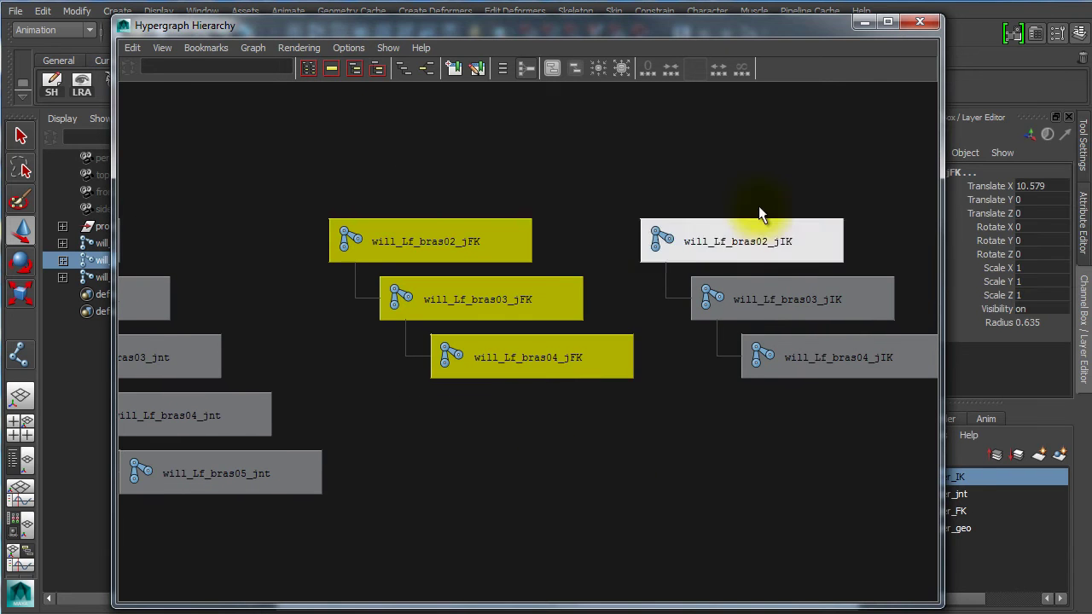
drag(753, 153, 840, 401)
click(815, 501)
alt+right_drag(650, 454, 563, 428)
alt+middle_drag(561, 427, 618, 393)
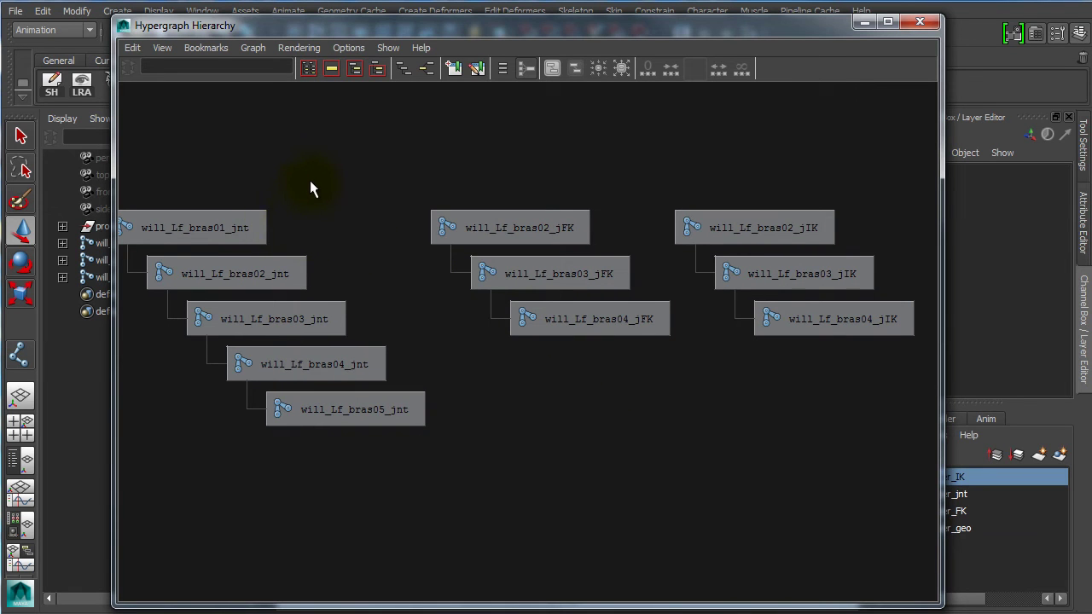
Step: Check the root joint of each chain: will_Lf_bras01_jnt, will_Lf_bras02_jFK and will_Lf_bras02_jIK
click(243, 227)
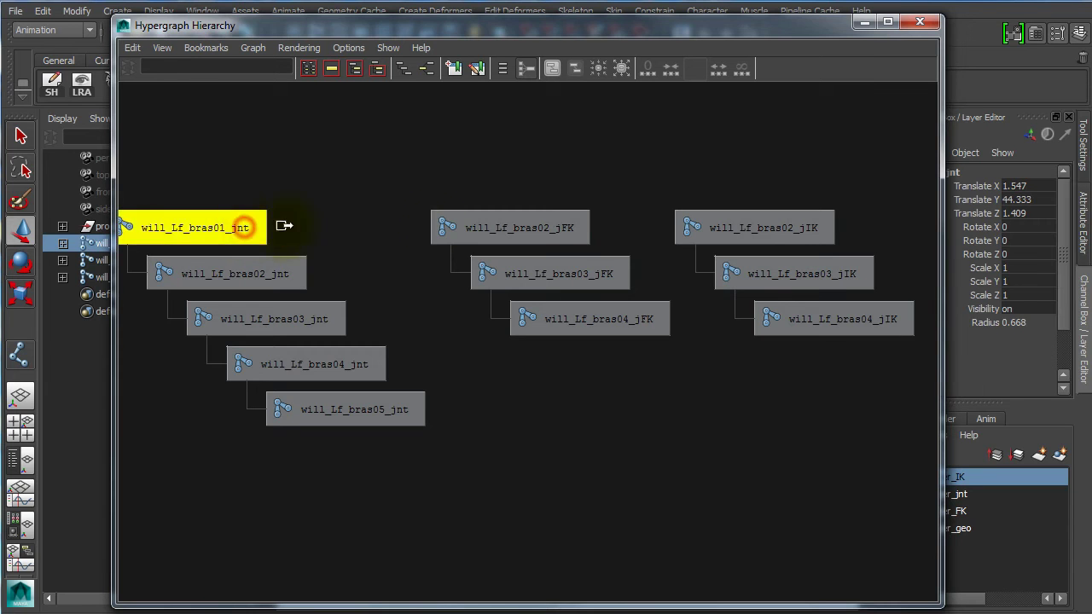
click(552, 228)
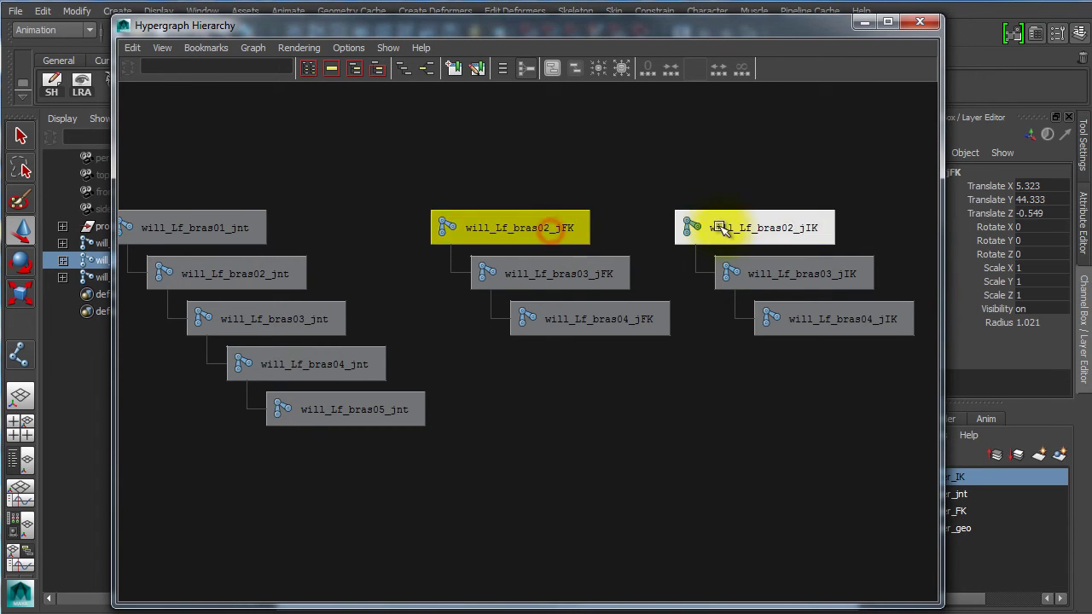
click(714, 227)
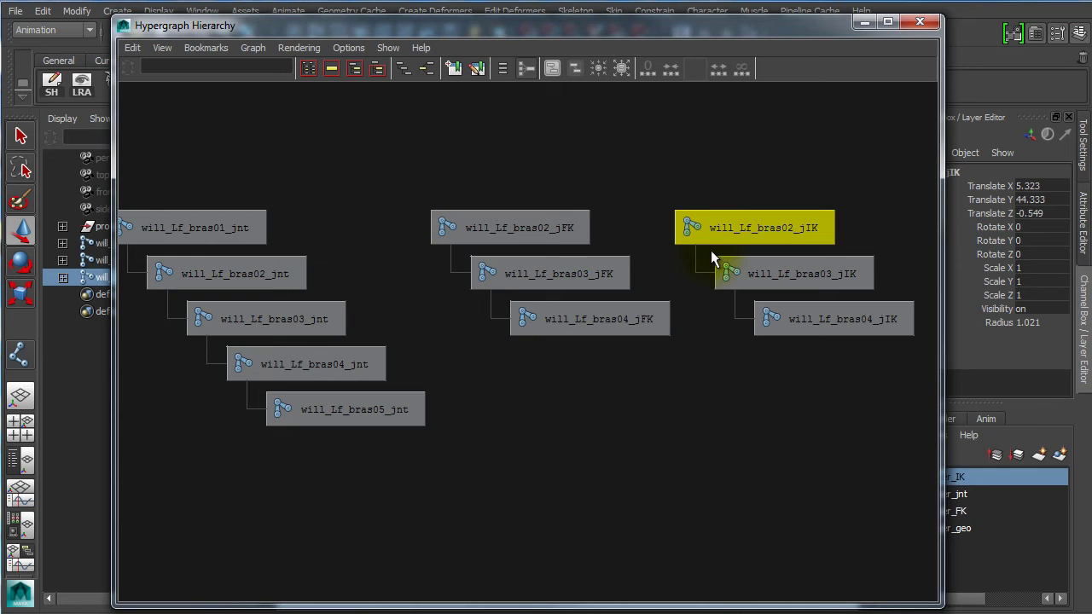
click(658, 164)
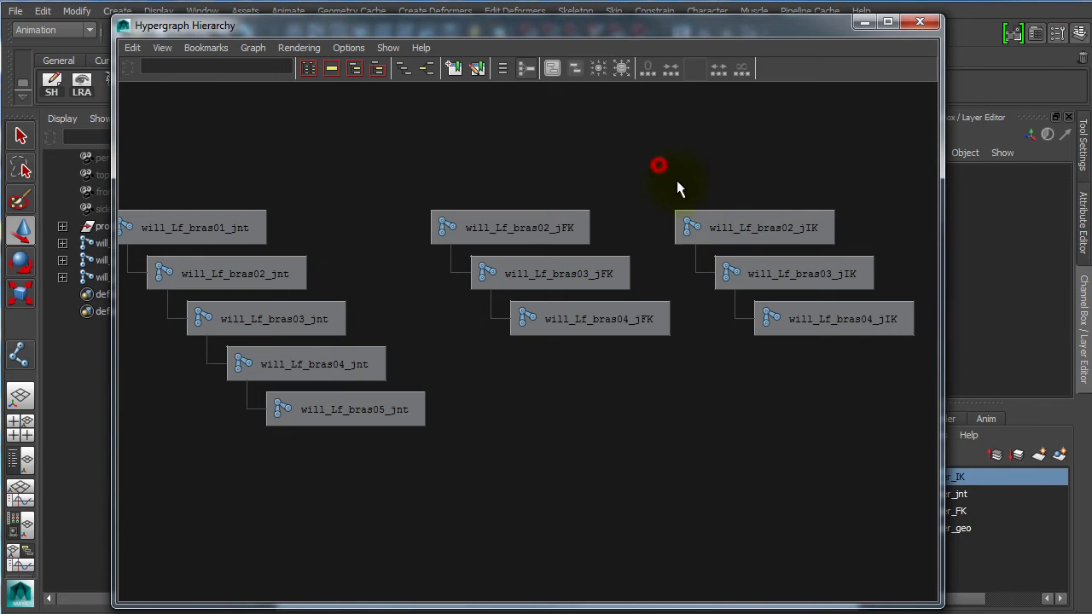
Step: Orient-constrain will_Lf_bras02_jnt to will_Lf_bras02_jIK and will_Lf_bras02_jFK, resetting the constraint options to defaults with maintain offset off
click(780, 228)
shift+click(537, 227)
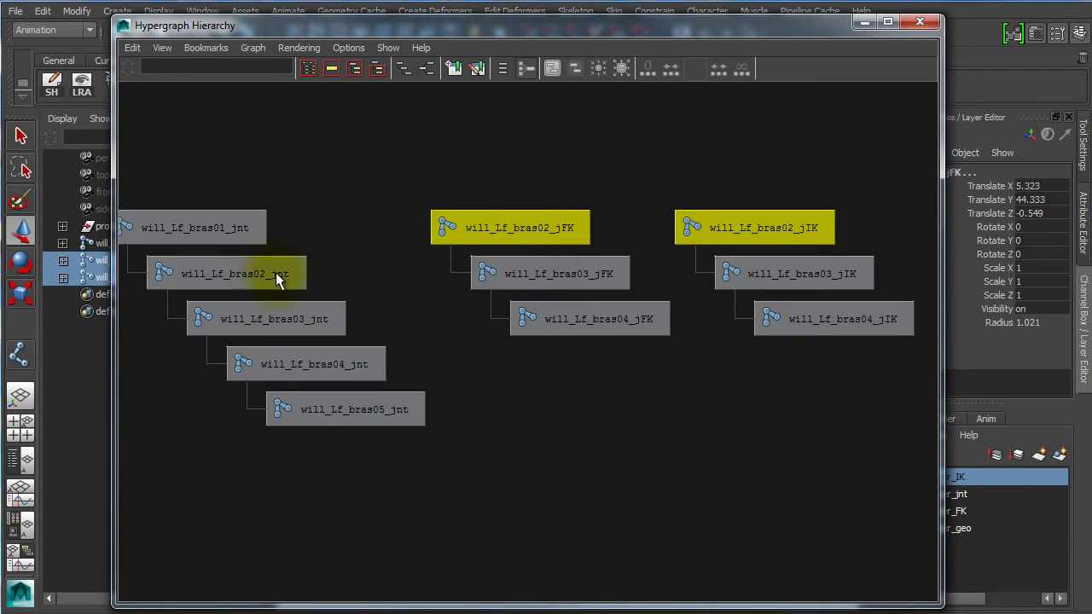
shift+click(264, 276)
shift+click(540, 227)
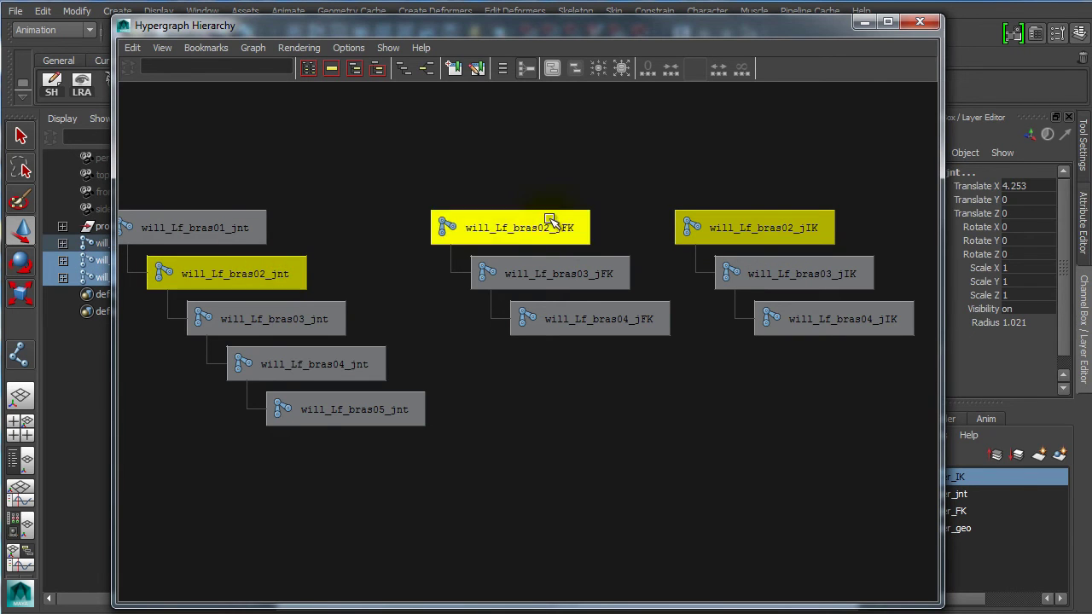
shift+click(731, 232)
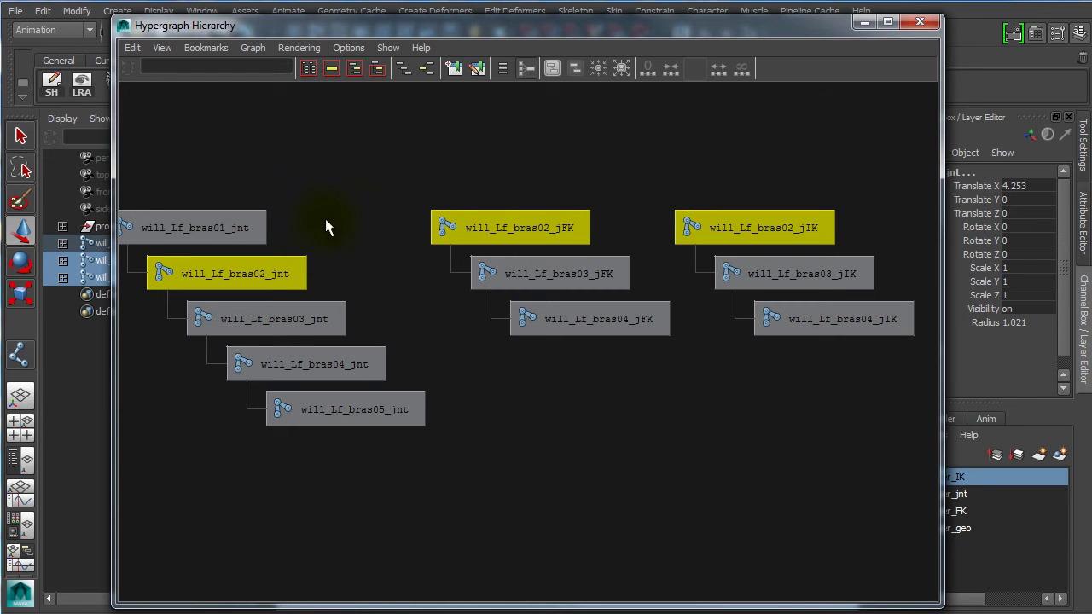
drag(414, 29, 375, 67)
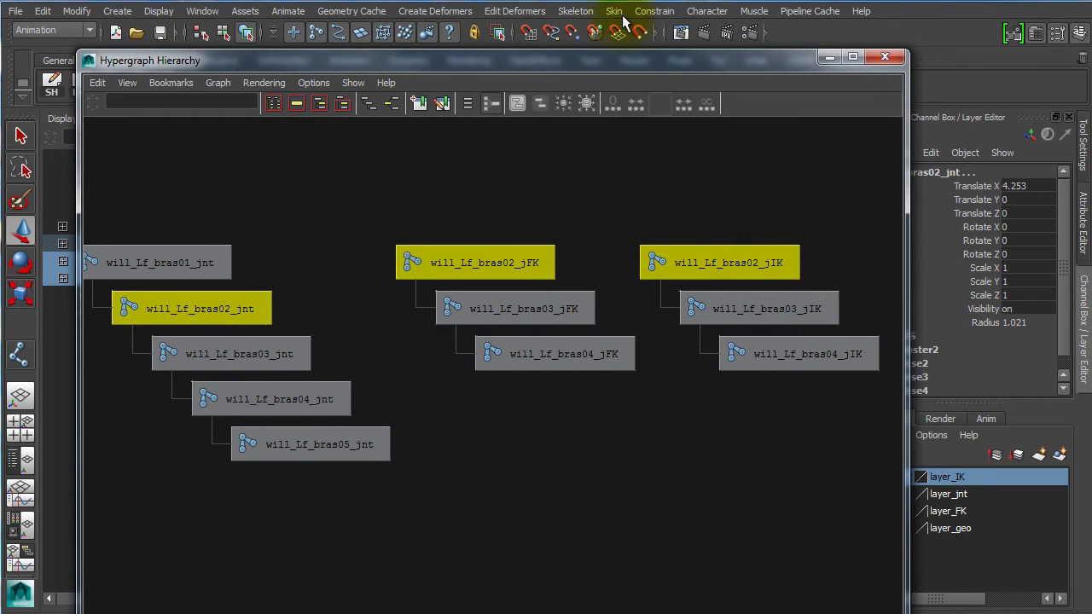
click(655, 10)
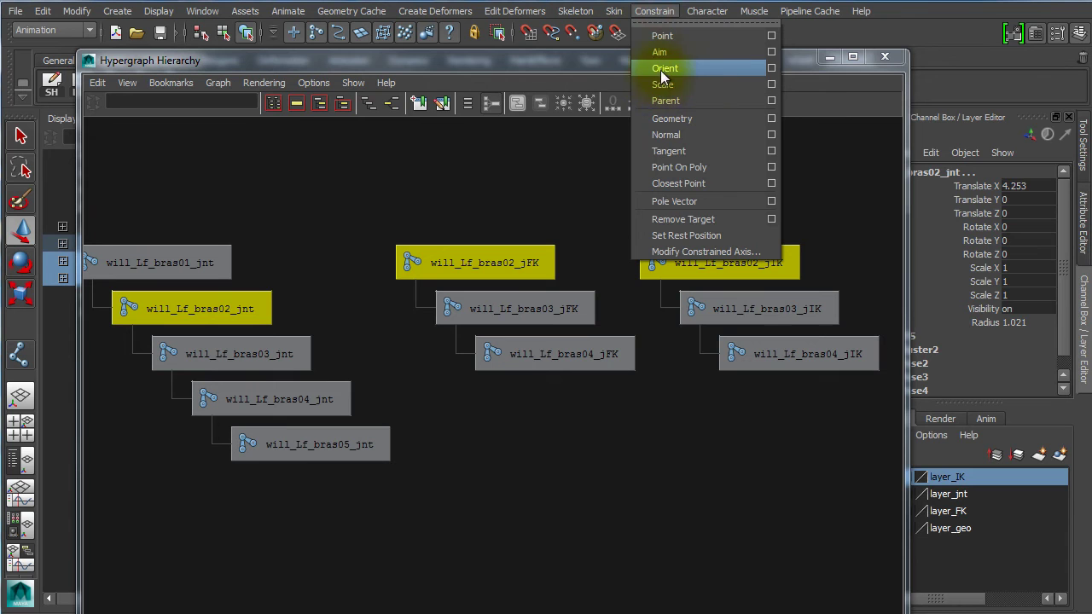
click(769, 66)
click(283, 114)
click(294, 145)
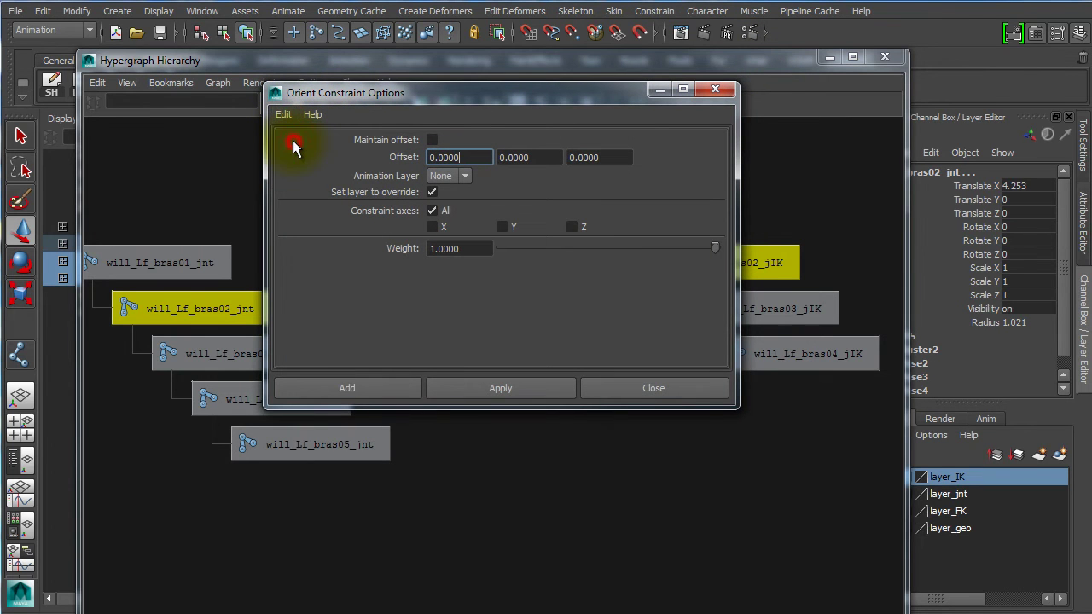
click(361, 388)
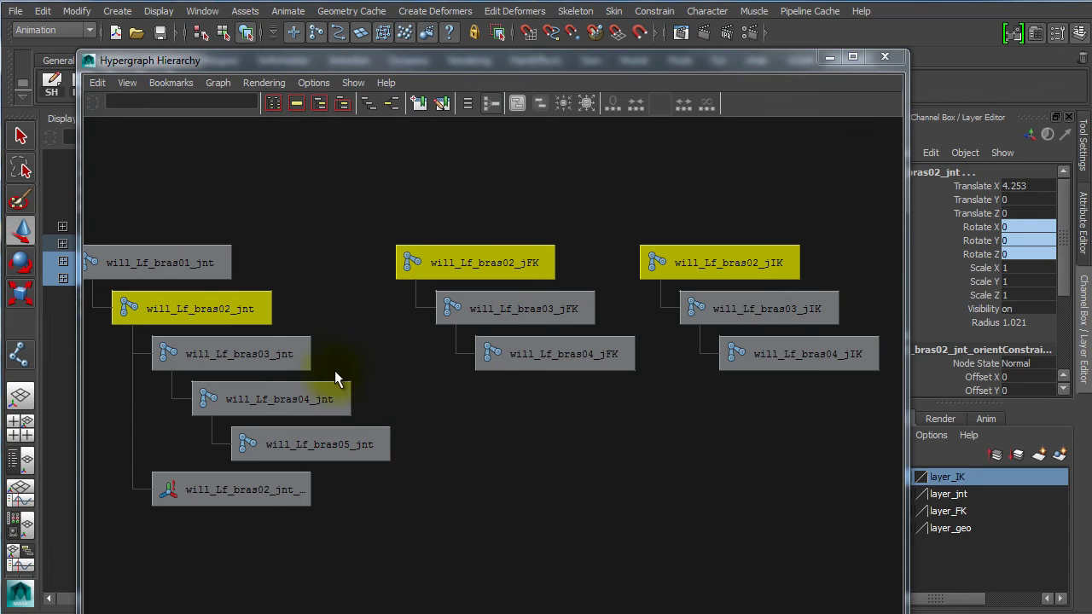
Step: Apply the same orient constraint to will_Lf_bras03_jnt, with will_Lf_bras03_jIK and will_Lf_bras03_jFK as targets
click(785, 311)
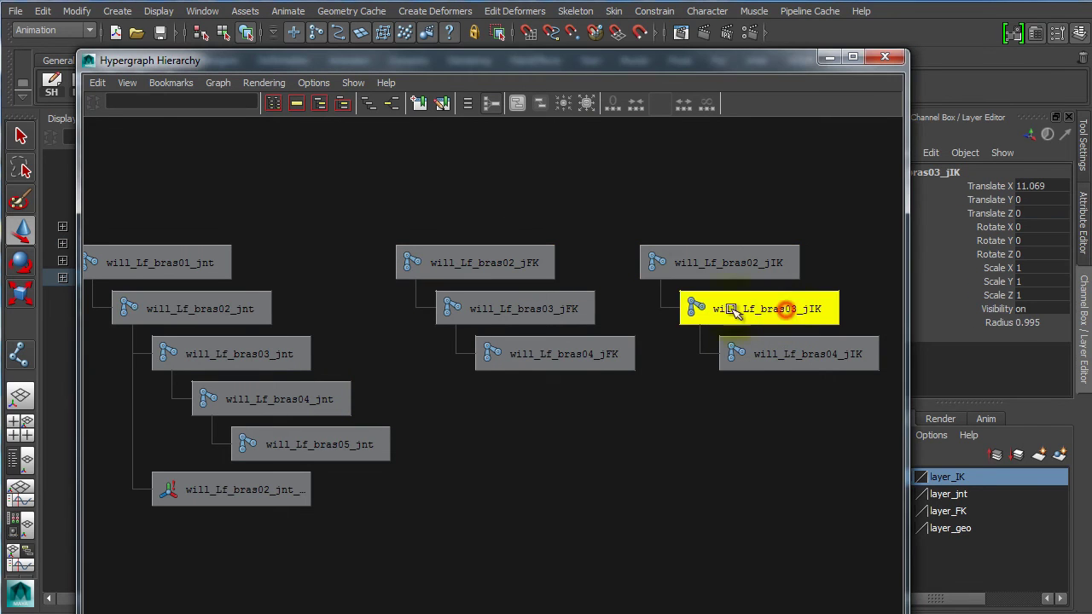
click(563, 310)
click(753, 311)
shift+click(561, 310)
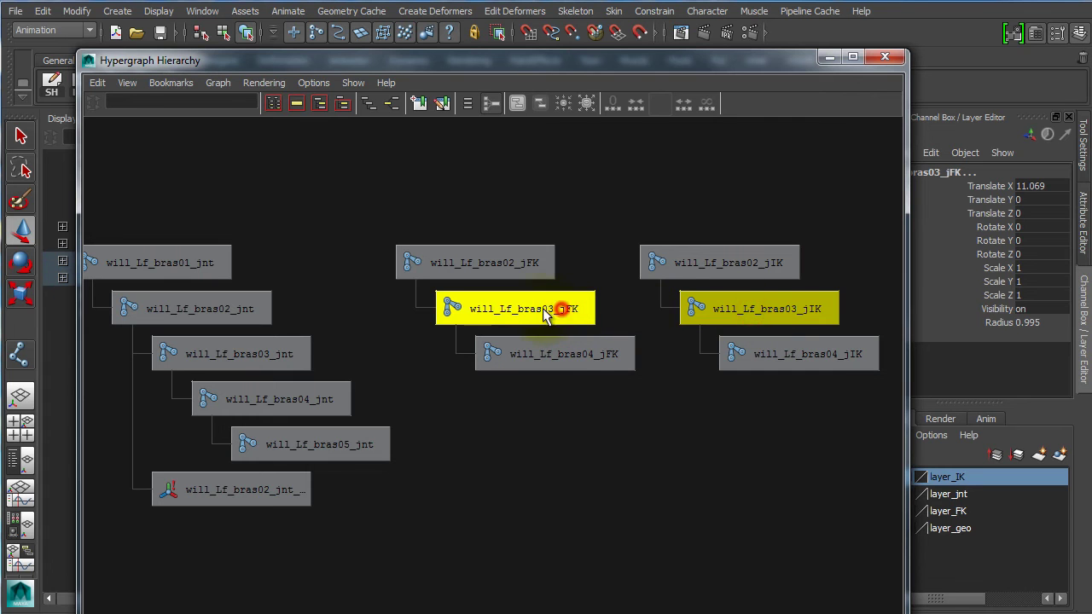
shift+click(280, 358)
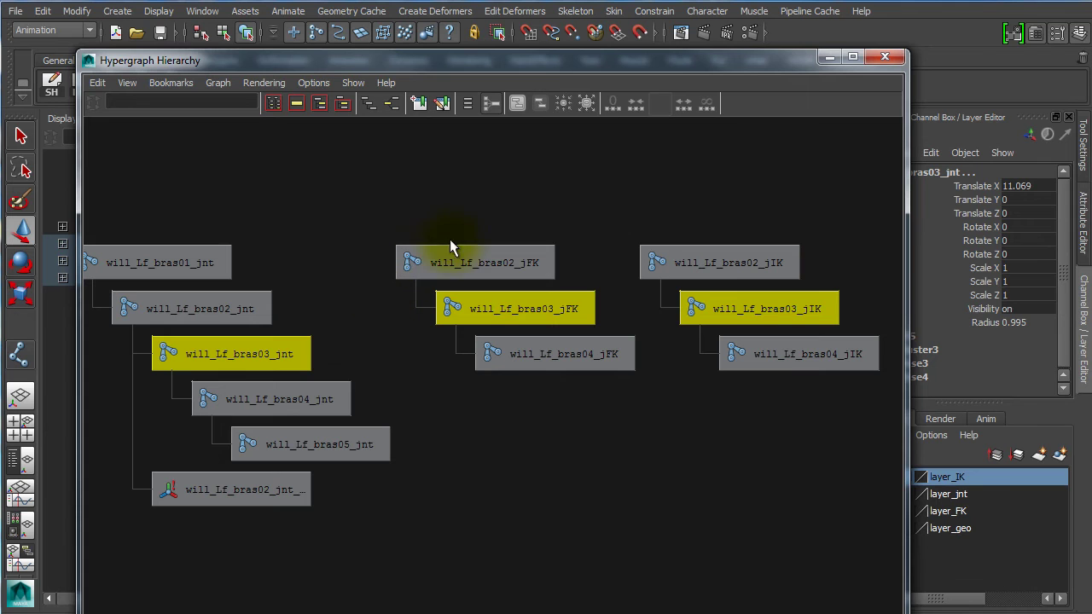
key(g)
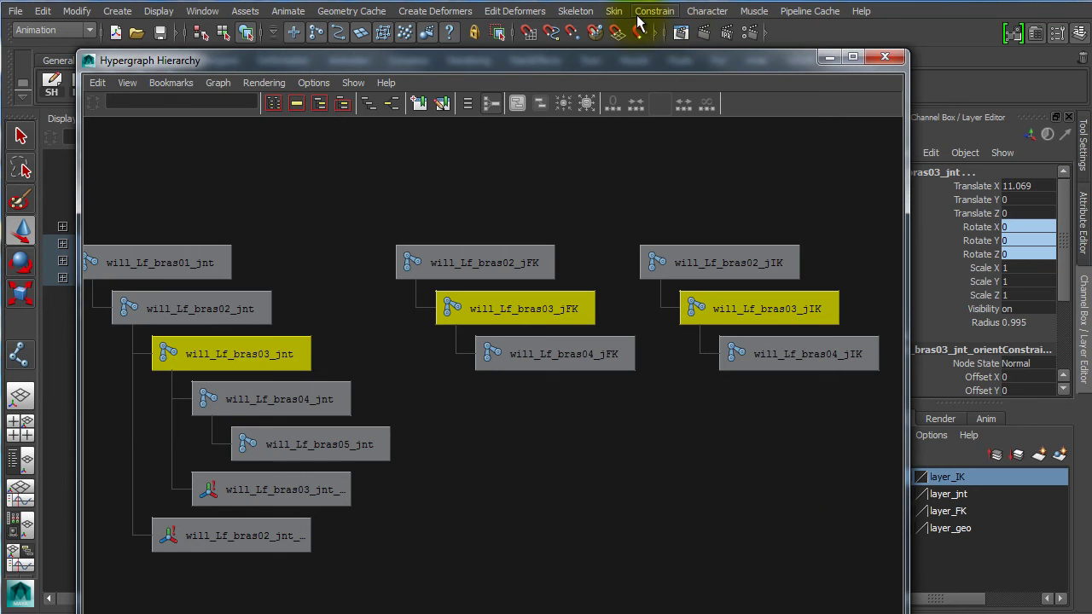
Step: Apply the same orient constraint to will_Lf_bras04_jnt, with will_Lf_bras04_jIK and will_Lf_bras04_jFK as targets
click(804, 357)
shift+click(588, 363)
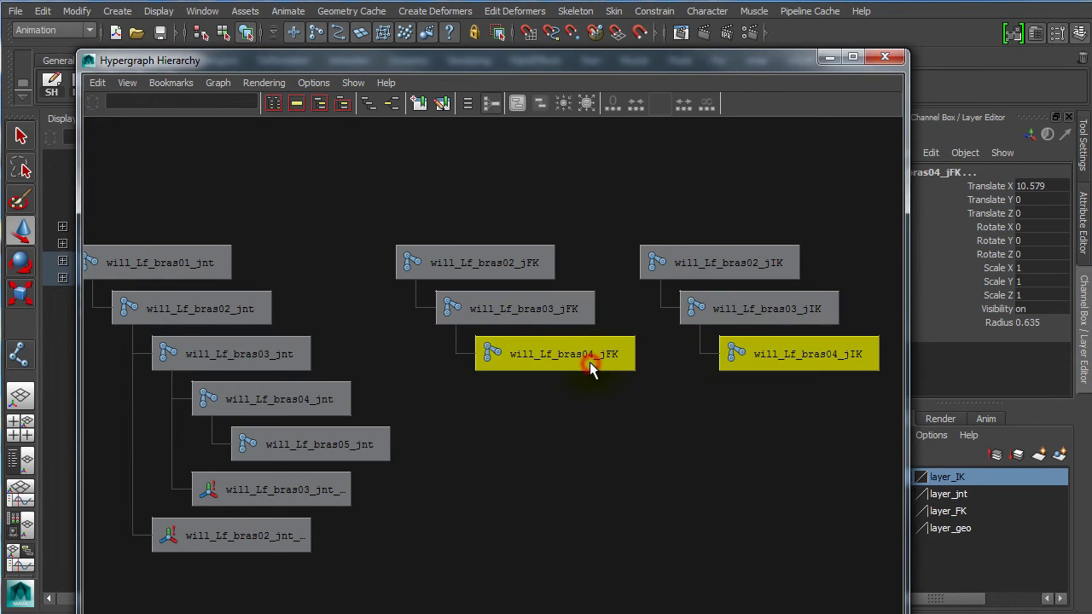
shift+click(319, 401)
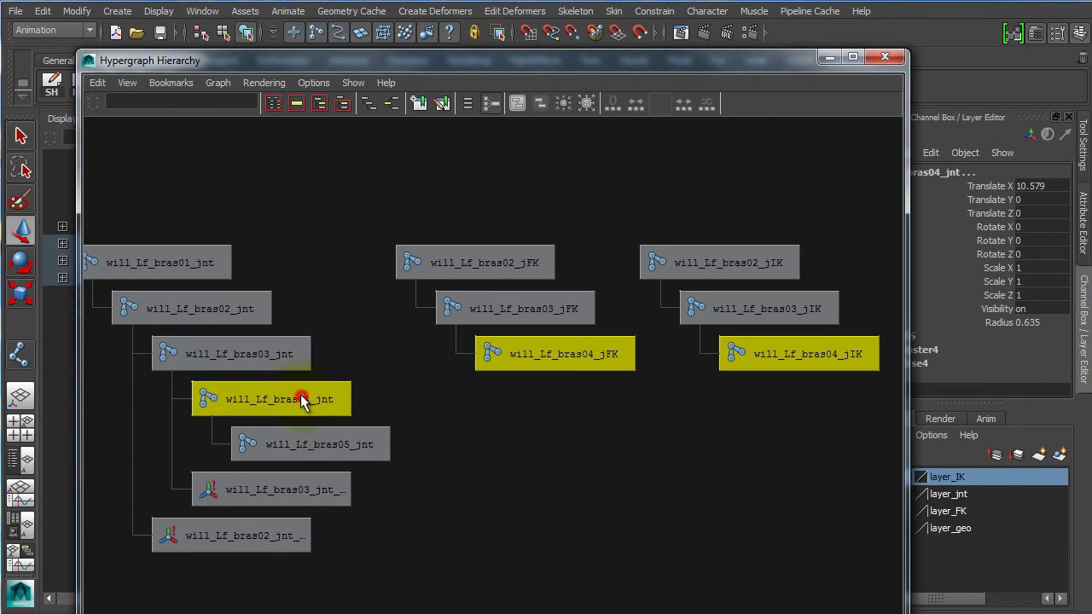
middle_drag(285, 404, 332, 399)
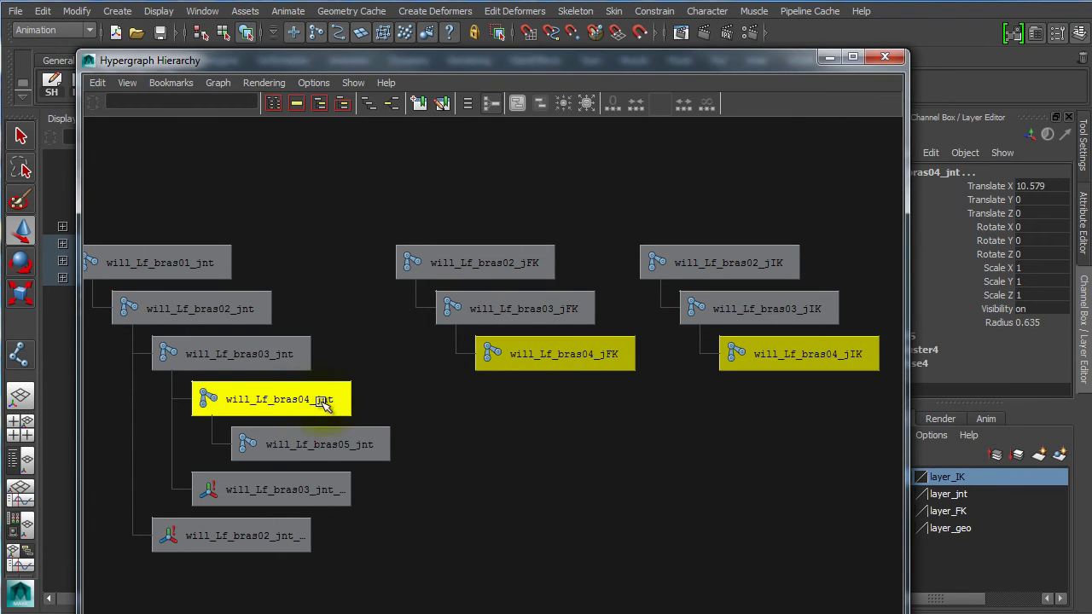
key(g)
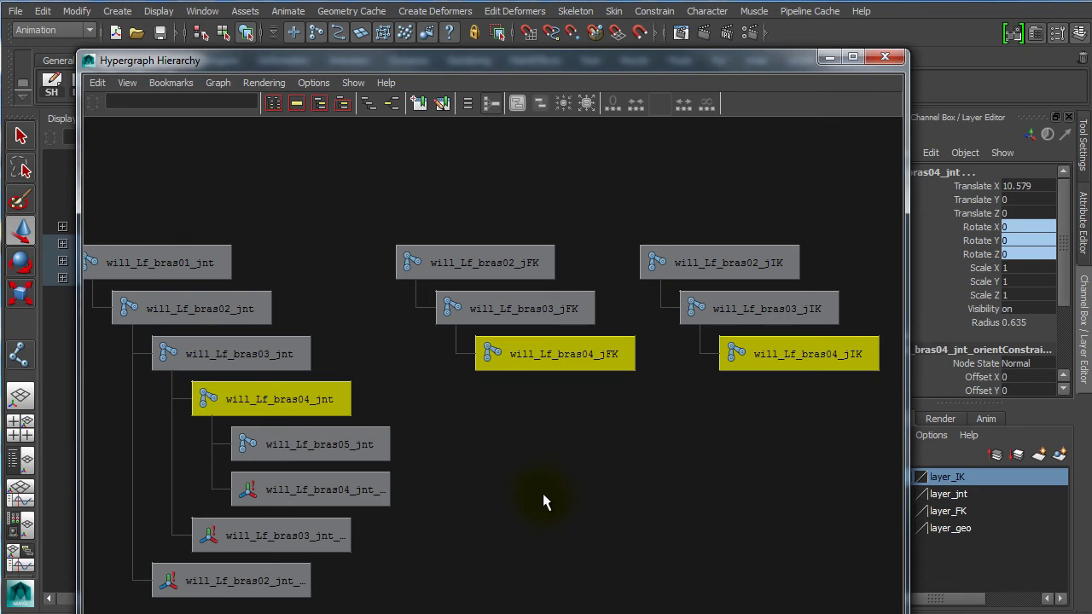
Step: Inspect the orient constraints on the bras04, bras03 and bras02 jnt joints, and close the Hypergraph
click(507, 504)
alt+middle_drag(529, 502, 645, 333)
alt+right_drag(646, 334, 468, 343)
click(466, 283)
click(471, 359)
click(328, 437)
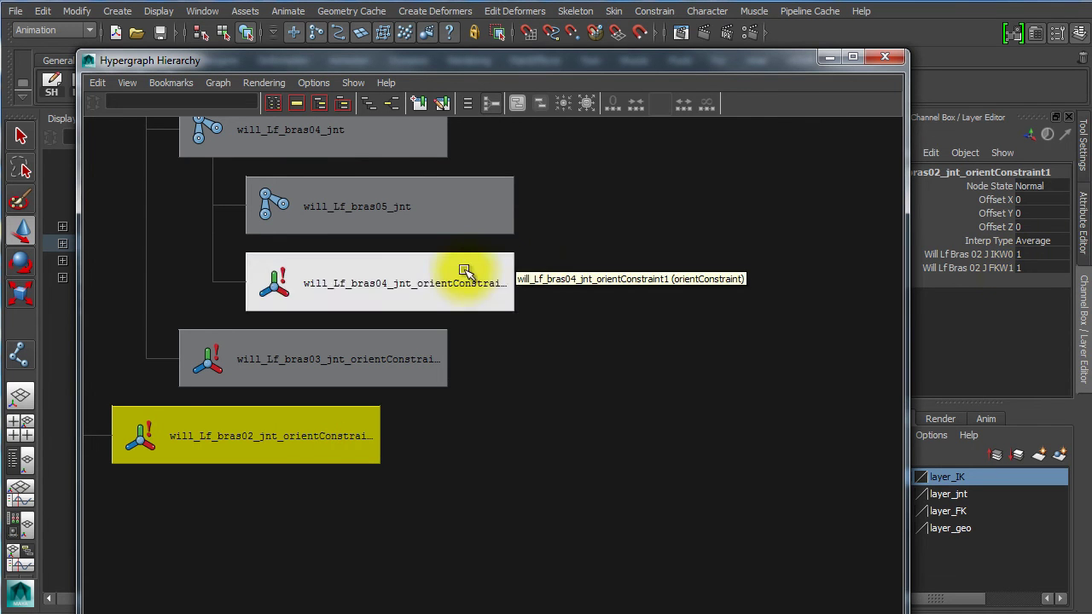
alt+right_drag(669, 397, 434, 322)
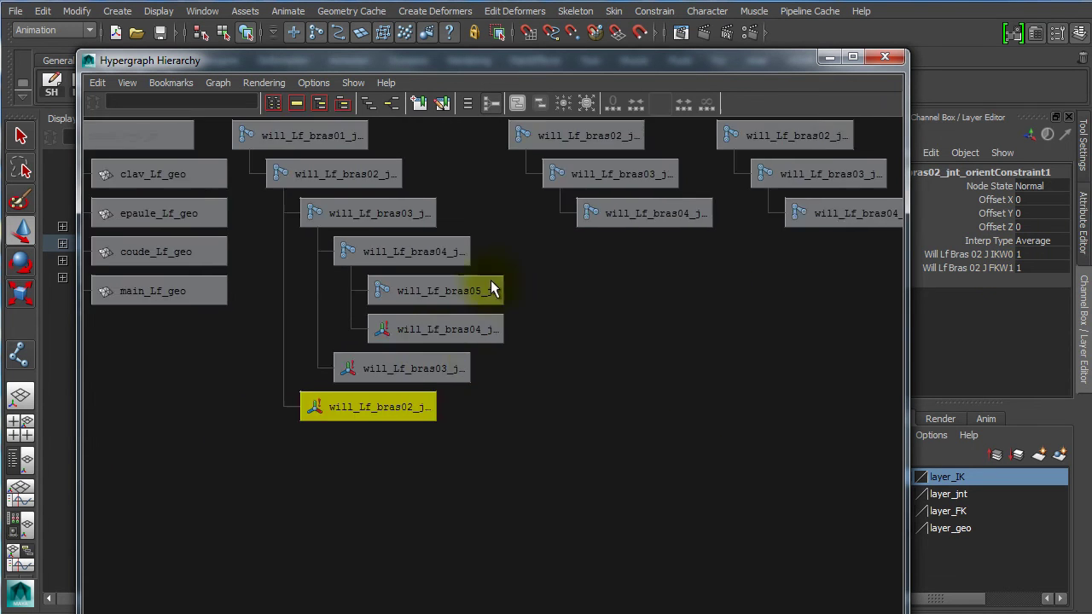
click(884, 59)
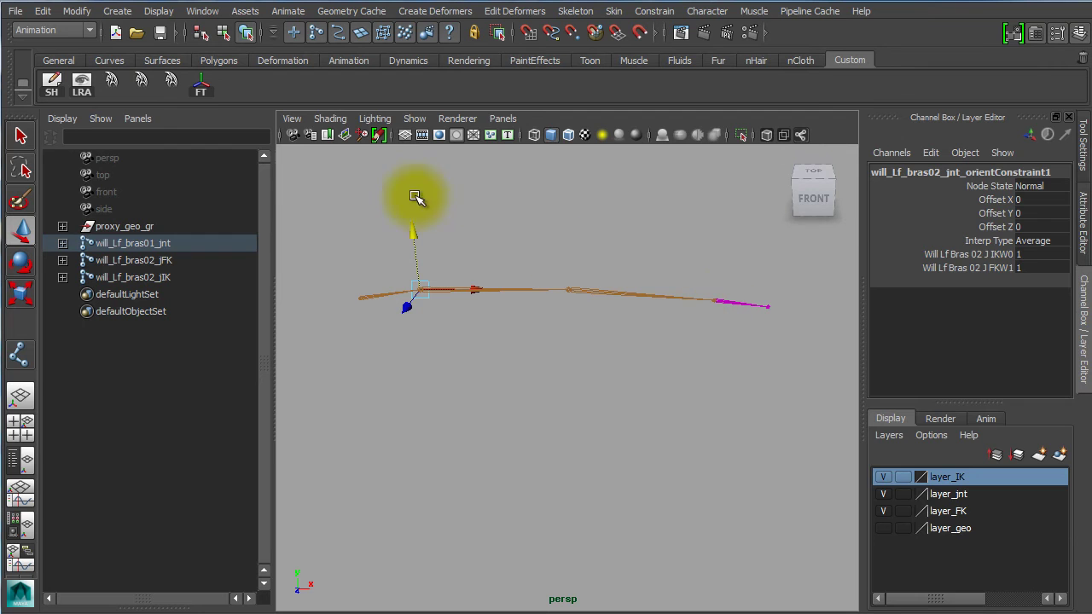
Step: Create a Nail controller curve from the Special shapes of Rigging 101 wireControllers
click(111, 80)
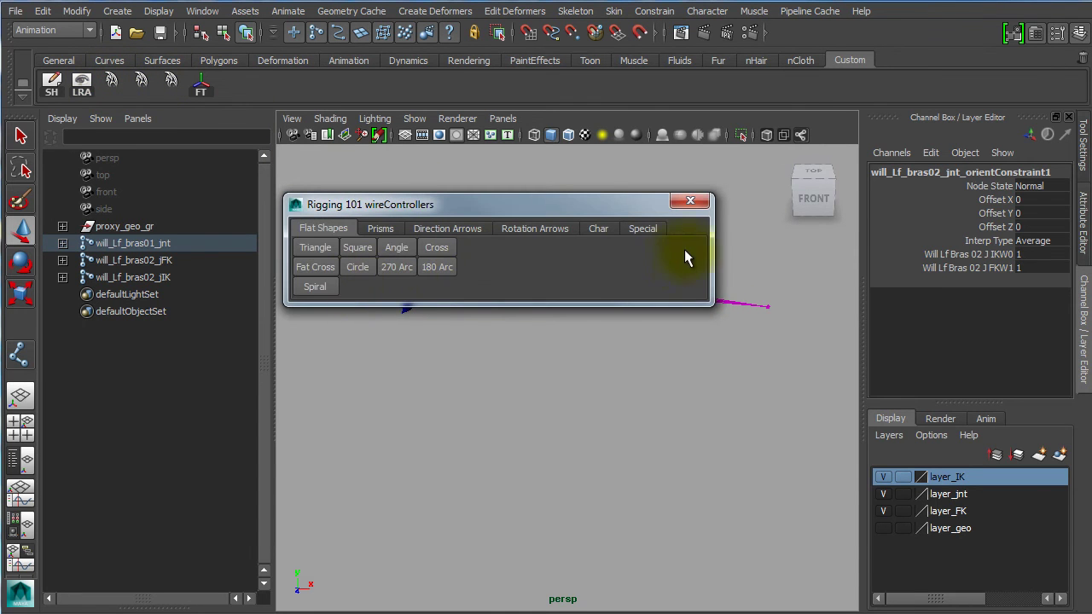
click(648, 229)
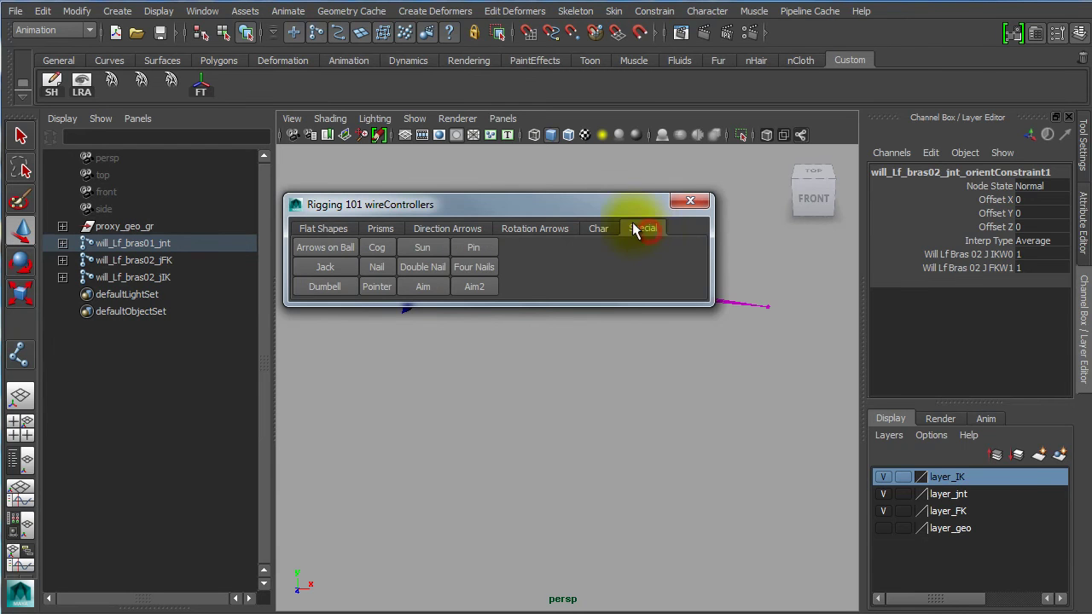
click(377, 267)
click(691, 201)
Step: Move the nail controller from the origin onto the left arm's wrist joint
mouse_move(579, 427)
alt+right_down()
mouse_move(480, 397)
mouse_move(580, 409)
alt+right_up()
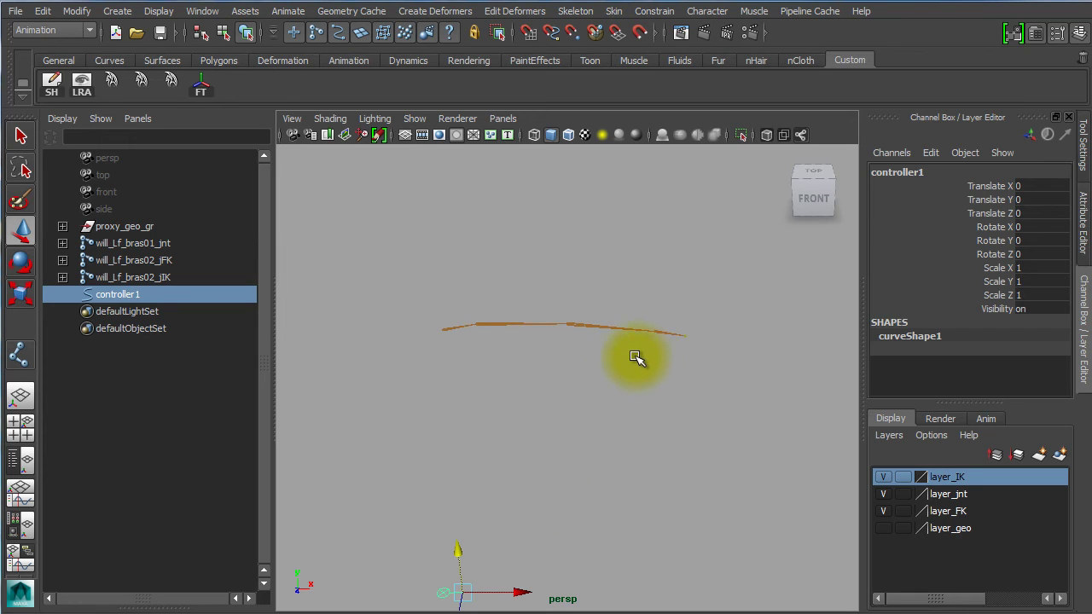
alt+right_drag(626, 366, 697, 366)
alt+middle_drag(697, 366, 637, 413)
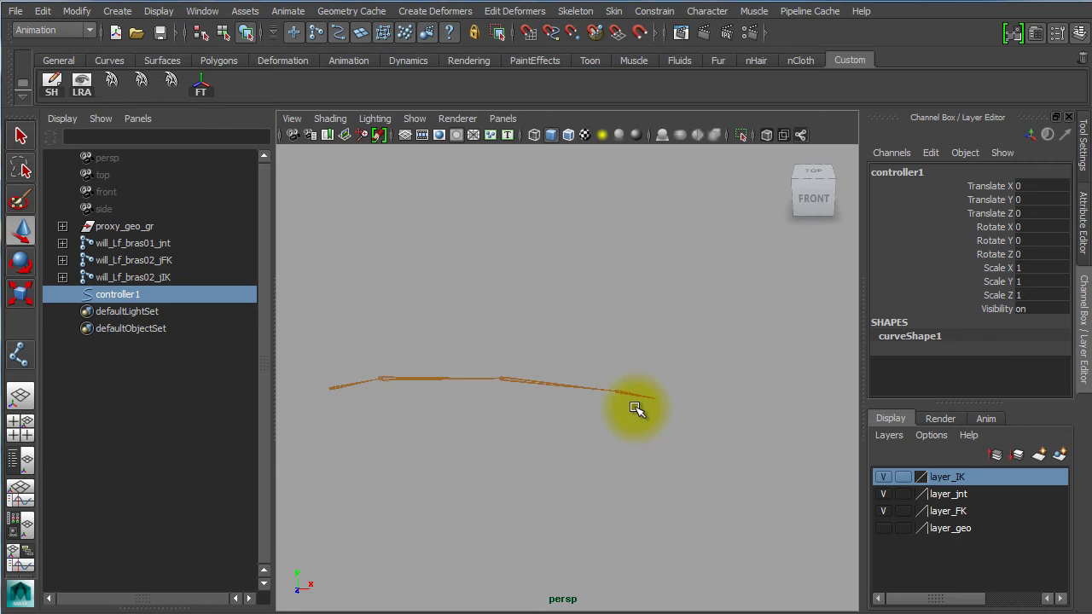
key(w)
drag(323, 382, 588, 315)
middle_drag(625, 384, 620, 395)
alt+right_drag(588, 417, 629, 331)
Step: Reset the Rotate tool to its default settings
key(e)
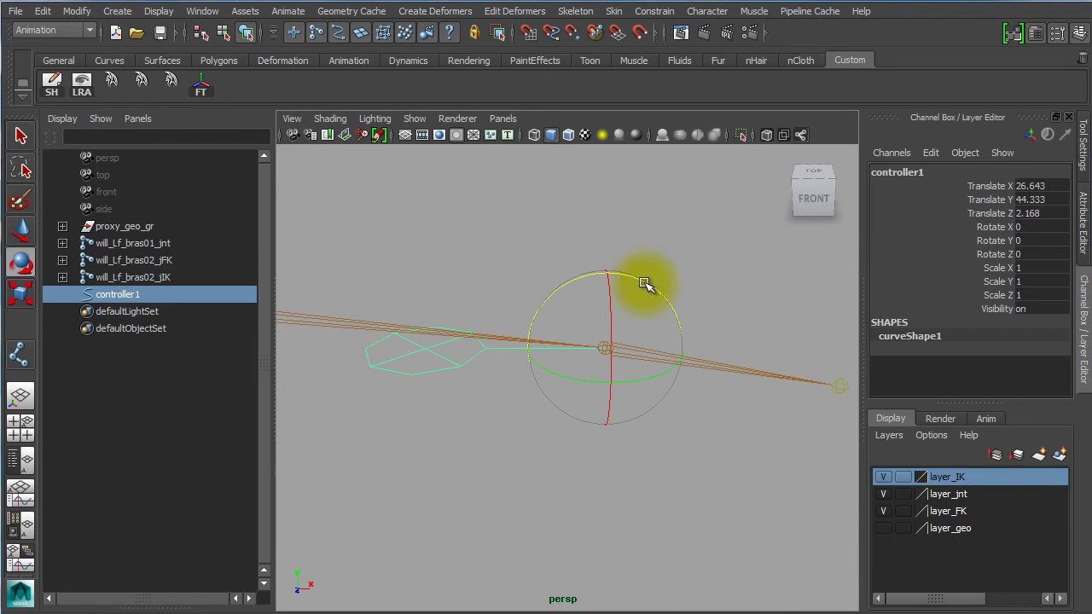
double_click(22, 263)
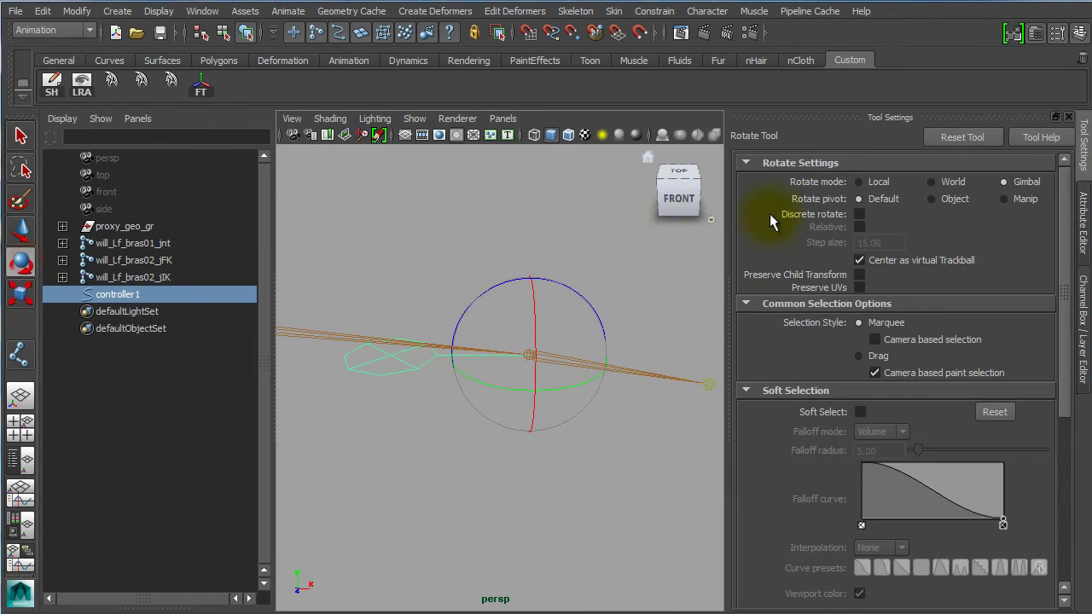
click(955, 140)
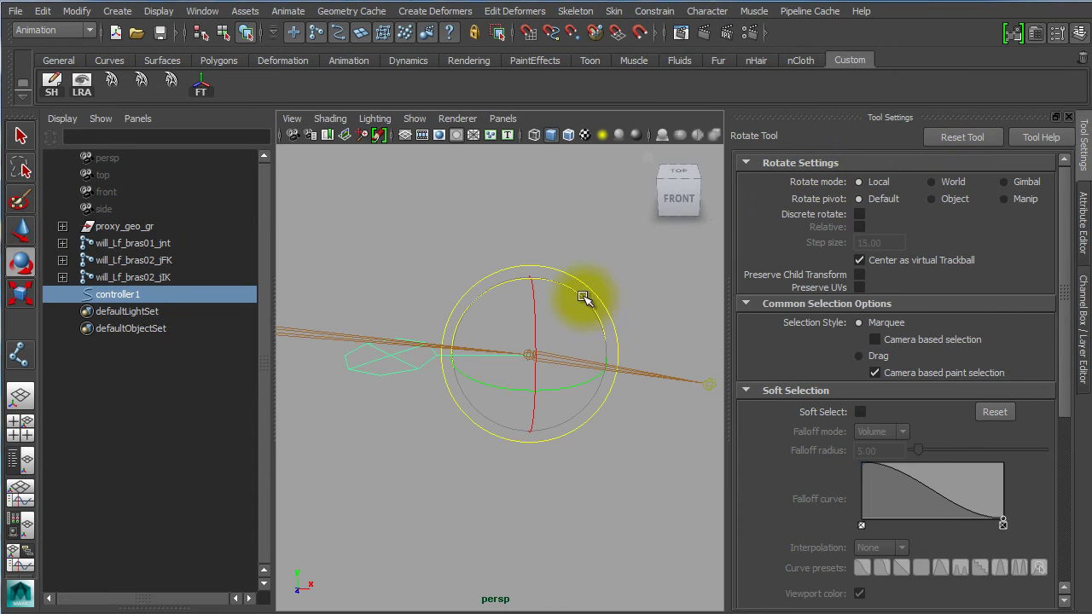
Step: Rotate the nail controller upright in 15-degree steps, to -90 about Z and -75 about X
key(j)
middle_drag(569, 236, 759, 338)
drag(588, 383, 505, 297)
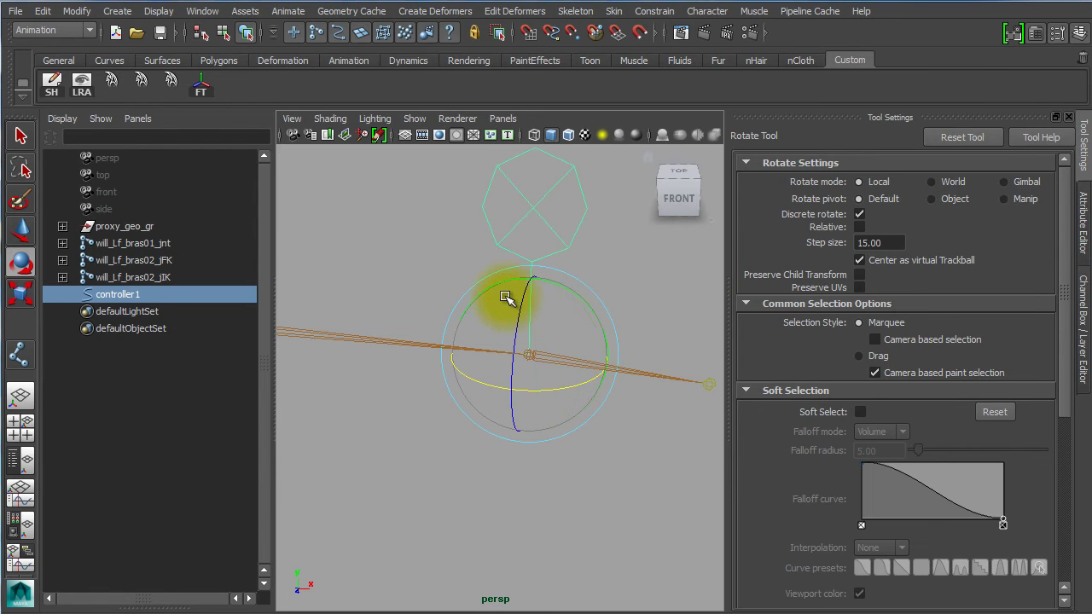
click(620, 270)
drag(514, 257, 566, 245)
Step: Set the nail controller's Rotate X to -90
click(1081, 217)
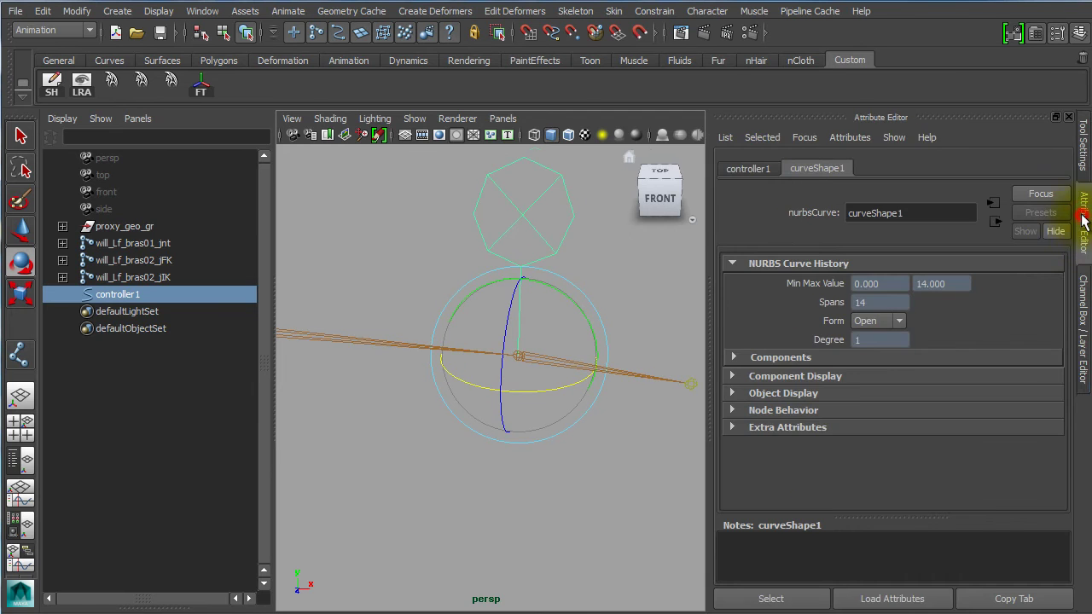
click(1079, 290)
click(1048, 226)
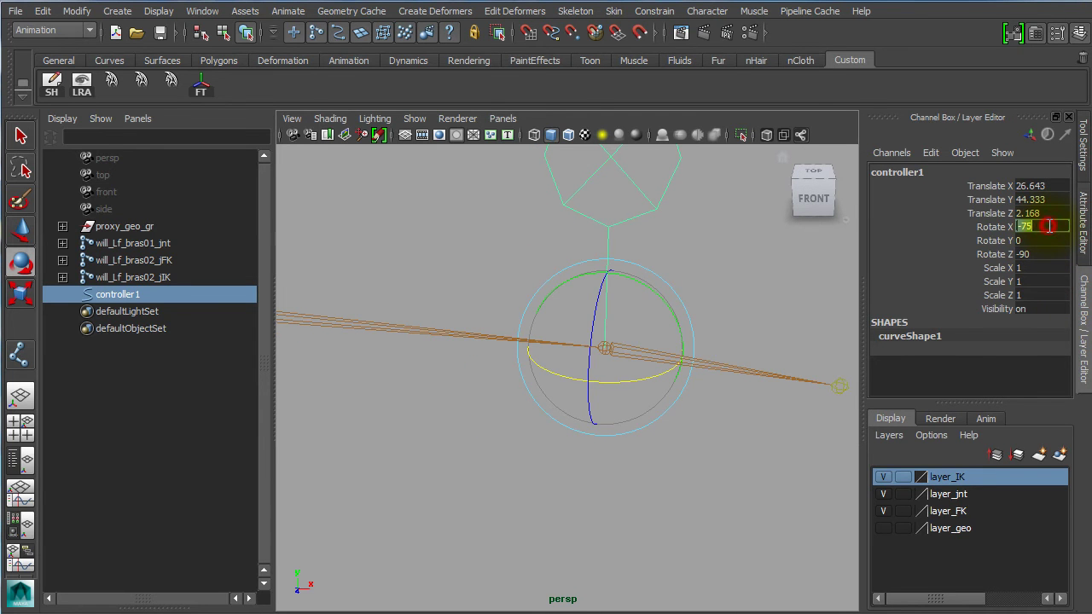
key(Return)
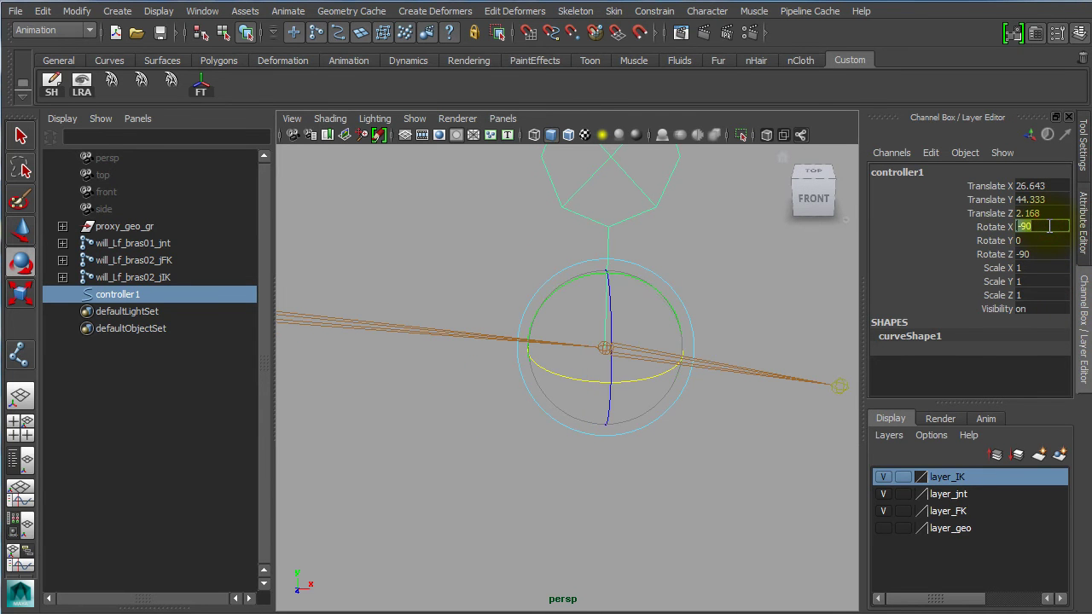
Step: Freeze the nail controller's transformations
alt+drag(609, 577, 311, 137)
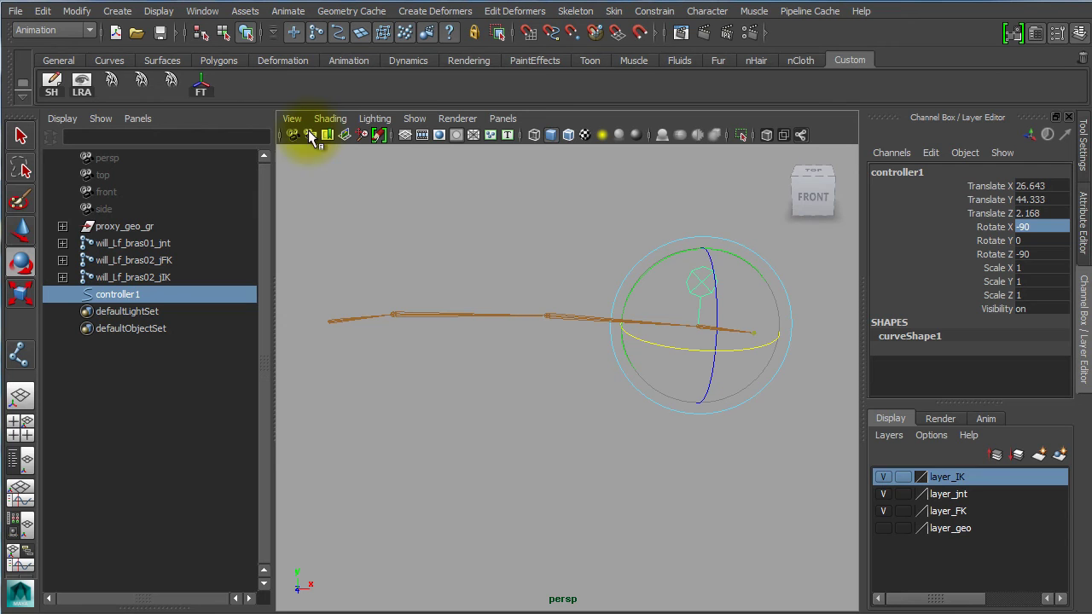
click(200, 86)
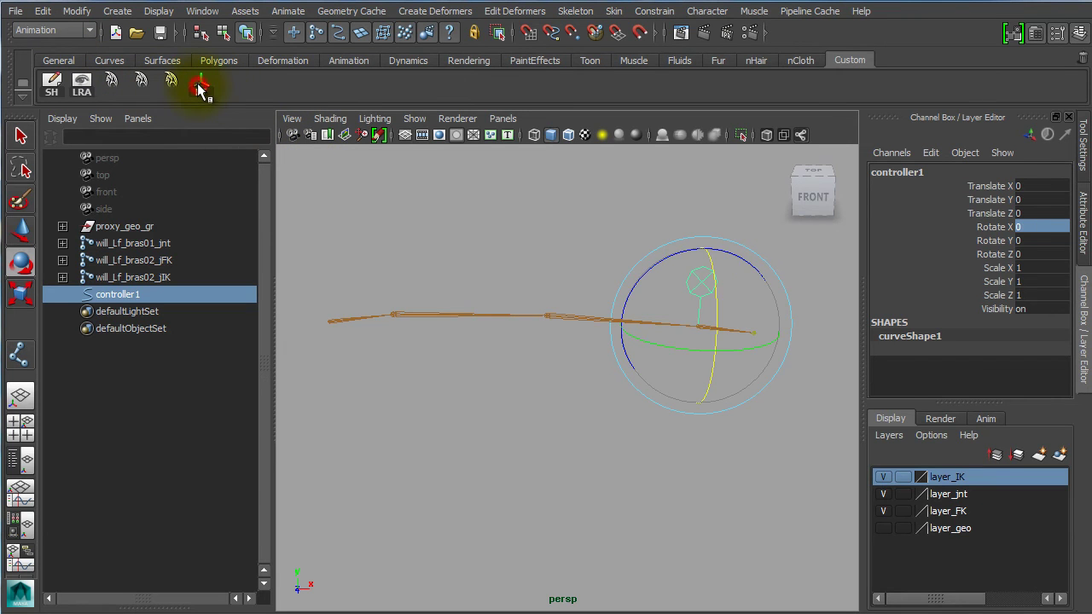
click(77, 11)
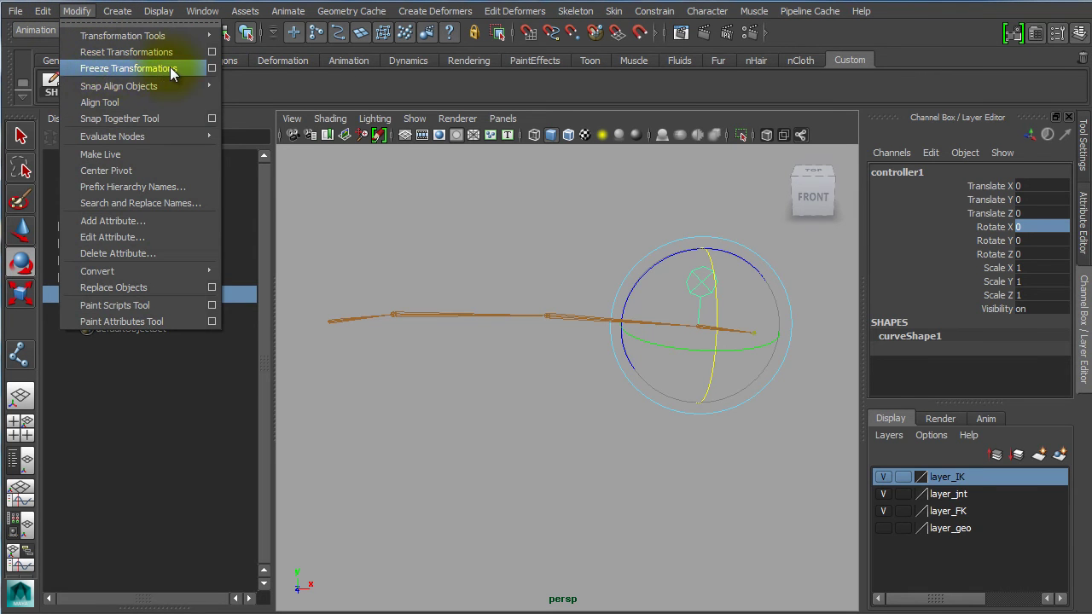
click(569, 426)
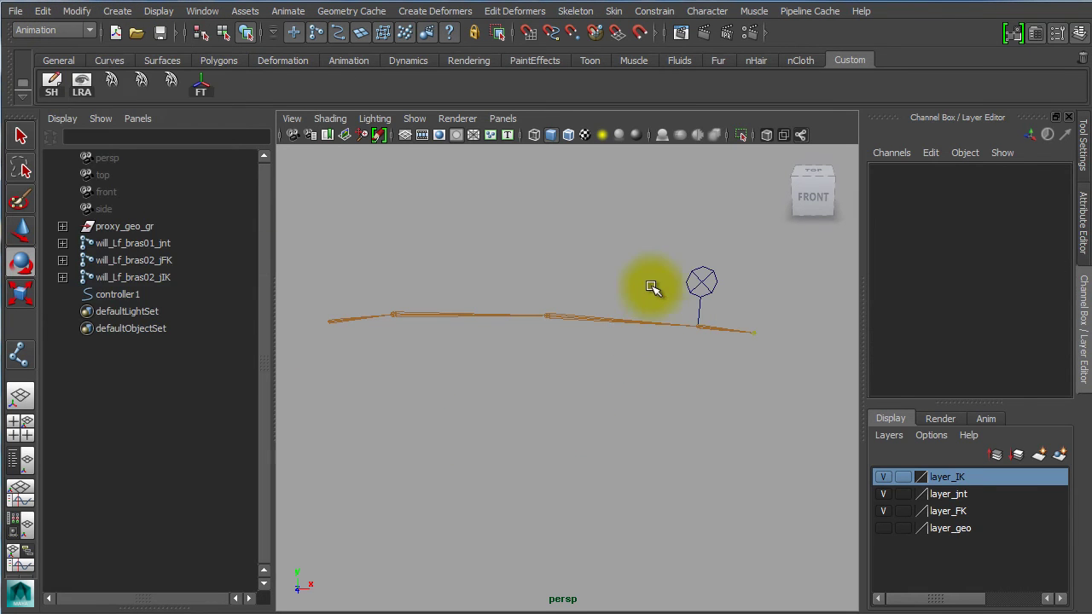
Step: Add a keyable float attribute named IKFK to the nail controller, with minimum 0, maximum 10 and default 0
drag(648, 287, 878, 241)
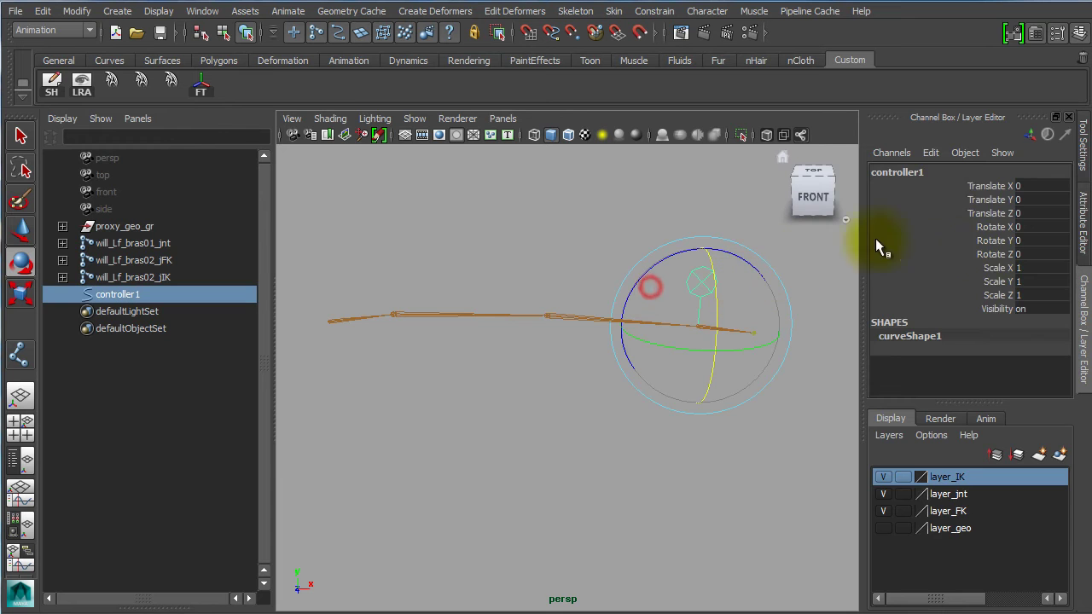
click(929, 153)
click(964, 283)
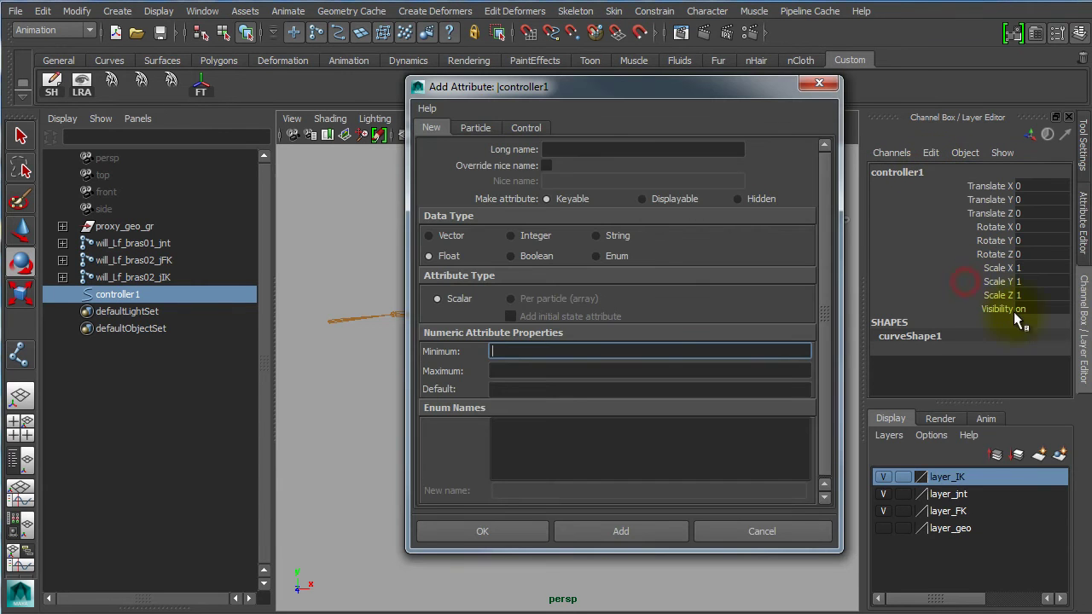
click(562, 150)
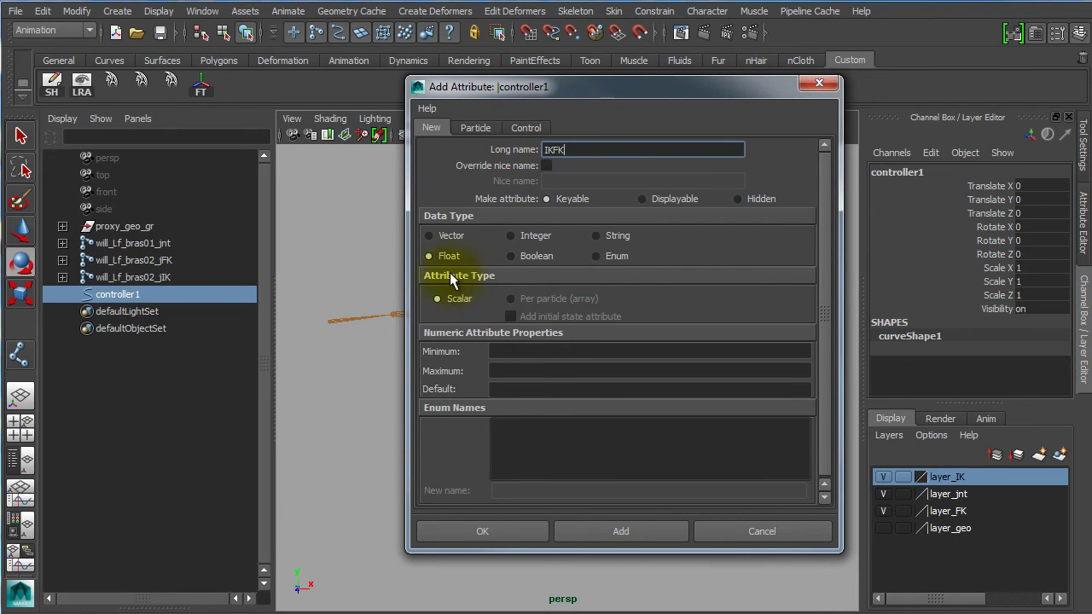
click(504, 351)
text(0)
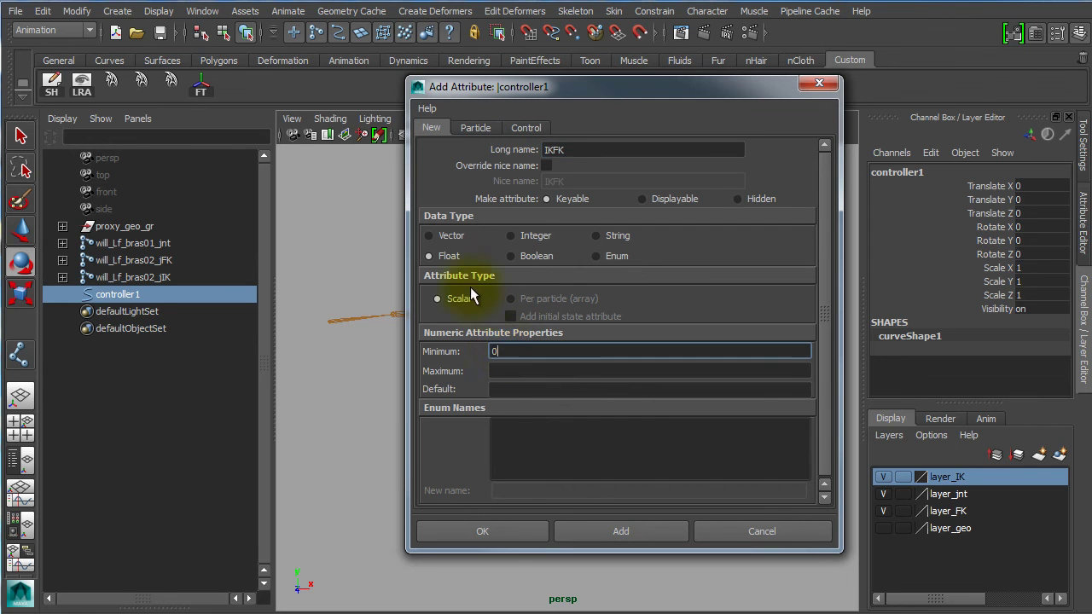
click(504, 370)
text(10)
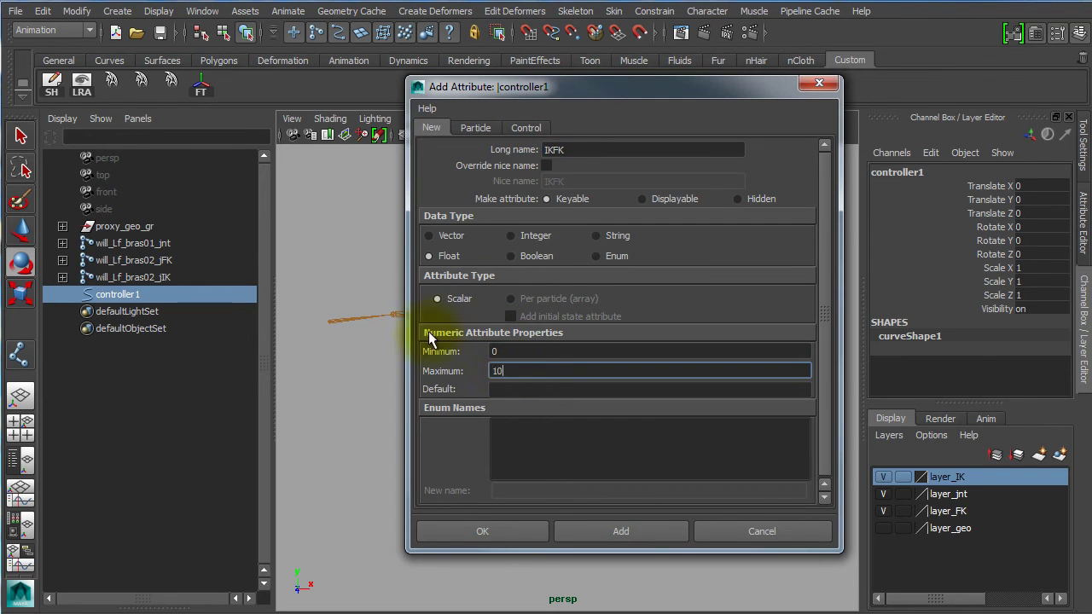
click(498, 389)
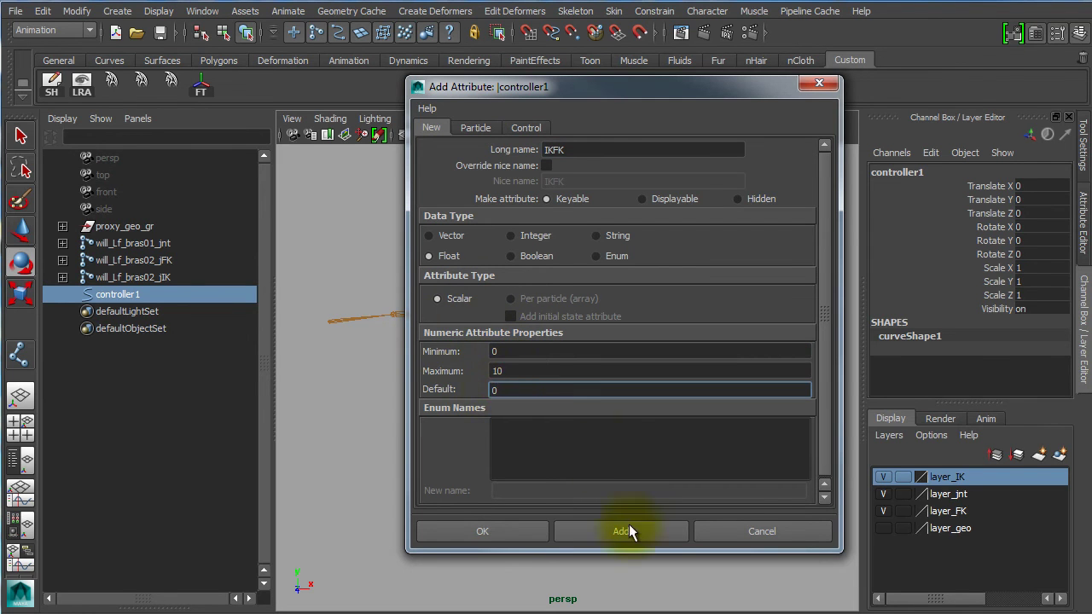
click(528, 531)
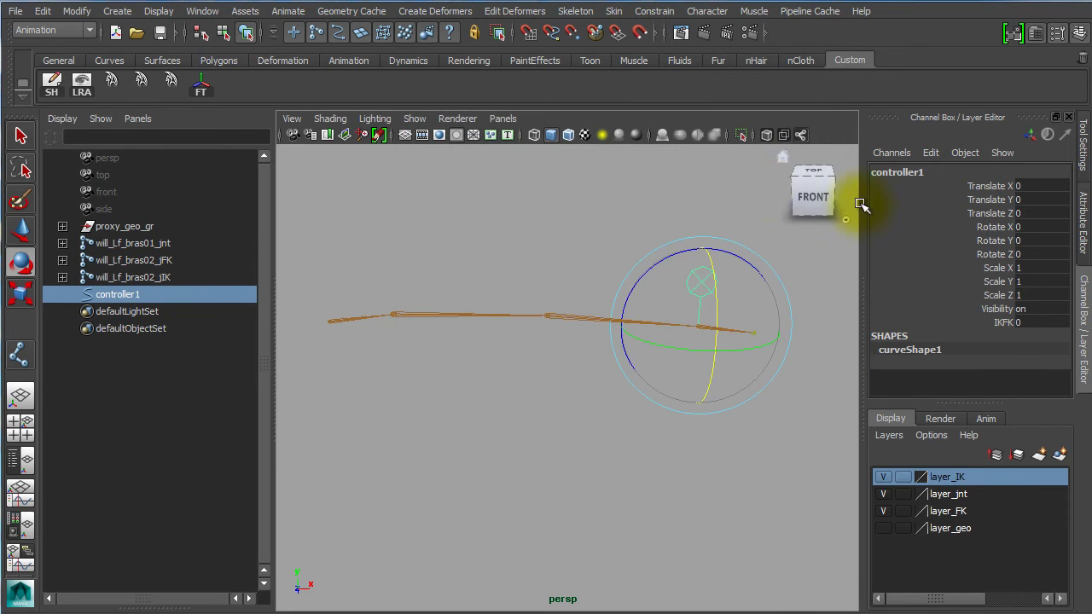
Step: Hide the nail controller's translate, rotate and scale channels, leaving out Visibility and IKFK
drag(984, 307, 989, 189)
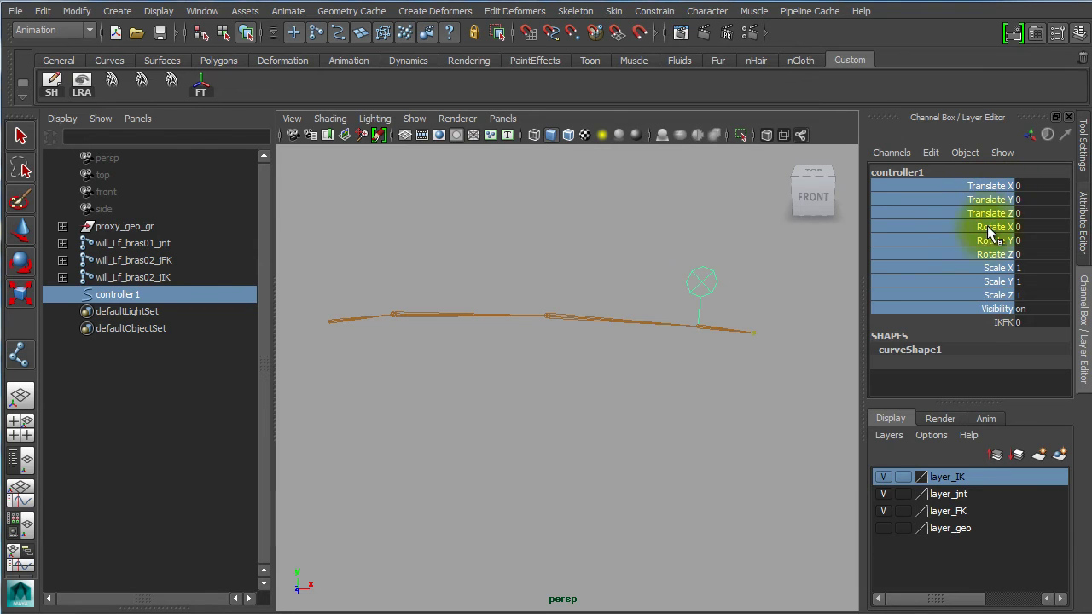
click(990, 296)
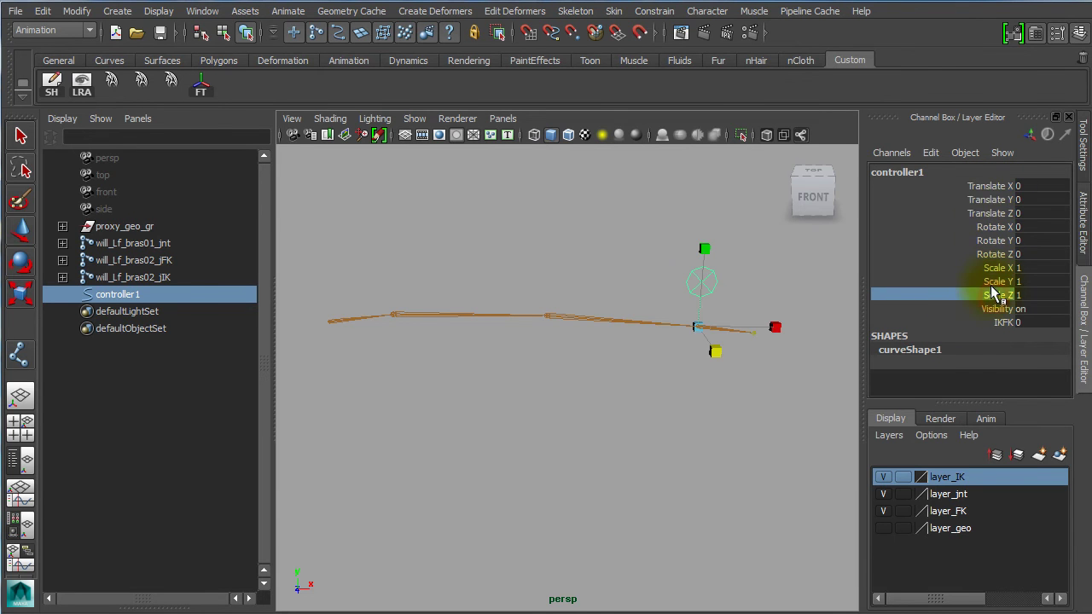
drag(986, 186, 984, 290)
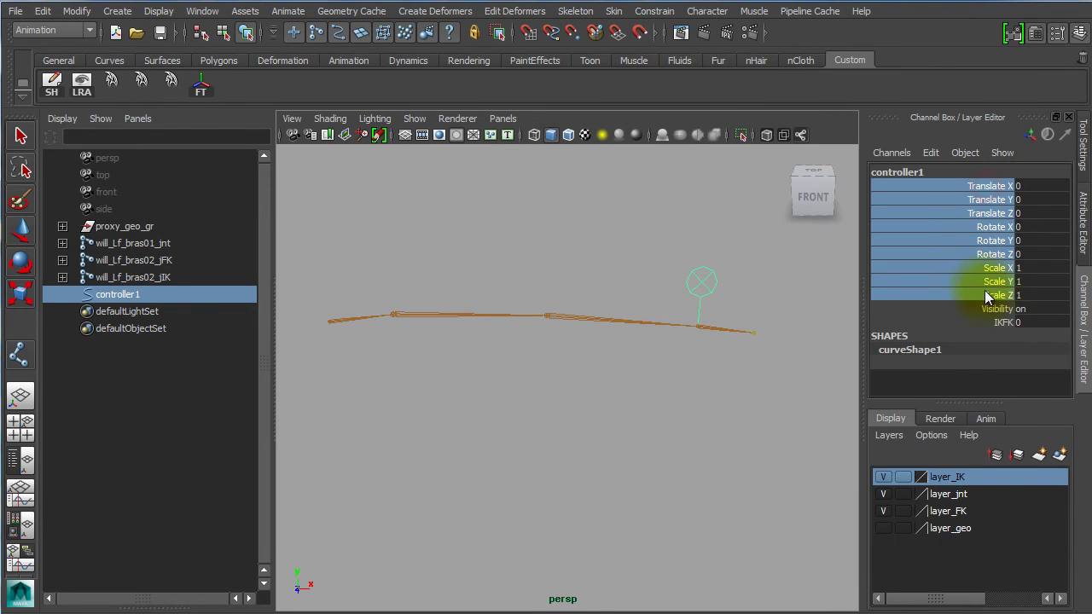
right_click(969, 246)
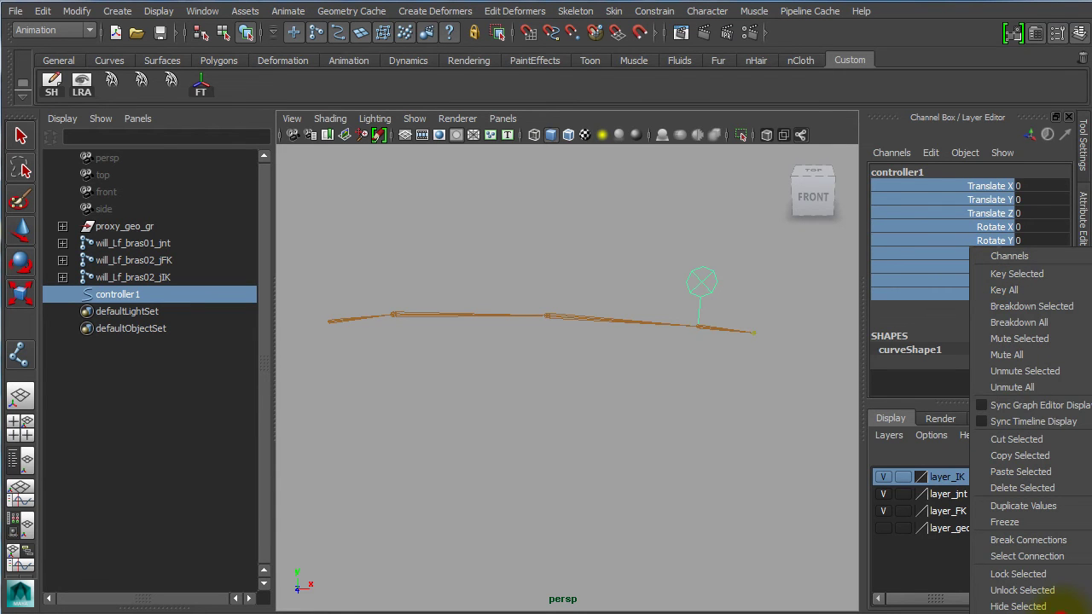
click(1065, 606)
click(657, 492)
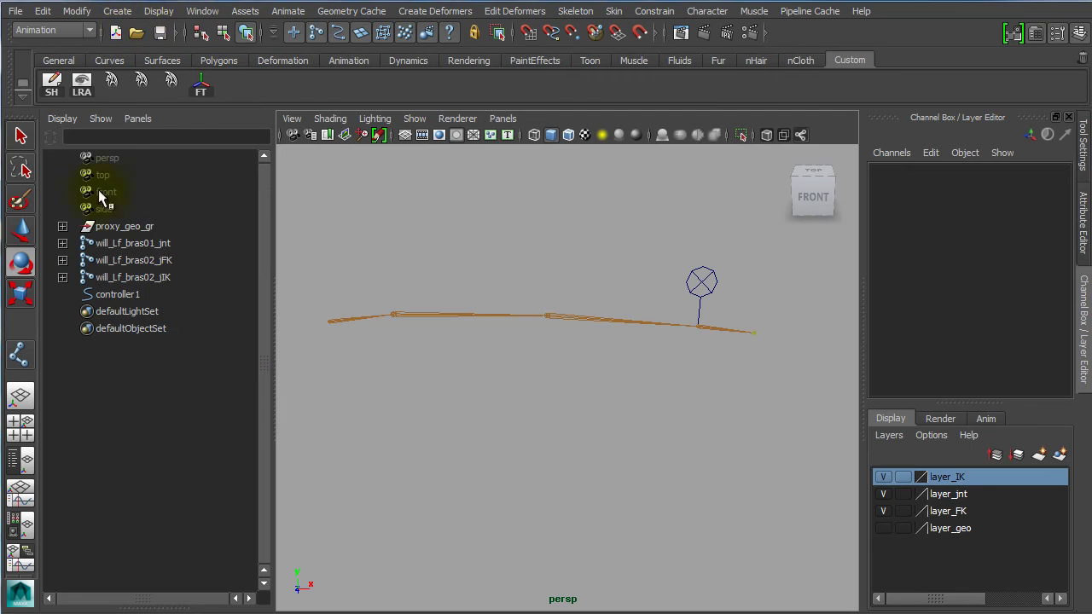
Step: Open the Hypergraph hierarchy and select the orient constraint under will_Lf_bras02_jnt
click(159, 11)
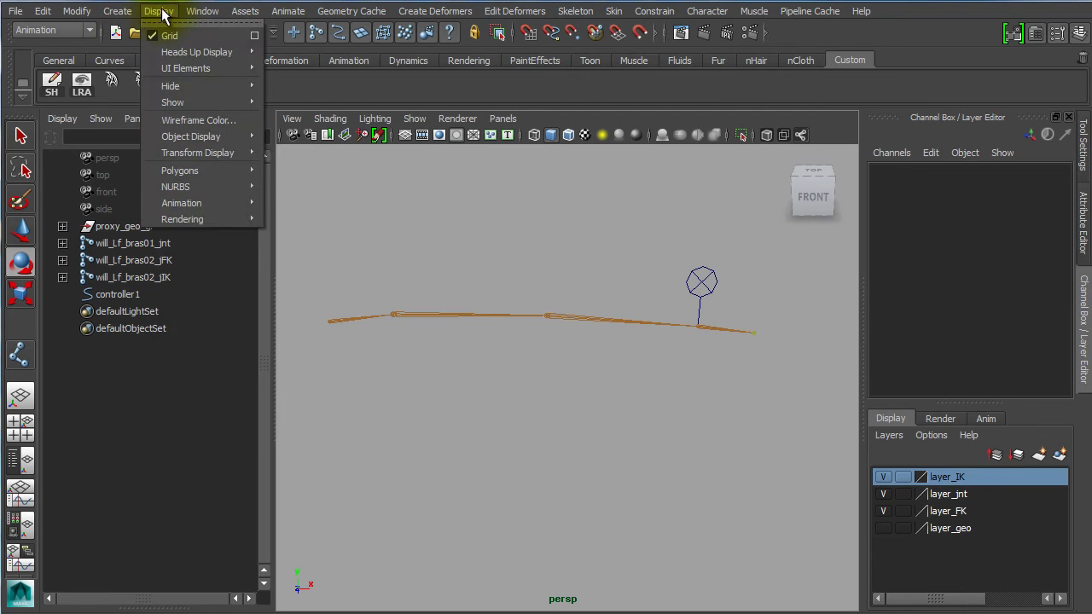
mouse_move(202, 11)
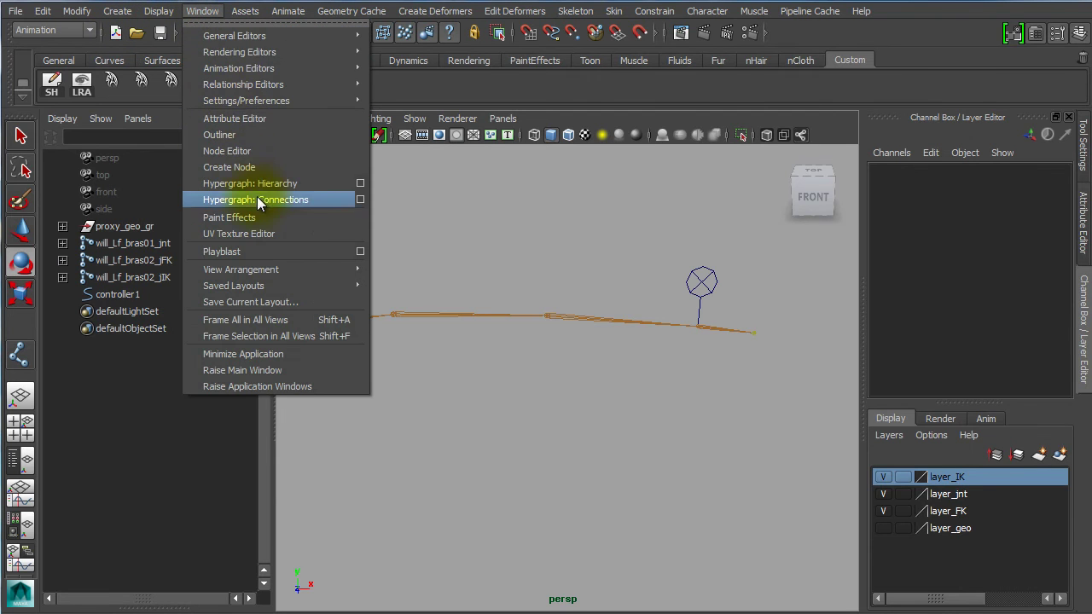
click(287, 184)
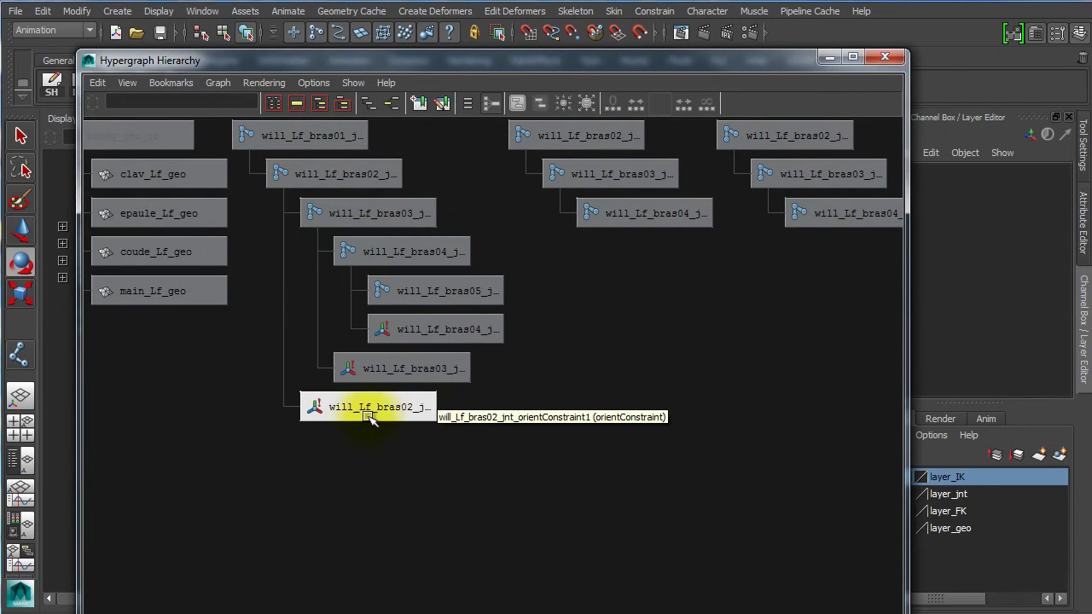
drag(905, 355, 720, 356)
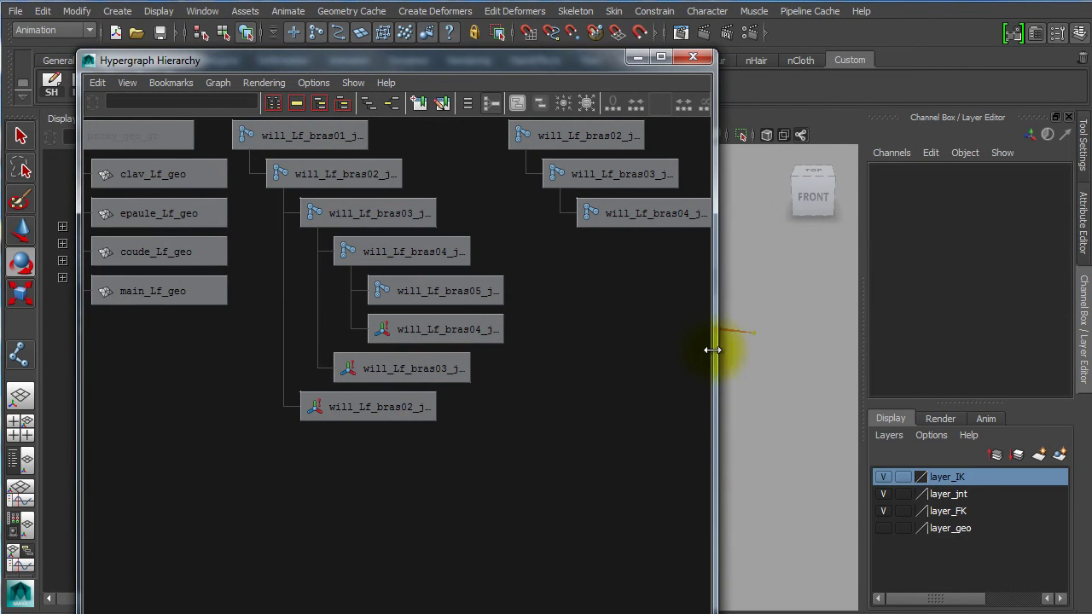
drag(377, 64, 238, 60)
click(243, 402)
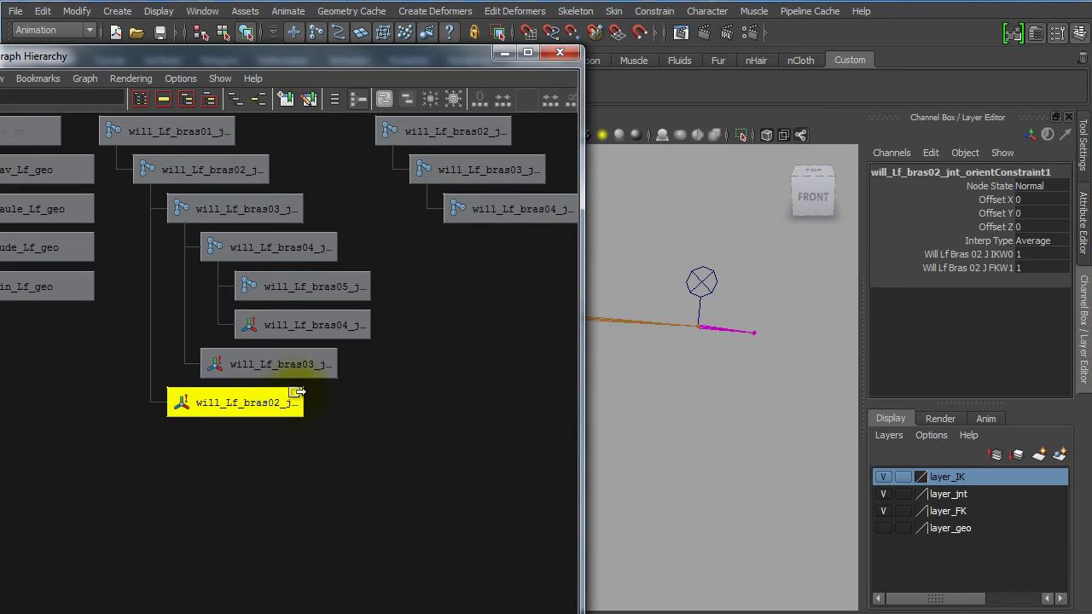
drag(365, 61, 428, 48)
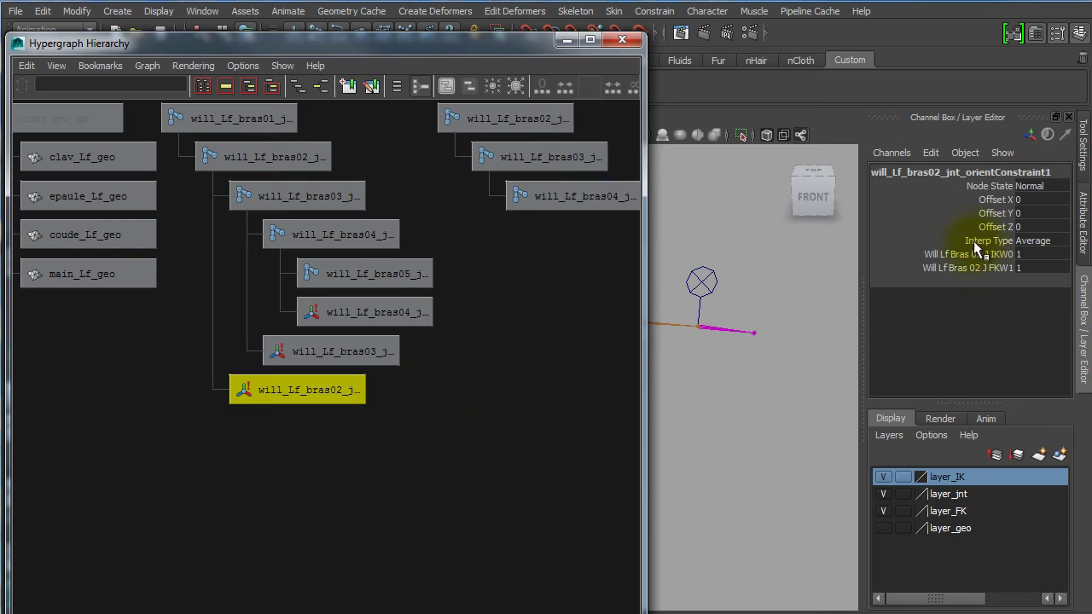
Step: Load the bras02 orient constraint's IKW0 and FKW1 weights as driven attributes in Set Driven Key
drag(979, 254, 982, 278)
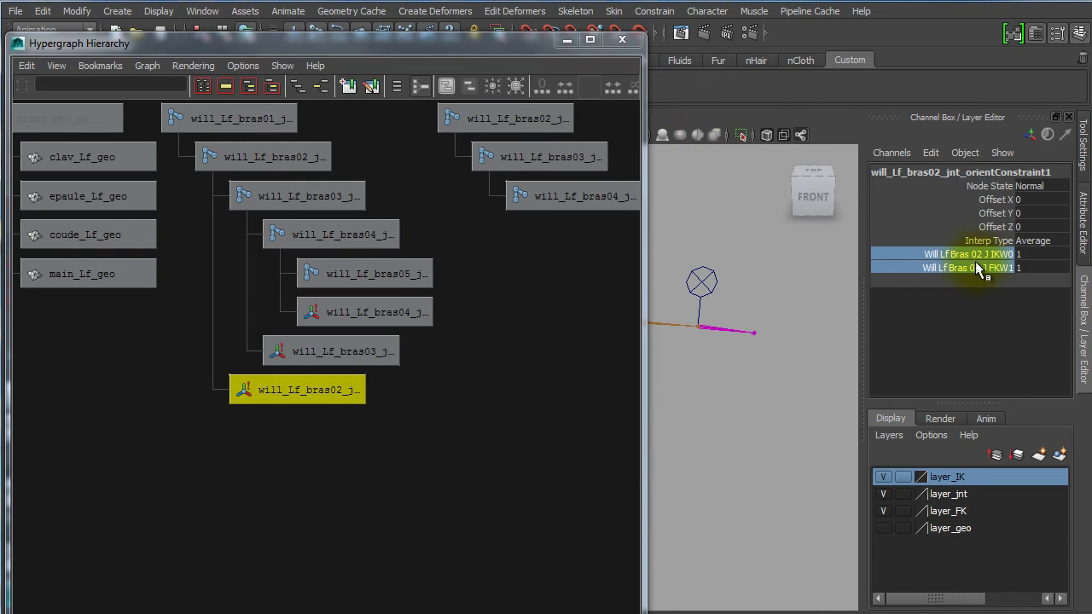
click(931, 153)
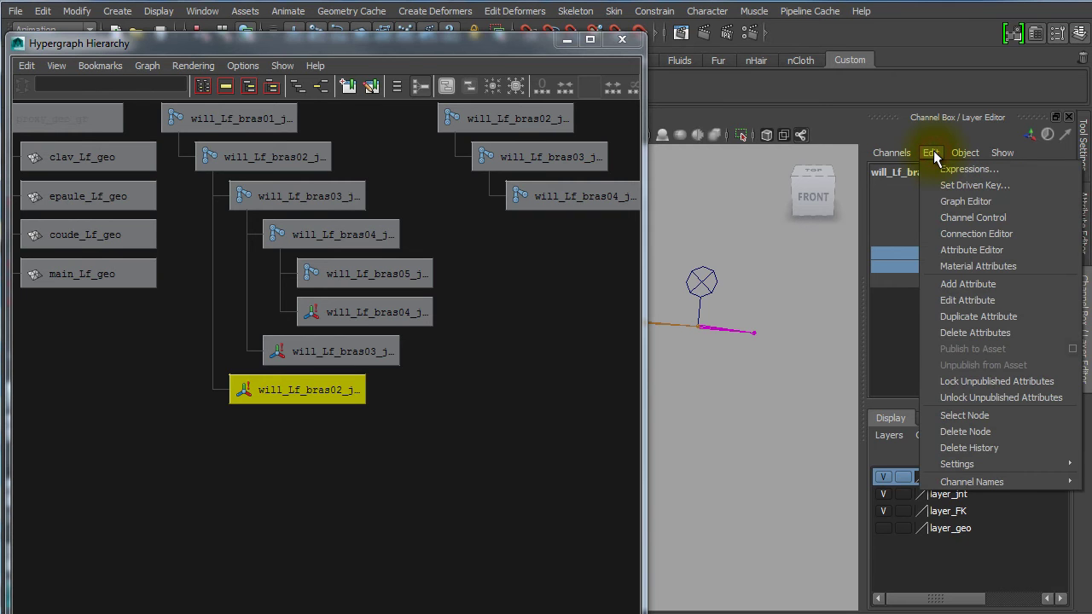
click(955, 185)
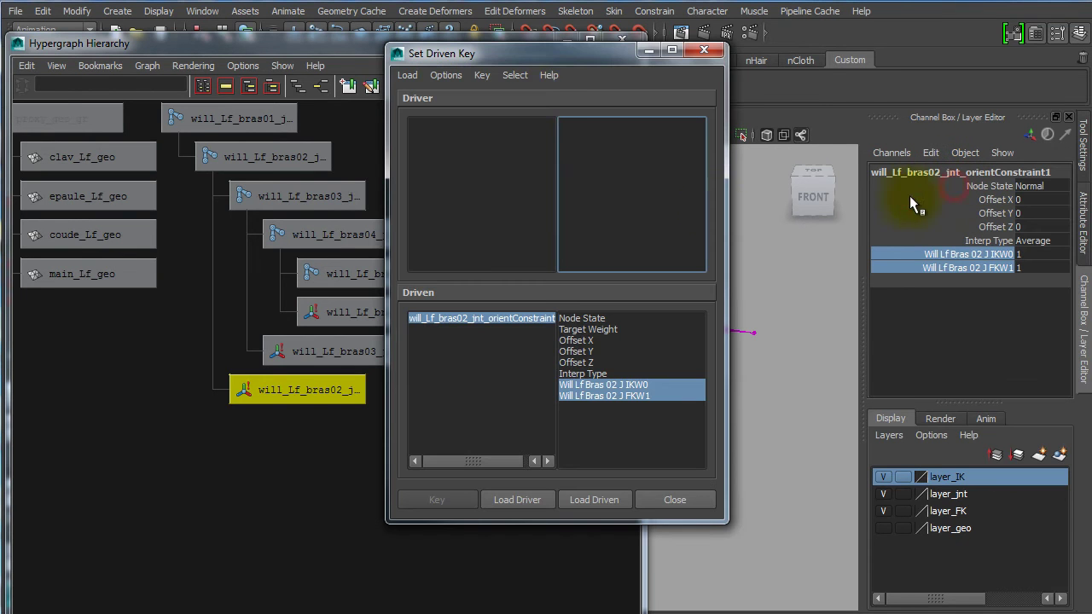
drag(558, 56, 474, 53)
Step: Load the nail controller as the driver in Set Driven Key, with IKFK as its driving attribute
drag(691, 257, 718, 281)
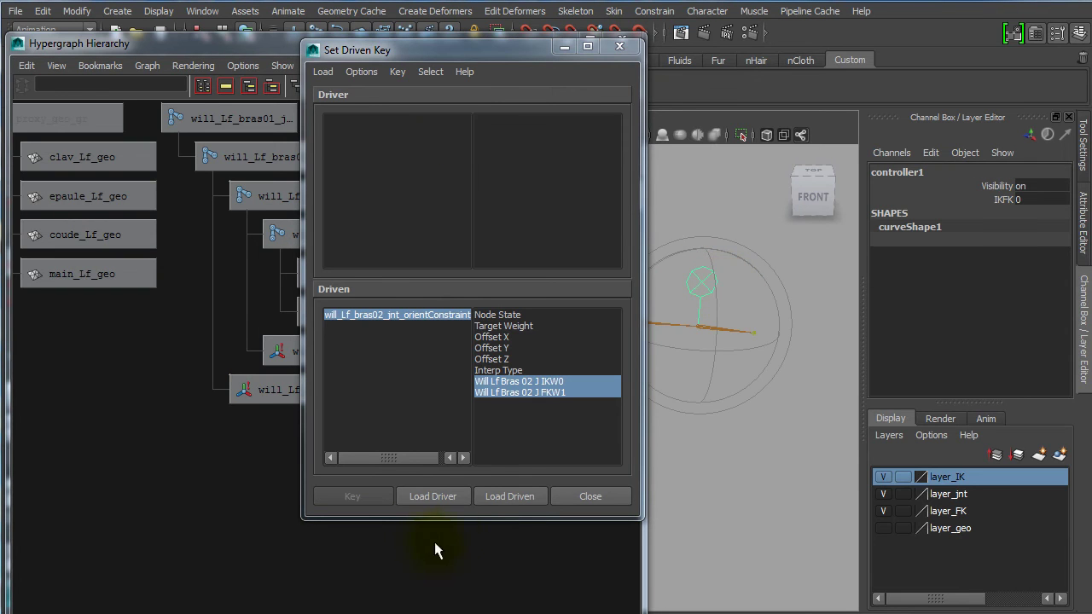
click(441, 497)
click(496, 131)
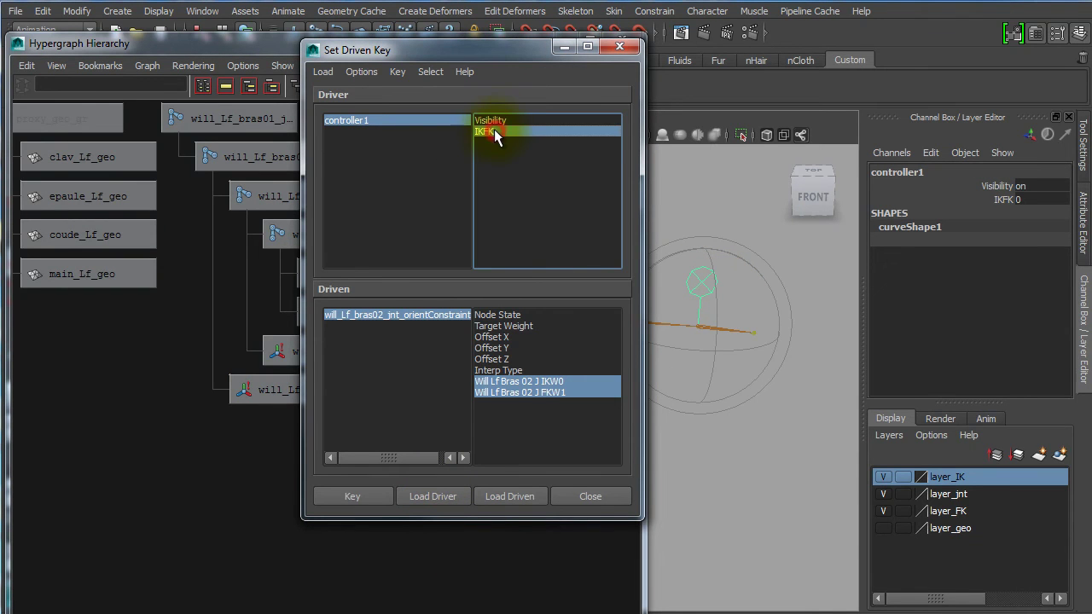
drag(431, 57, 408, 56)
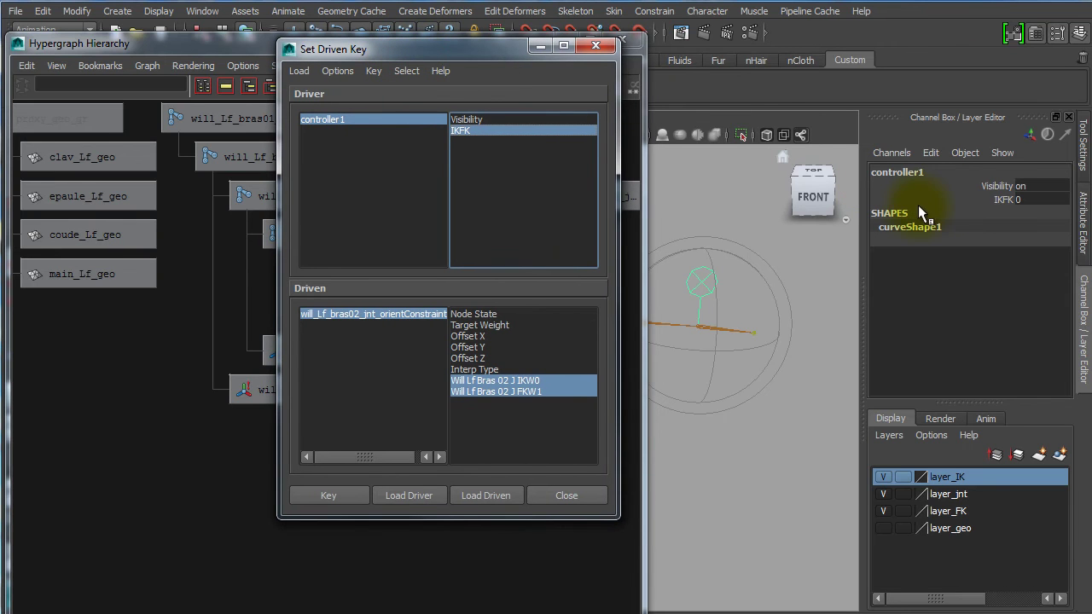
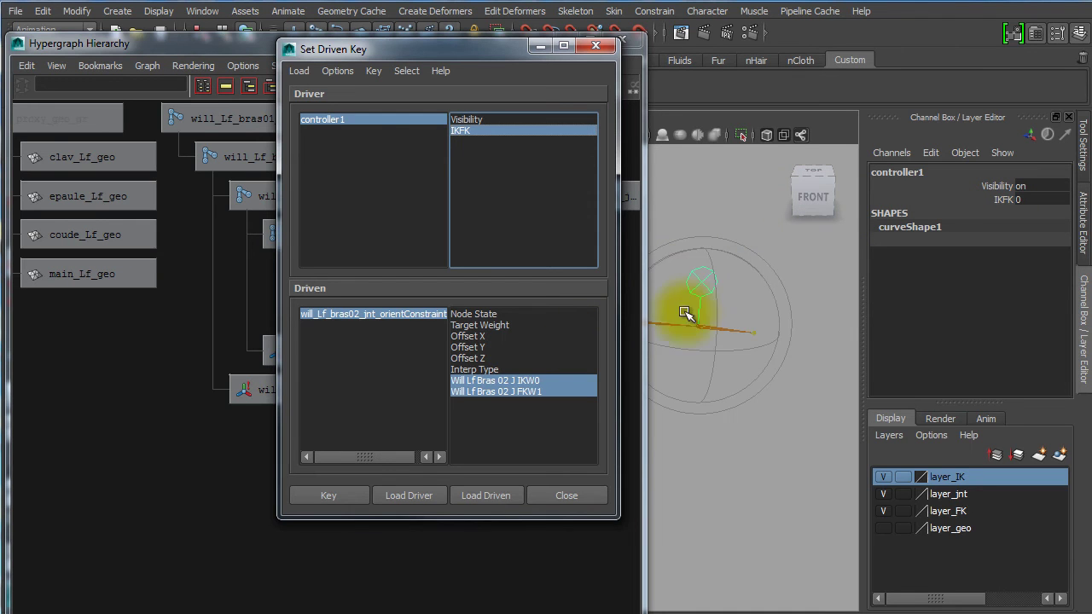
Step: Set the bras02 orient constraint's FKW1 weight to 0, leaving IKW0 at 1, and key both weights against IKFK 0
click(244, 389)
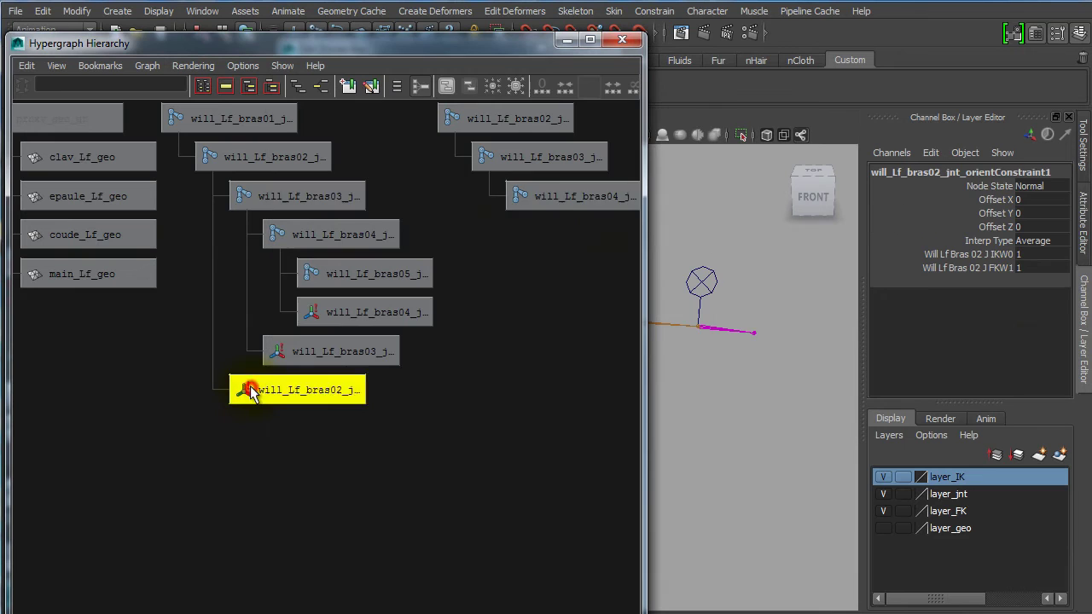
double_click(1020, 268)
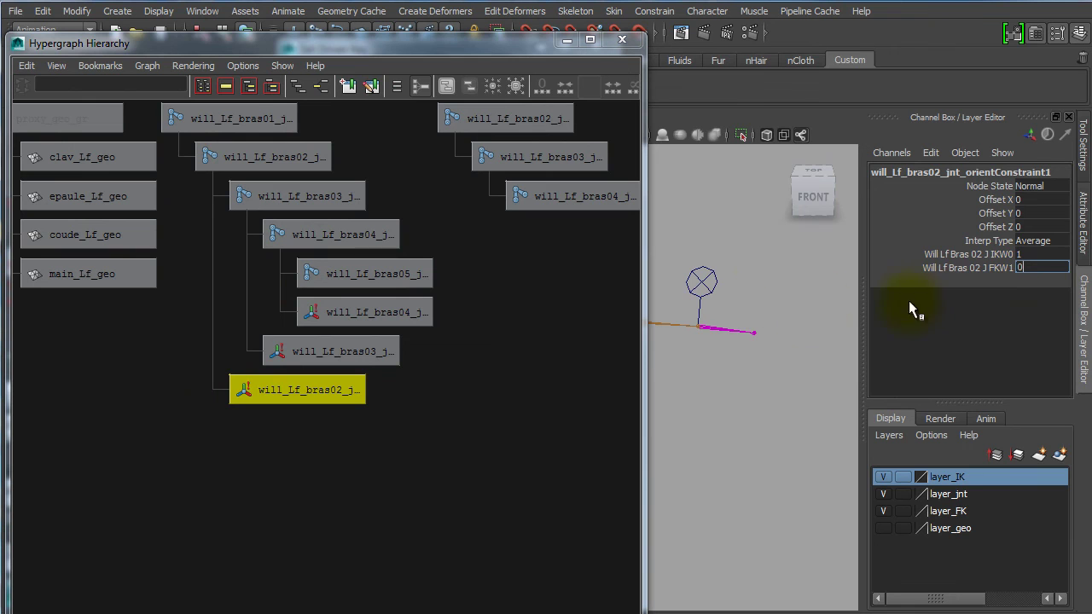
double_click(1041, 266)
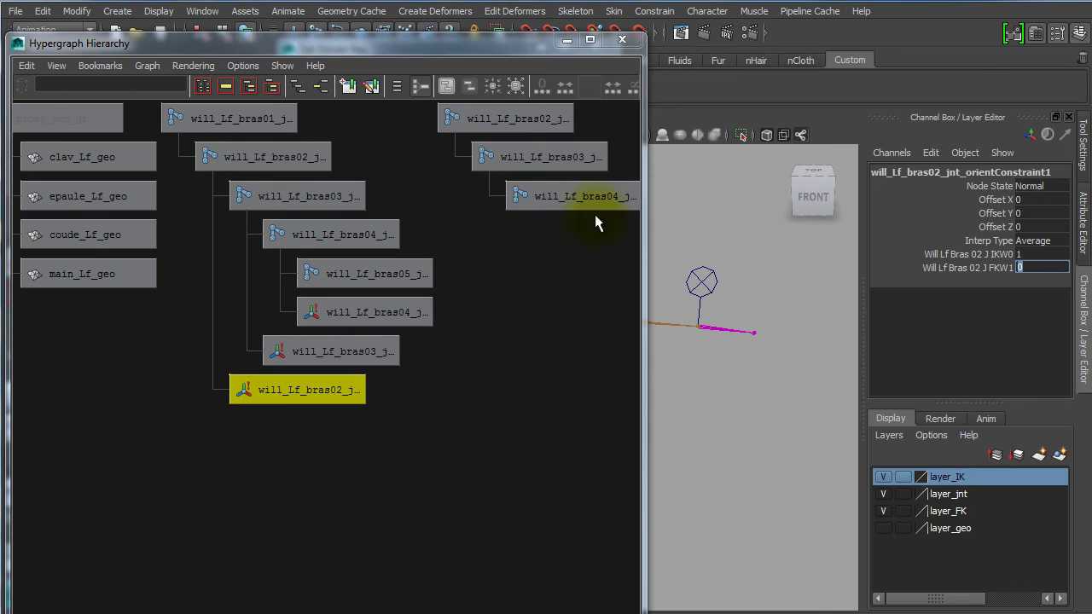
drag(466, 59, 603, 35)
click(514, 52)
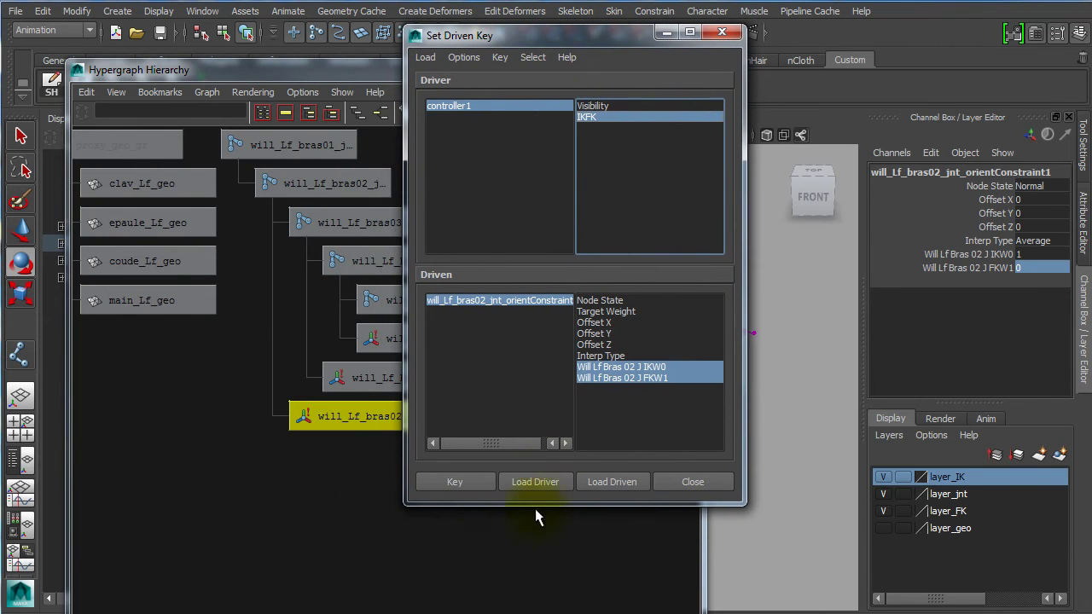
click(471, 481)
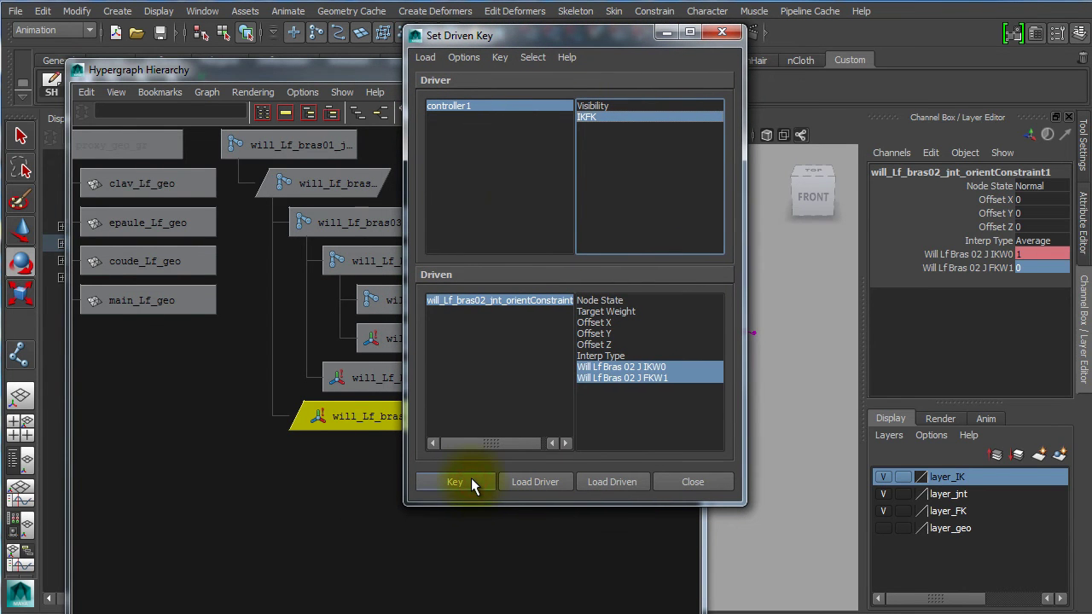
drag(546, 44, 430, 61)
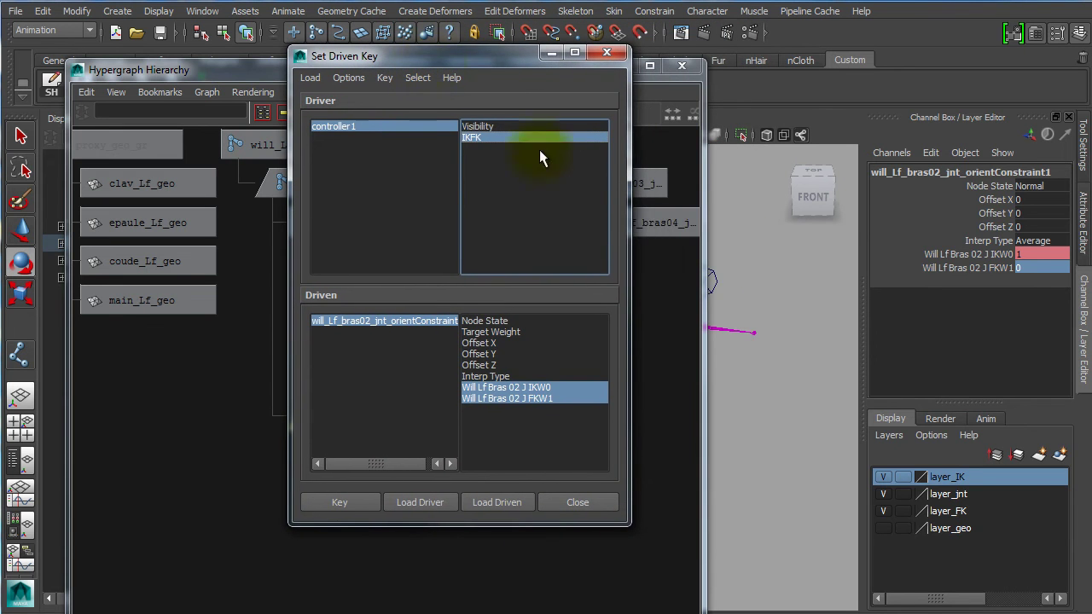
click(729, 286)
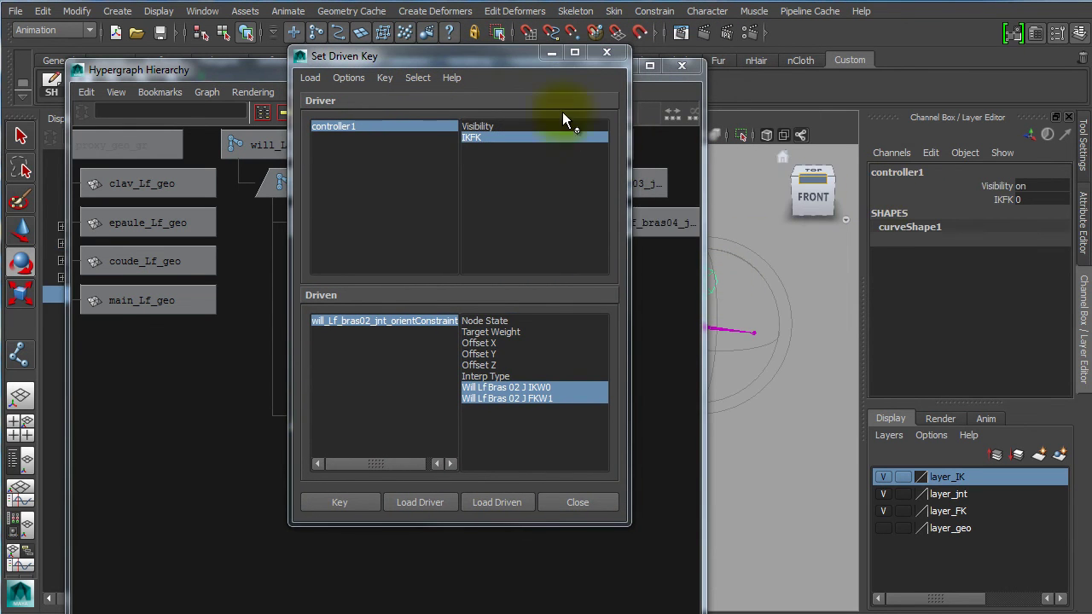
drag(370, 57, 394, 54)
click(230, 73)
drag(229, 73, 201, 64)
mouse_move(614, 360)
alt+right_down()
mouse_move(275, 312)
mouse_move(612, 352)
alt+right_up()
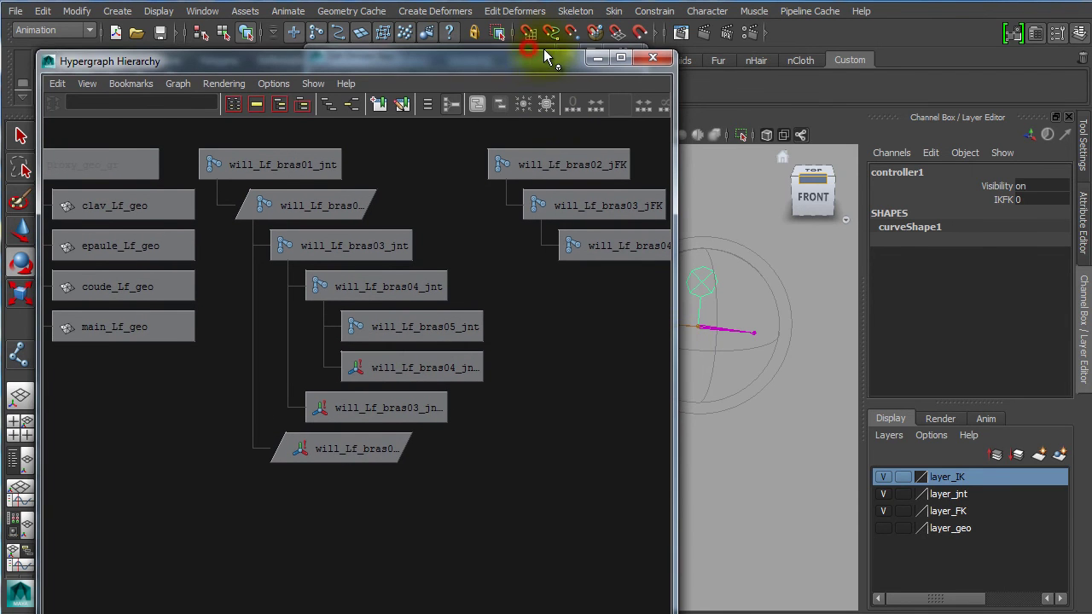
drag(524, 66, 574, 62)
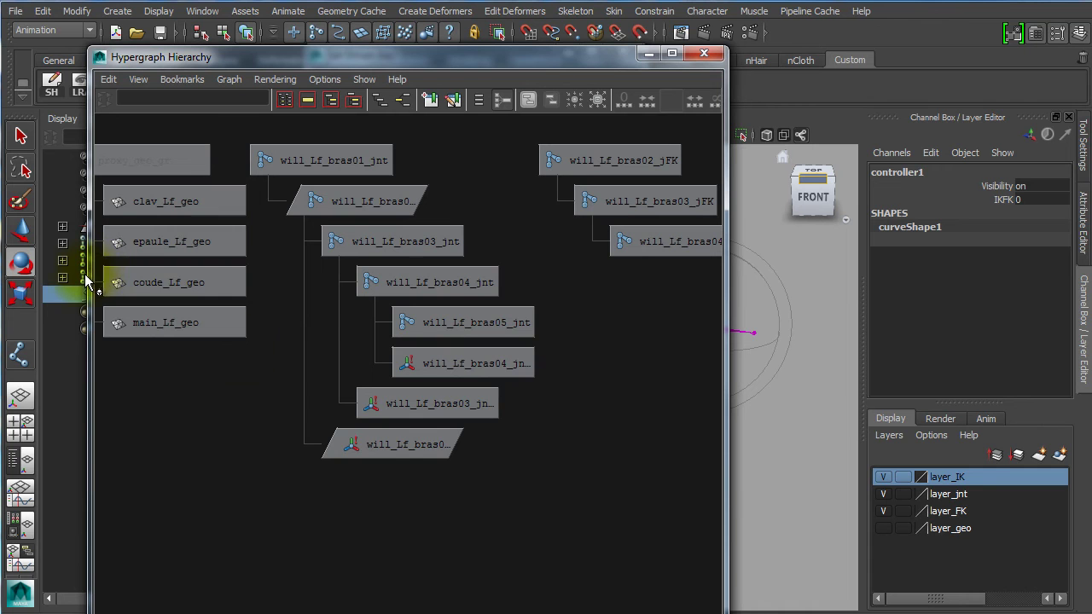
click(720, 529)
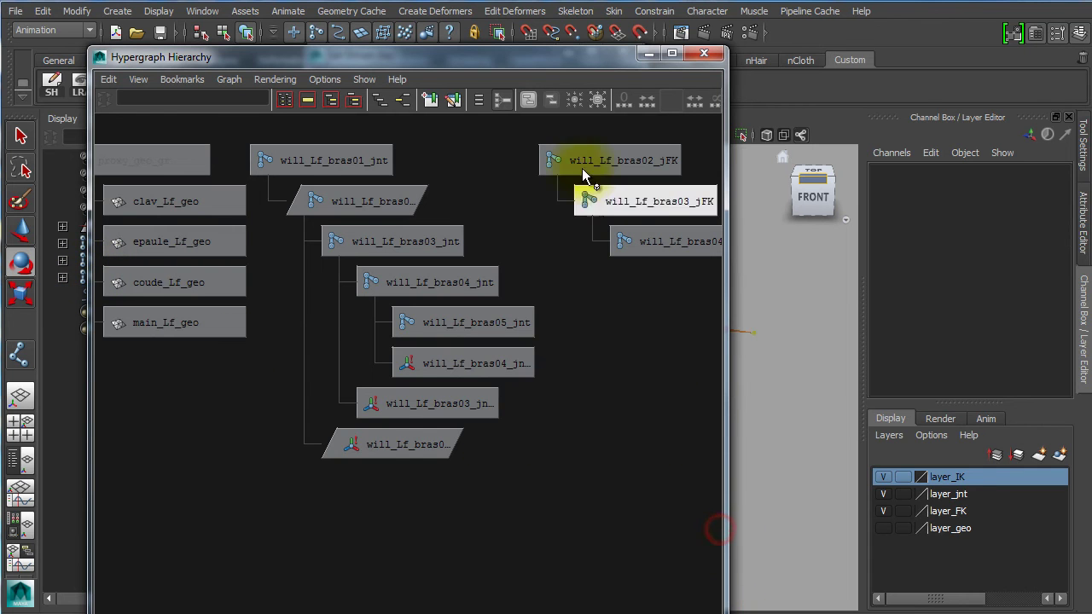
drag(517, 61, 537, 210)
click(489, 102)
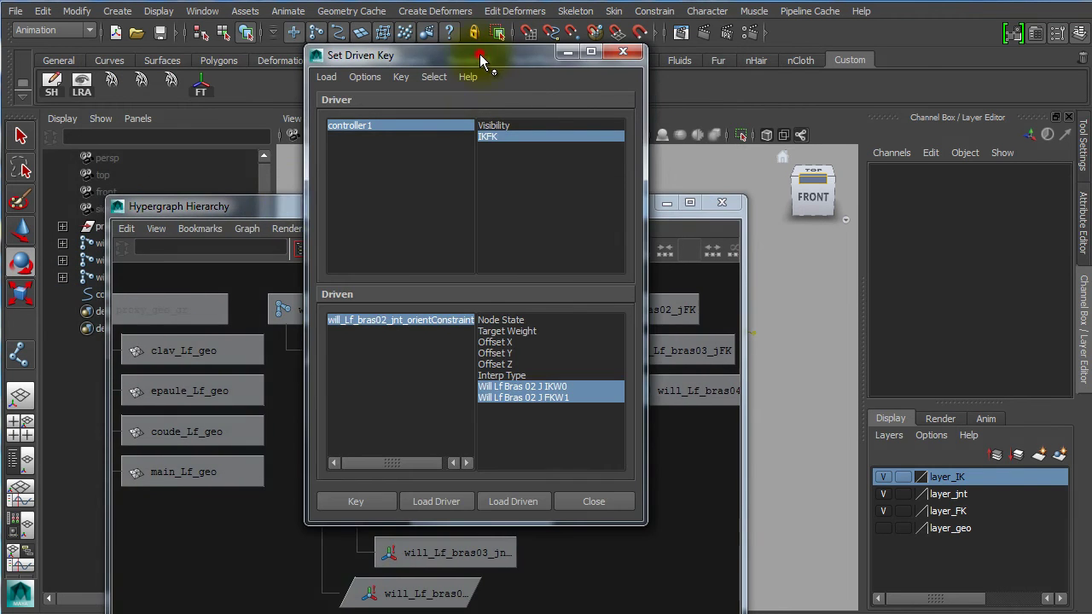
drag(282, 201, 271, 78)
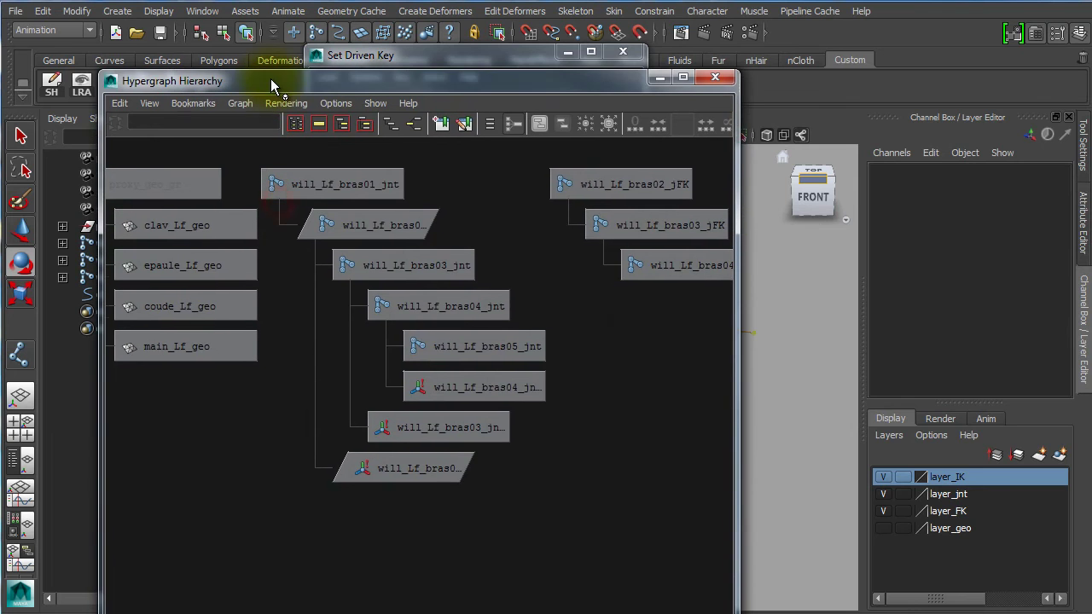
click(466, 53)
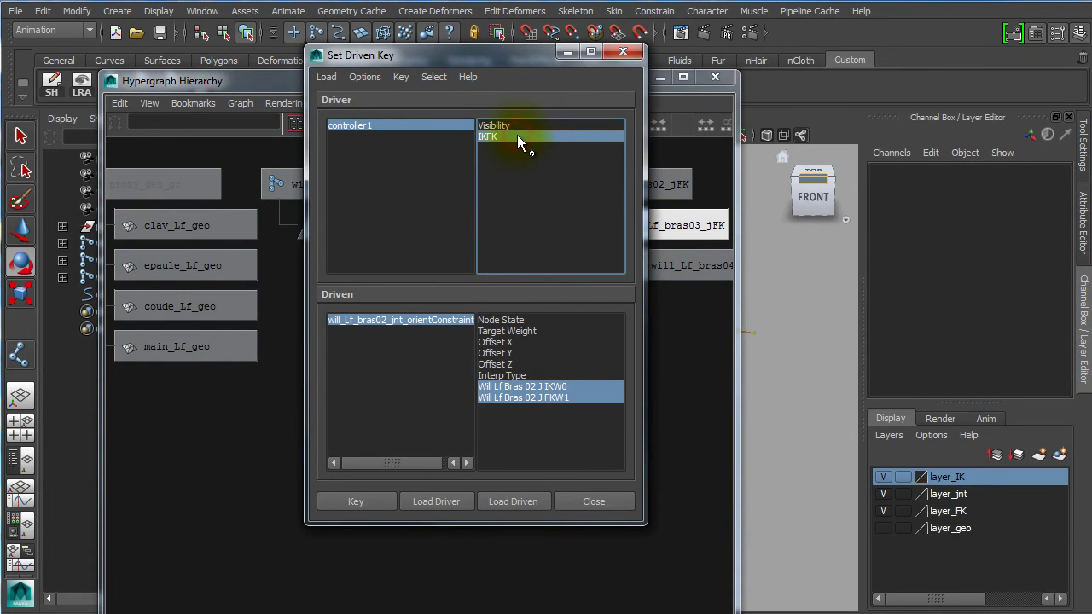
Step: Select the driver controller1 and set its IKFK attribute to 10
click(394, 125)
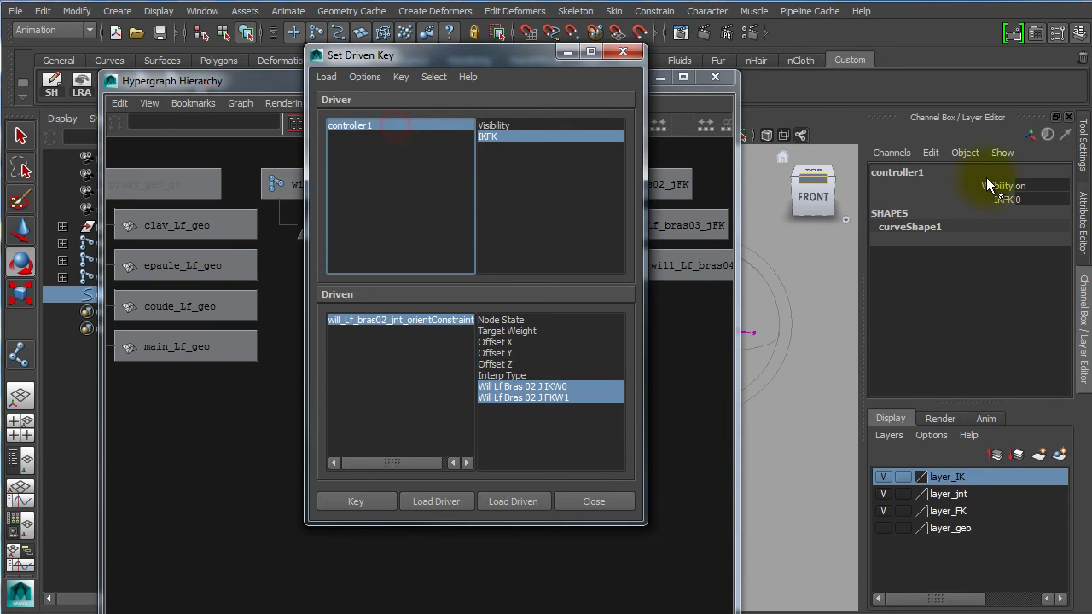
click(1029, 200)
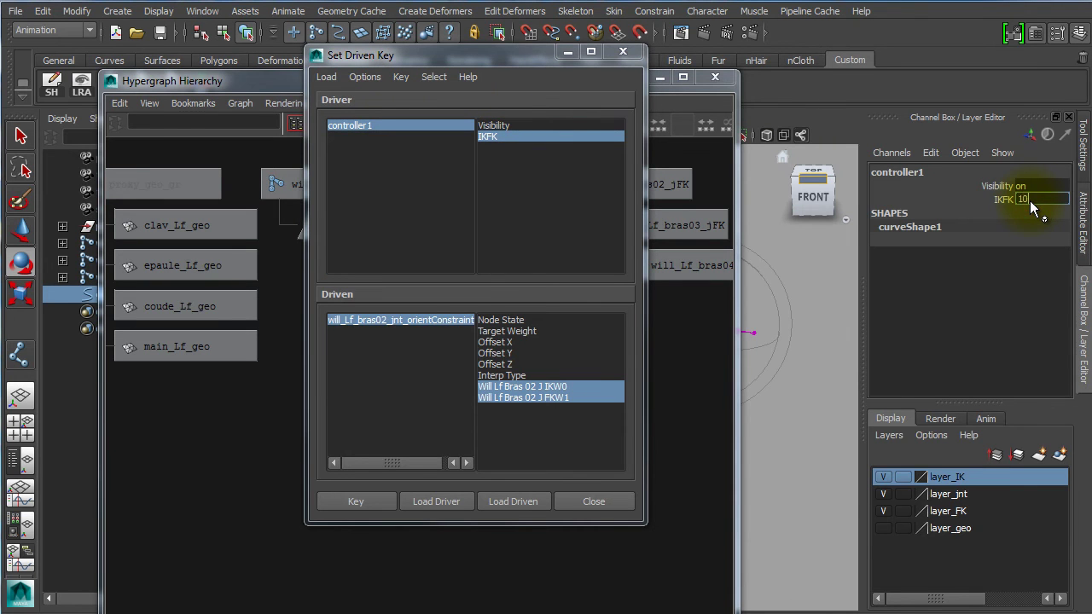
click(467, 137)
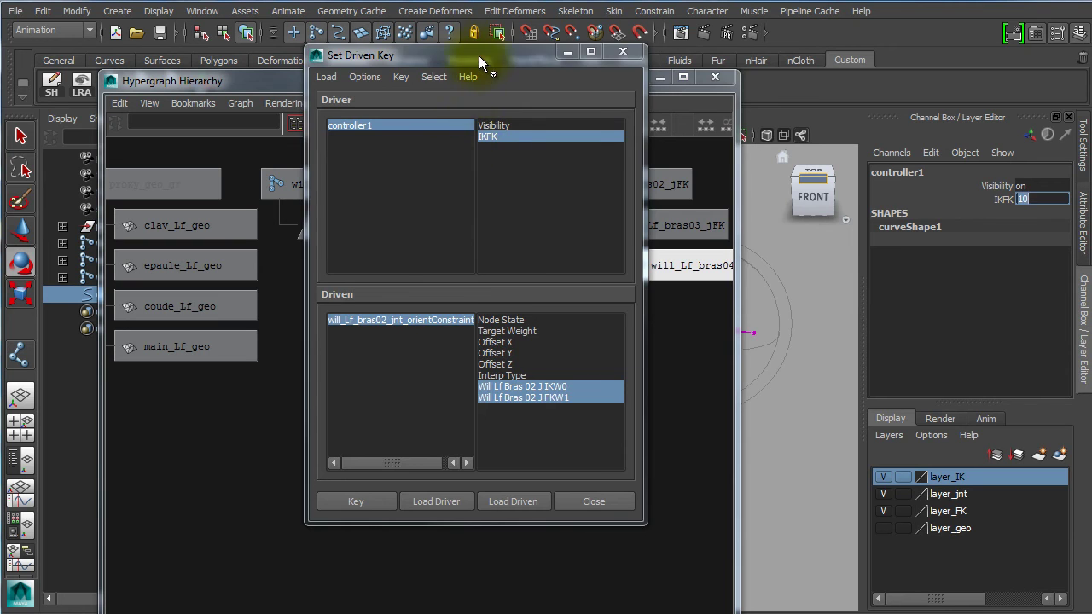
Step: Set the bras02 orient constraint's IKW0 weight to 0 and FKW1 to 1, and key both against IKFK 10
drag(478, 55, 636, 80)
click(381, 472)
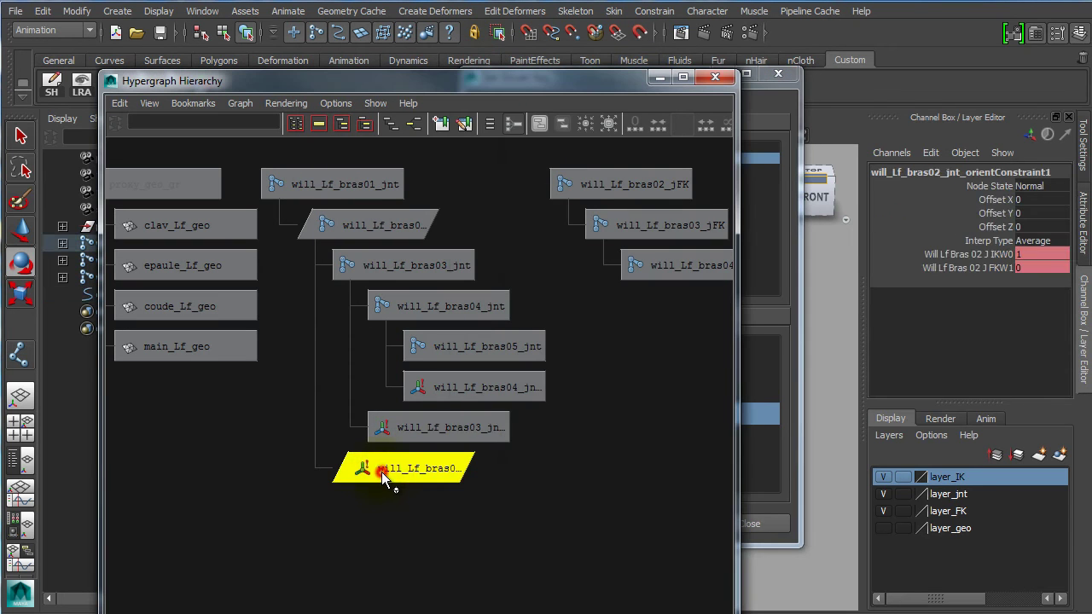
click(1030, 253)
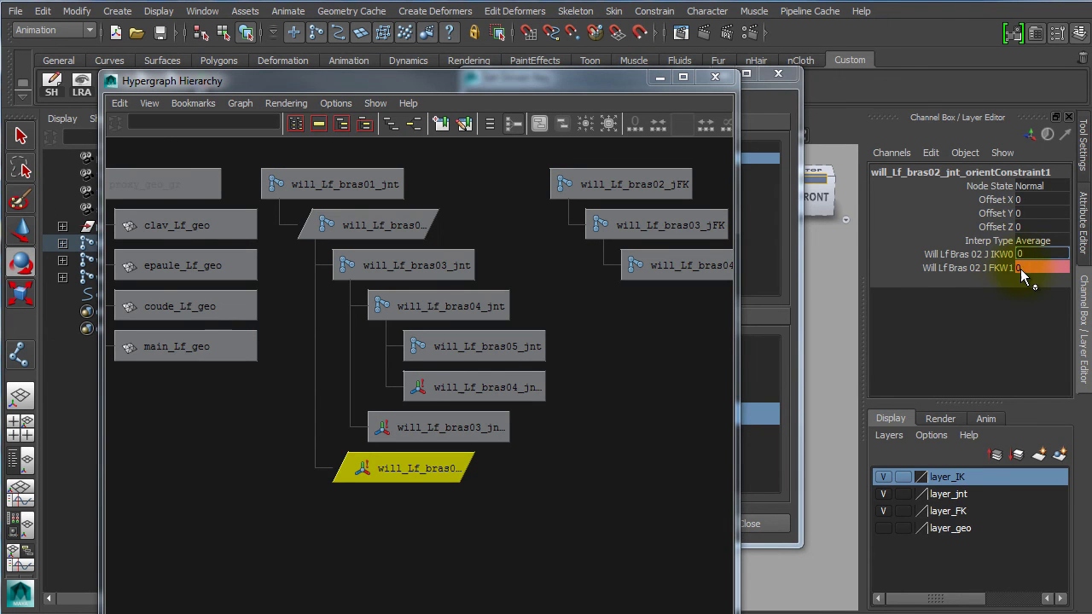
click(1024, 268)
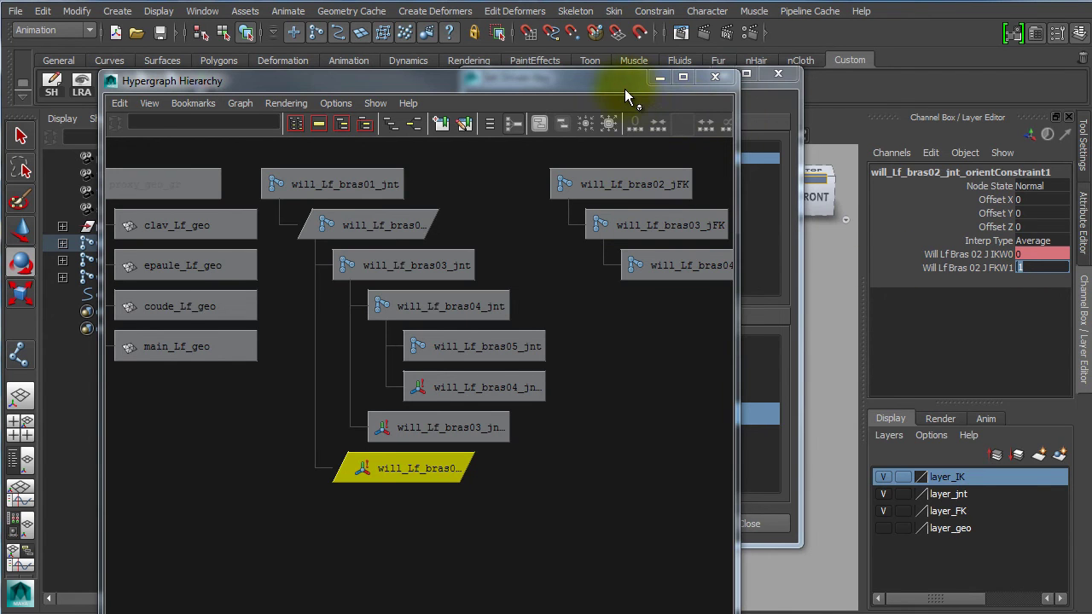
drag(632, 91, 546, 54)
click(671, 72)
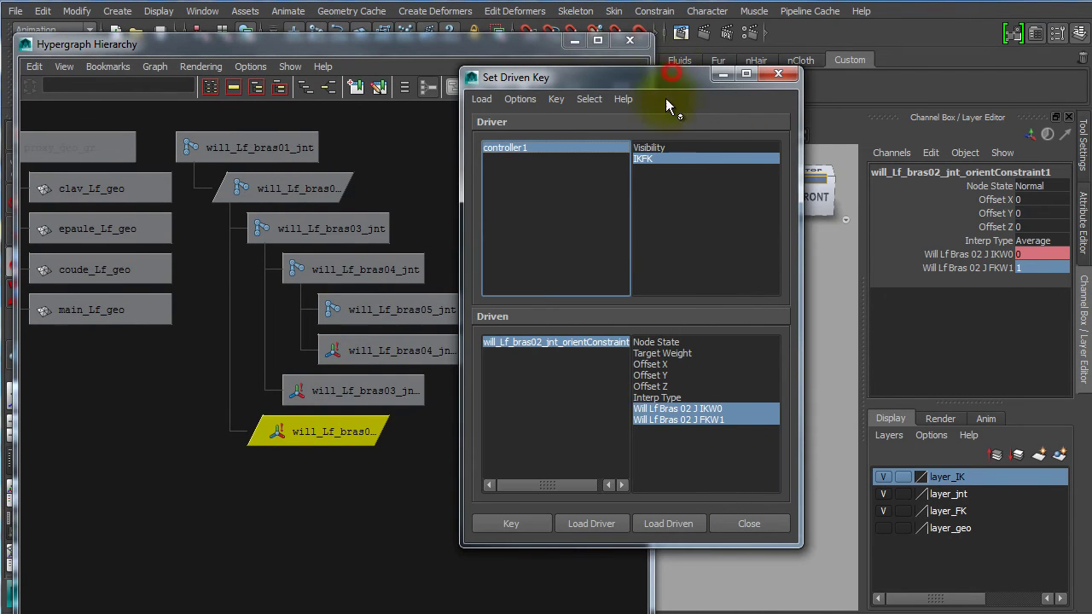
click(505, 523)
Step: Set controller1's IKFK attribute to 0 and check the bras02 orient constraint's weights
mouse_move(555, 75)
mouse_down()
mouse_move(435, 75)
mouse_move(502, 74)
mouse_move(344, 55)
mouse_up()
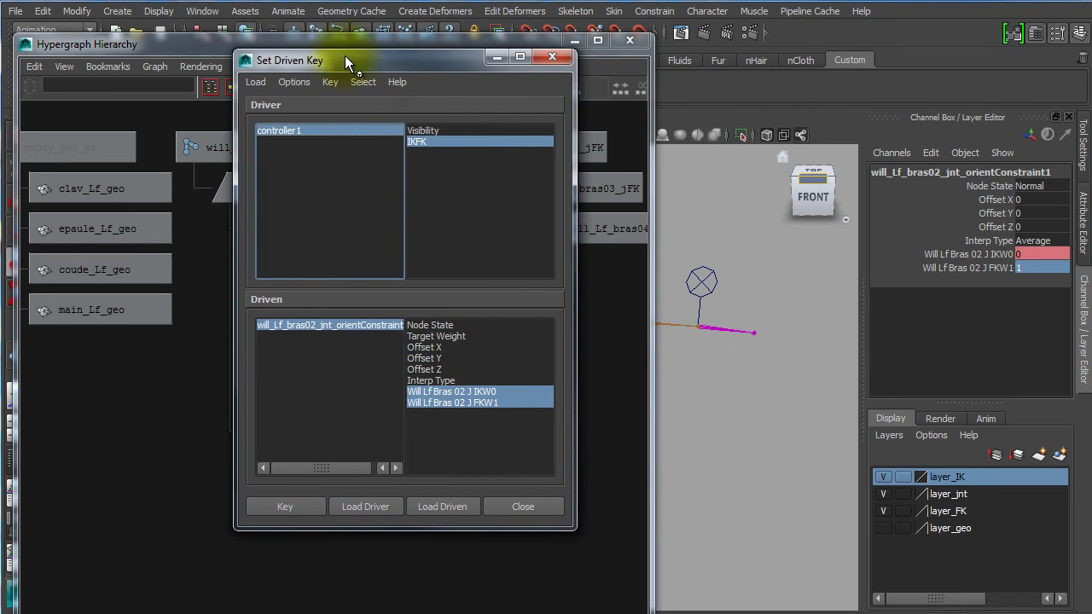
click(736, 266)
click(701, 263)
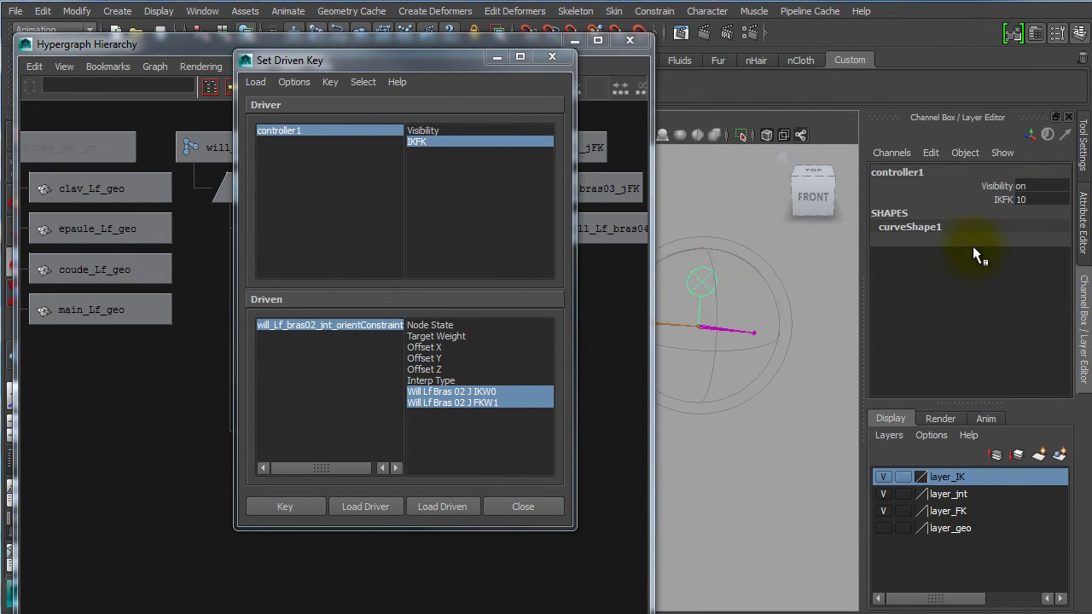
click(1000, 201)
middle_drag(781, 334, 570, 395)
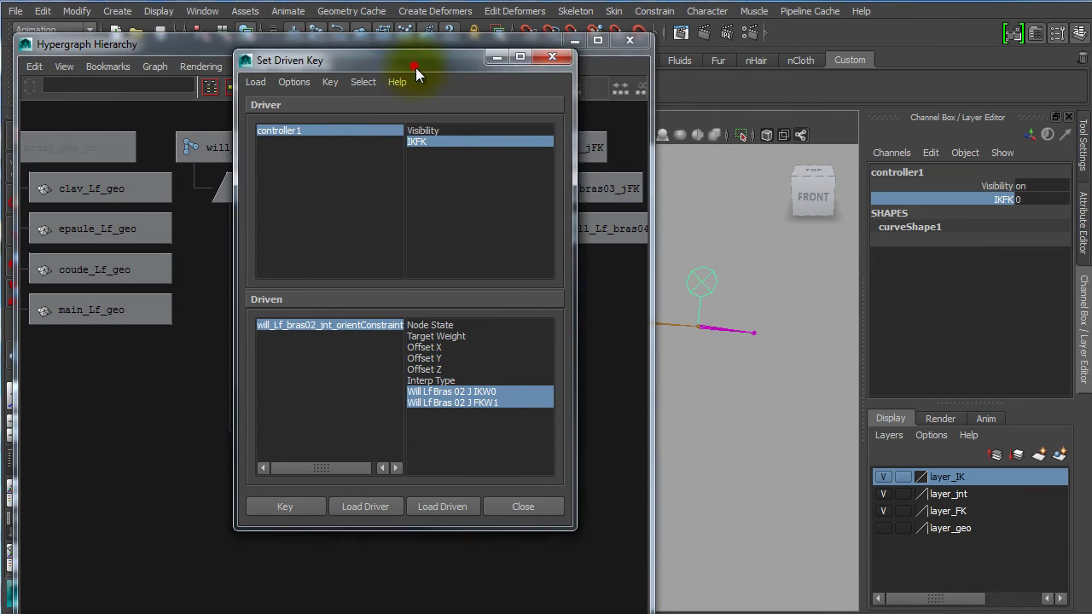
drag(415, 68, 565, 79)
click(358, 430)
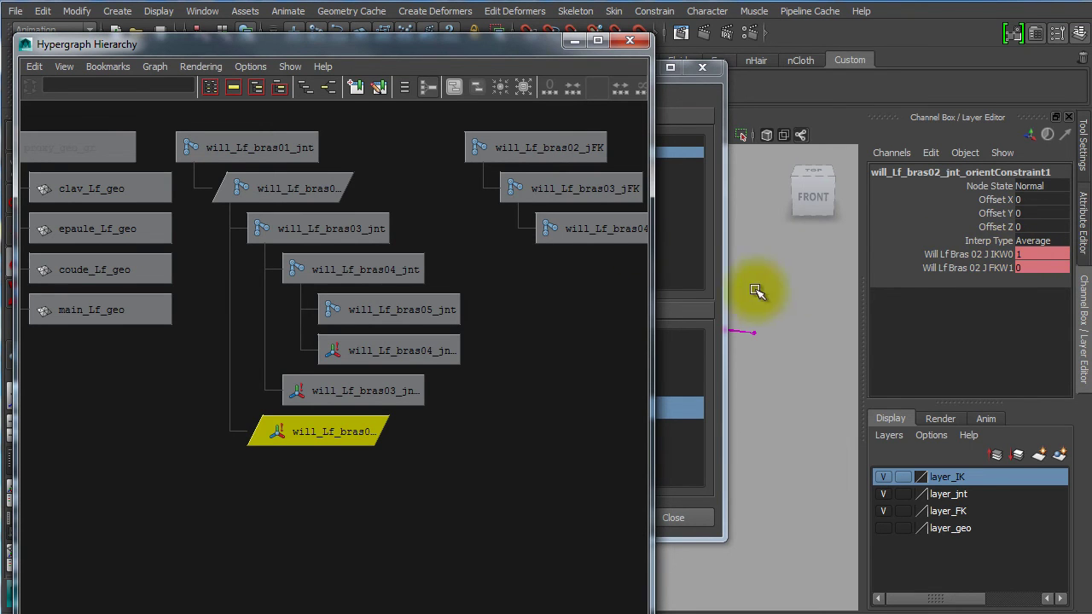
Step: Set controller1's IKFK attribute to 10 and check how the bras02 orient constraint's weights respond
alt+middle_drag(555, 387, 376, 376)
alt+middle_drag(504, 323, 384, 332)
alt+middle_drag(501, 363, 361, 354)
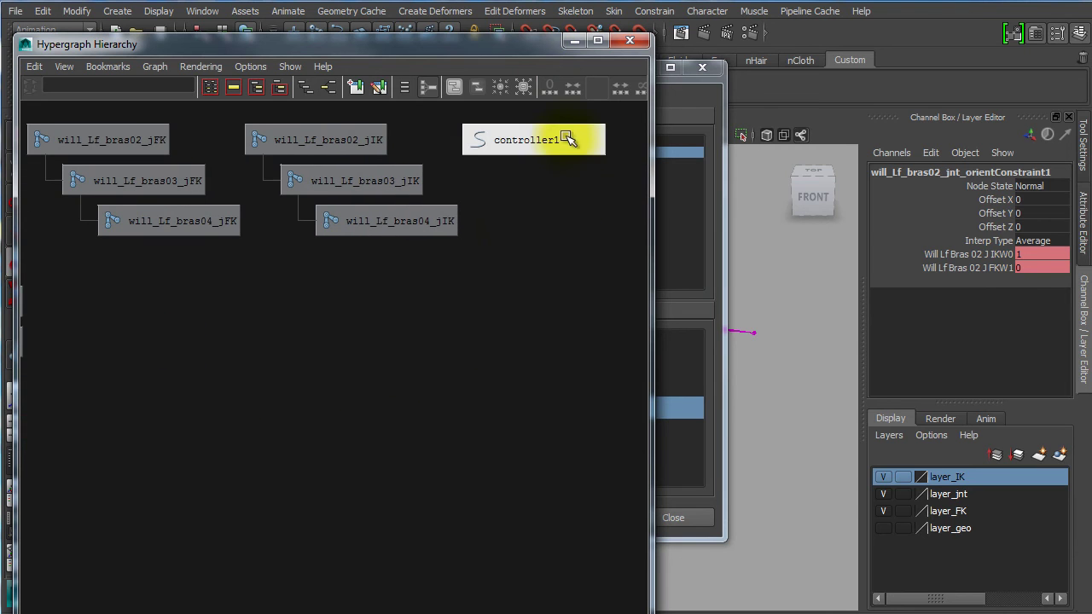
click(564, 135)
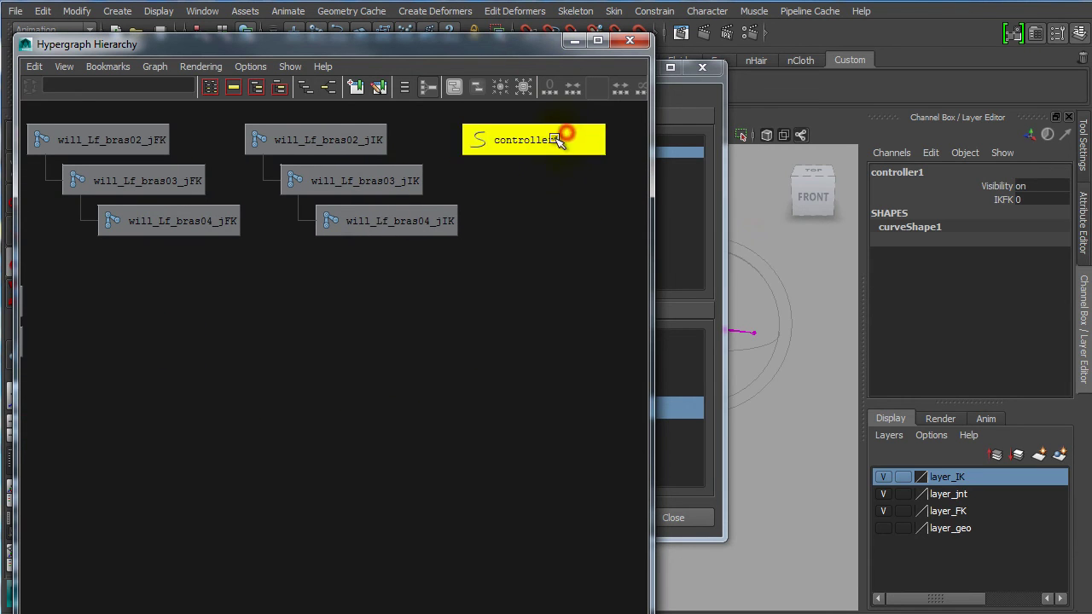
click(1010, 201)
middle_drag(762, 285, 937, 295)
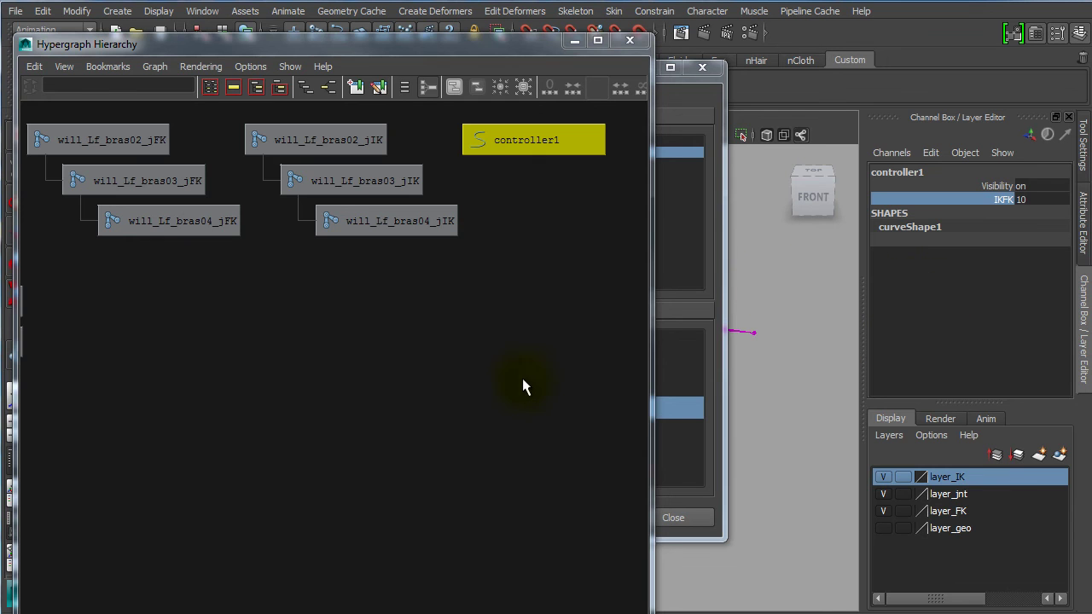
alt+middle_drag(374, 370, 548, 370)
alt+middle_drag(329, 420, 560, 421)
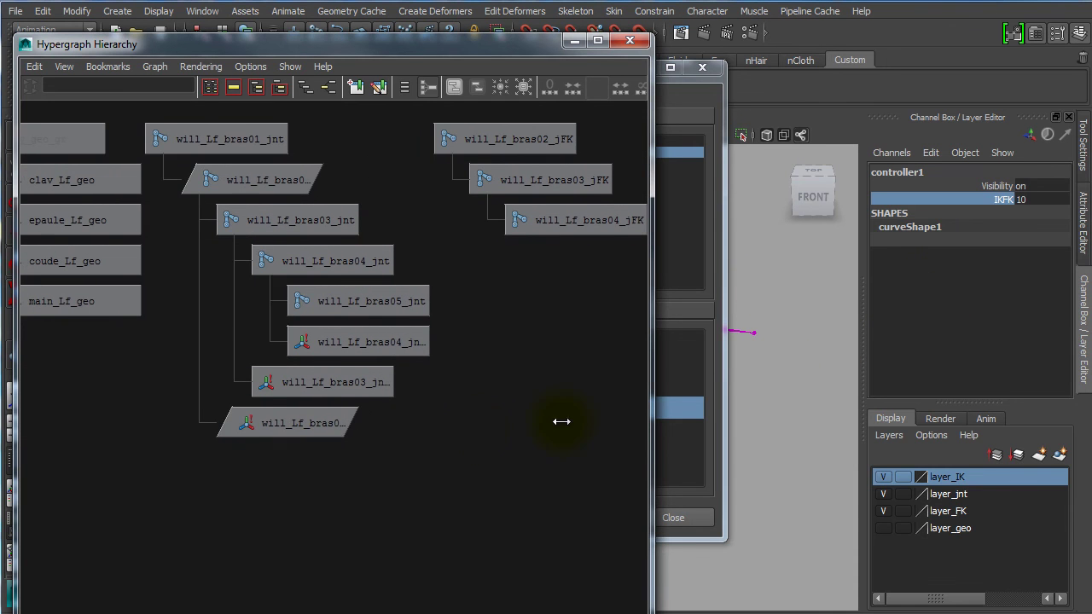
click(338, 424)
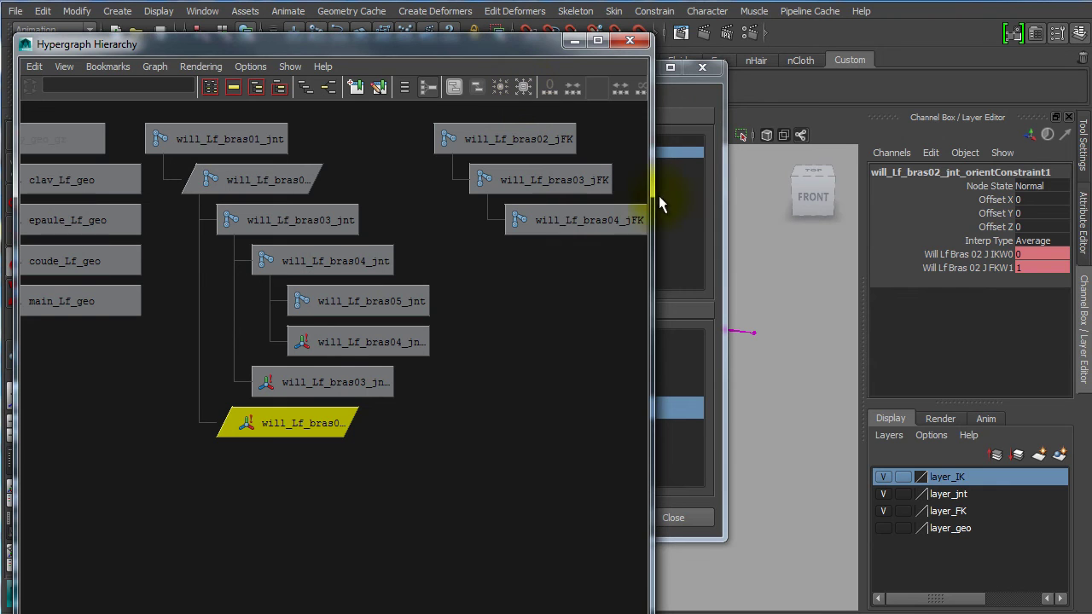
Step: Narrow the Hypergraph window and arrange it beside the Set Driven Key window, leaving the wrist controller reachable in the viewport
drag(654, 199, 550, 170)
drag(577, 80, 808, 84)
drag(548, 289, 420, 289)
alt+middle_drag(188, 365, 107, 377)
alt+right_drag(110, 378, 106, 380)
drag(735, 79, 558, 63)
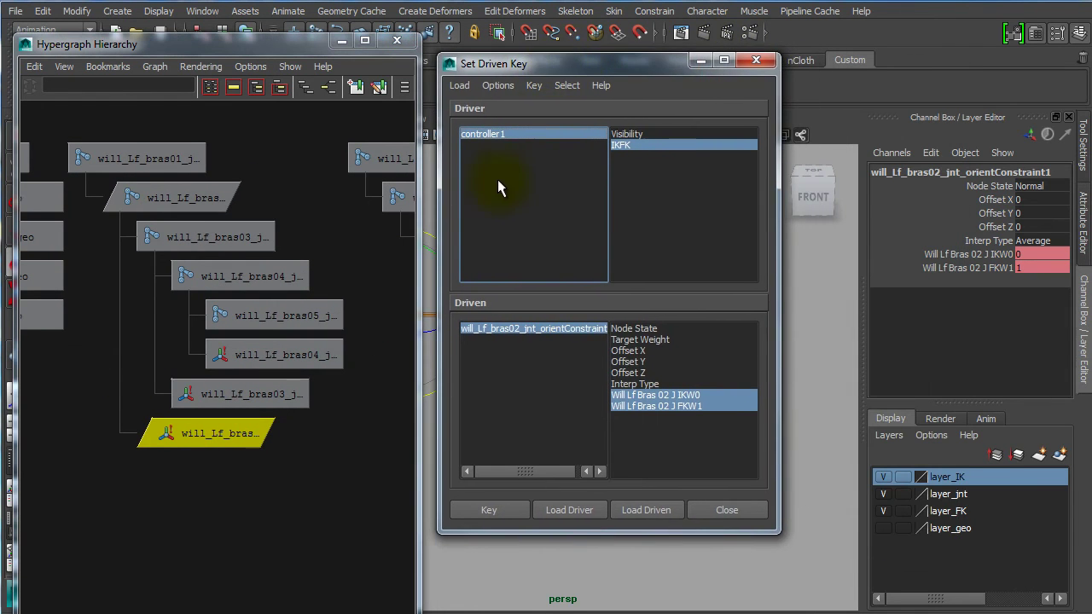
drag(419, 277, 360, 275)
drag(19, 289, 71, 285)
click(165, 70)
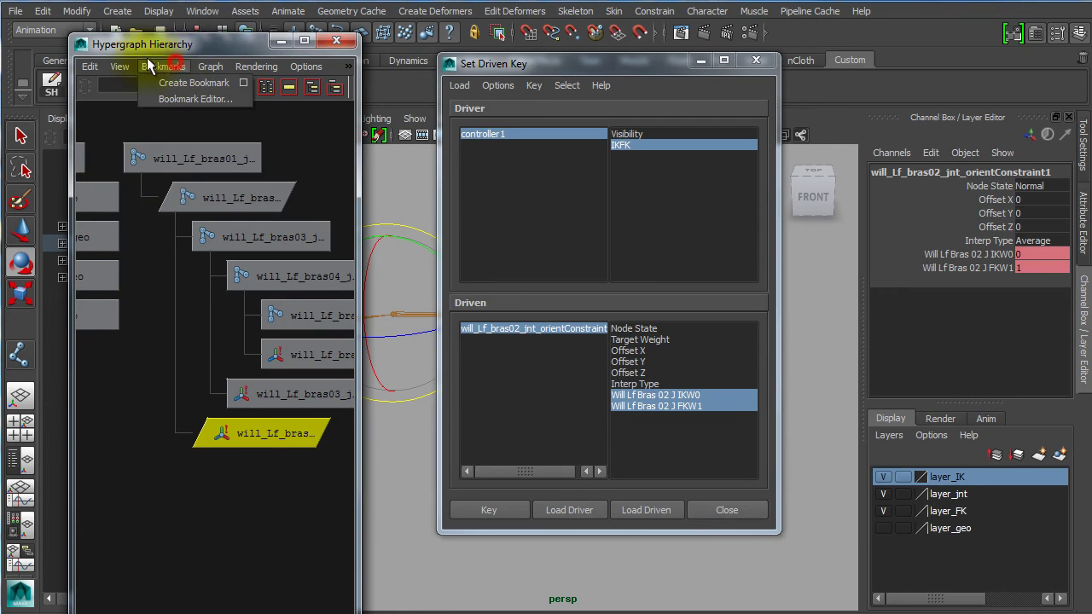
click(187, 45)
drag(226, 45, 176, 32)
drag(566, 58, 492, 45)
alt+middle_drag(775, 255, 813, 258)
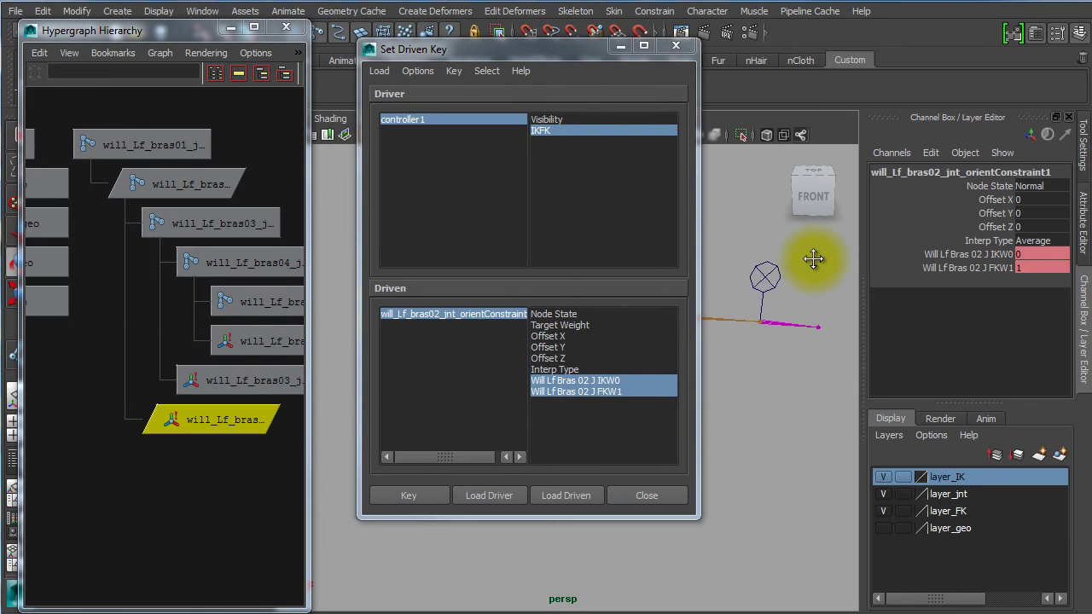
Step: Select controller1 at the wrist in the viewport and check its IKFK value
click(761, 273)
click(737, 205)
click(770, 266)
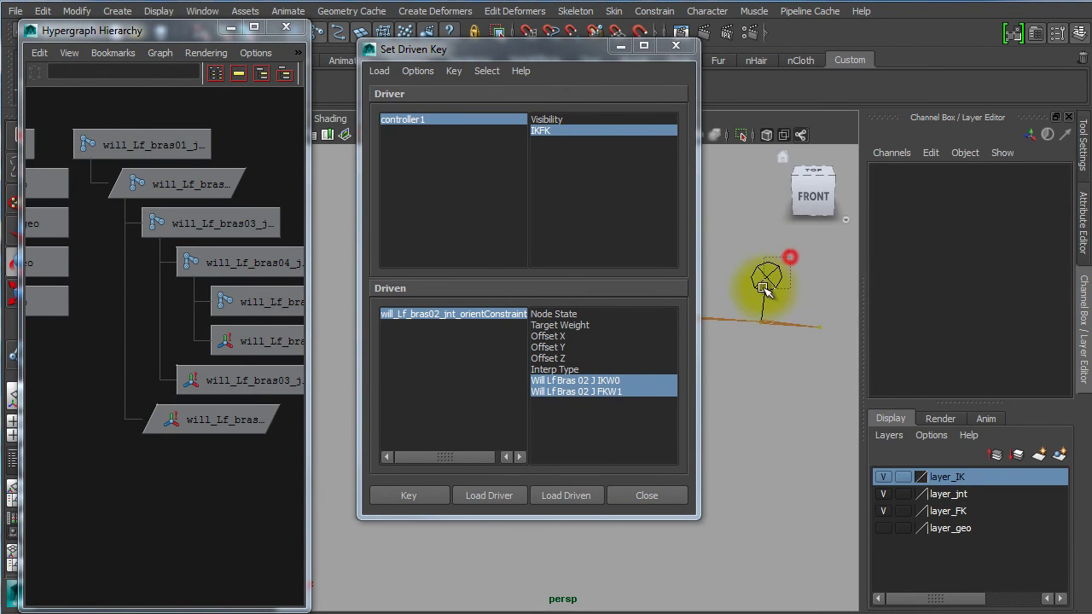
click(811, 448)
click(447, 119)
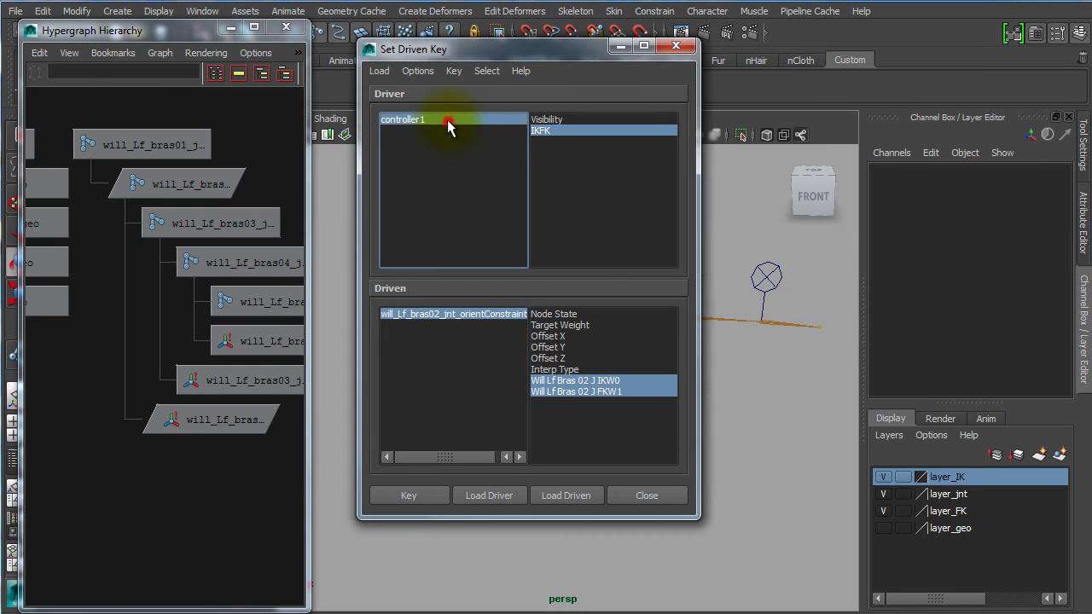
click(731, 209)
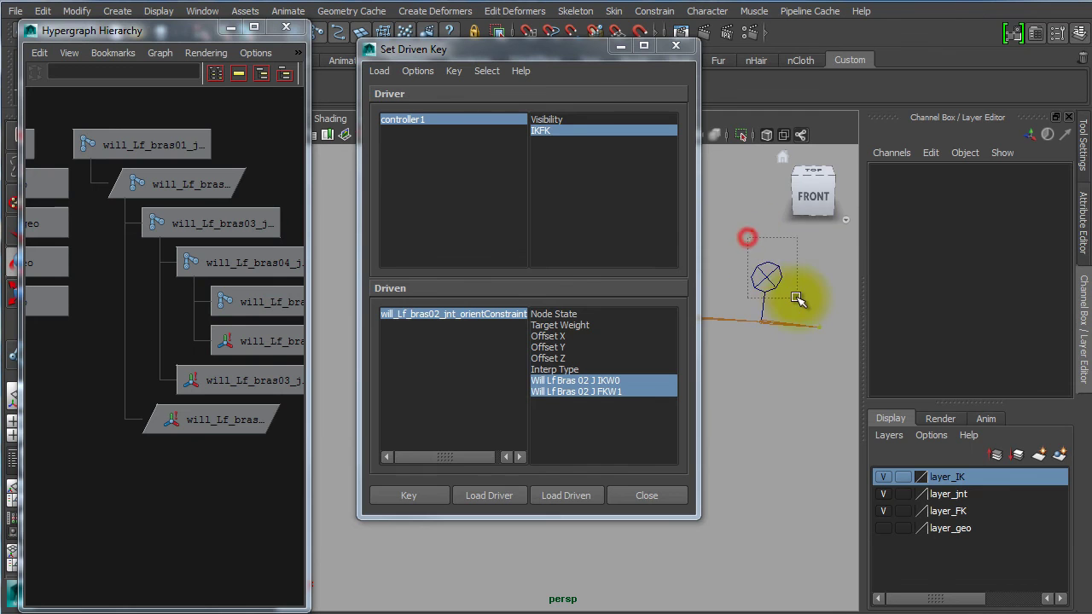
click(772, 282)
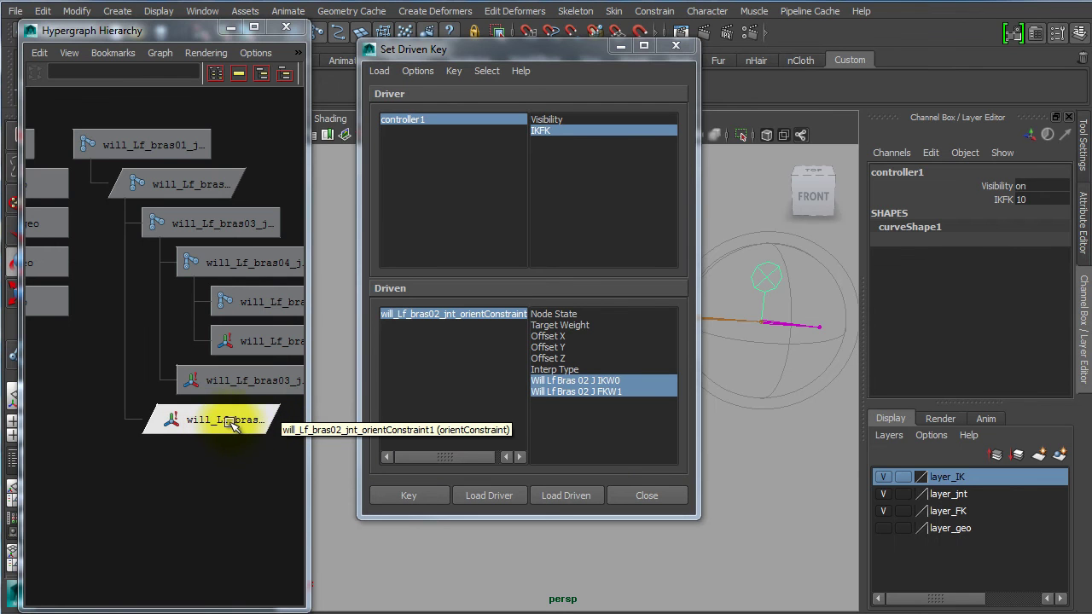
Step: Load the bras03 orient constraint as the driven object, with its IKW0 and FKW1 weights as the driven attributes
click(269, 385)
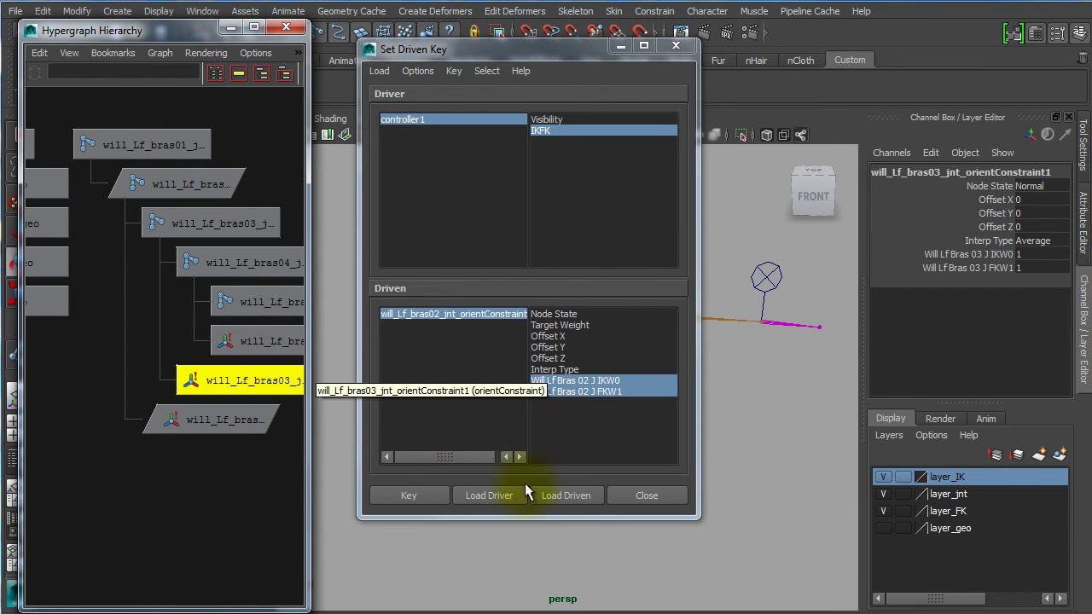
click(565, 496)
drag(591, 380, 591, 391)
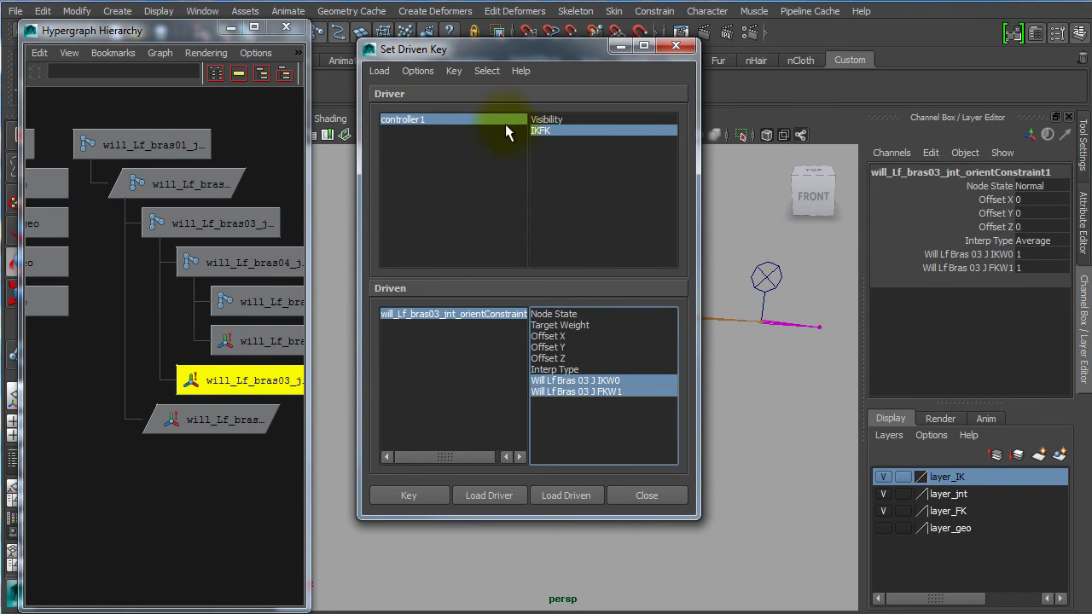
Step: Set controller1's IKFK to 0 and the bras03 orient constraint's FKW1 weight to 0, and key both constraint weights
click(768, 278)
double_click(1028, 198)
text(0)
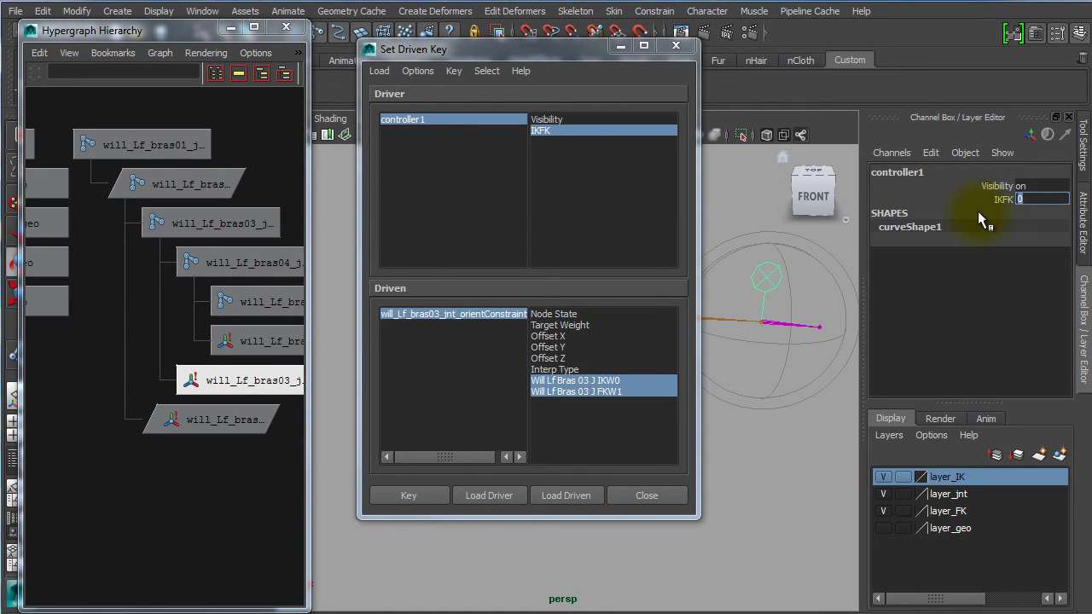
key(Return)
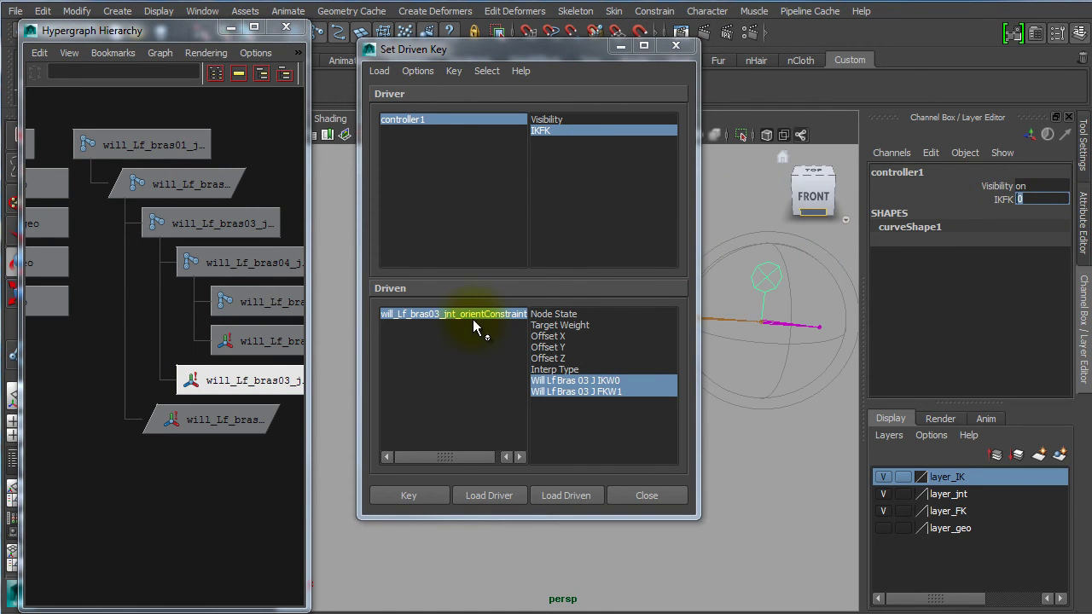
click(211, 381)
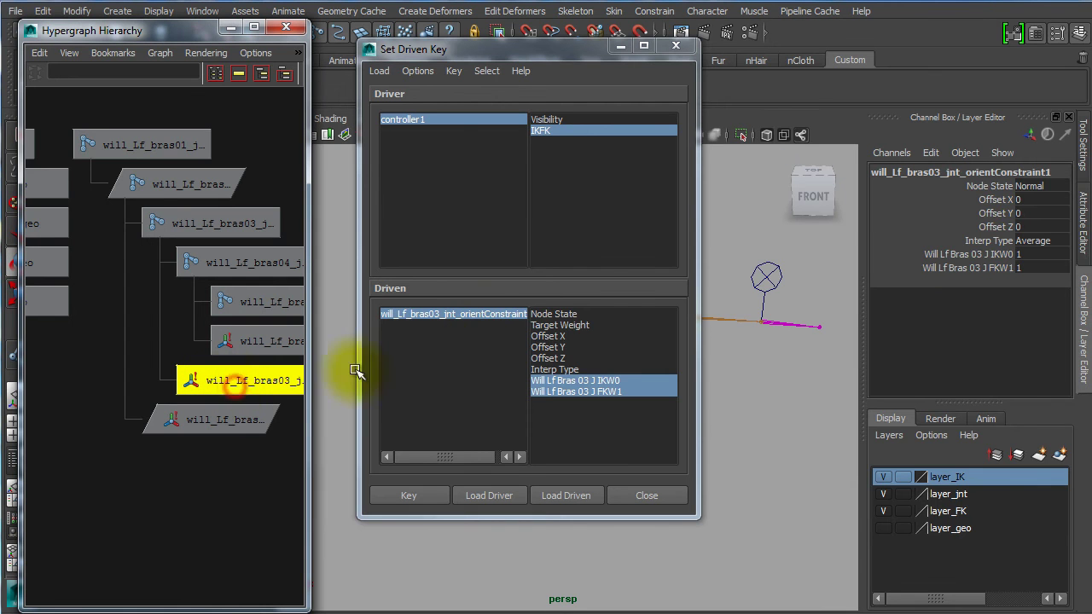
double_click(1027, 266)
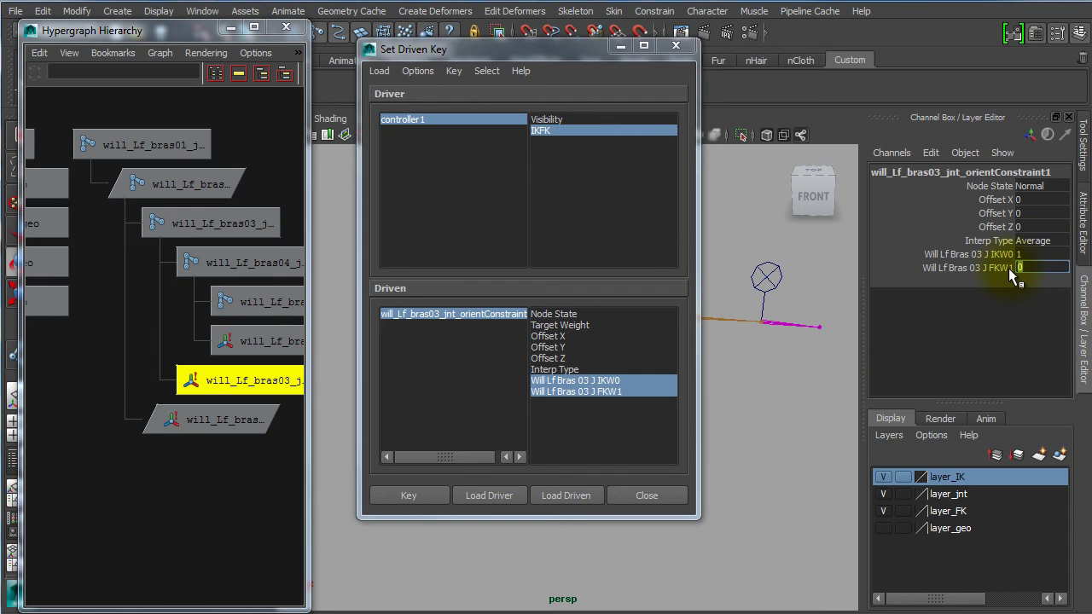
click(437, 493)
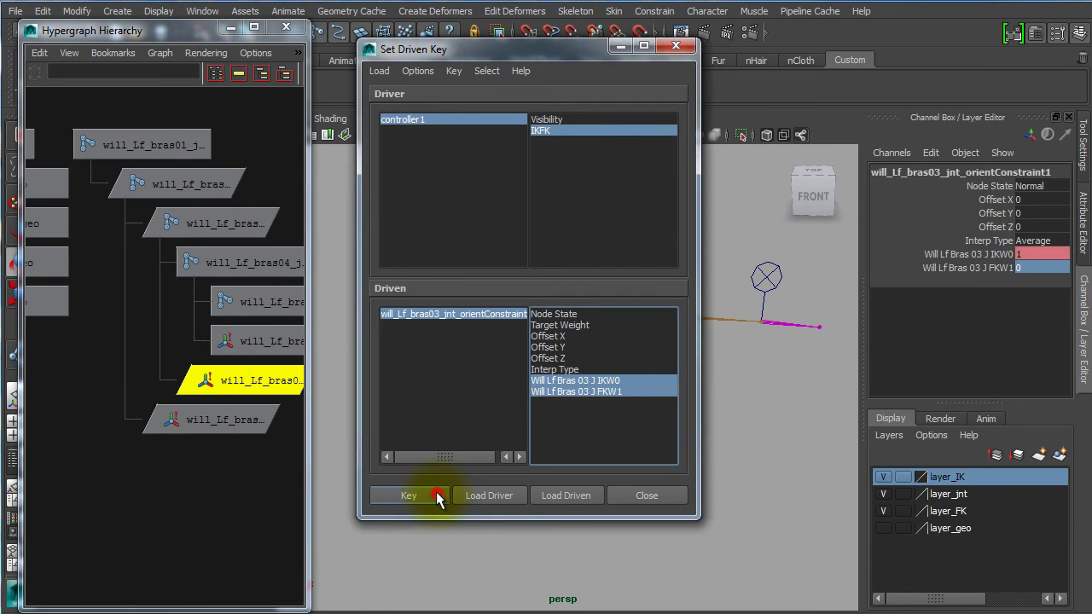
Step: Set controller1's IKFK to 10, set the bras03 orient constraint's FKW1 to 1 and IKW0 to 0, and key both weights
click(765, 260)
text(10)
key(Return)
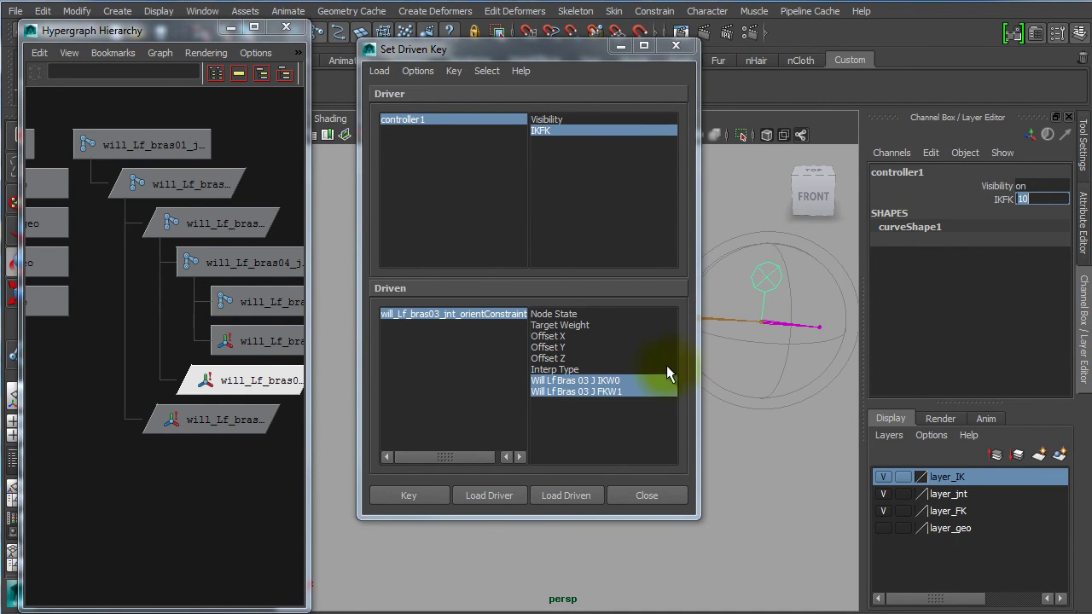
click(258, 381)
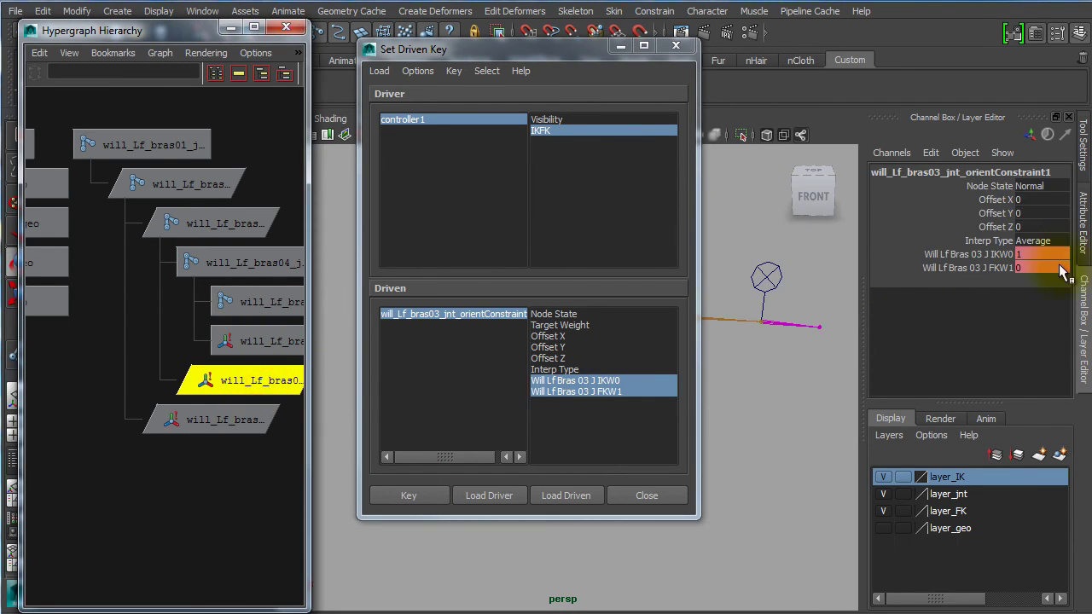
click(1033, 268)
text(1)
key(Return)
click(1042, 254)
text(0)
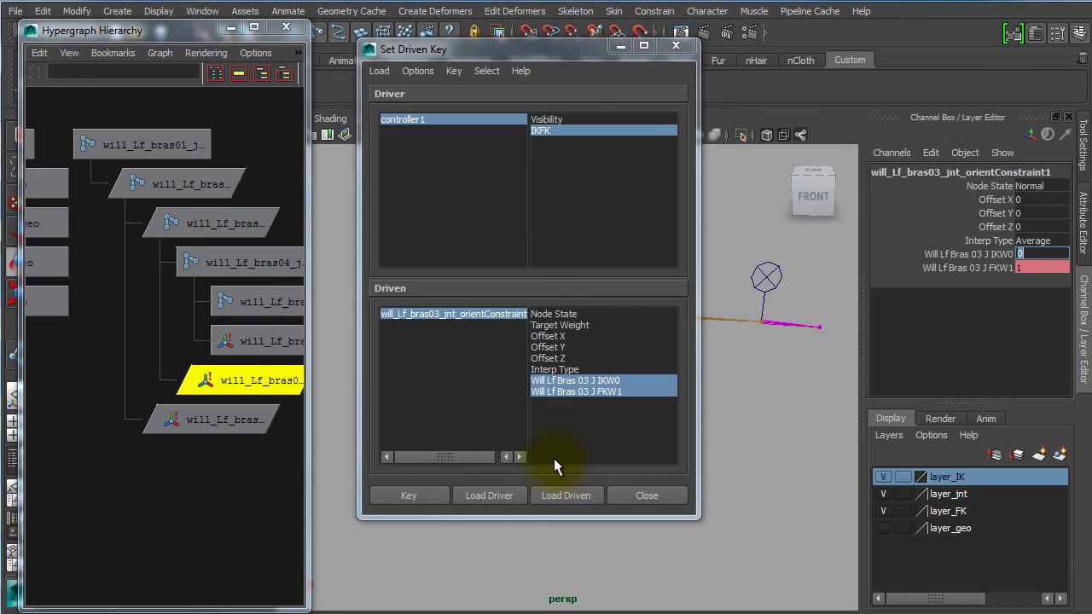
click(415, 500)
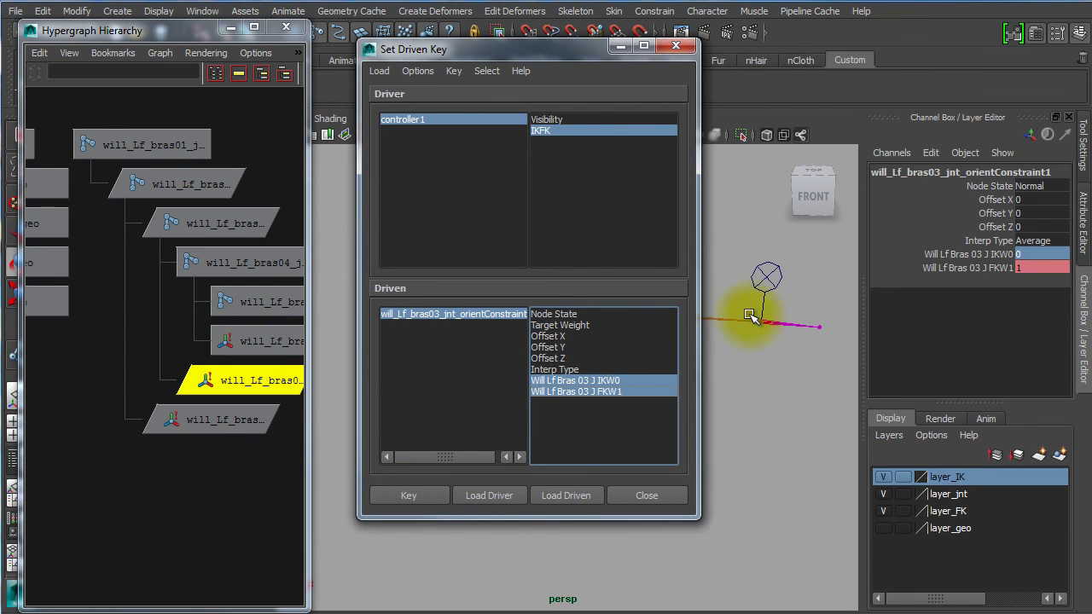
Step: Set controller1's IKFK to 0 and check the weights of the bras03 and bras02 orient constraints
click(763, 275)
click(1000, 200)
middle_drag(737, 549, 444, 543)
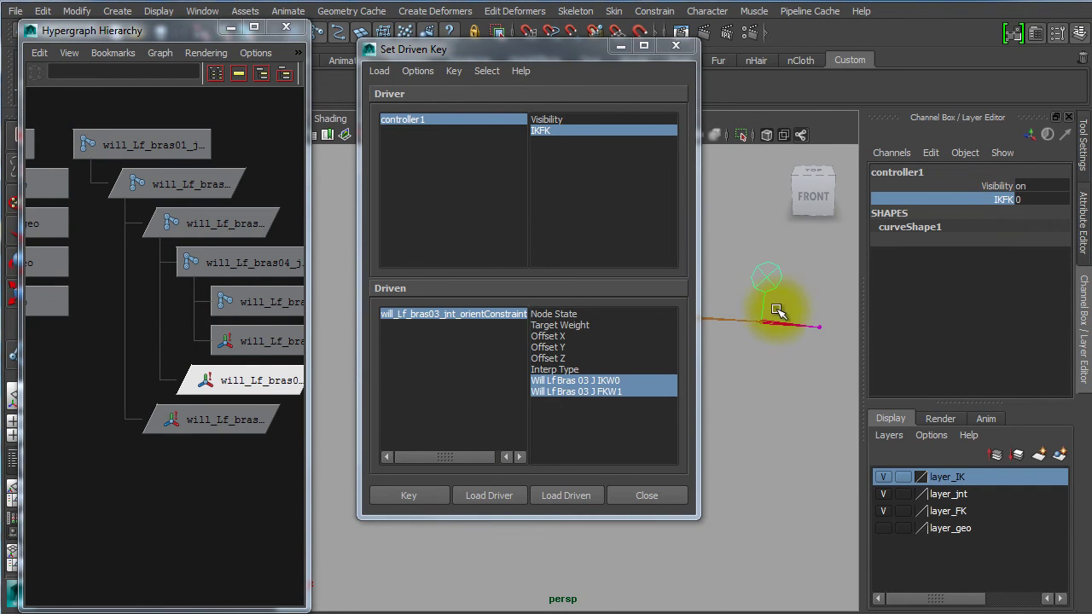
click(253, 382)
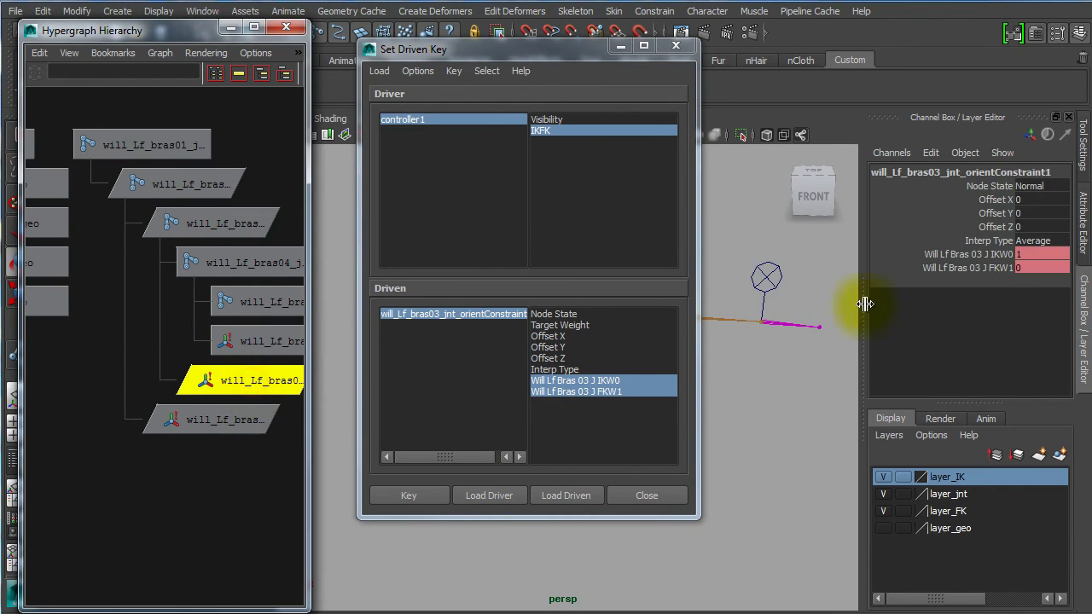
click(237, 418)
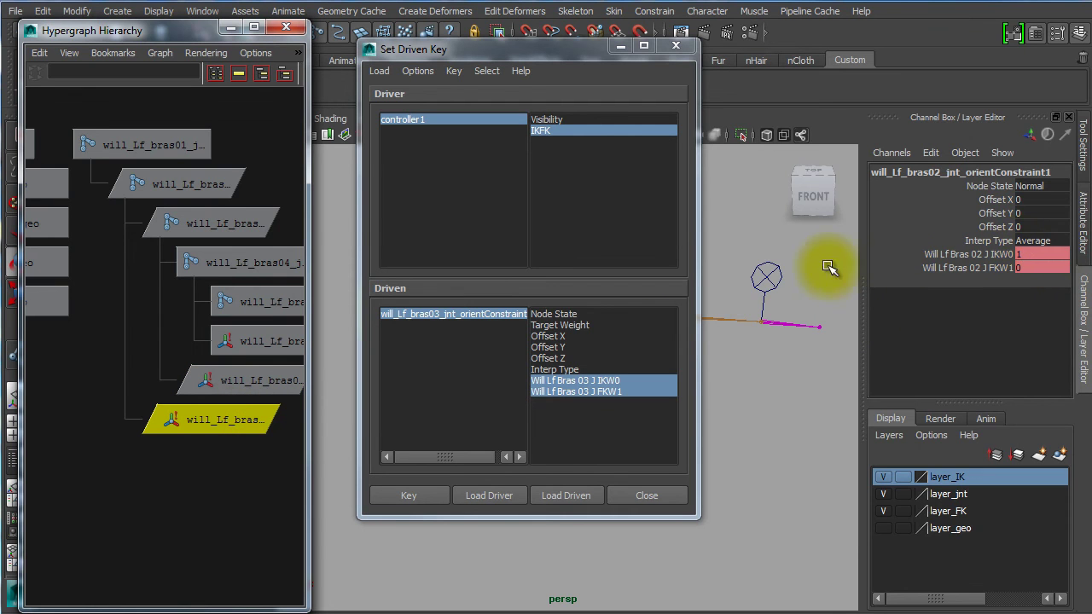
Step: Set controller1's IKFK back to 10 and check the weights of the bras02 and bras03 orient constraints
click(765, 273)
click(1002, 199)
middle_drag(656, 574, 892, 584)
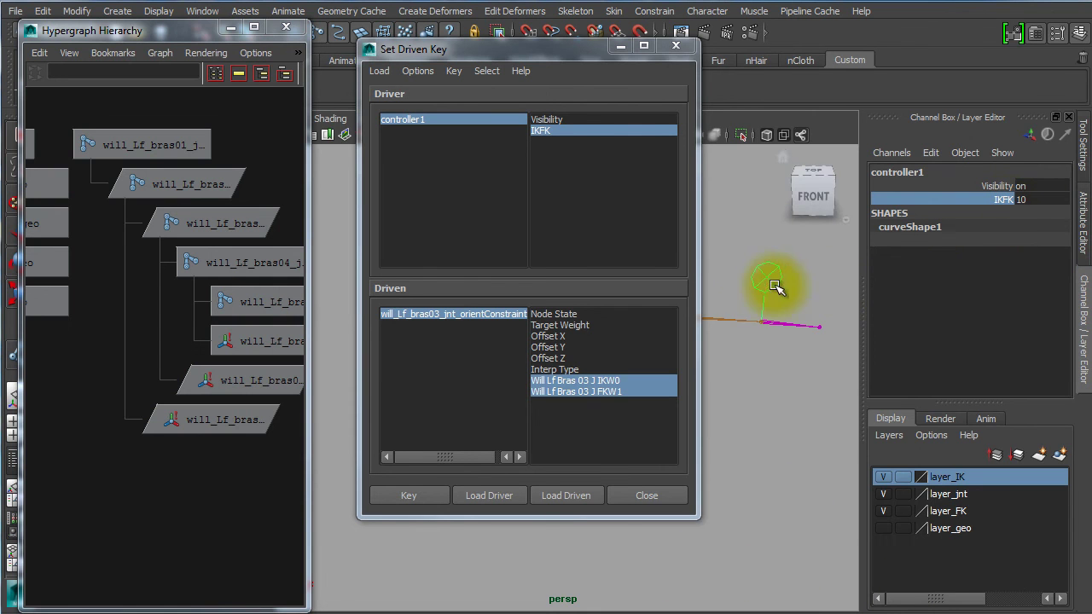
click(252, 424)
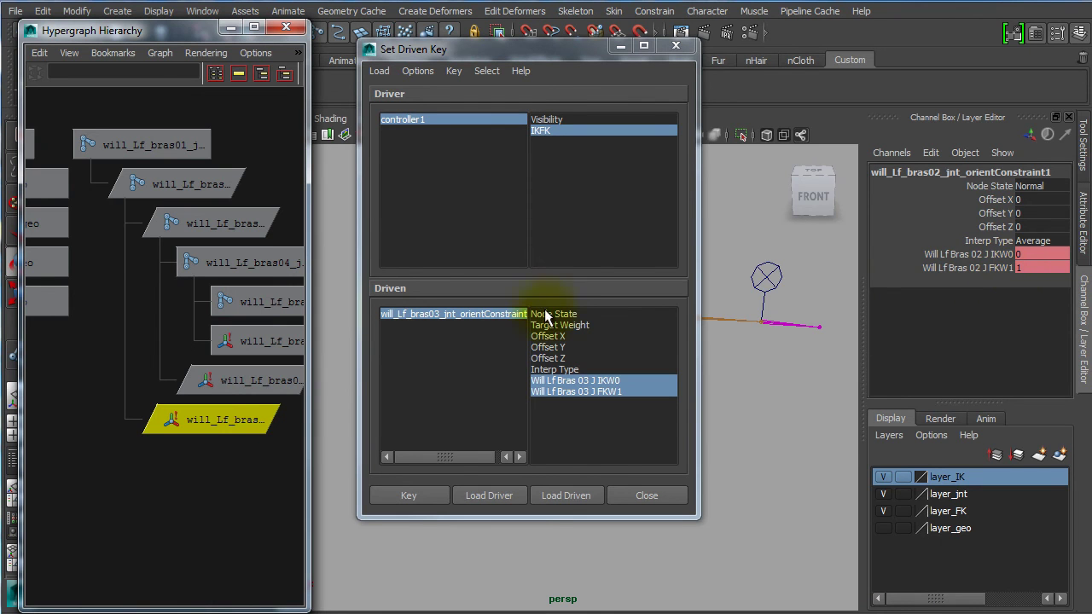
click(286, 380)
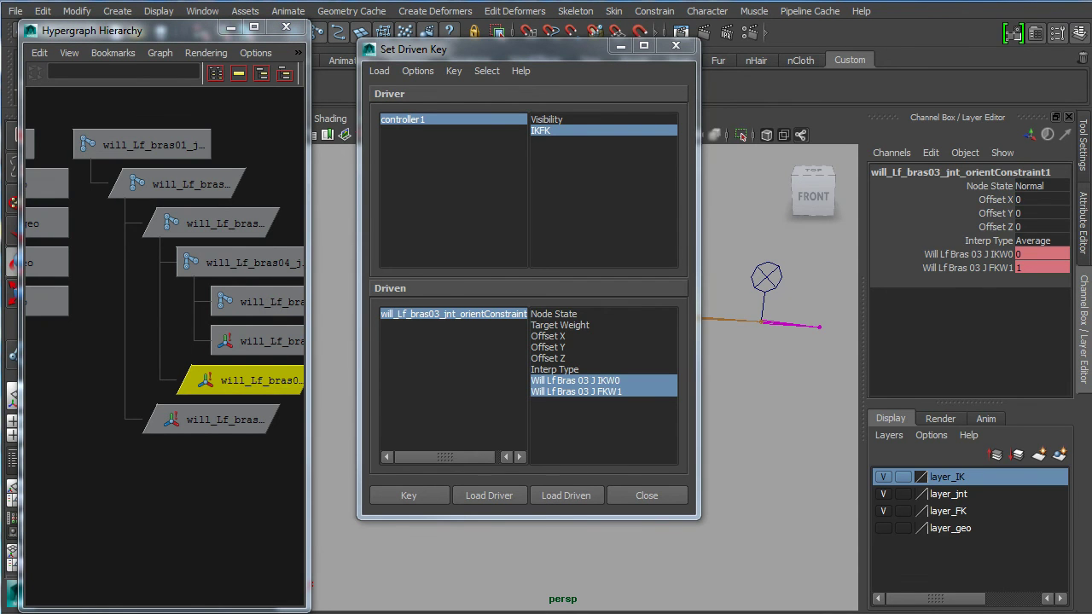
Step: Bring the Script Editor fully into view and narrow its window to show the recorded set driven key commands
drag(1091, 41, 462, 41)
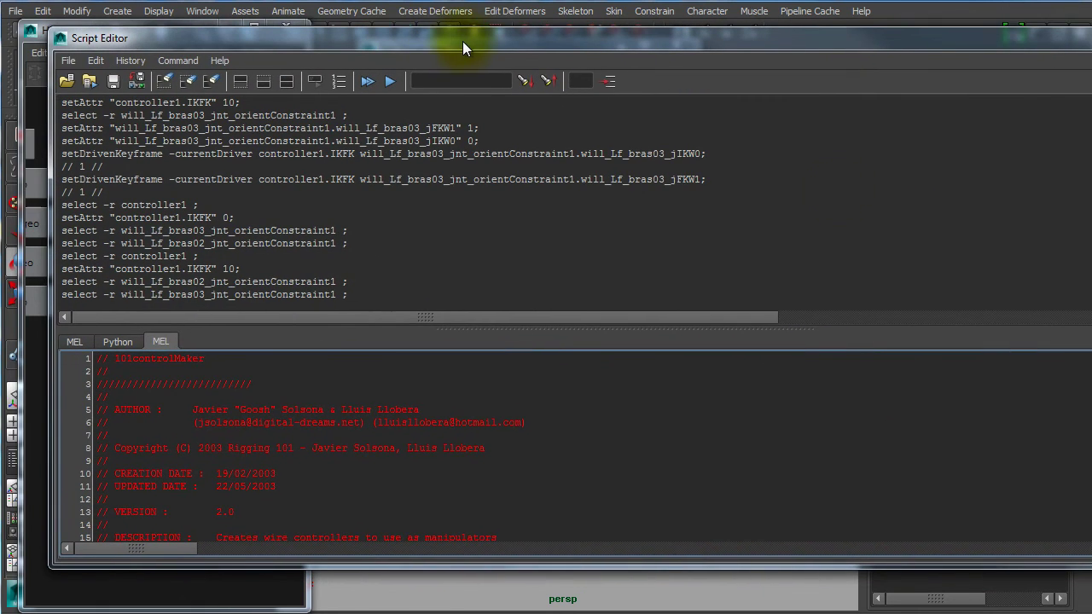
drag(1091, 305, 863, 287)
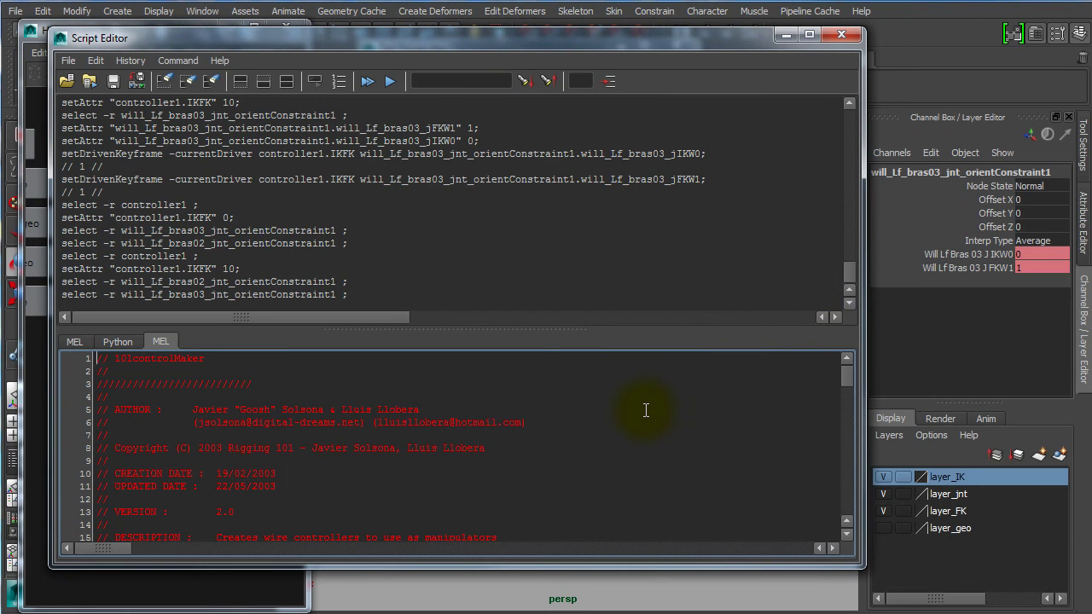
Step: Create a new MEL script tab and copy the recorded line setAttr "controller1.IKFK" 0; into it
right_drag(645, 410, 655, 353)
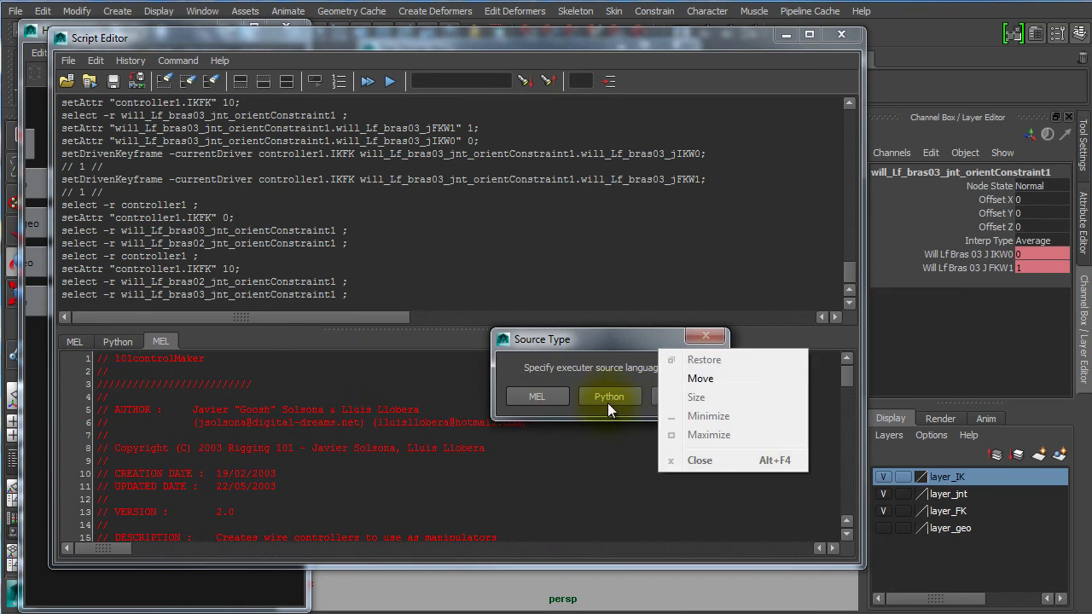
click(539, 396)
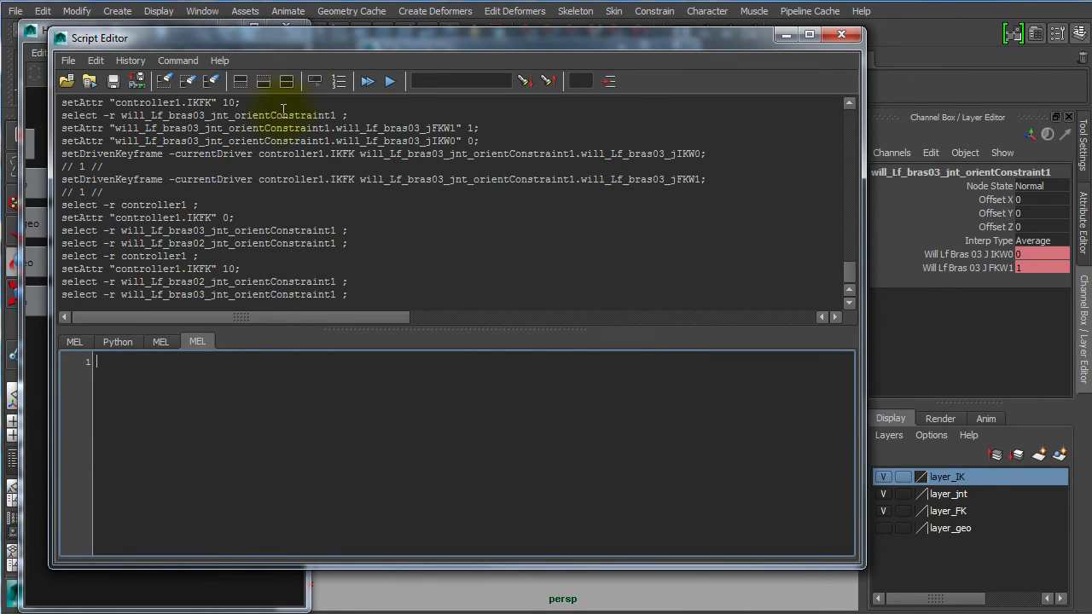
drag(252, 219, 61, 218)
key(ctrl+c)
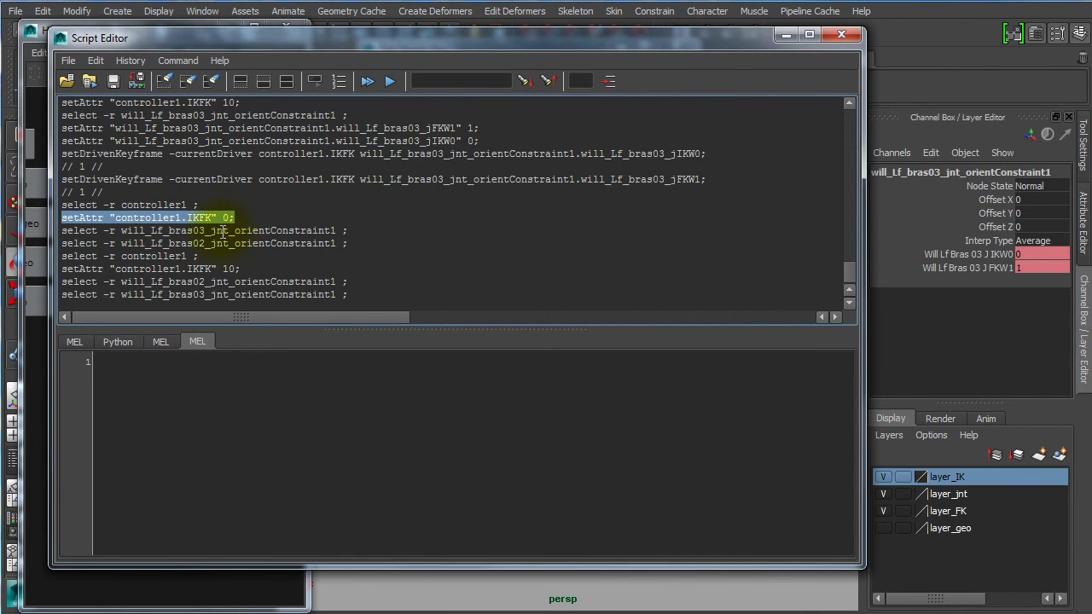
click(130, 370)
key(ctrl+v)
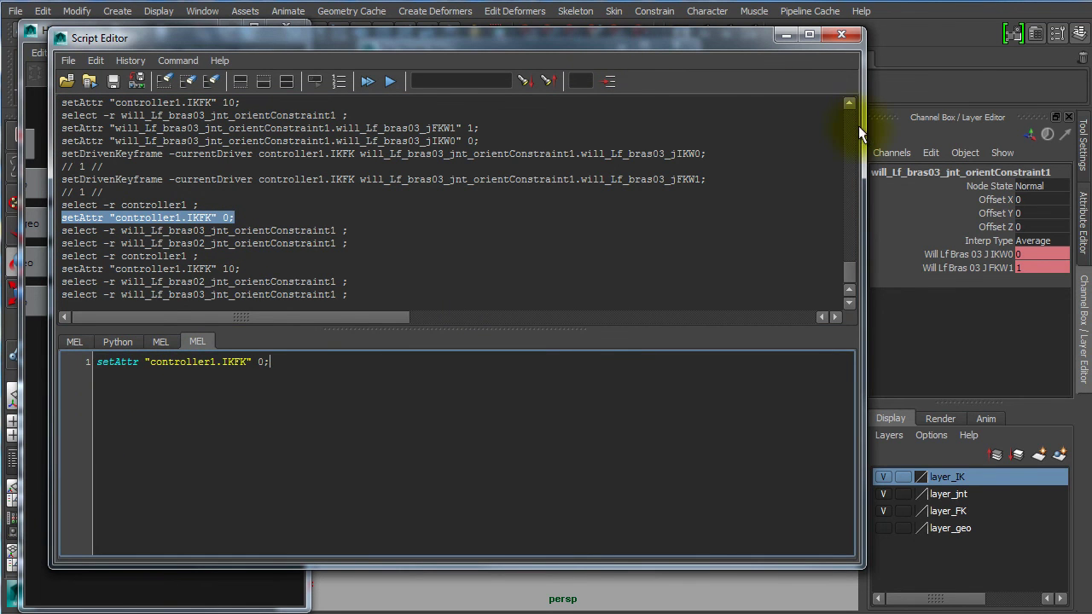
Step: Select controller1 and run the script line to set its IKFK to 0
drag(860, 129, 716, 114)
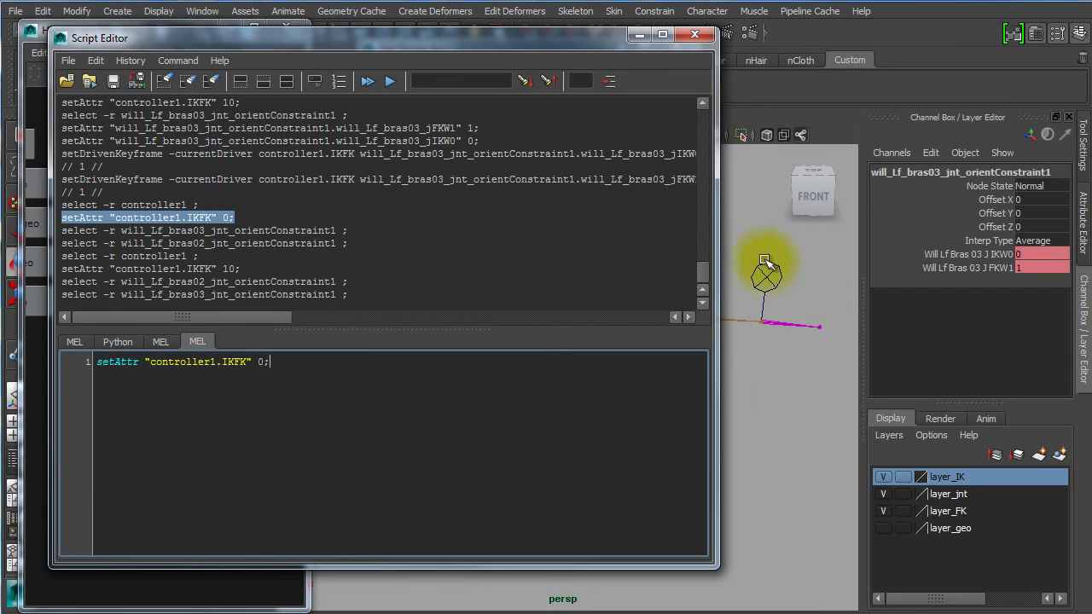
click(792, 282)
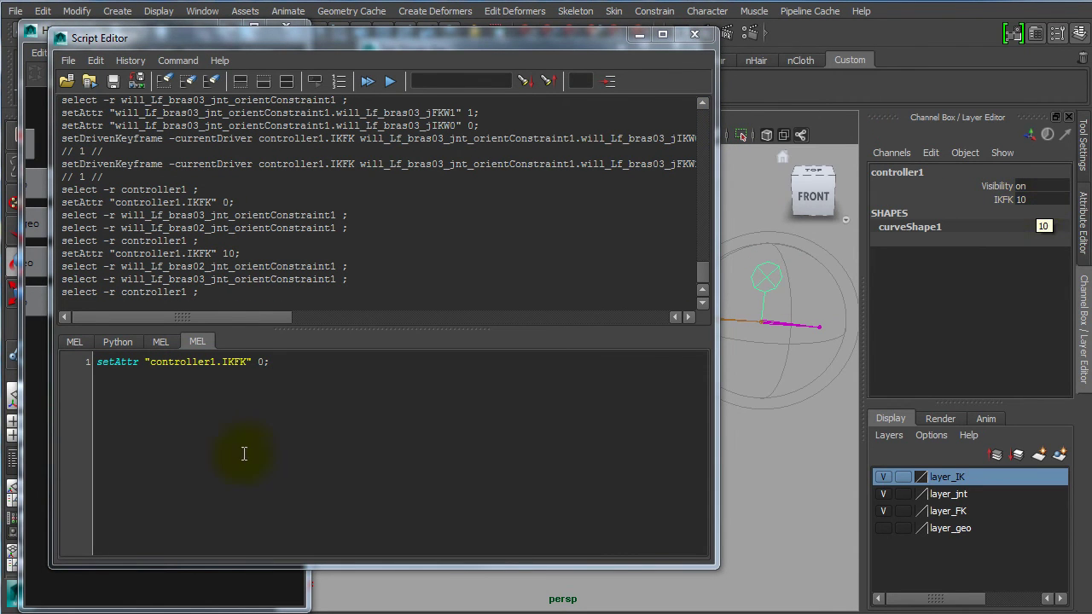
drag(309, 362, 48, 365)
key(ctrl+Return)
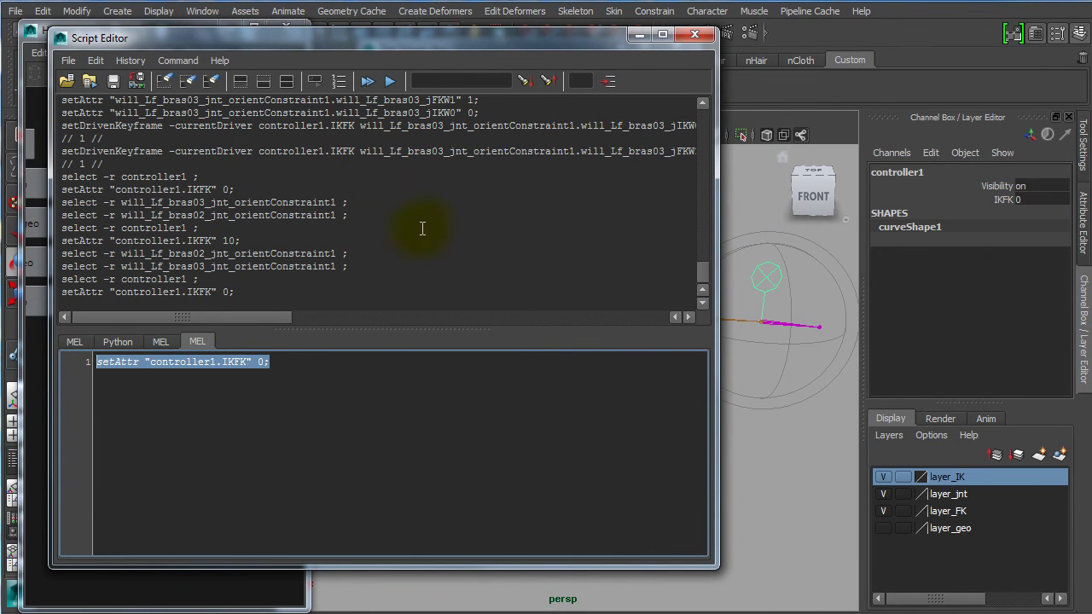
Step: Copy the two recorded bras03 constraint weight setAttr lines into the script and set FKW1 to 0 and IKW0 to 1
drag(348, 43, 467, 51)
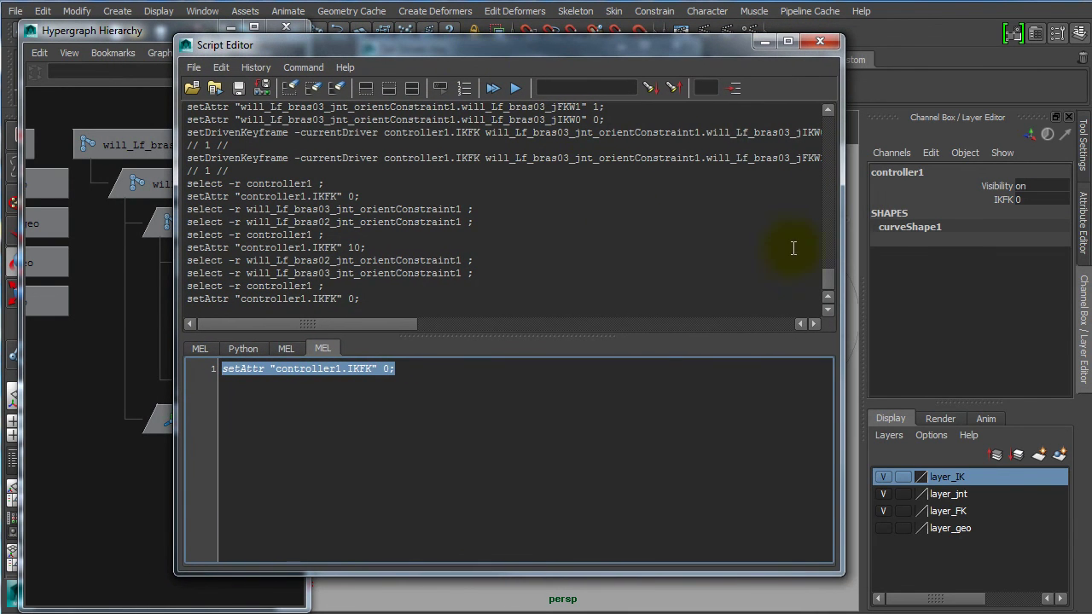
drag(841, 247, 932, 253)
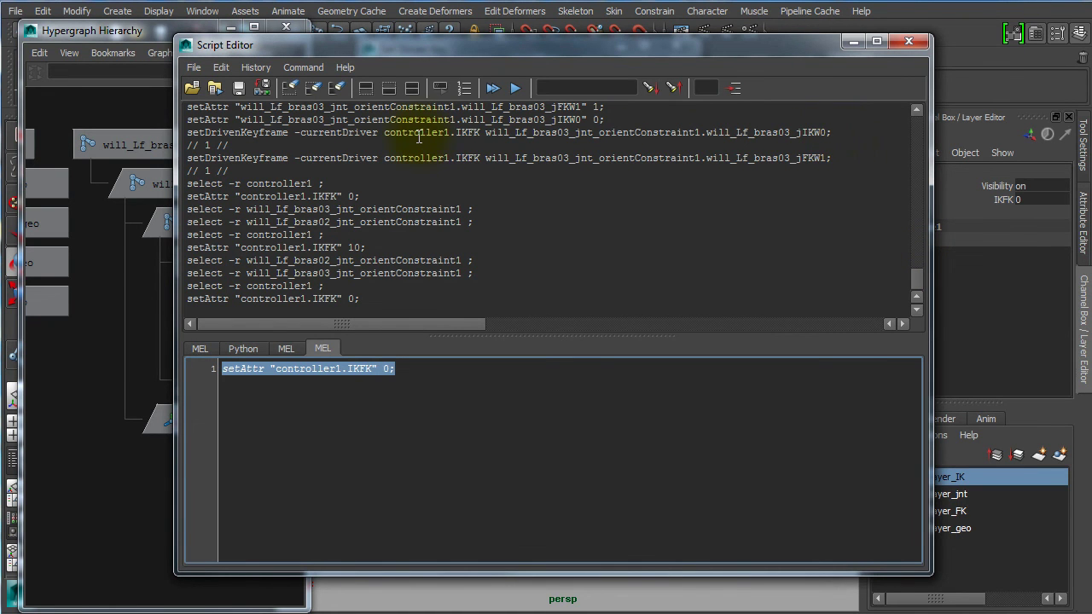
drag(620, 123, 187, 107)
drag(369, 108, 155, 107)
key(ctrl+c)
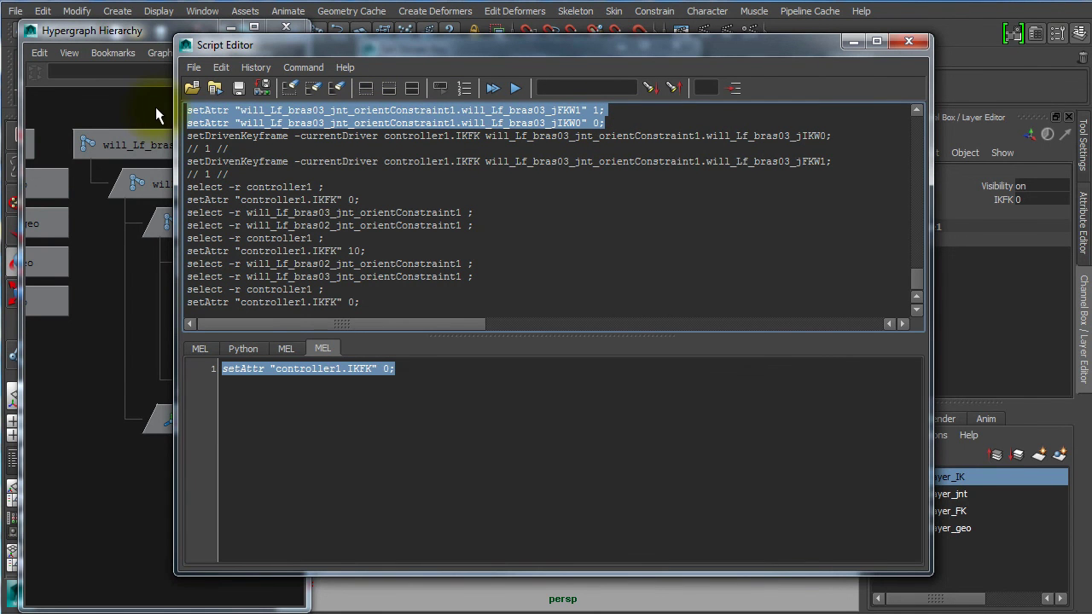
click(358, 435)
key(ctrl+v)
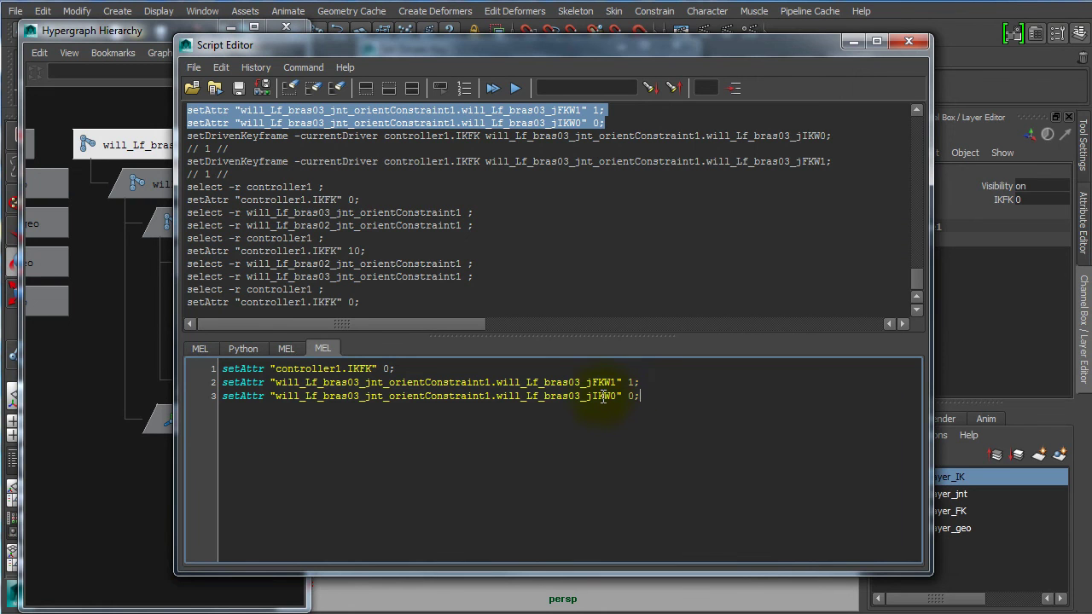
click(632, 396)
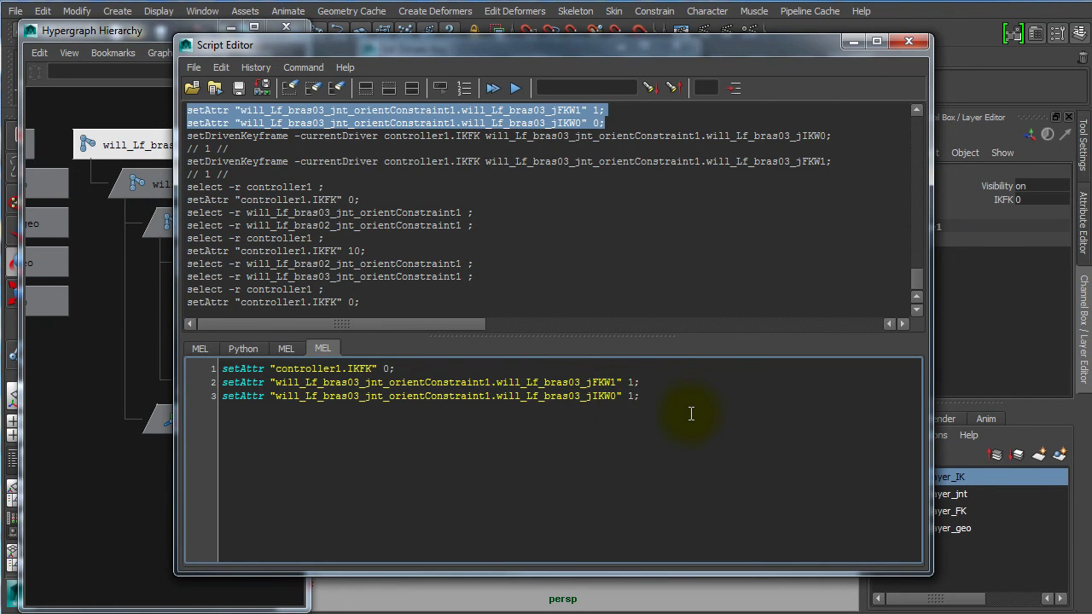
click(632, 382)
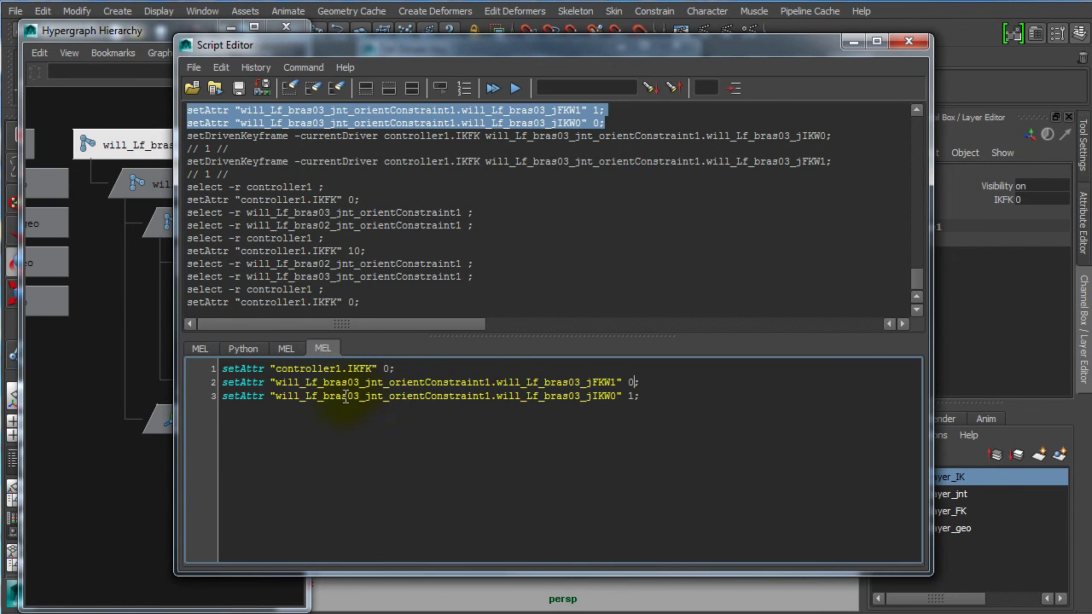
Step: Change the constraint name in both weight setAttr lines to will_Lf_bras04_jnt_orientConstraint1
drag(442, 52, 526, 50)
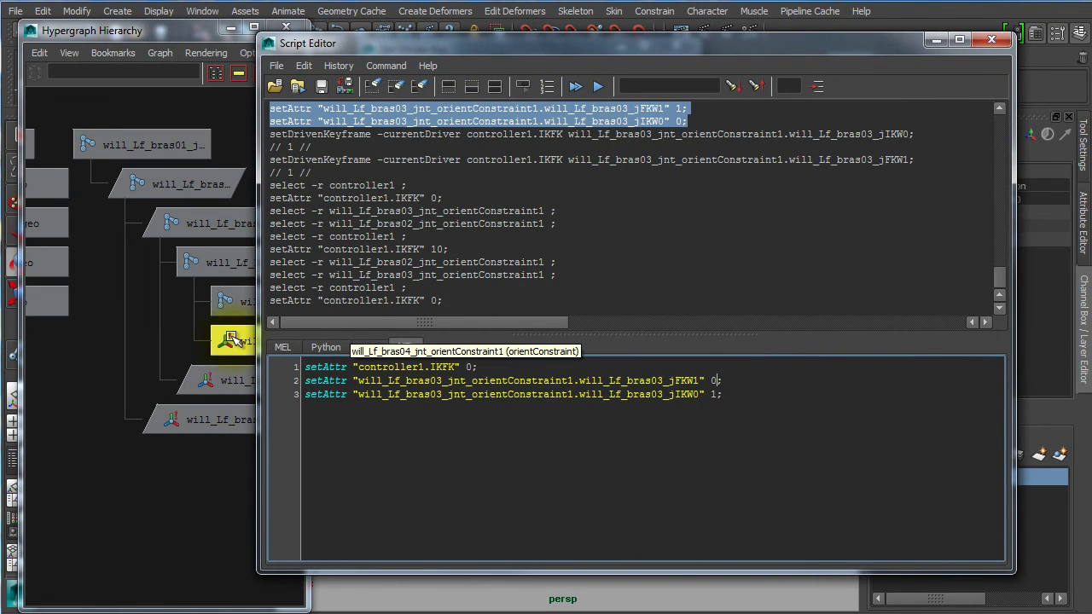
click(442, 381)
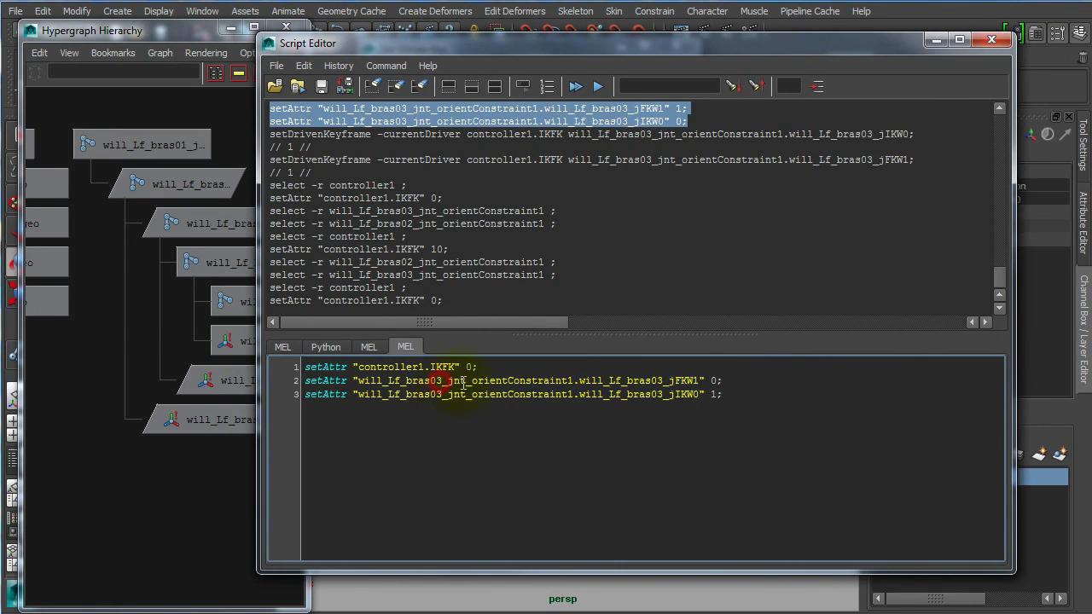
key(BackSpace)
text(4)
click(443, 395)
key(BackSpace)
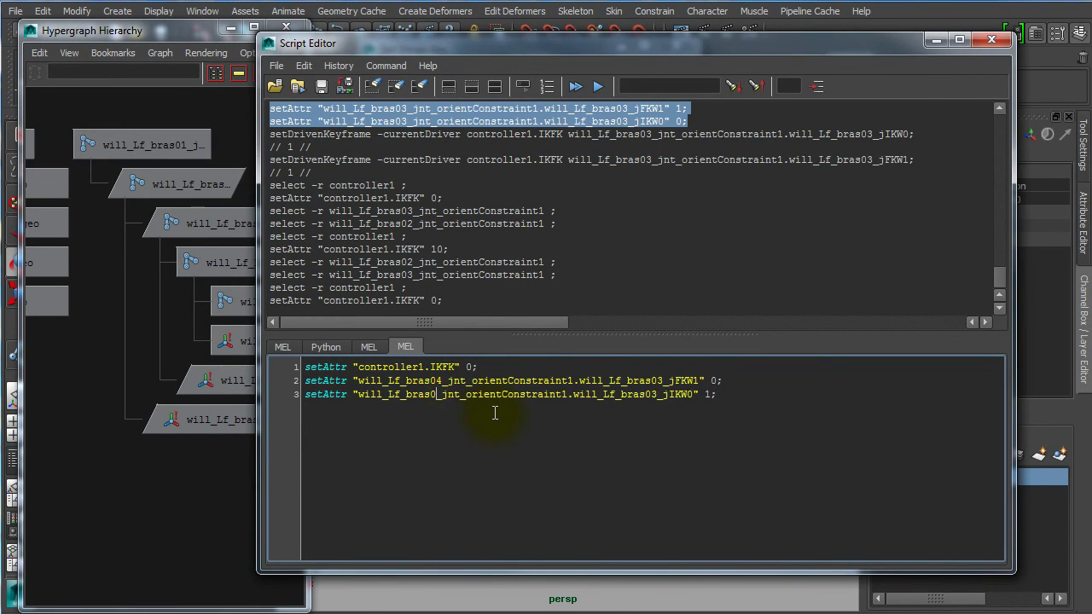
text(4)
Step: Change the weight attribute names to will_Lf_bras04_jFKW1 and will_Lf_bras04_jIKW0, and enlarge the script text
click(664, 380)
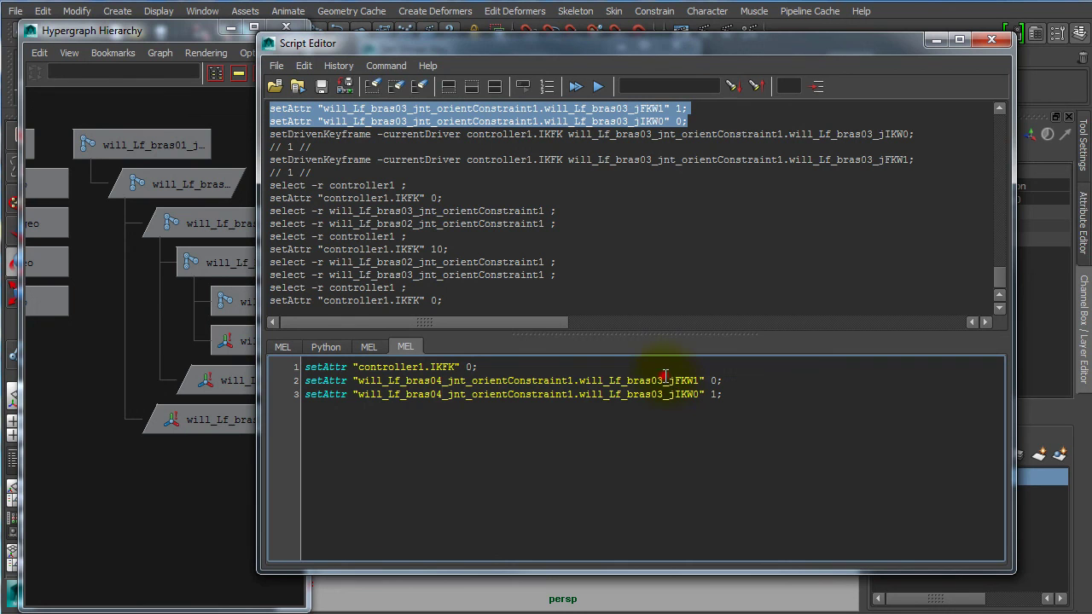
key(BackSpace)
text(4)
click(663, 395)
key(BackSpace)
text(4)
ctrl+scroll(626, 474, up, 3)
ctrl+scroll(626, 473, up, 1)
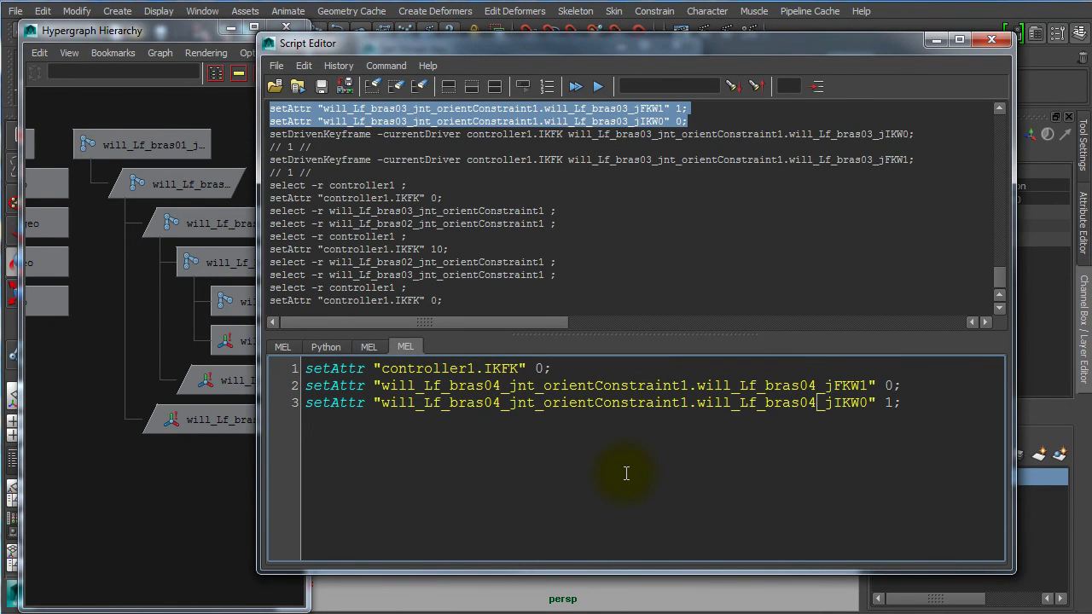
Step: Compare the constraint name in the script with the bras04 orient constraint node in the Hypergraph
drag(402, 44, 367, 47)
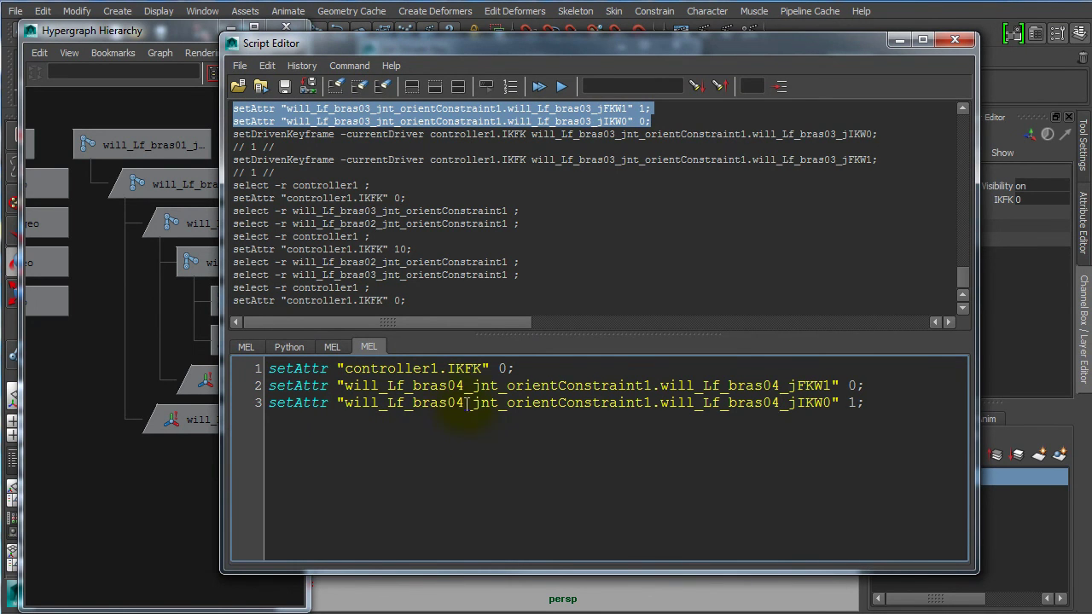
drag(346, 386, 652, 385)
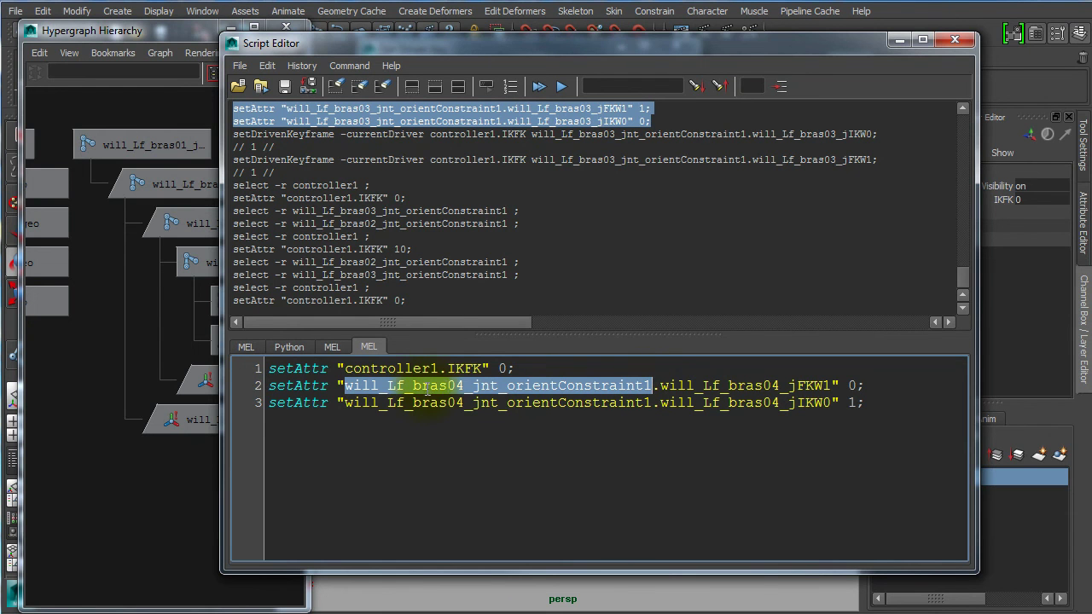
drag(434, 55, 724, 53)
drag(306, 407, 434, 407)
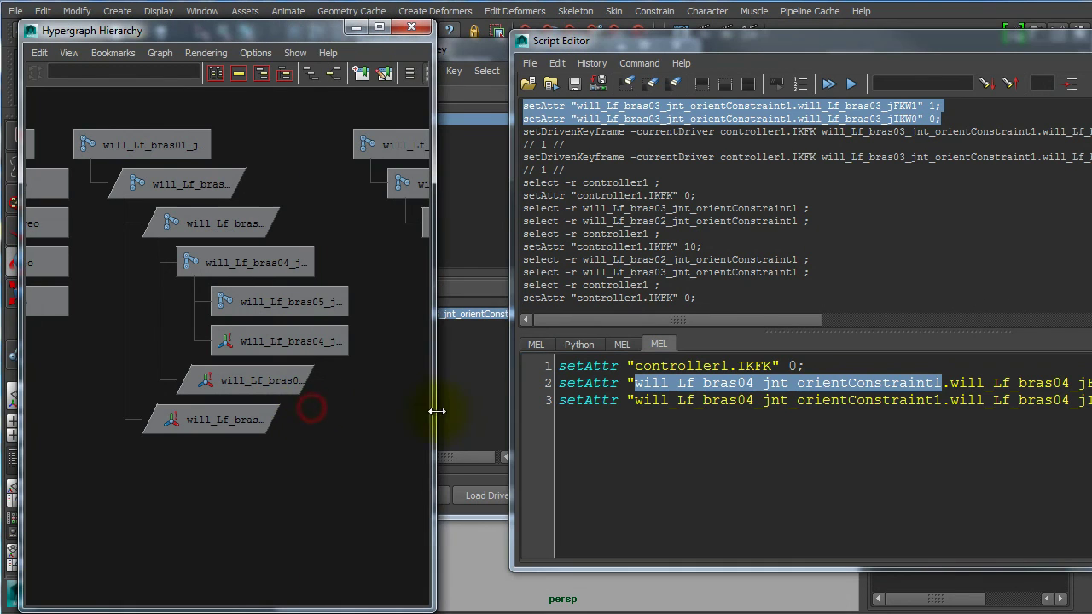
click(296, 341)
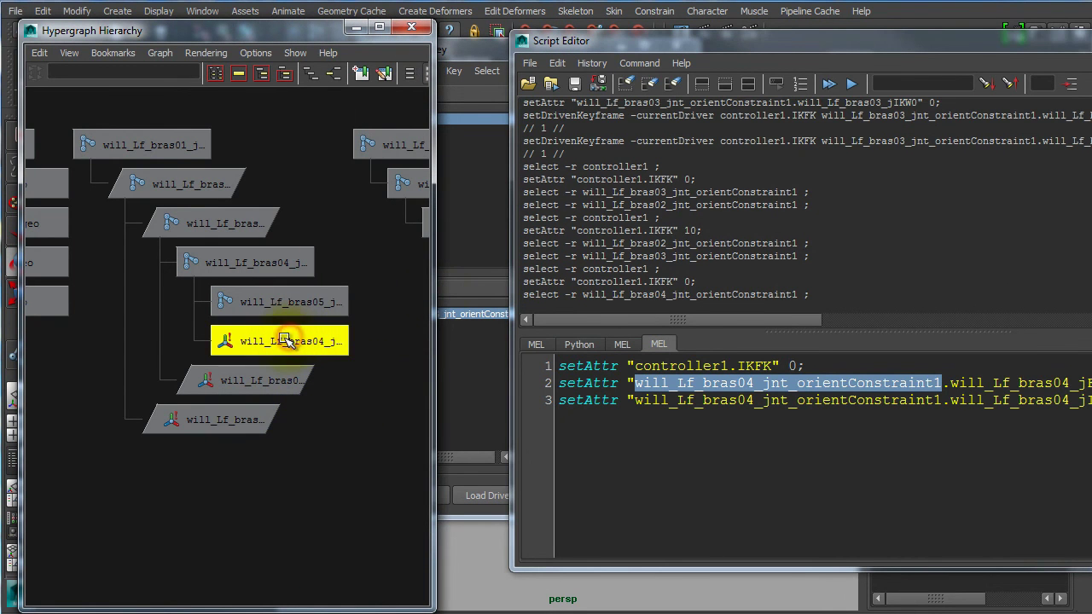
click(715, 451)
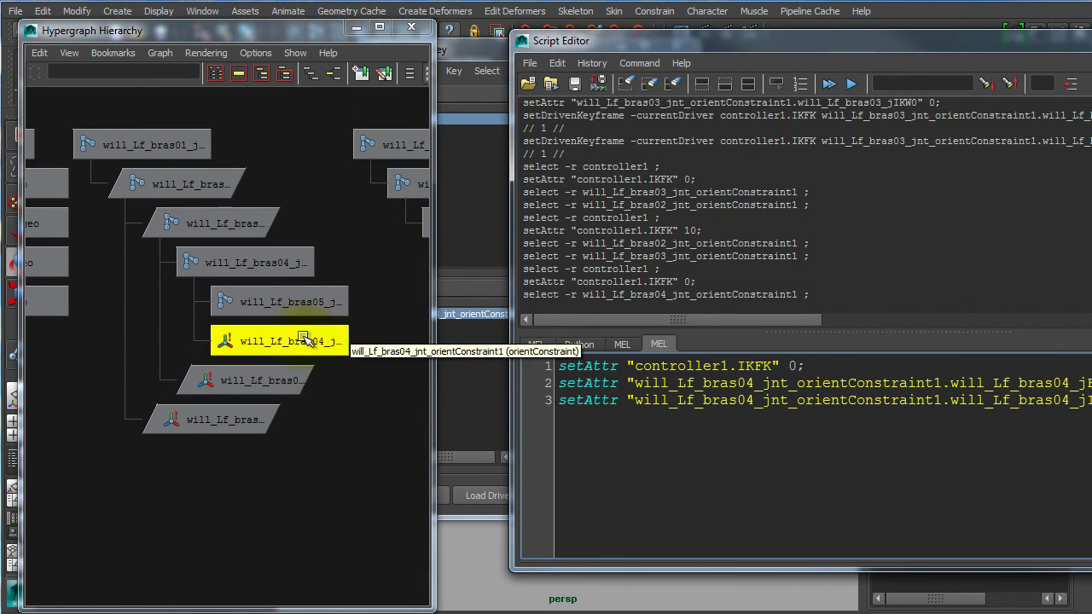
Step: Copy the recorded setDrivenKeyframe commands for the bras03 IKW0 and FKW1 weights to the end of the script
drag(668, 40, 617, 19)
drag(713, 17, 400, 25)
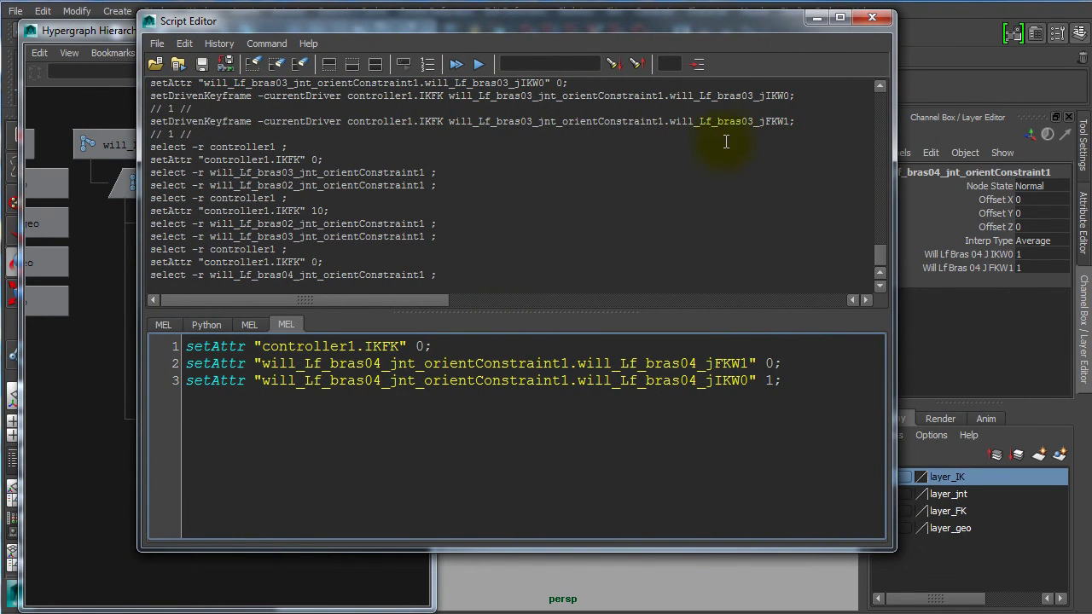
drag(814, 126, 122, 100)
key(ctrl+c)
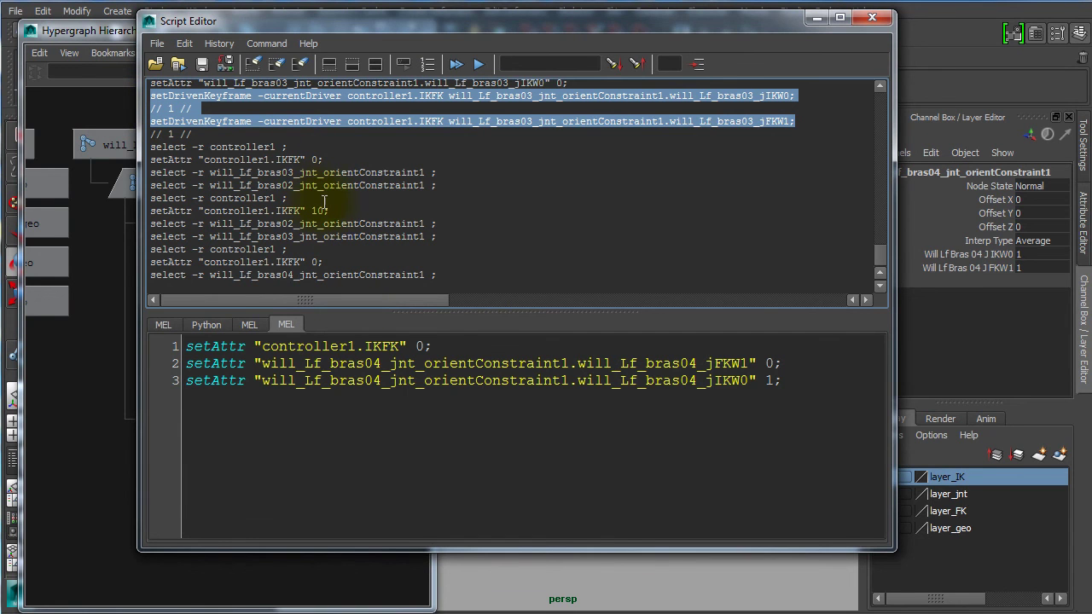
click(278, 424)
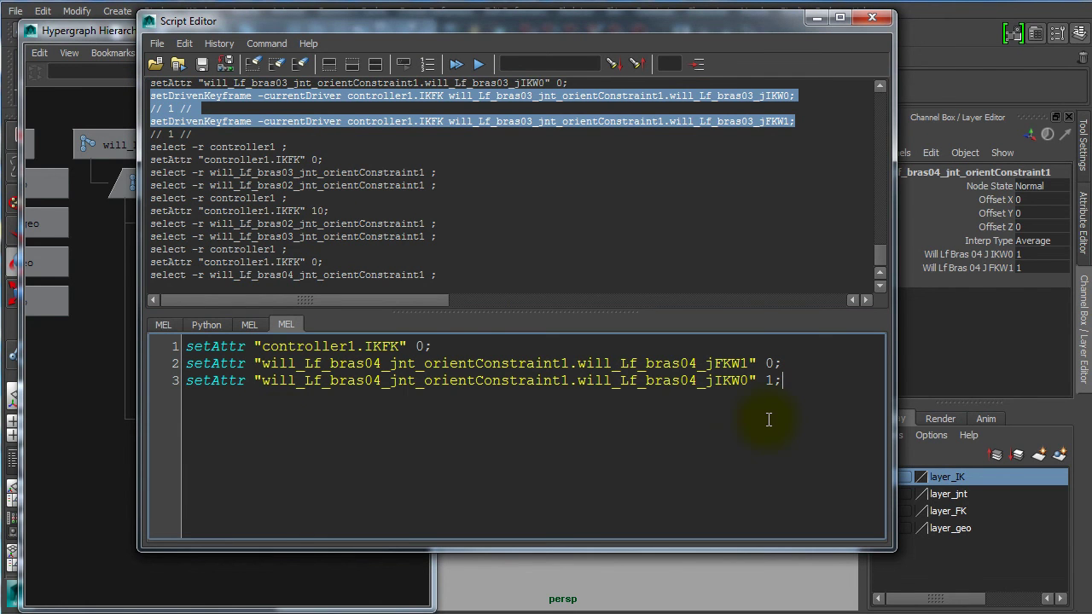
key(ctrl+v)
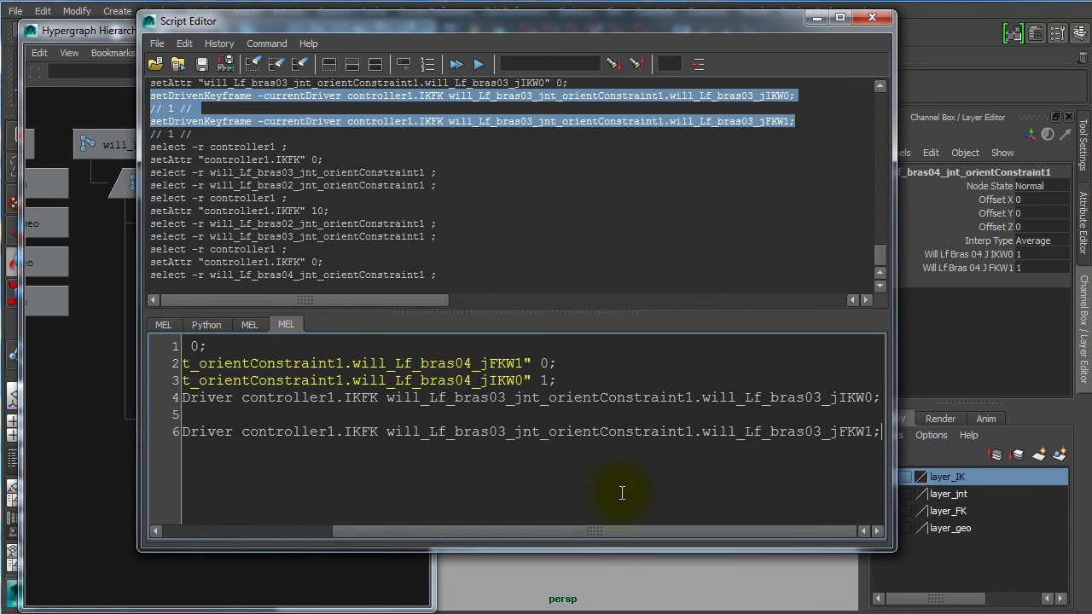
Step: Widen the Script Editor window and delete the // 1 // comment line between the two setDrivenKeyframe commands
ctrl+scroll(651, 481, up, 3)
ctrl+scroll(652, 482, down, 4)
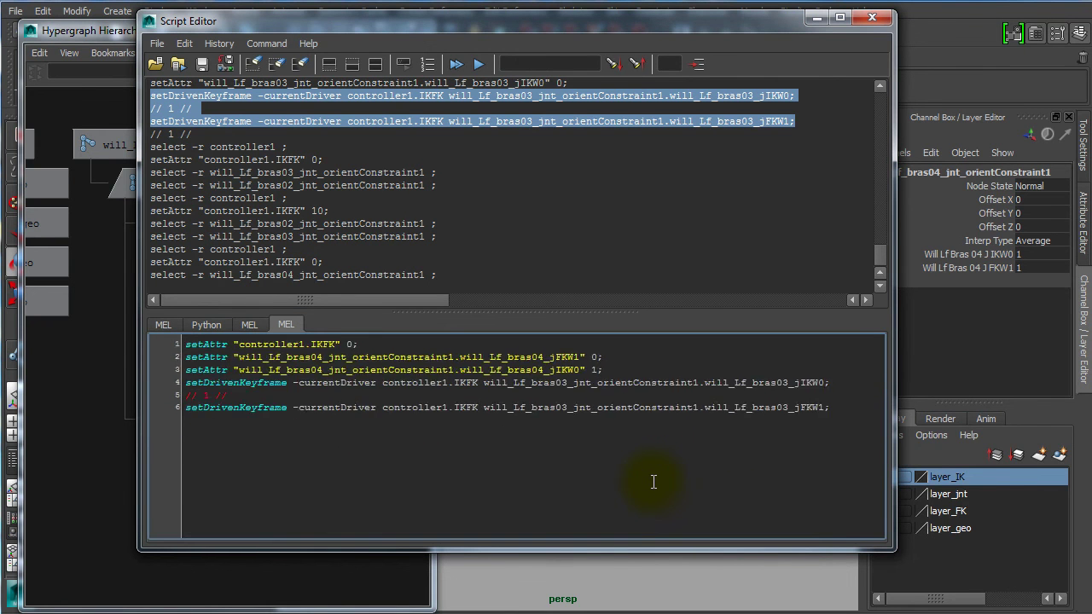
ctrl+scroll(652, 481, down, 1)
drag(895, 358, 1077, 355)
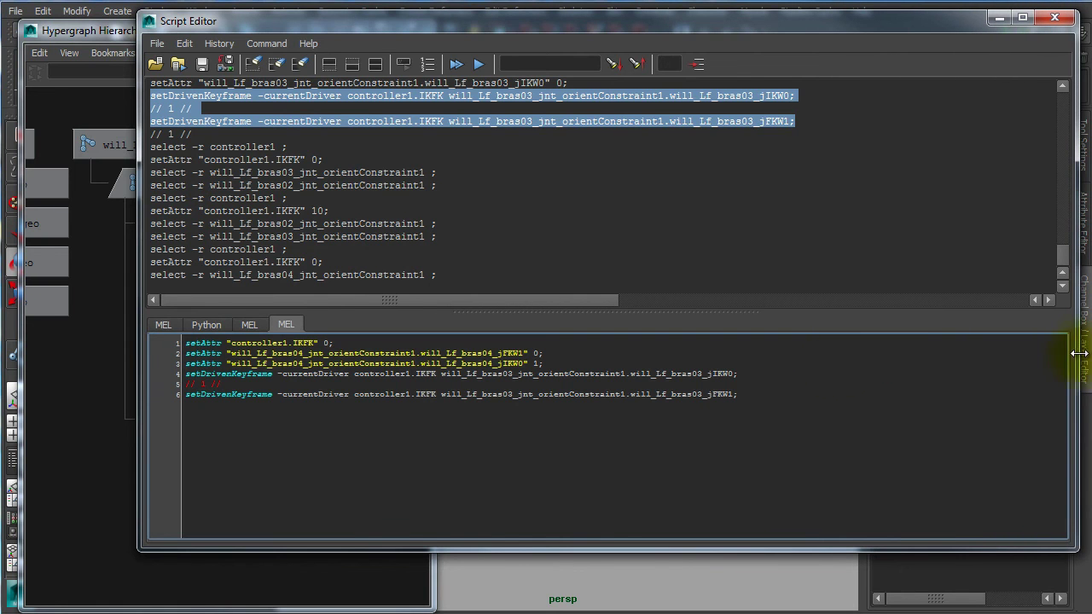
drag(139, 389, 86, 390)
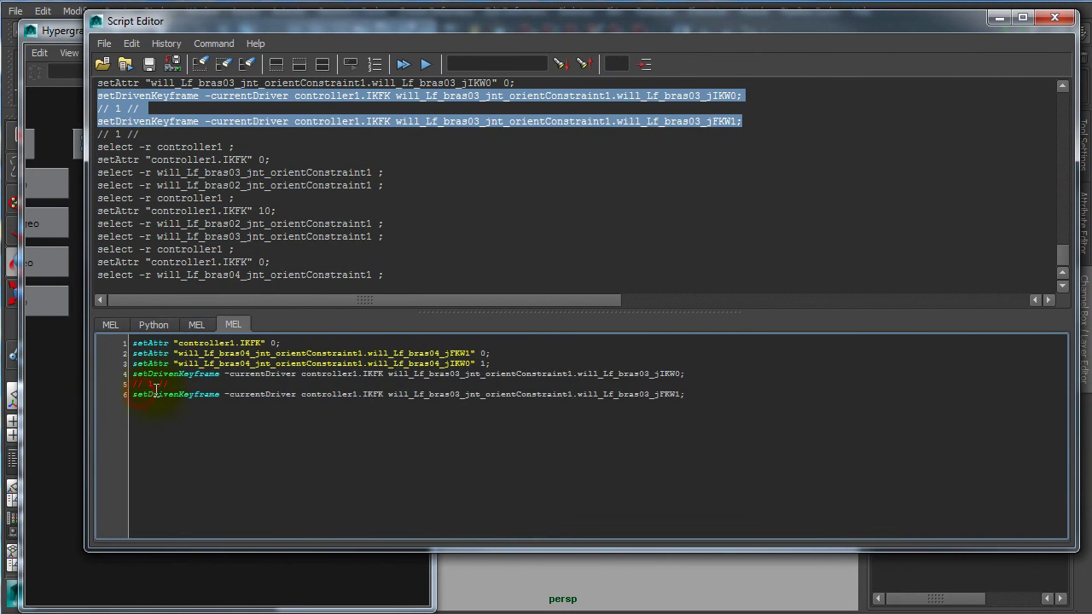
drag(181, 384, 127, 383)
key(BackSpace)
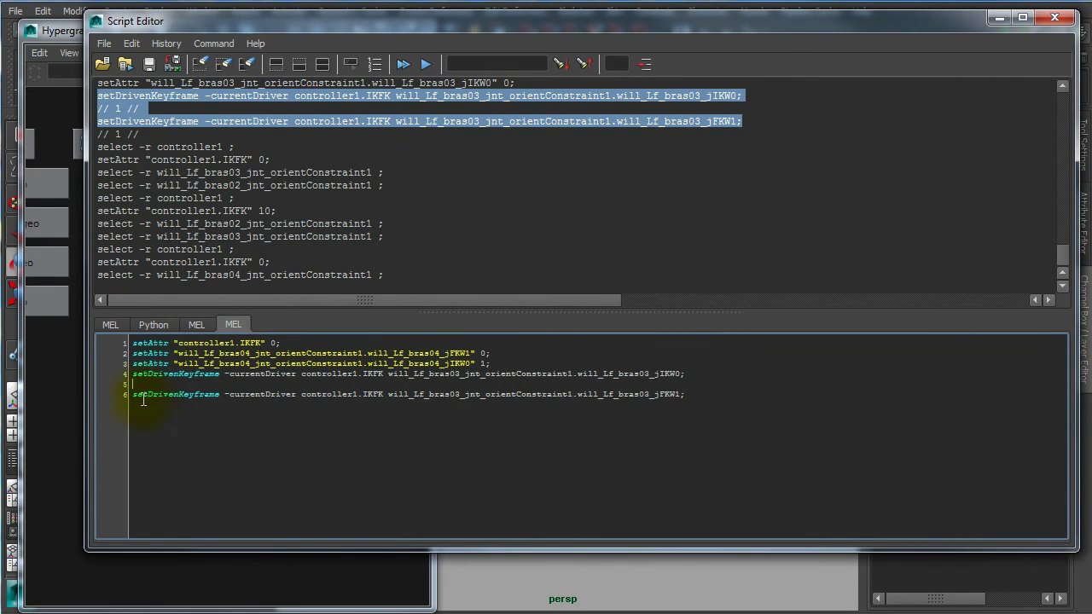
key(Delete)
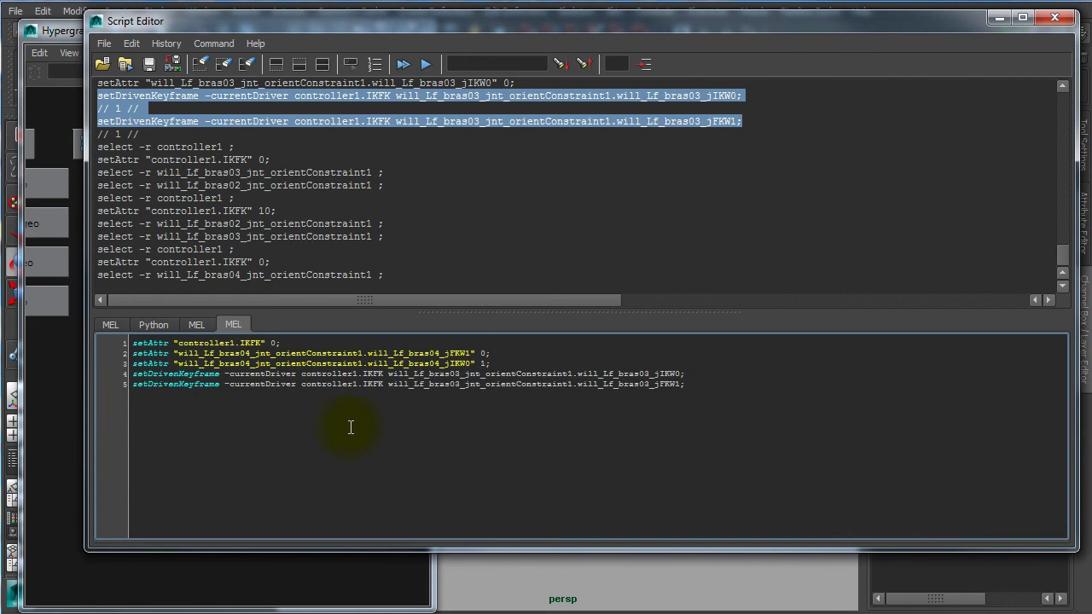
Step: Enlarge the script text and change the constraint name in both setDrivenKeyframe lines to will_Lf_bras04_jnt_orientConstraint1
ctrl+scroll(372, 460, up, 5)
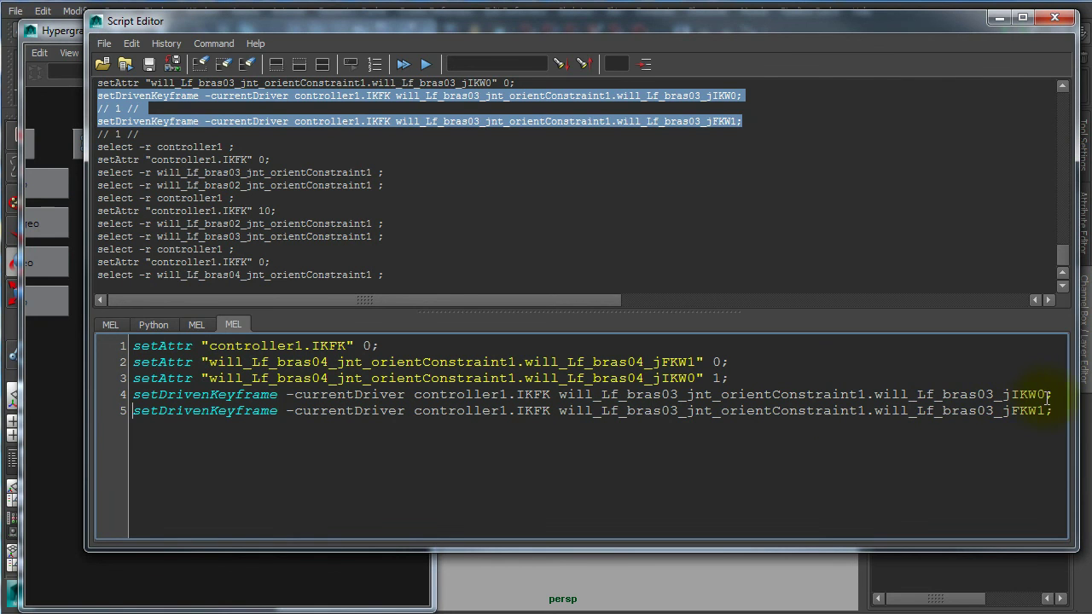
key(BackSpace)
text(4)
click(680, 410)
key(BackSpace)
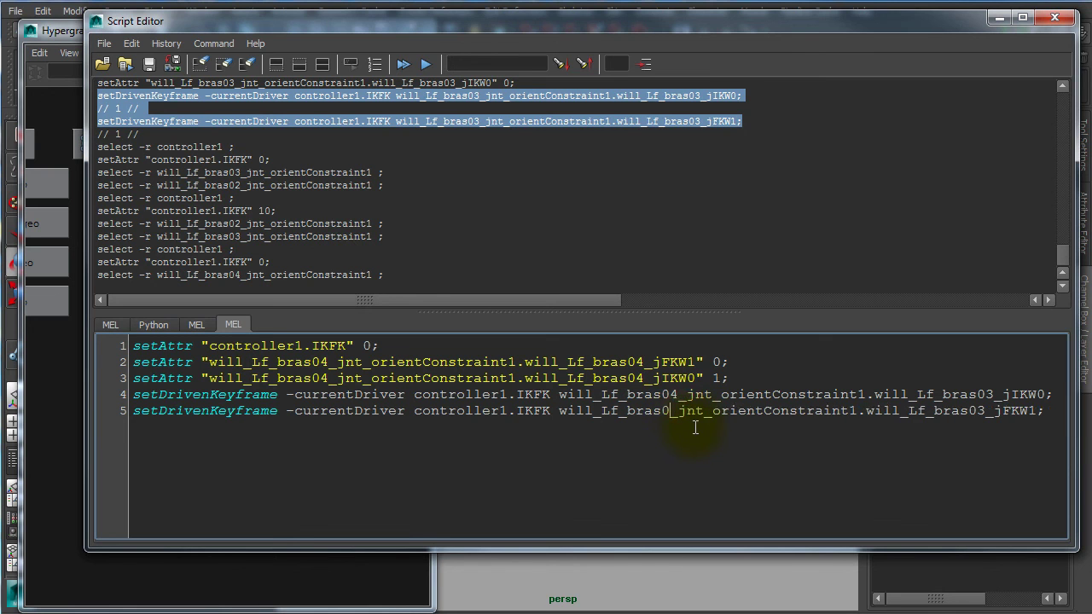
text(4)
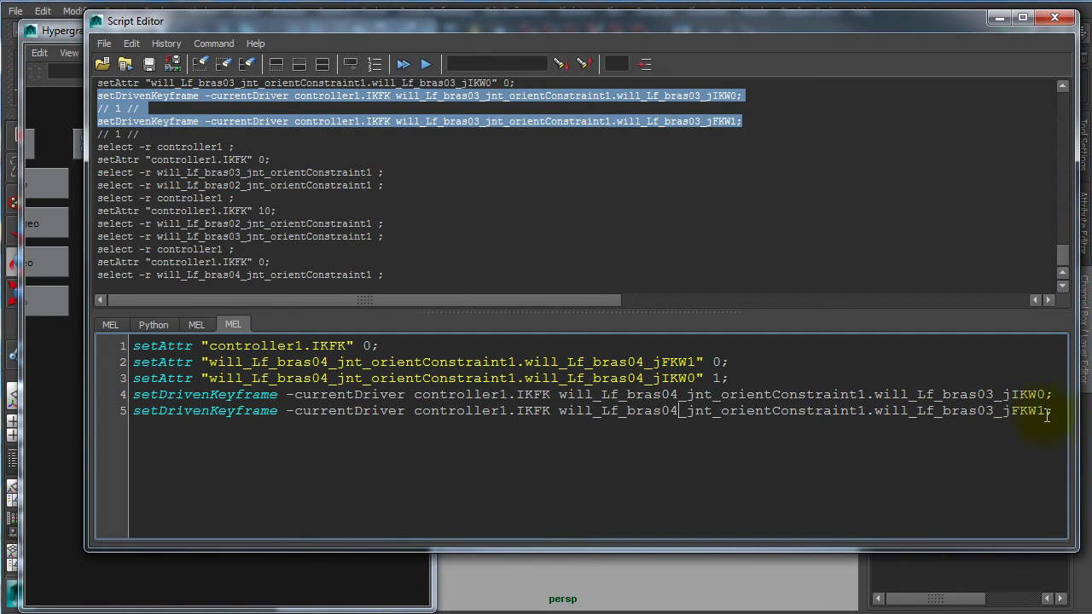
Step: Change bras03 to bras04 in the IKW0 and FKW1 weight names at the end of both setDrivenKeyframe lines
click(988, 394)
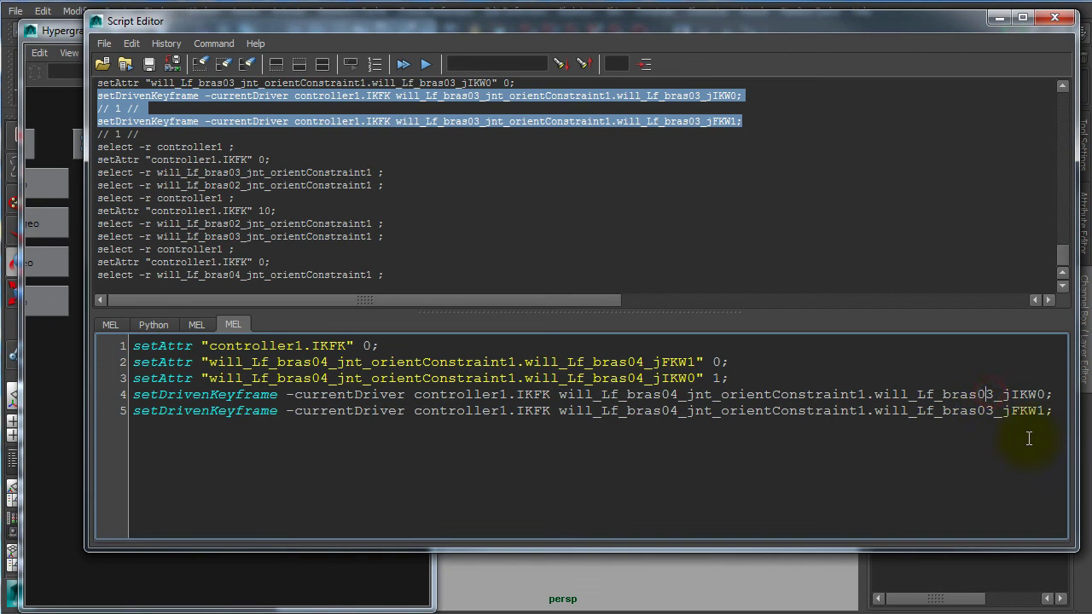
key(BackSpace)
text(4)
click(993, 410)
key(BackSpace)
text(4)
Step: Duplicate the five-line bras04 block below the original after a blank line, and enlarge the script input area
drag(1054, 411, 118, 344)
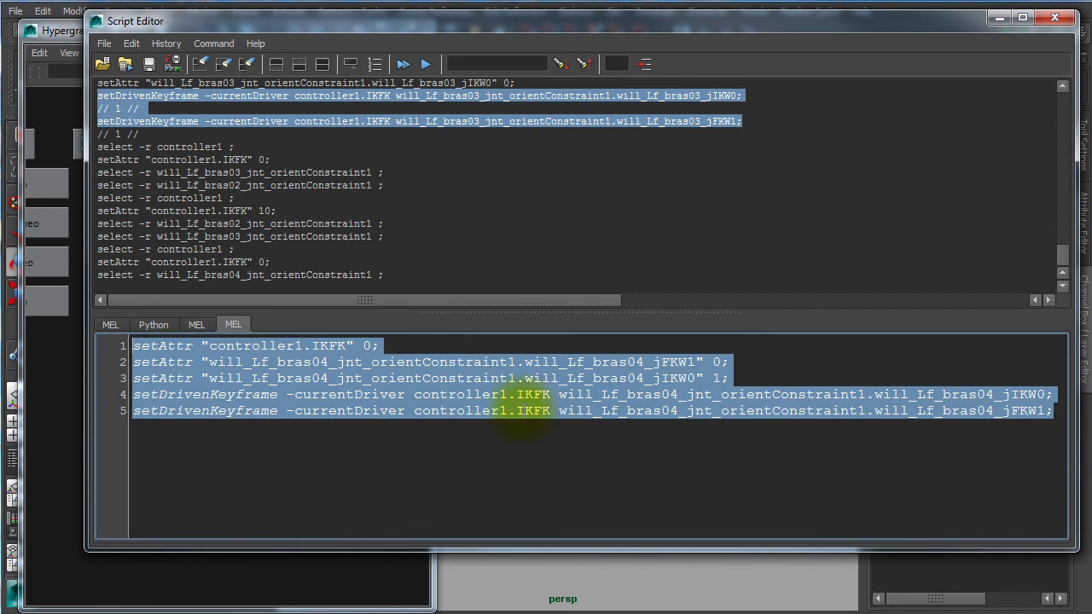
drag(82, 345, 41, 345)
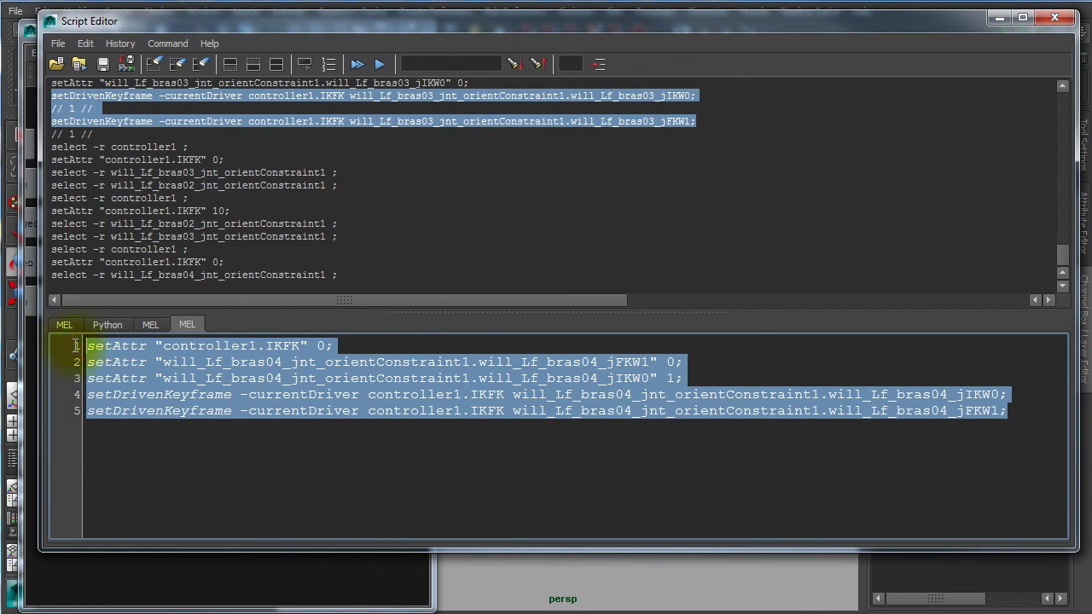
click(598, 447)
drag(1011, 418, 64, 350)
key(ctrl+c)
click(1028, 413)
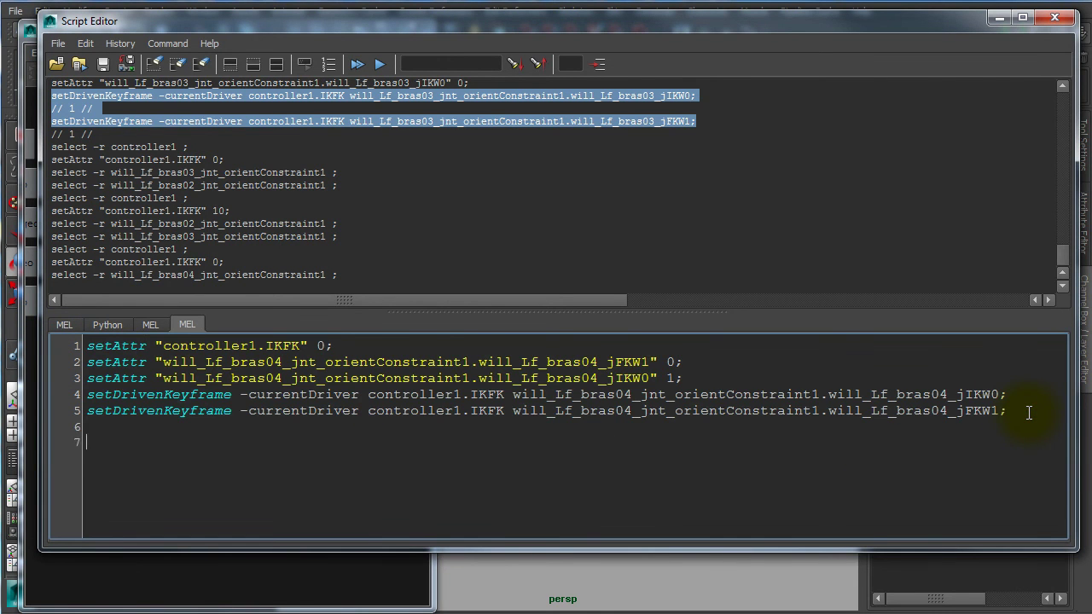
key(ctrl+v)
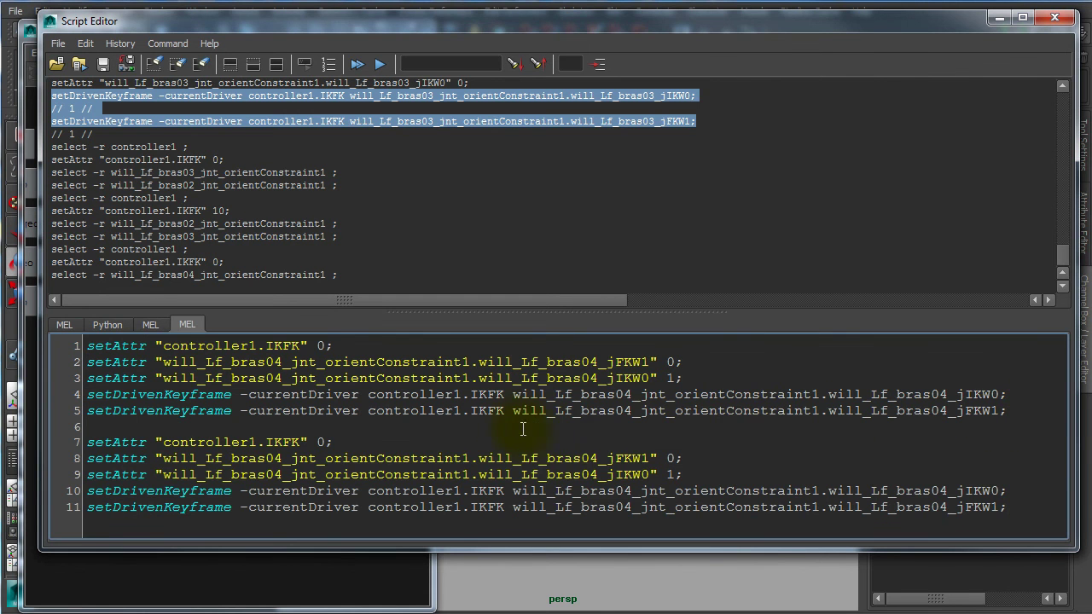
drag(557, 310, 569, 196)
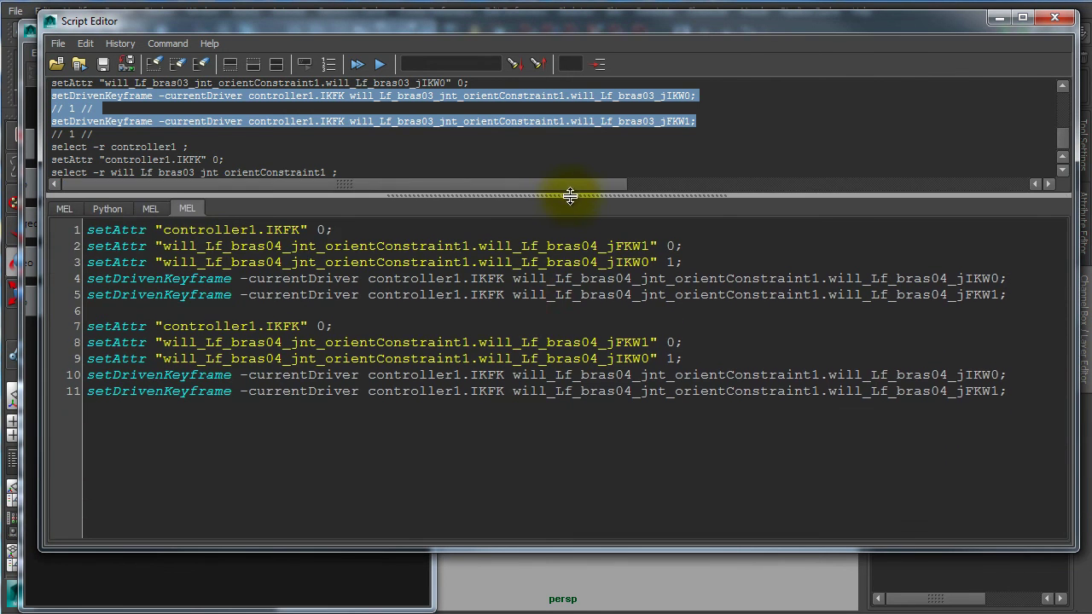
Step: In the duplicated block, set controller1.IKFK to 10, the bras04 FKW1 weight to 1 and the IKW0 weight to 0
click(319, 327)
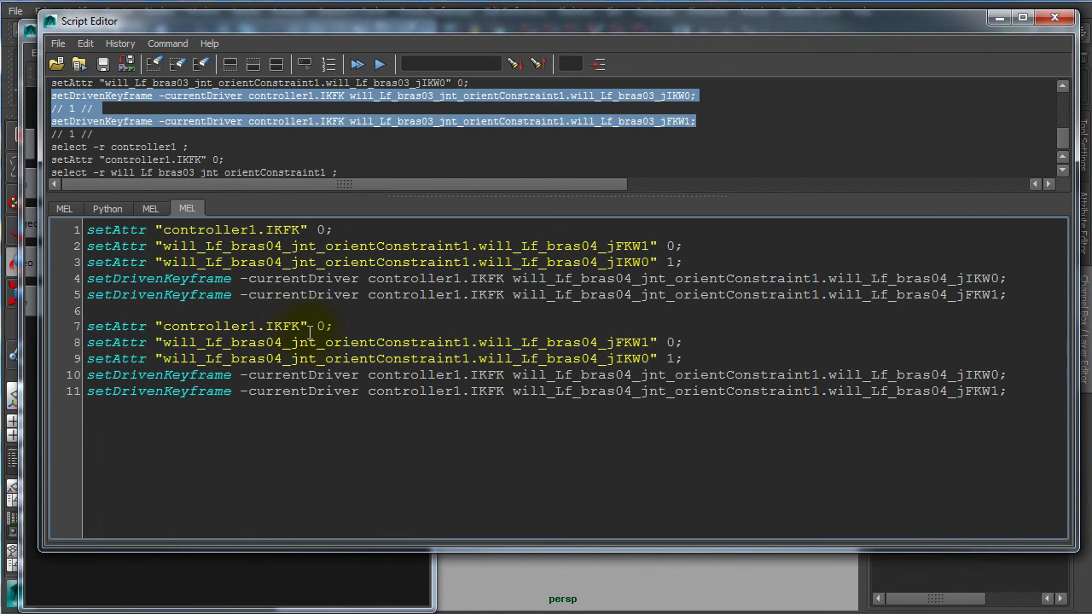
text(1)
drag(358, 327, 248, 326)
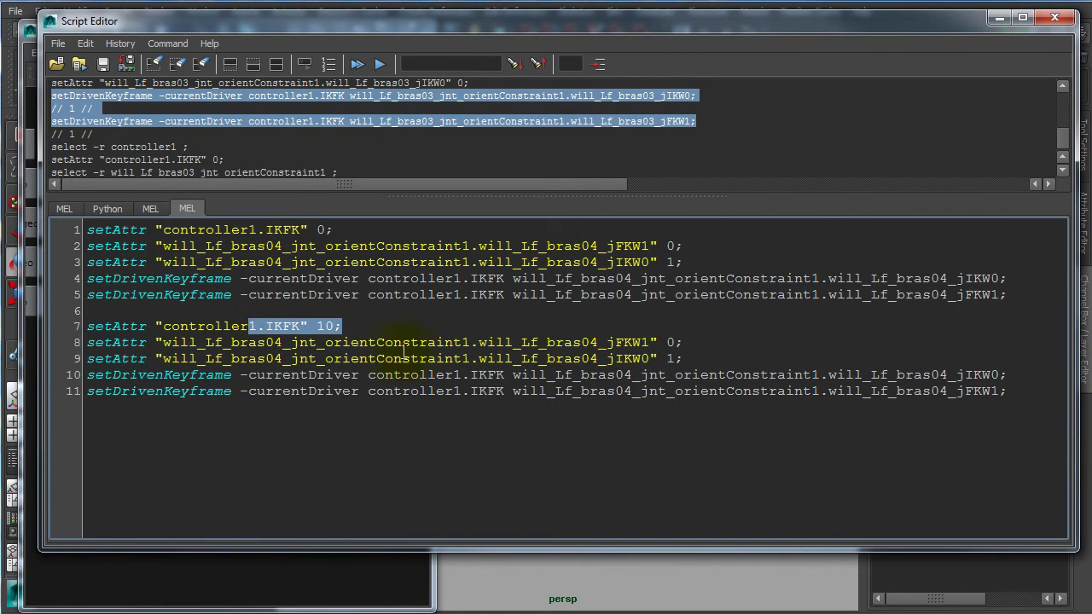
click(673, 343)
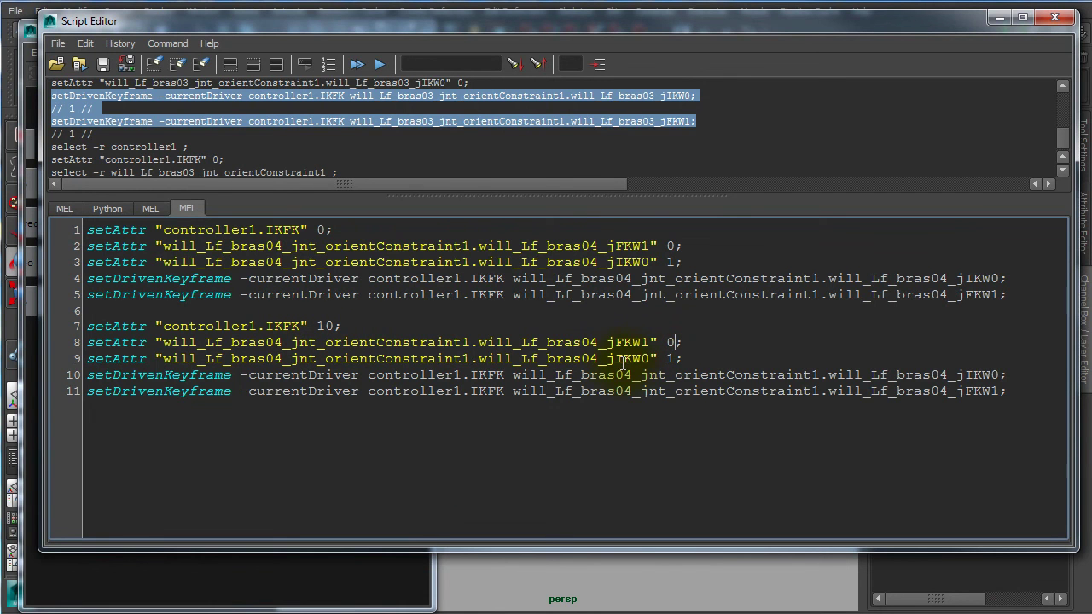
click(678, 358)
drag(635, 342, 626, 342)
click(620, 446)
Step: Execute the whole bras04 script, keeping its text in the editor
drag(130, 375, 266, 391)
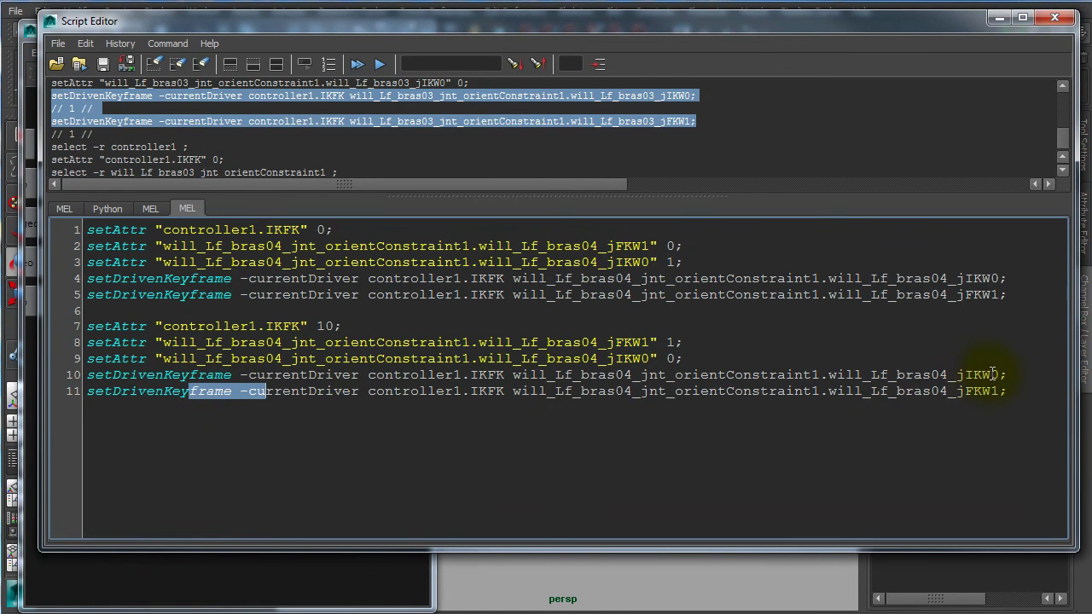
click(631, 440)
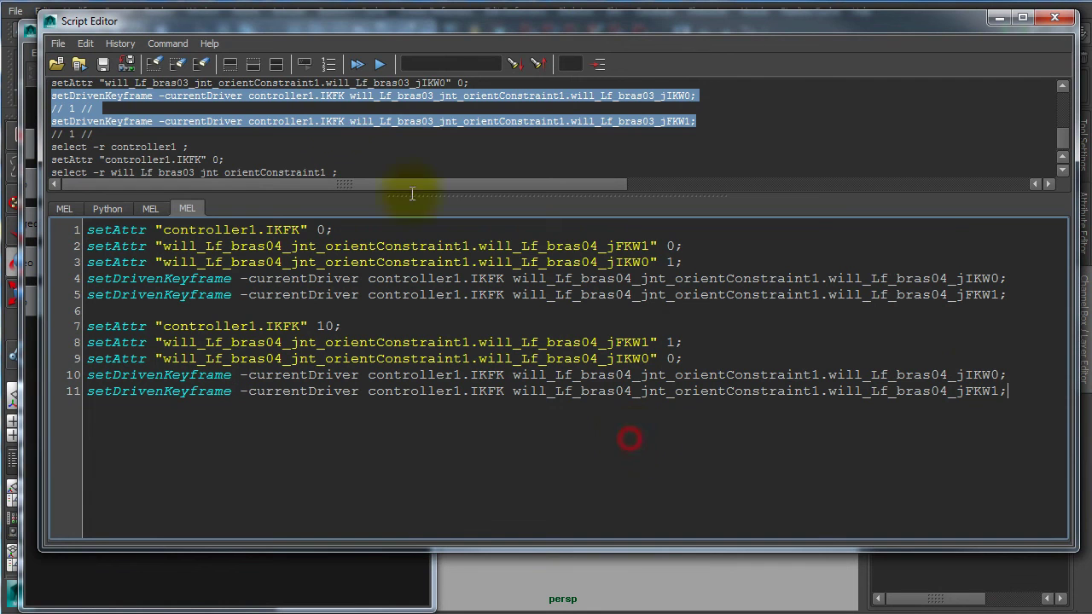
drag(1031, 407, 102, 218)
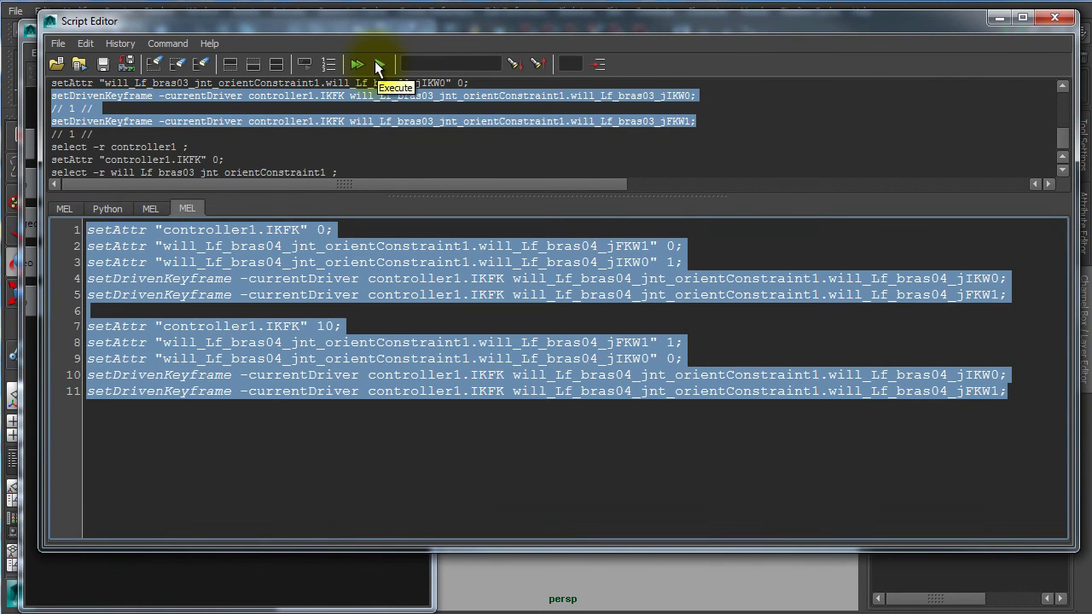
click(377, 65)
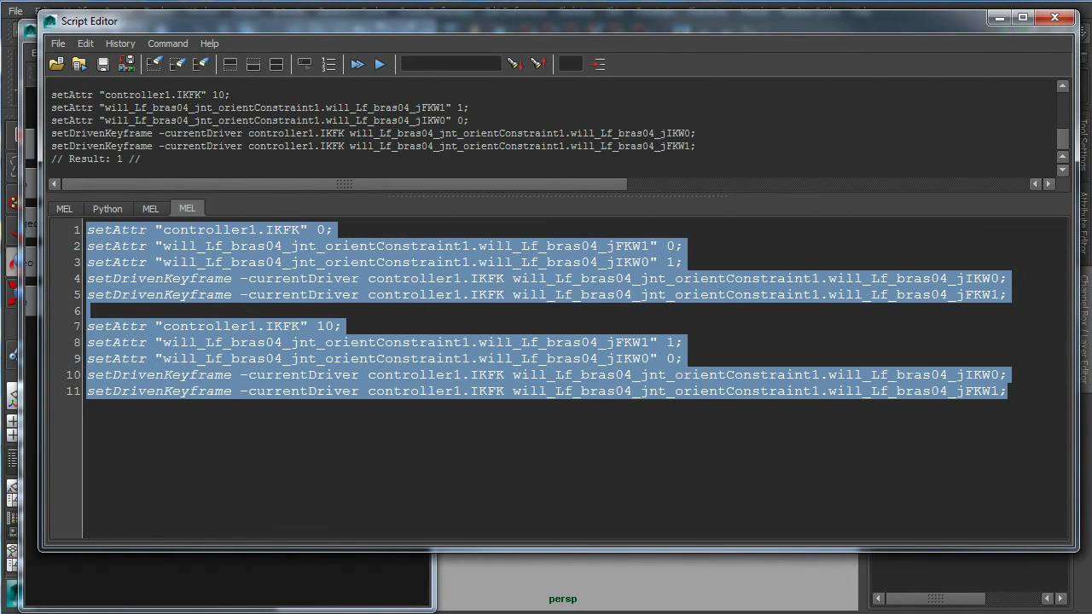
Step: Widen the Script Editor and enlarge its text to review the script, and close the editor
click(527, 482)
drag(39, 370, 8, 368)
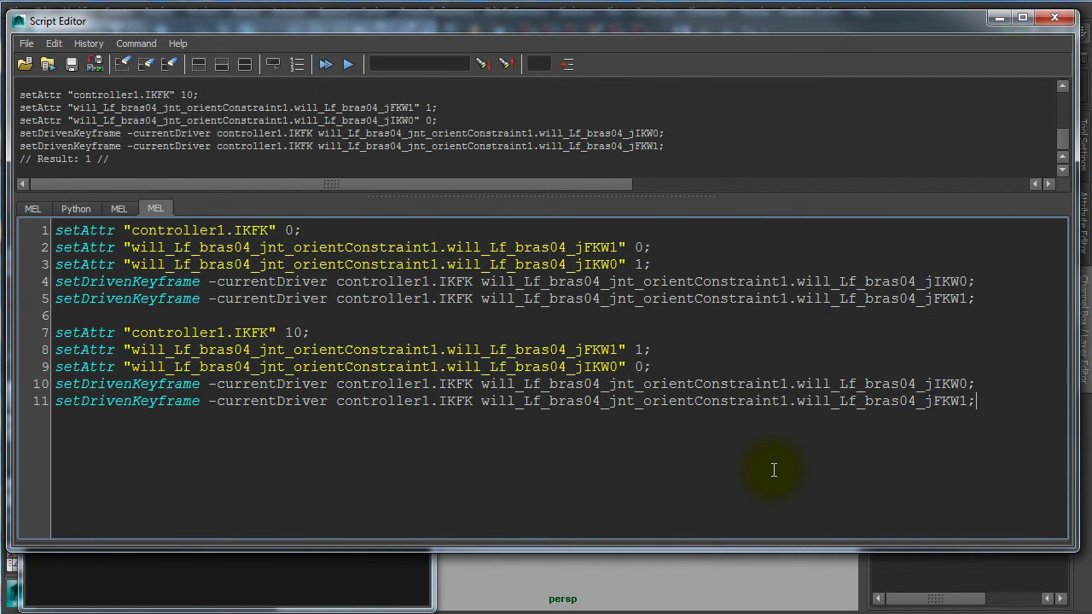
ctrl+scroll(774, 470, up, 1)
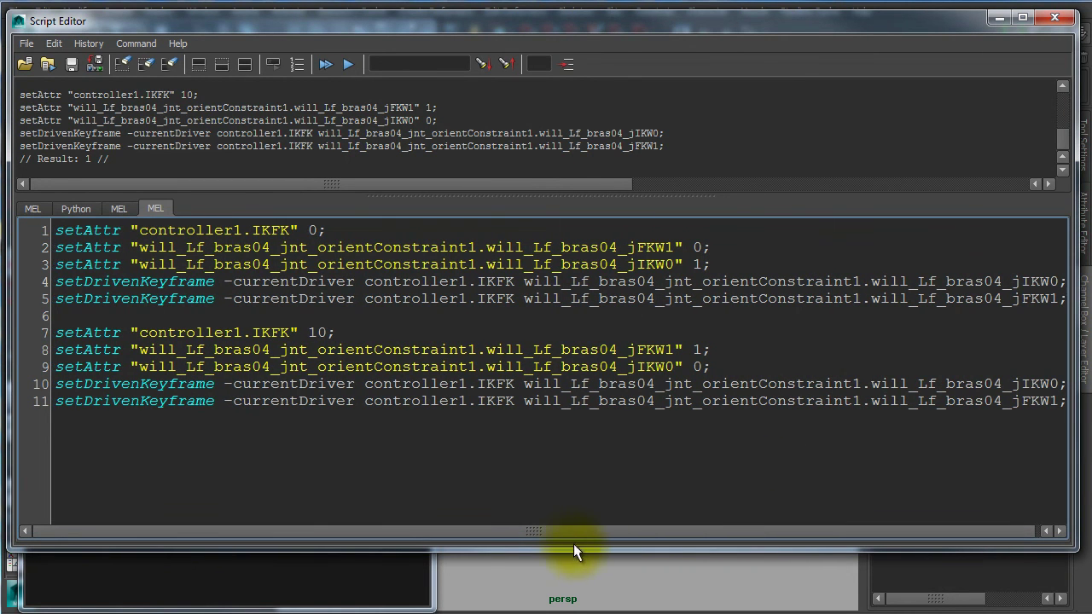
drag(528, 549, 539, 492)
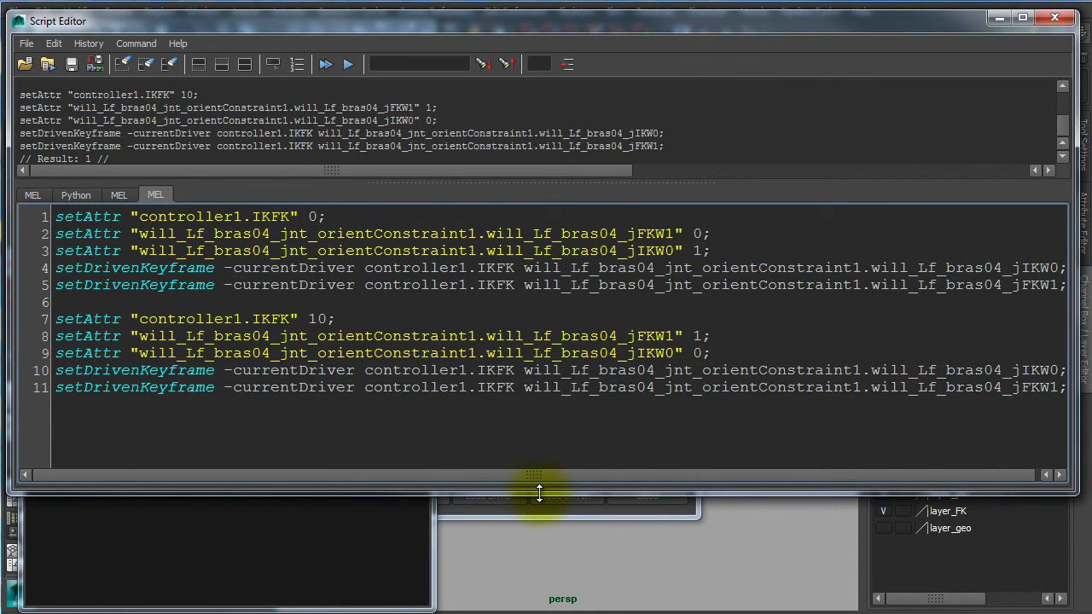
click(1054, 18)
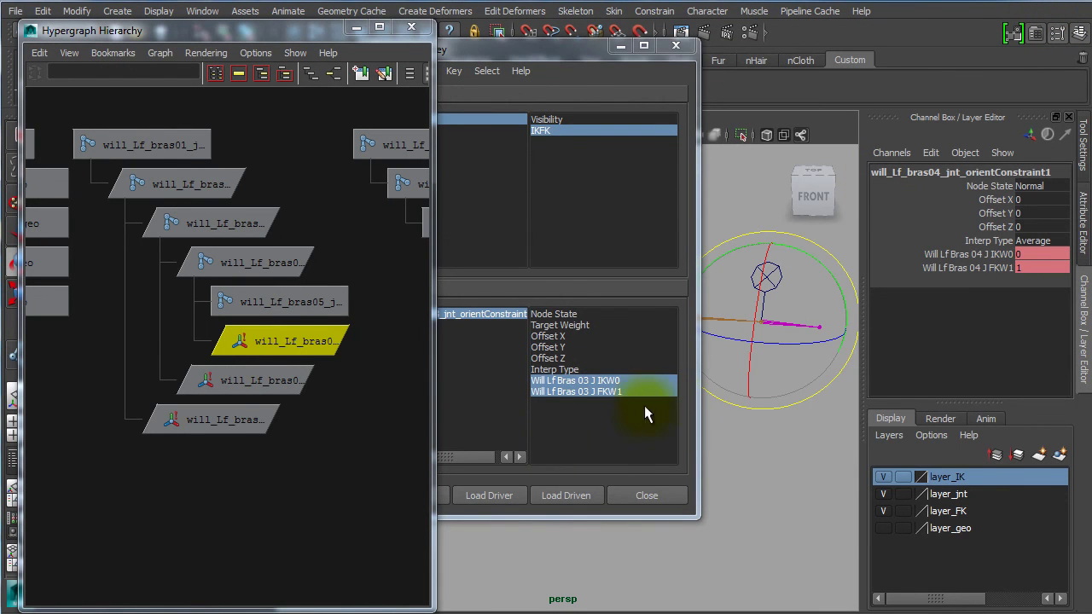
Step: Check controller1's IKFK value and the IK and FK weights of the bras02, bras03 and bras04 orient constraints
click(360, 451)
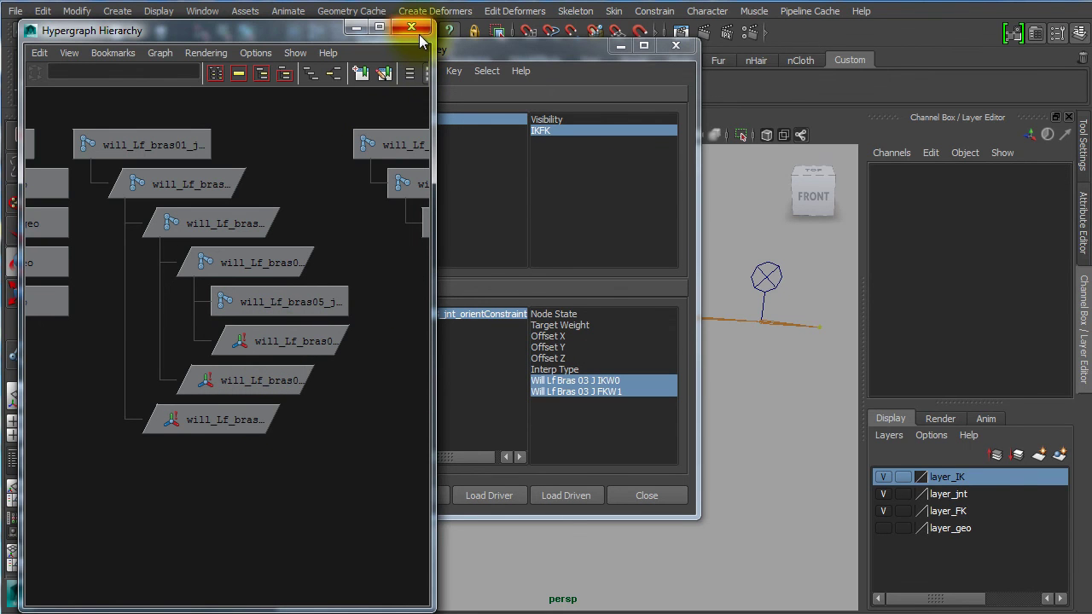
click(769, 275)
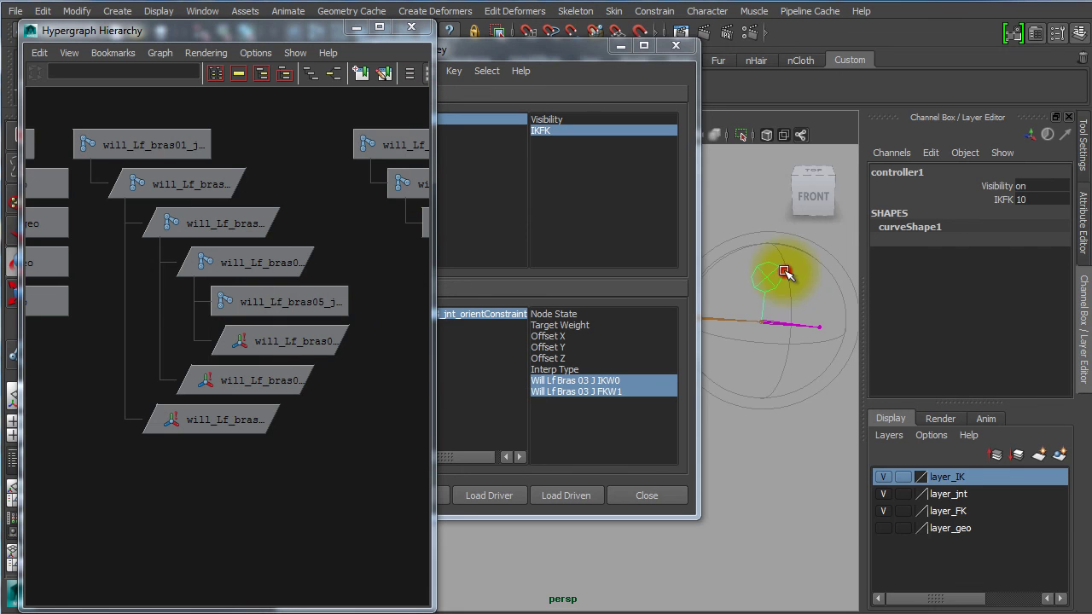
click(1011, 200)
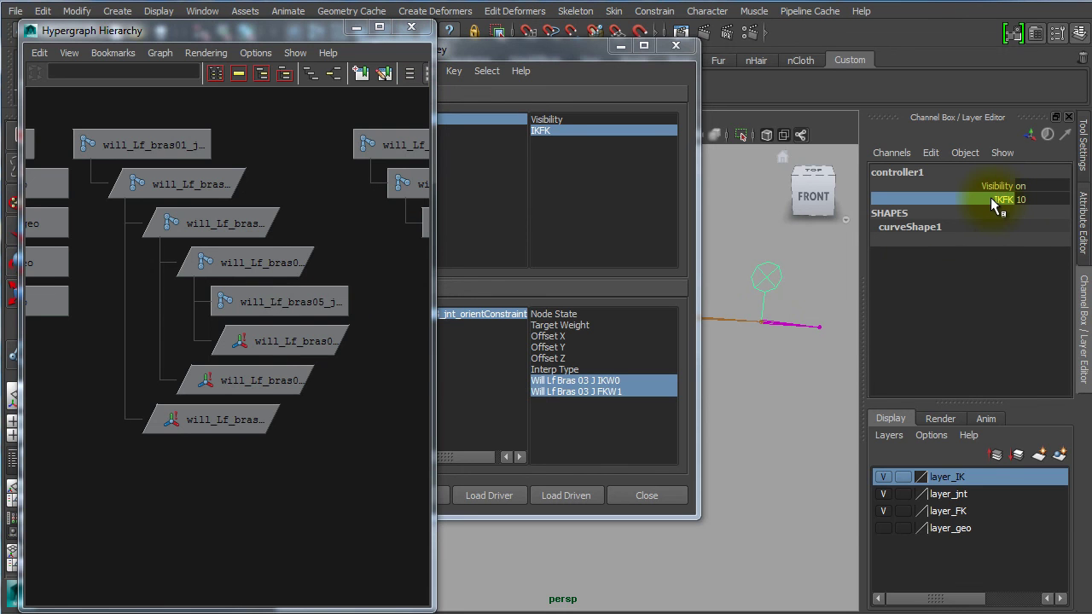
click(222, 424)
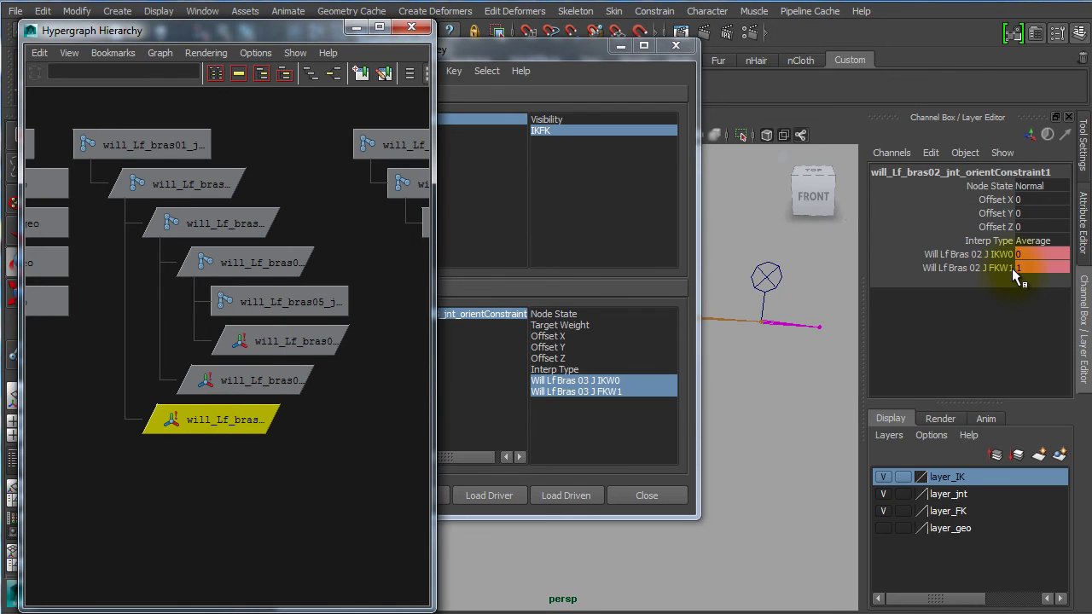
click(272, 381)
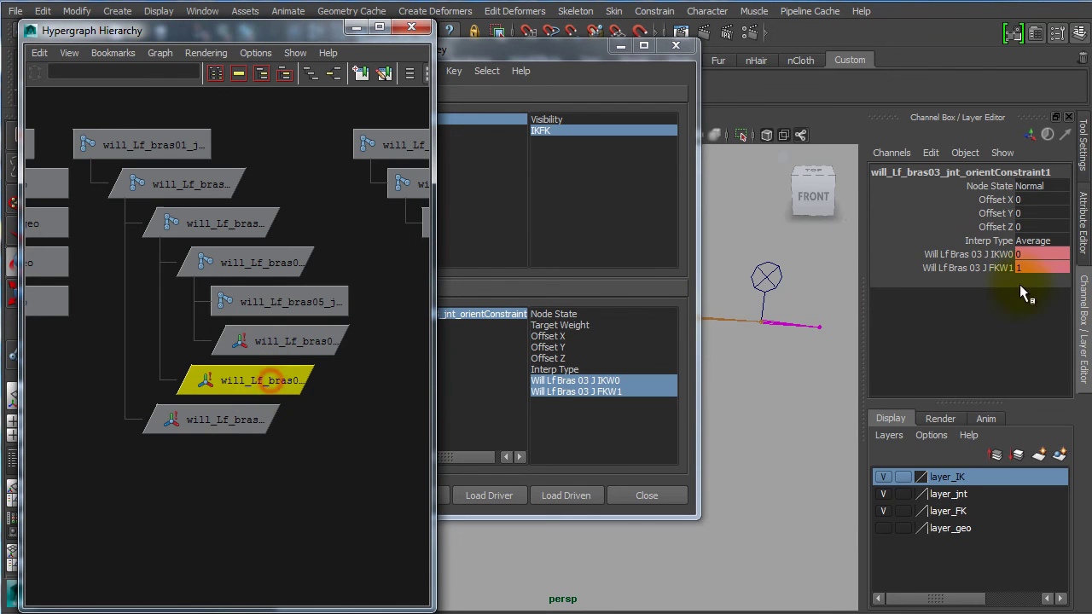
click(284, 341)
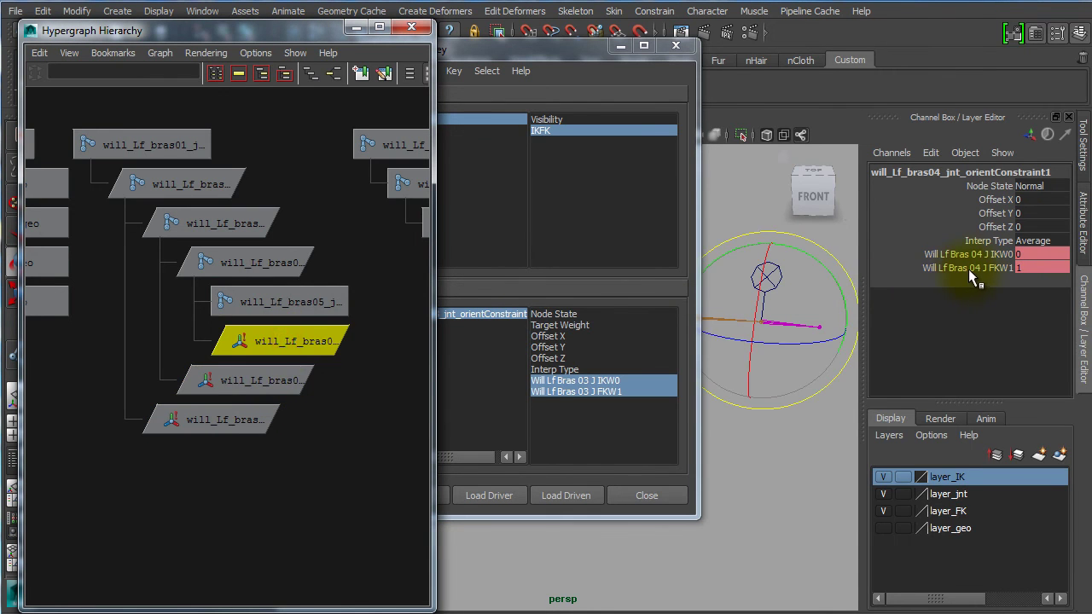
Step: Set controller1's IKFK to 0 and inspect the weights of the bras02, bras03 and bras04 orient constraints
click(731, 487)
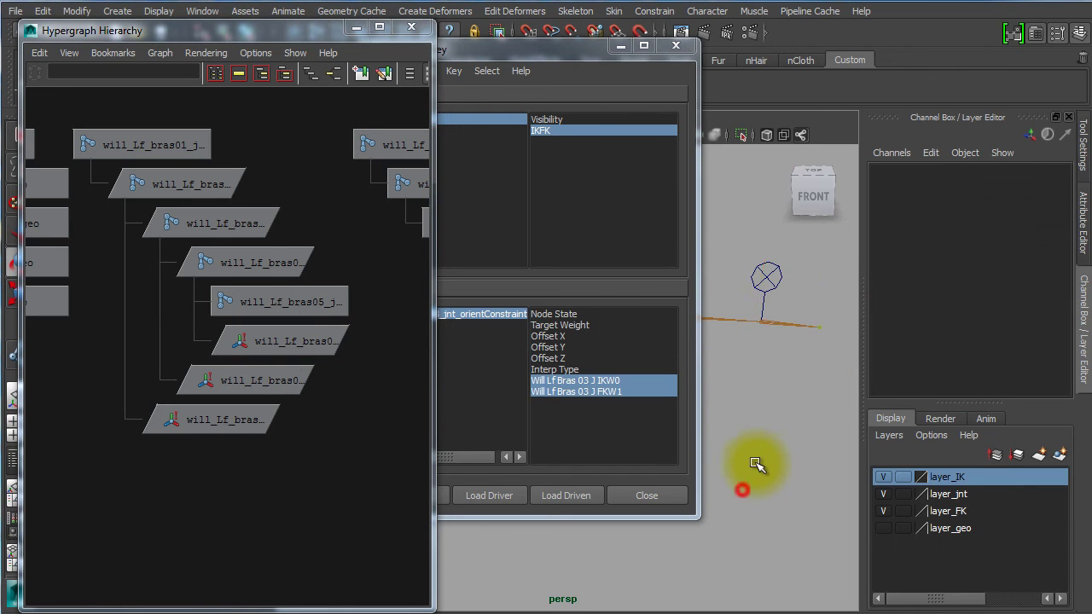
click(774, 274)
click(968, 200)
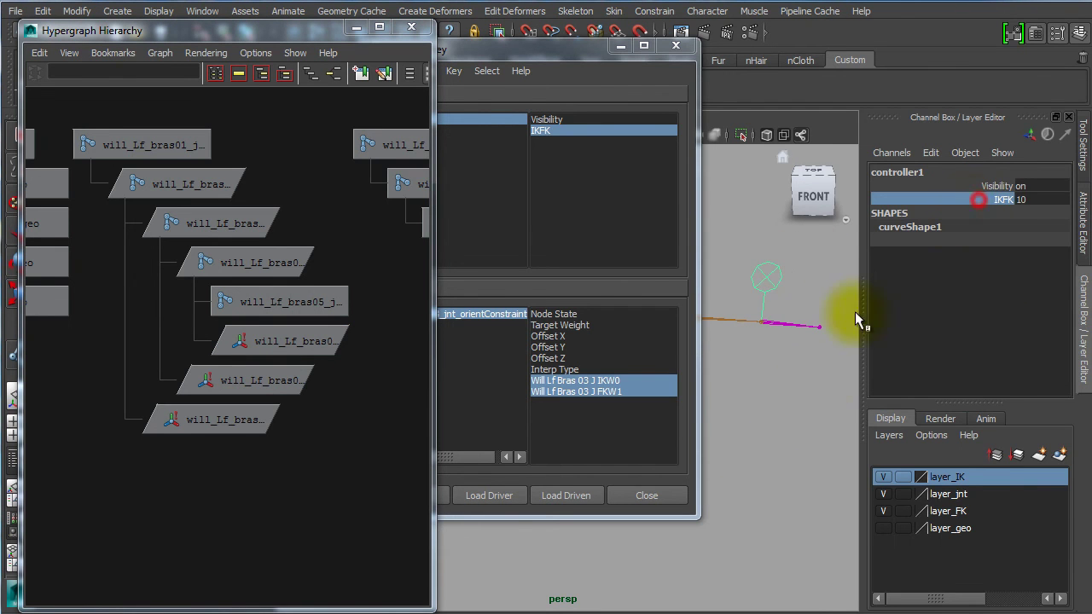
middle_drag(674, 493, 501, 493)
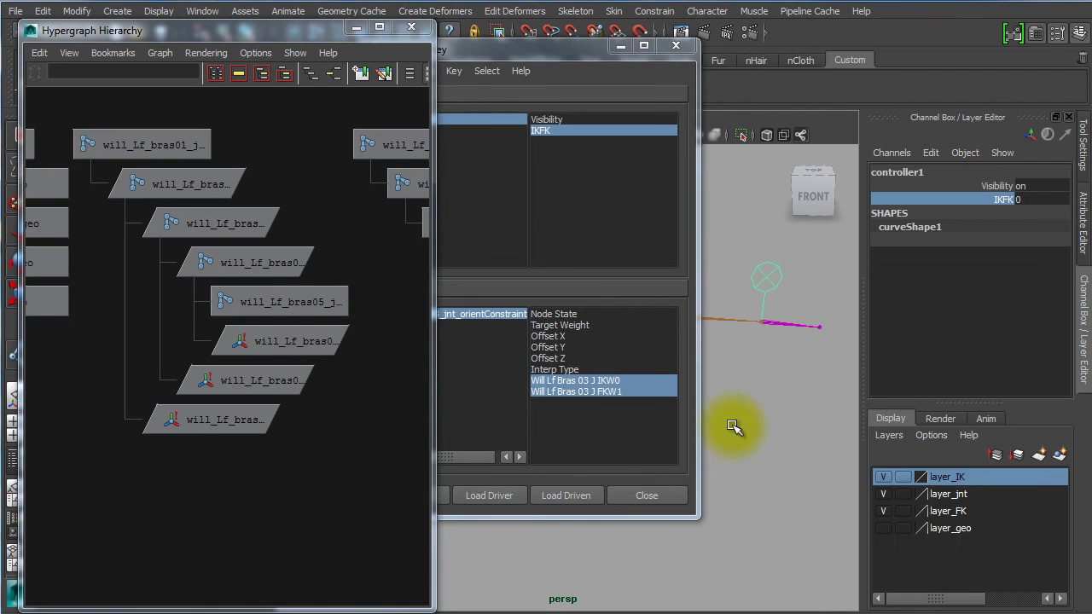
click(235, 424)
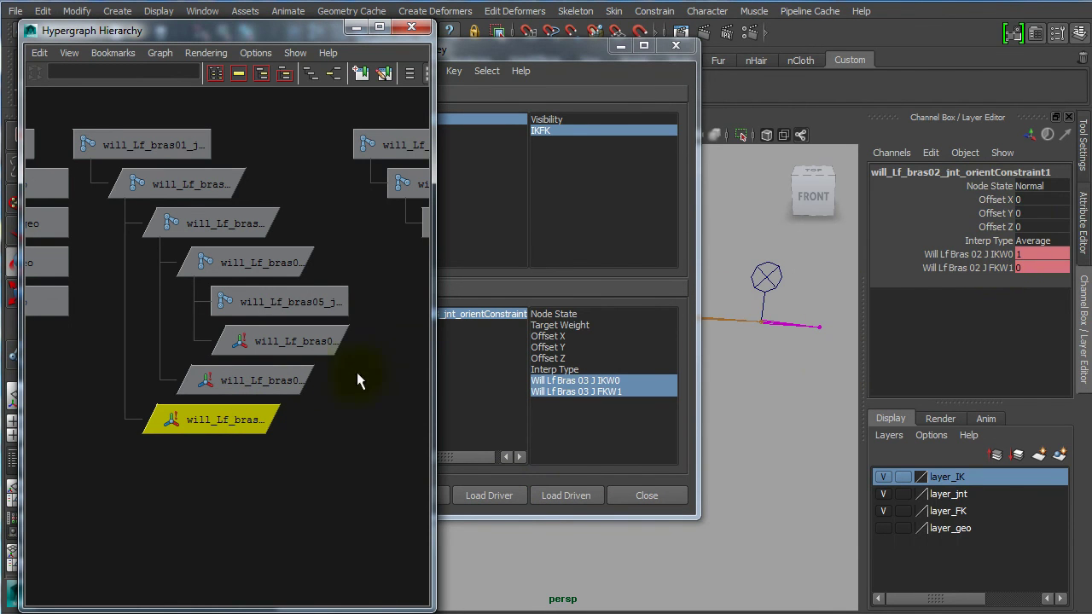
click(286, 380)
click(317, 340)
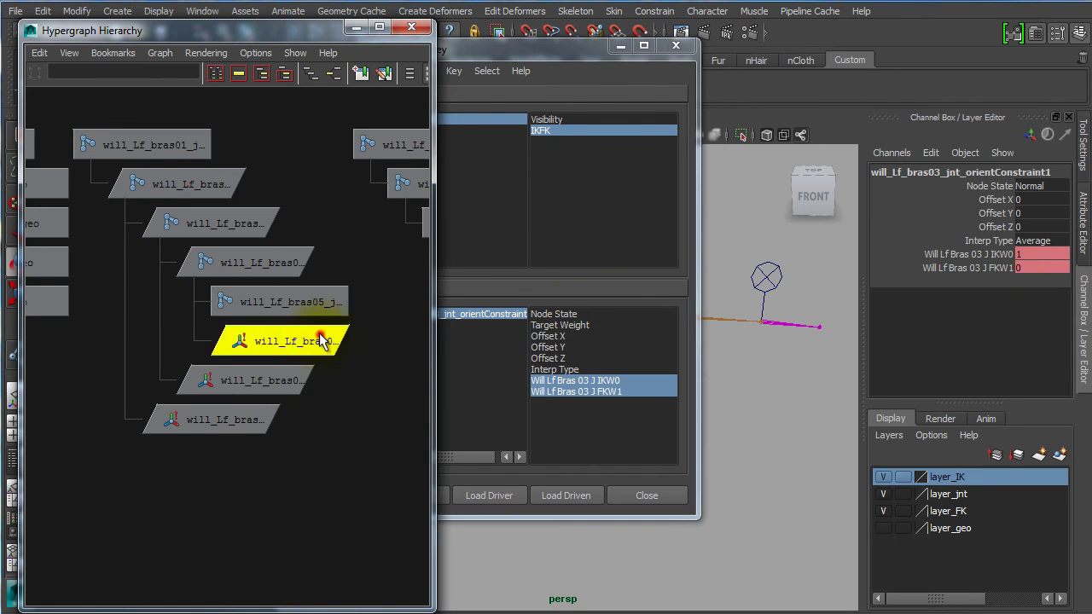
Step: Close the Hypergraph and Set Driven Key windows and clear the selection
click(411, 27)
click(676, 45)
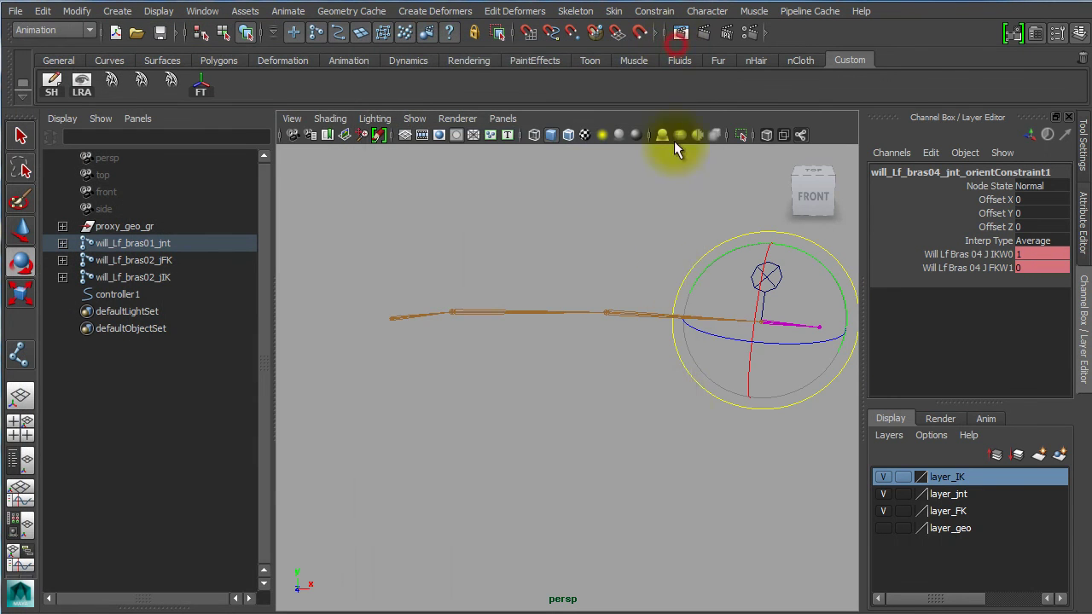
click(679, 419)
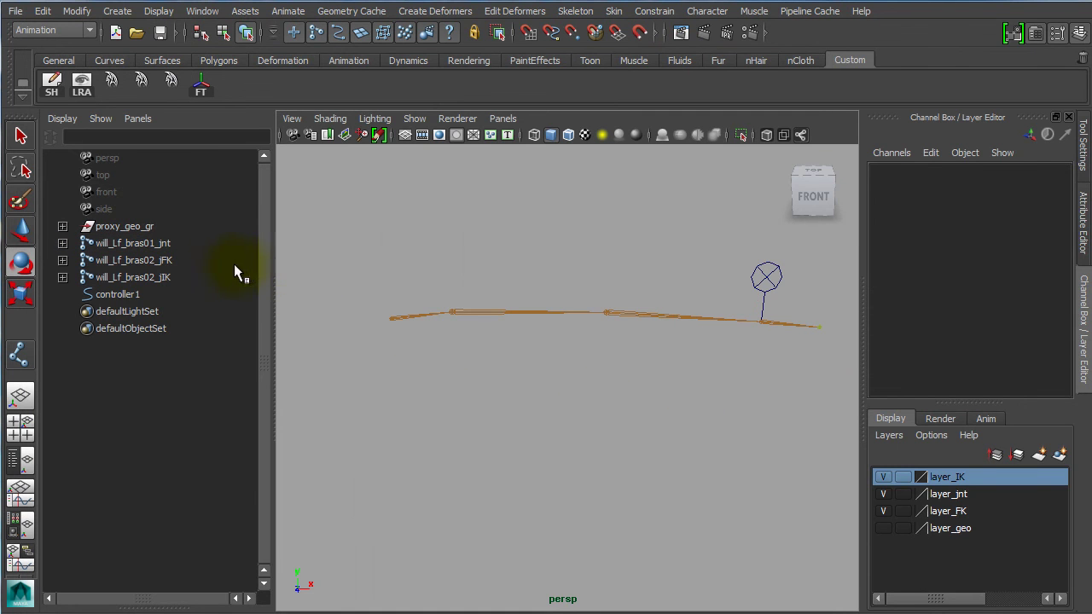
Step: Hide layer_jnt and layer_IK, and select the will_Lf_bras02_jFK joint to show the FK chain alone
click(881, 493)
click(880, 477)
click(541, 297)
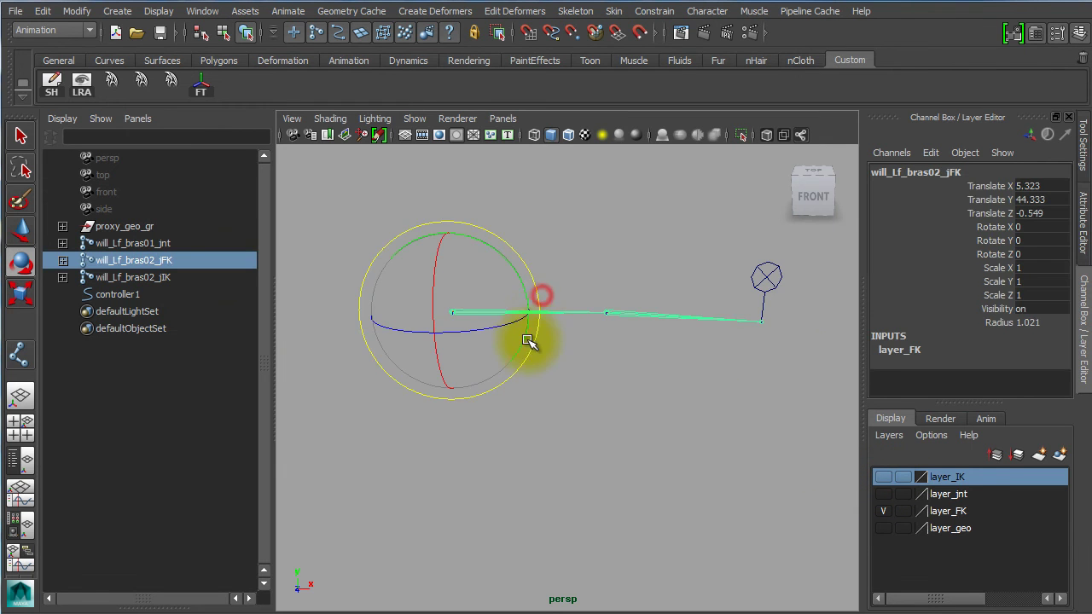
drag(516, 271, 558, 314)
Step: Hide layer_FK and show layer_IK so that only the IK arm chain is displayed, with nothing selected
click(882, 511)
click(882, 476)
click(646, 468)
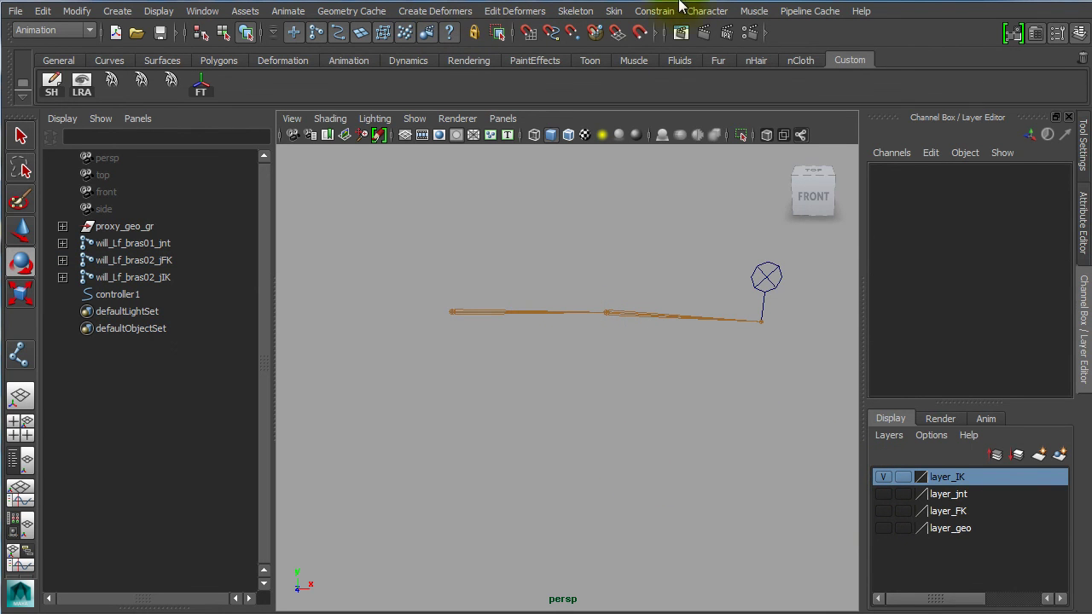
Step: Create an IK handle with the Rotate-Plane Solver from the shoulder joint to the wrist joint of the IK chain
click(579, 11)
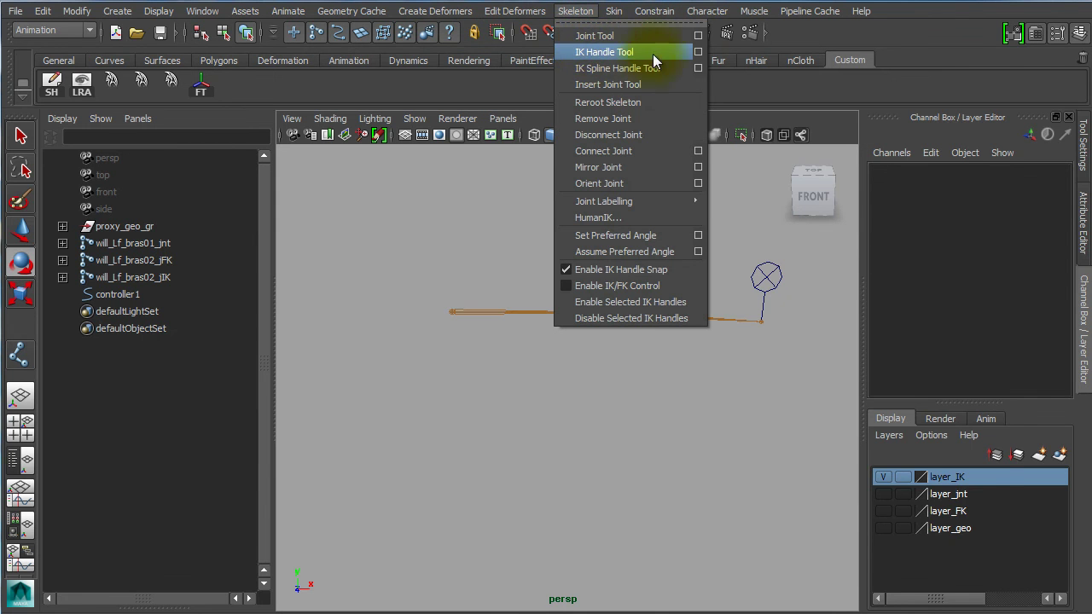
click(698, 53)
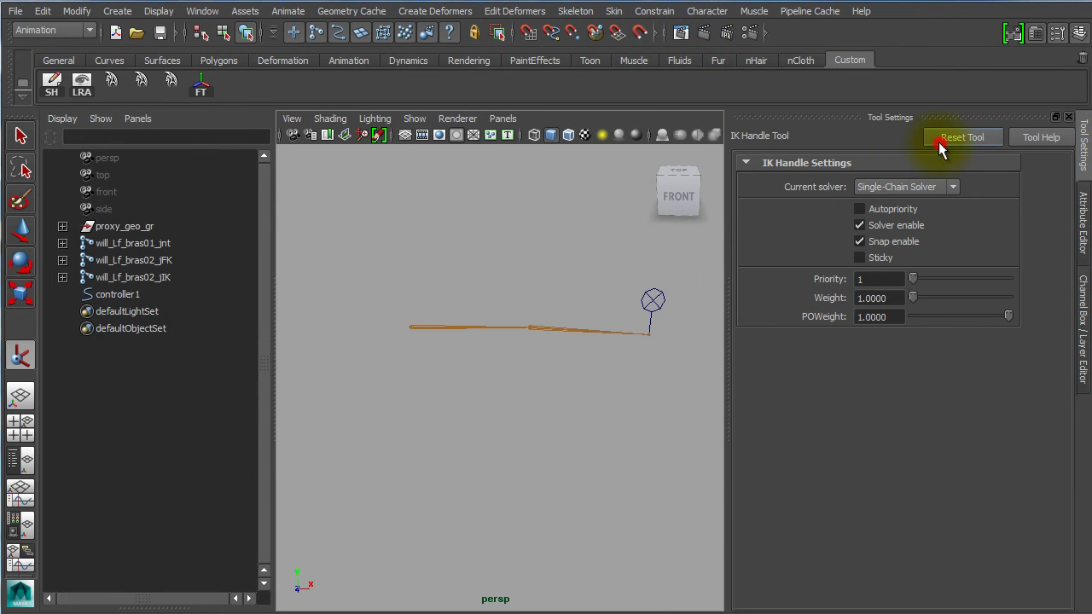
click(894, 187)
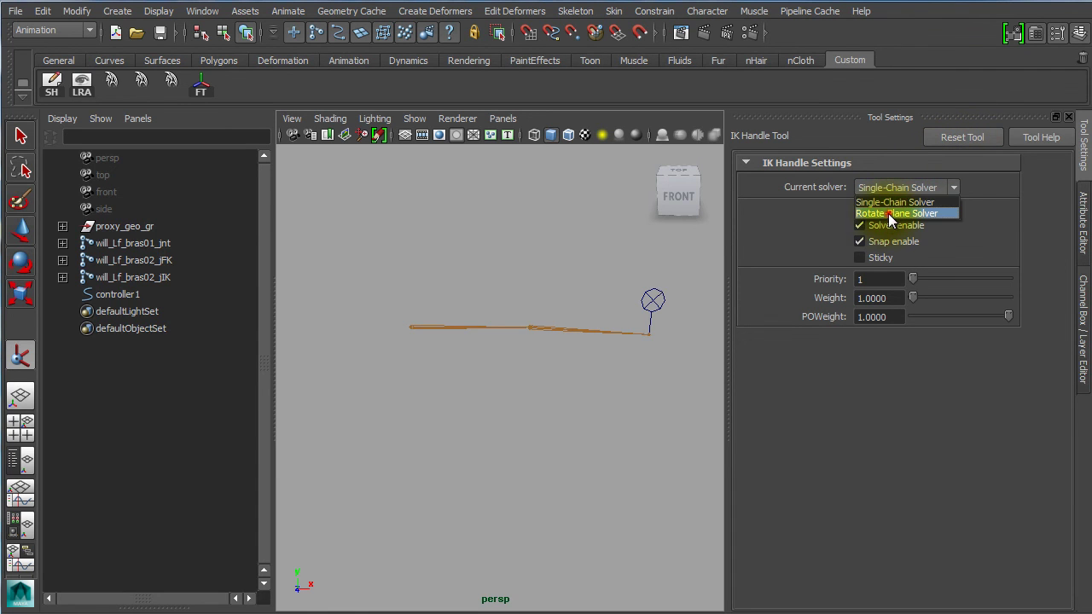
click(888, 213)
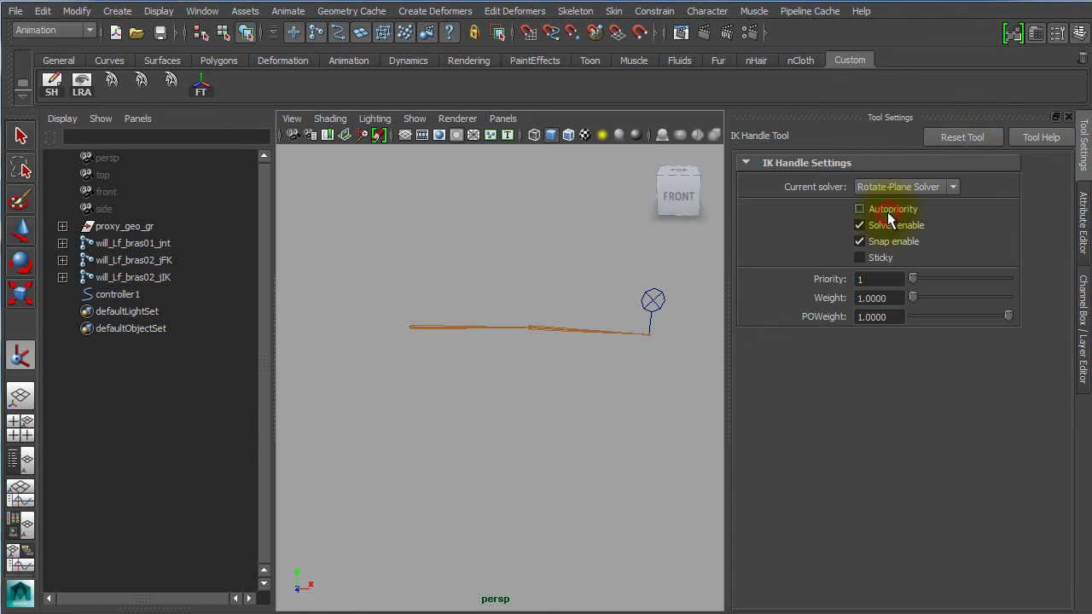
click(411, 328)
click(650, 333)
Step: Move the new IK handle down and inward to about X 10.9, Y 34.2, Z 5.9, bending the IK arm at the elbow
key(e)
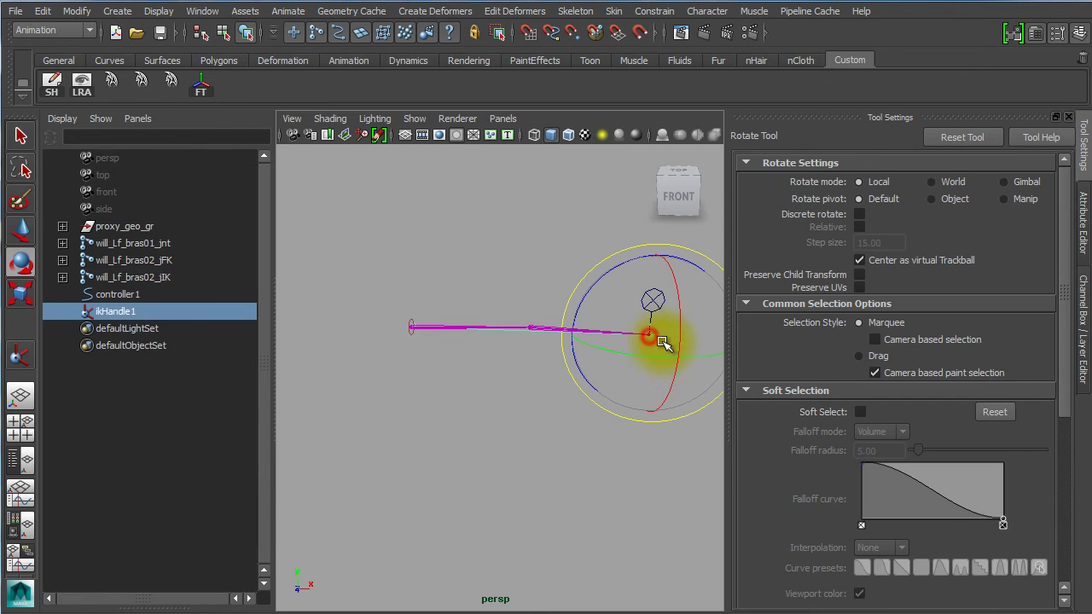
key(w)
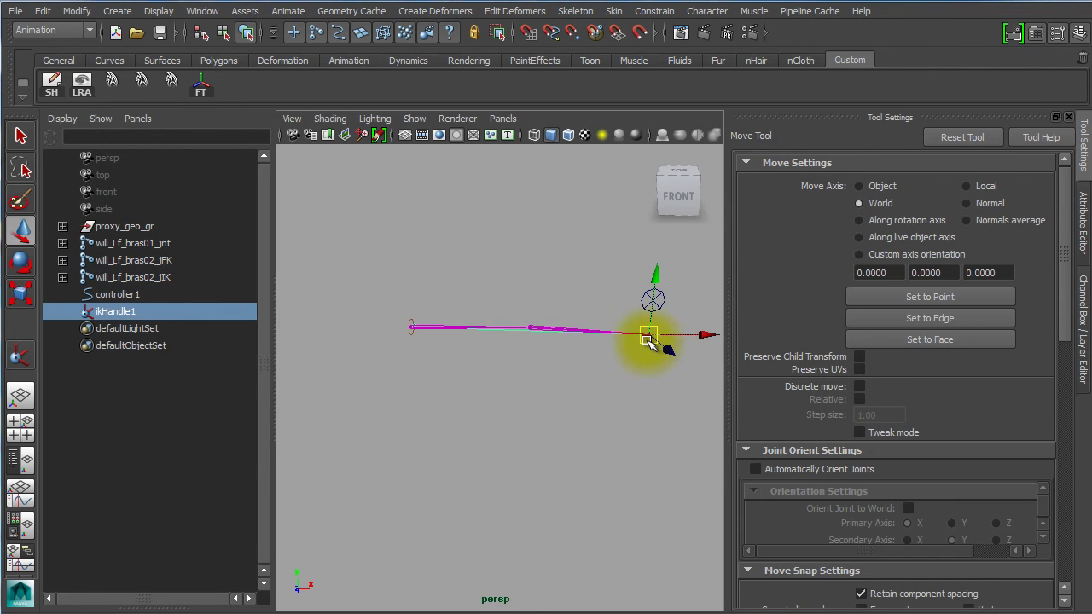
drag(648, 340, 469, 459)
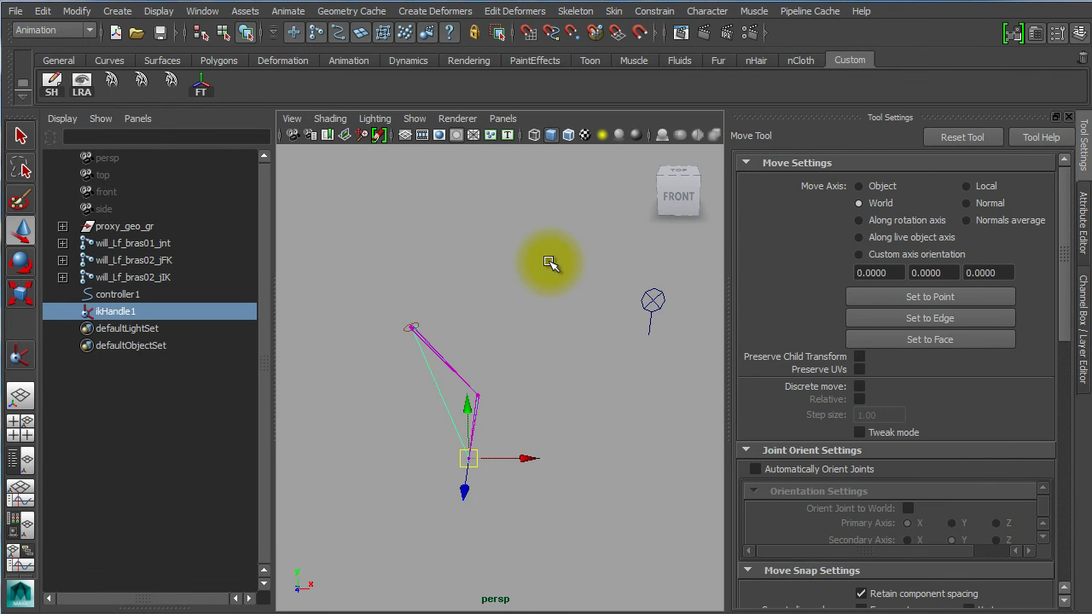
Step: Show layer_jnt and layer_FK together with the posed IK chain
click(1083, 306)
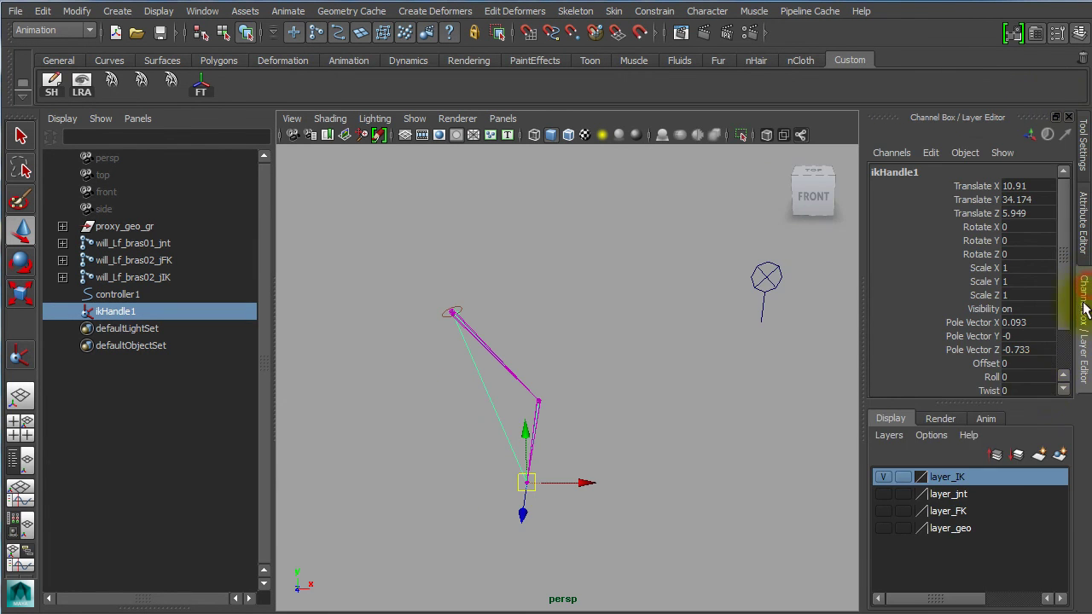
click(881, 494)
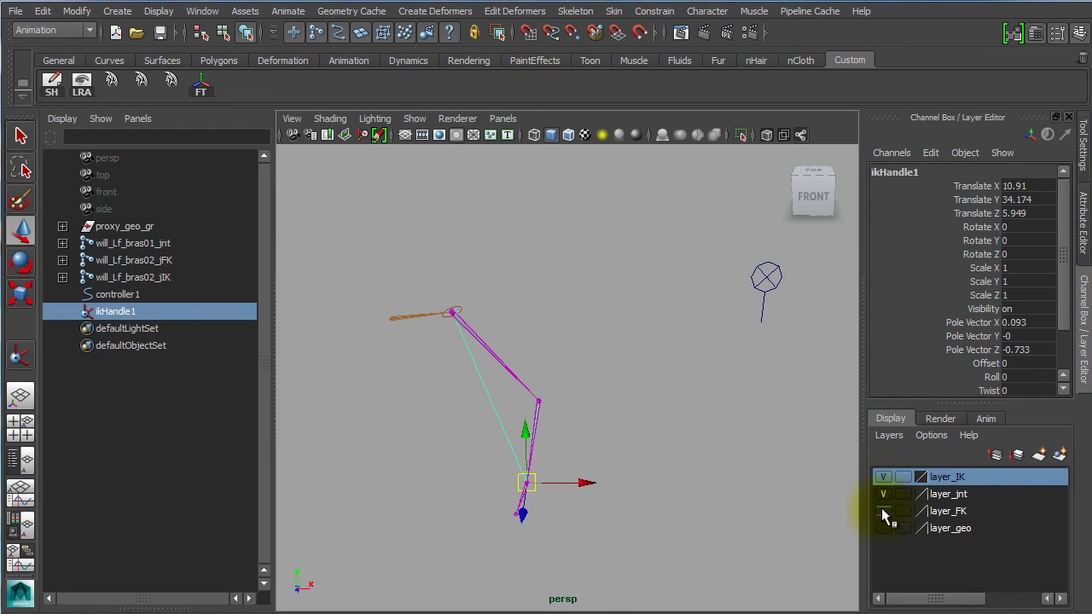
click(883, 511)
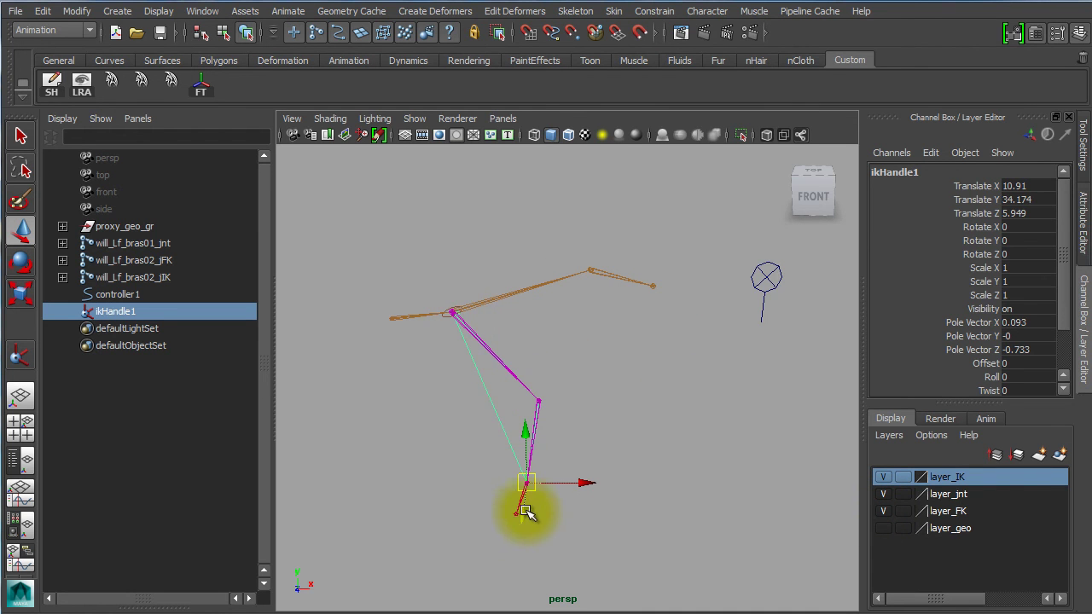
Step: Select controller1 and scrub its IKFK attribute interactively to test the blend between the FK and IK chains
click(762, 301)
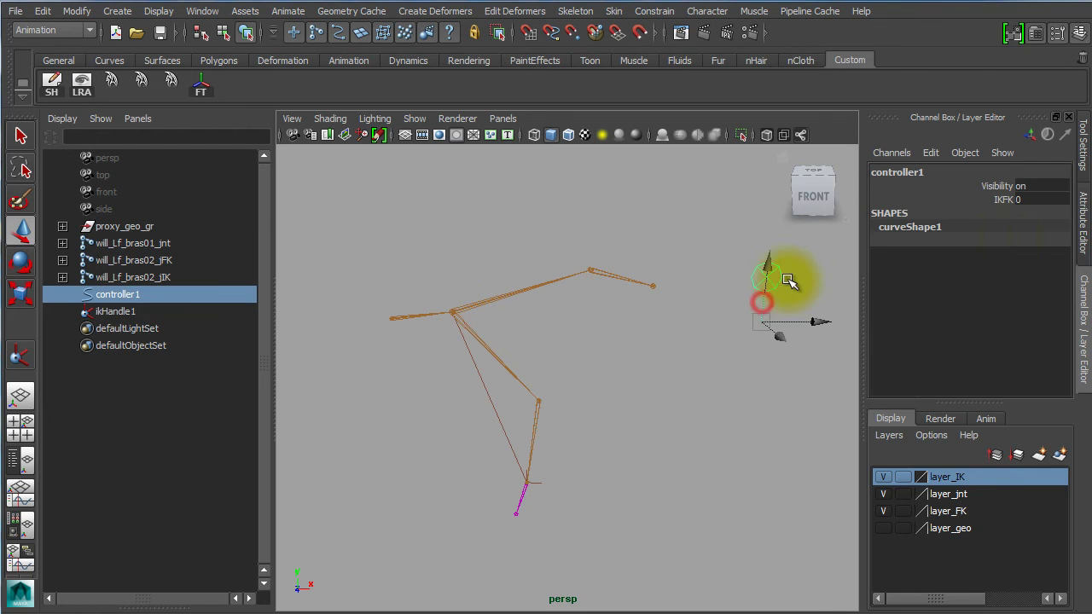
click(1003, 200)
middle_drag(493, 204, 465, 222)
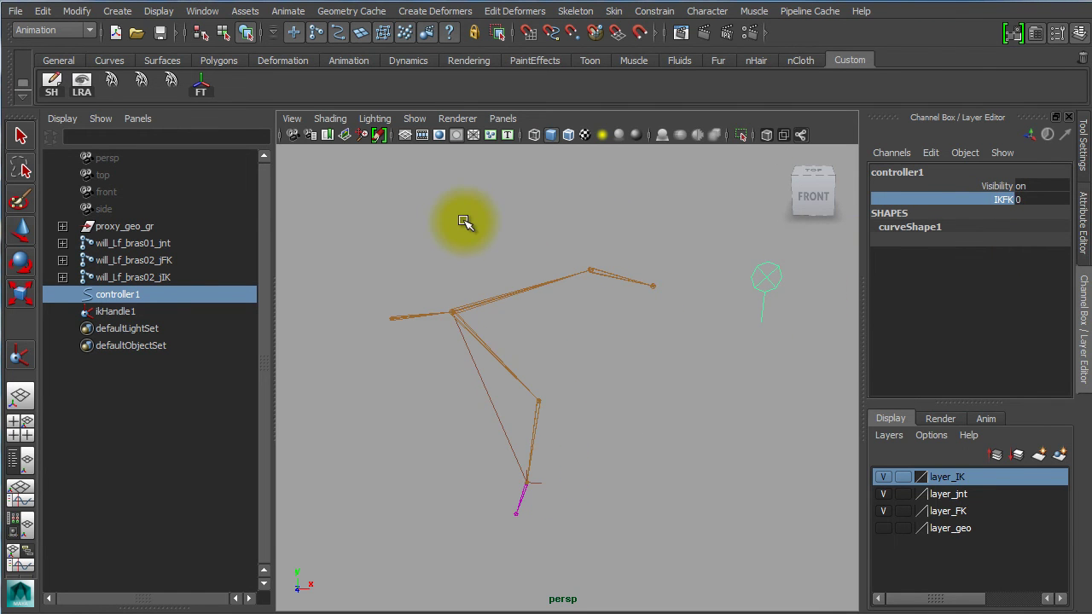